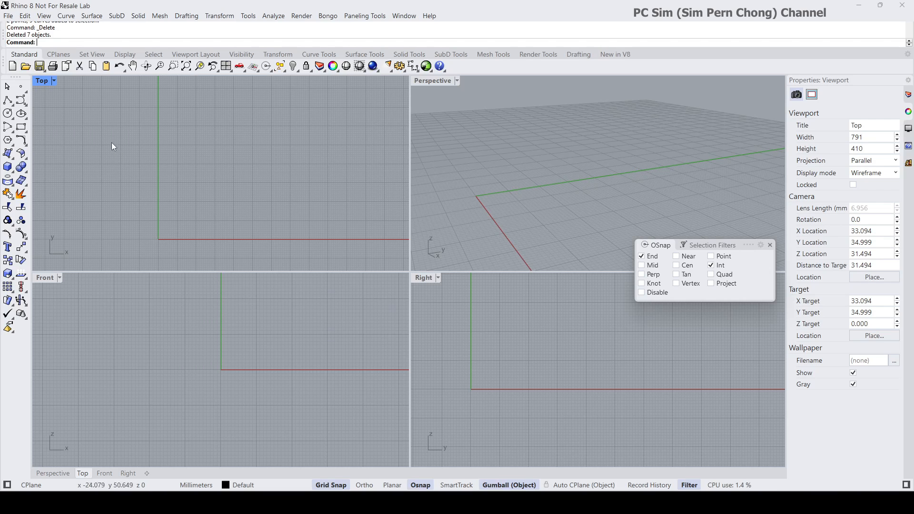
Draw a straight horizontal polyline along the X axis in the maximized Top view, extending past both sides of the origin
double_click(43, 81)
right_click_drag(200, 209, 288, 179)
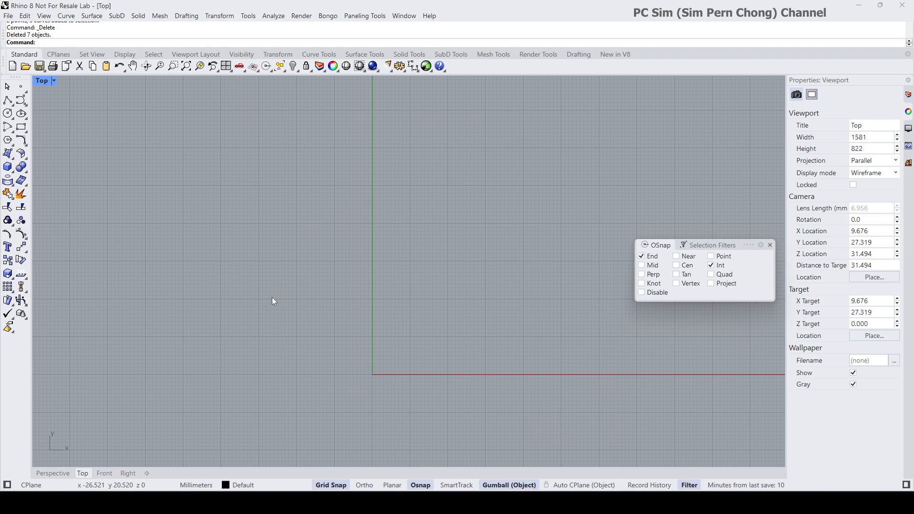
left_click(8, 100)
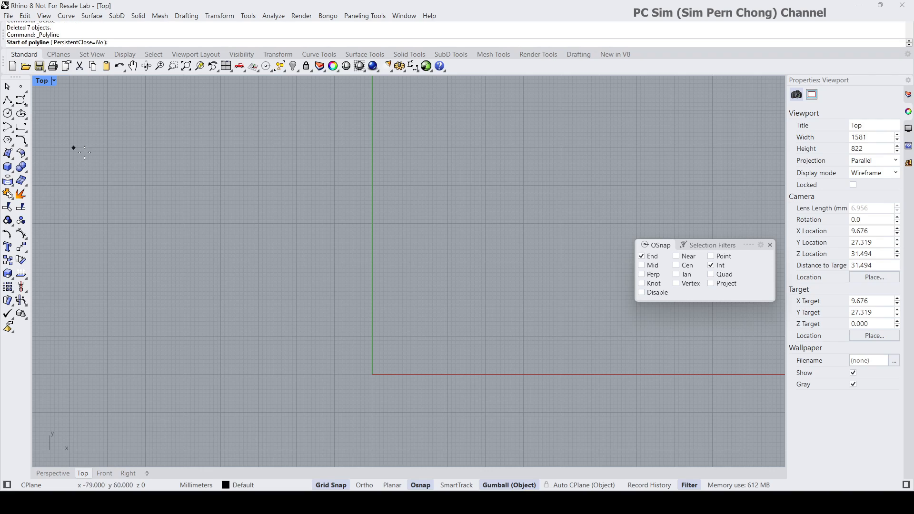
left_click(255, 375)
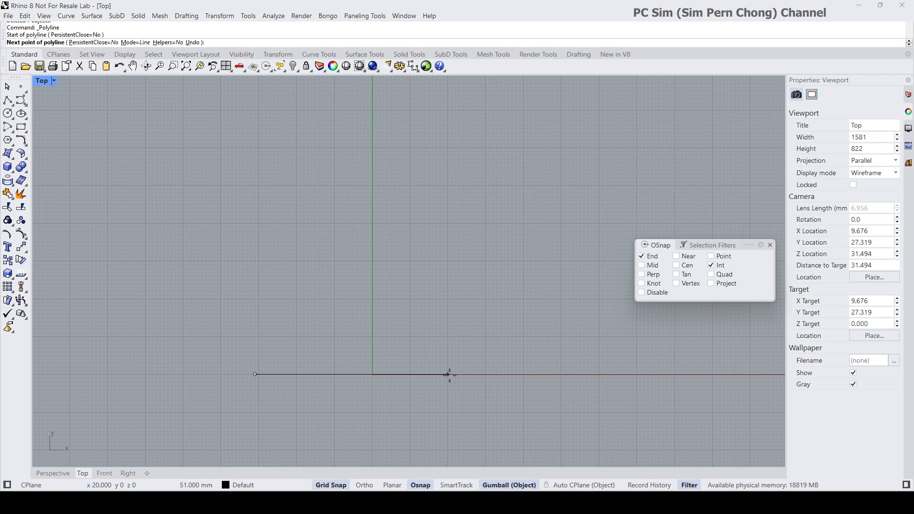
left_click(486, 374)
key("Return")
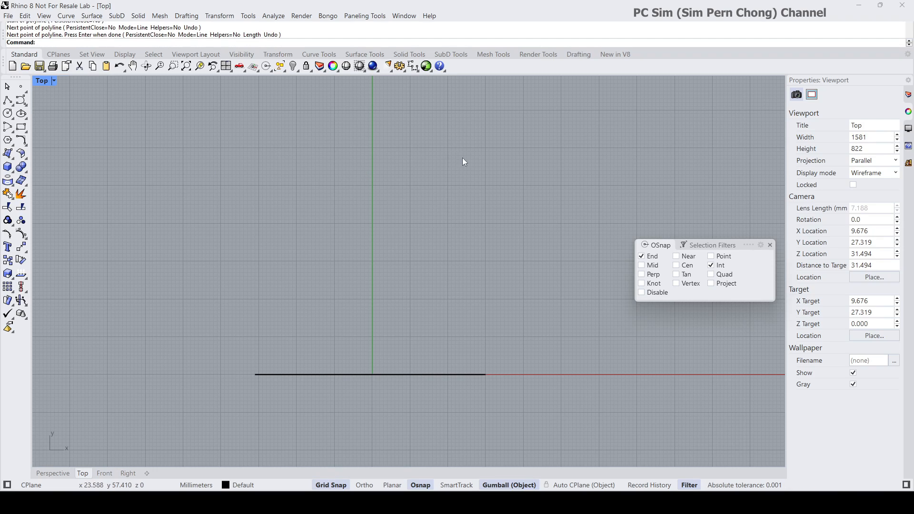
Offset the horizontal line 69 mm upward in the Top view
type("O")
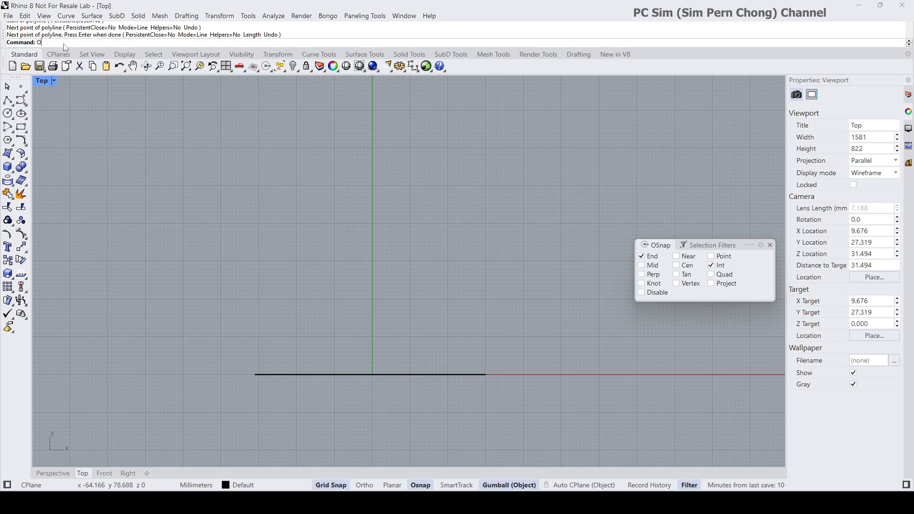
type("ffset")
key("Return")
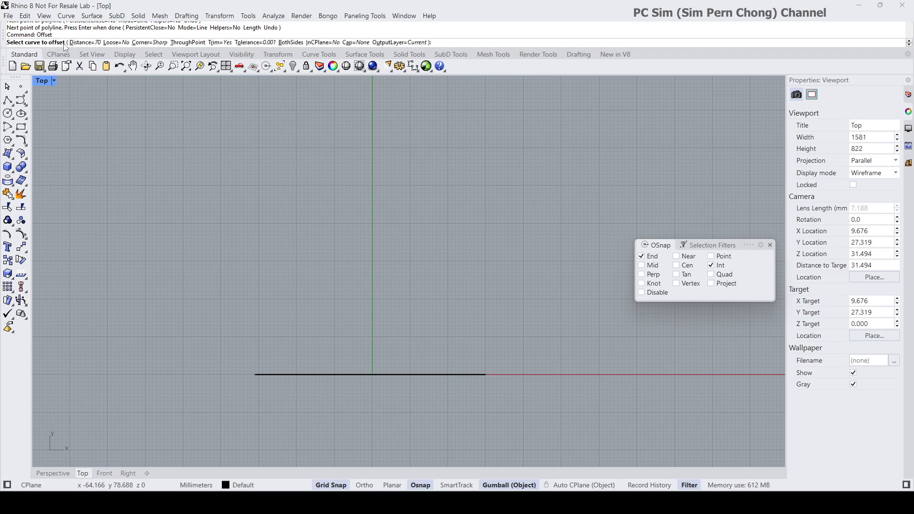
left_click(78, 43)
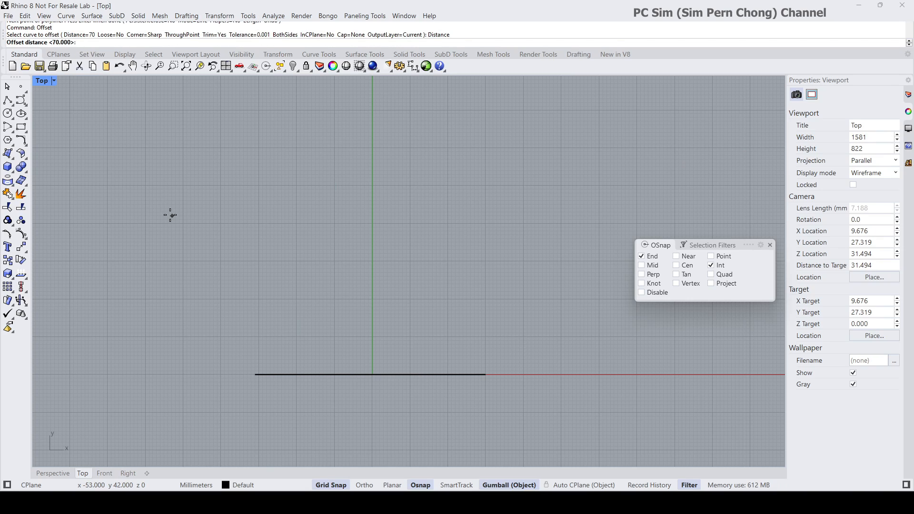
type("69")
key("Return")
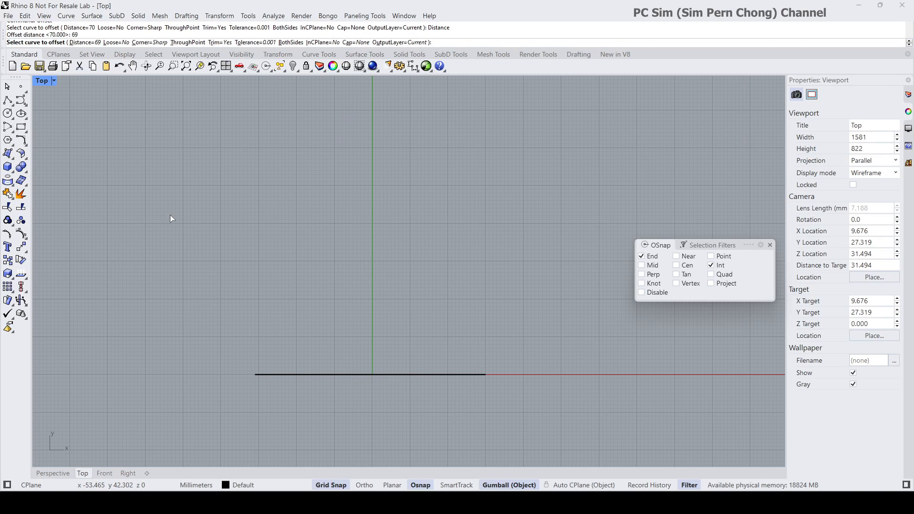
left_click(322, 375)
left_click(317, 343)
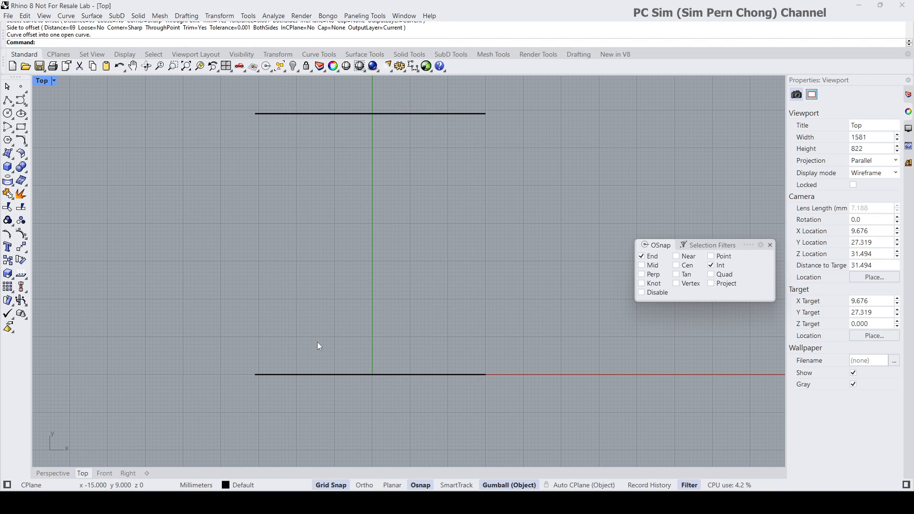
Draw a straight polyline along the Y axis, crossing both horizontal lines and extending beyond each of them
scroll(325, 344, "down", 3)
right_click_drag(327, 347, 328, 361)
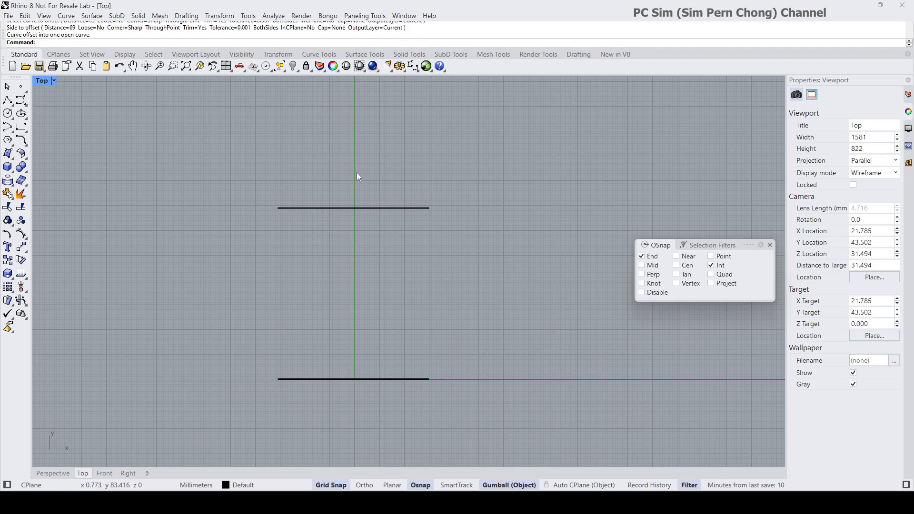
left_click(7, 100)
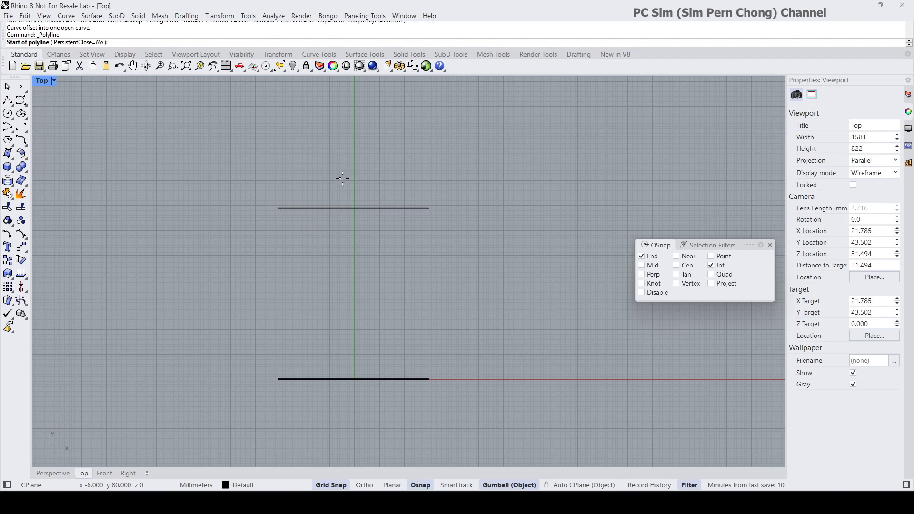
left_click(356, 172)
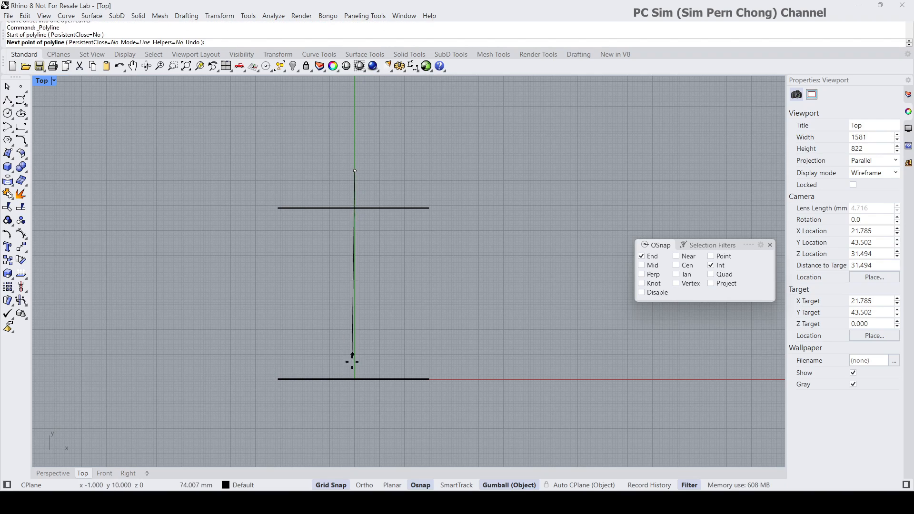
left_click(355, 410)
key("Return")
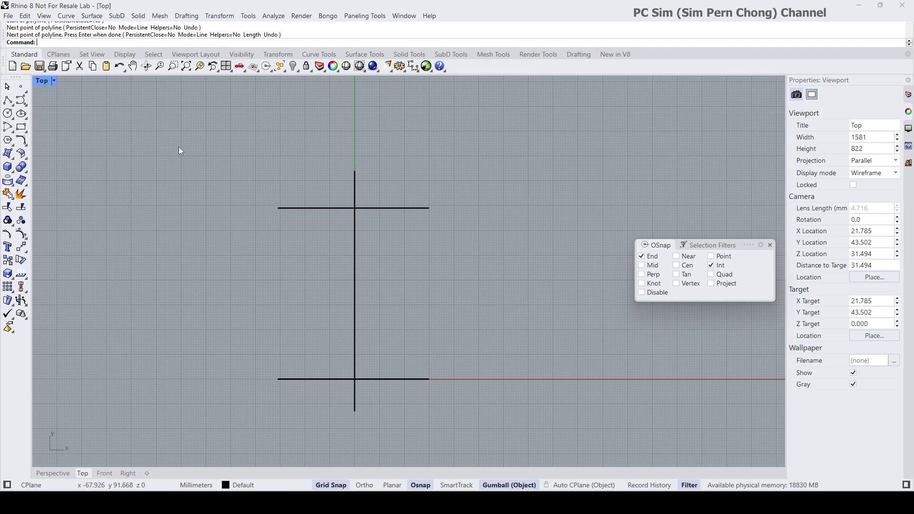
Place point objects at both intersections of the long line with the two cross lines, using intersection snap in the Perspective view
double_click(41, 81)
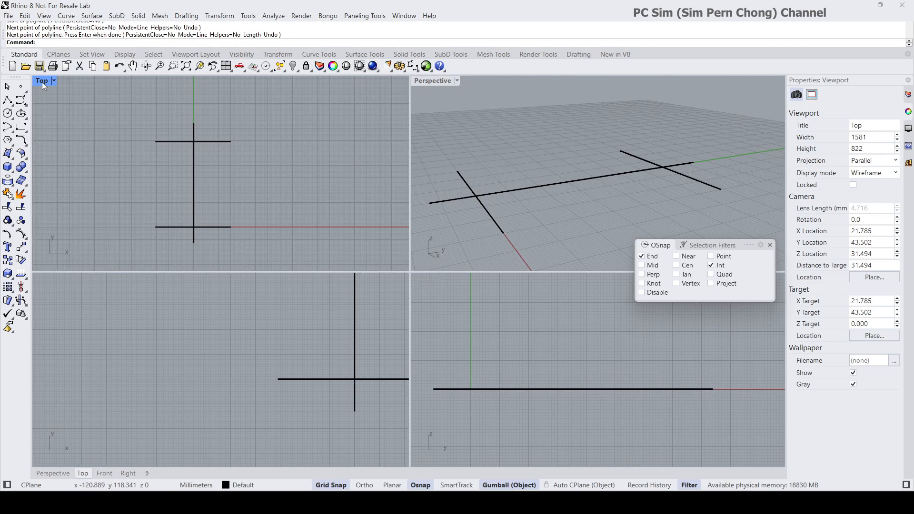
double_click(431, 81)
right_click_drag(395, 149, 192, 222)
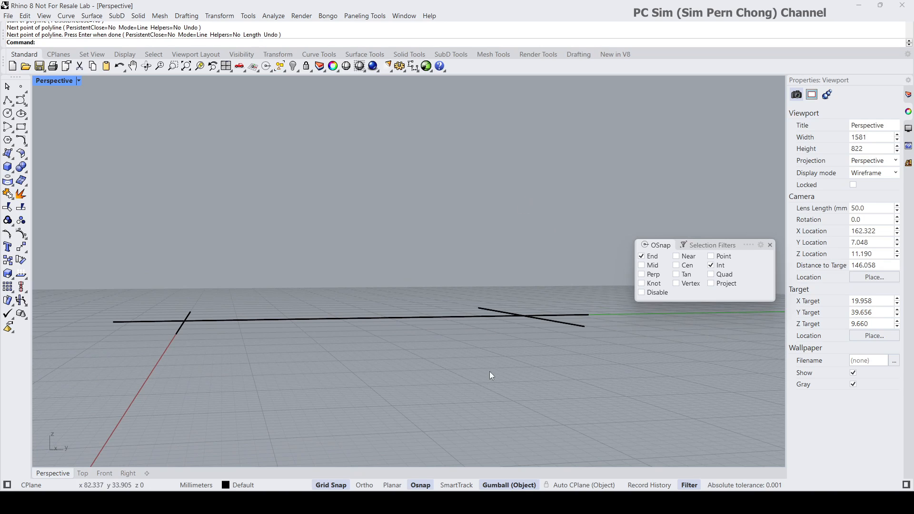
right_click_drag(510, 198, 483, 249)
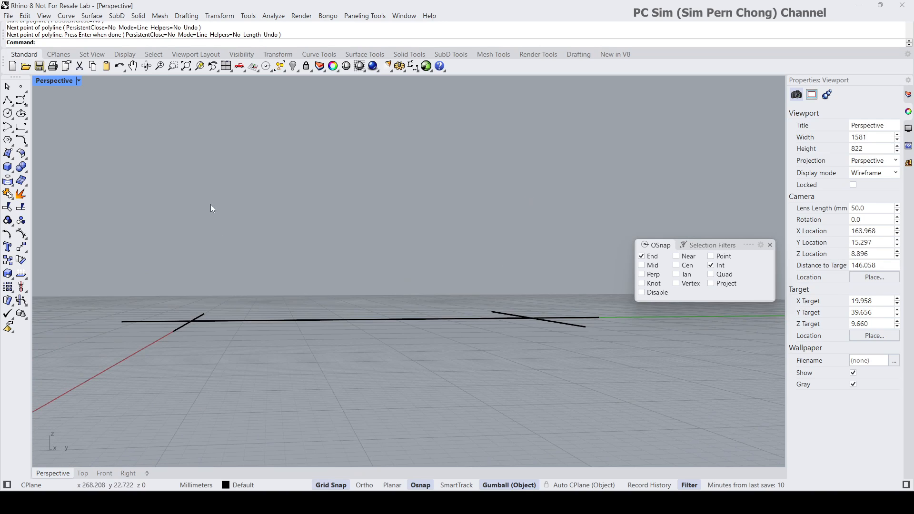
right_click_drag(211, 204, 305, 245)
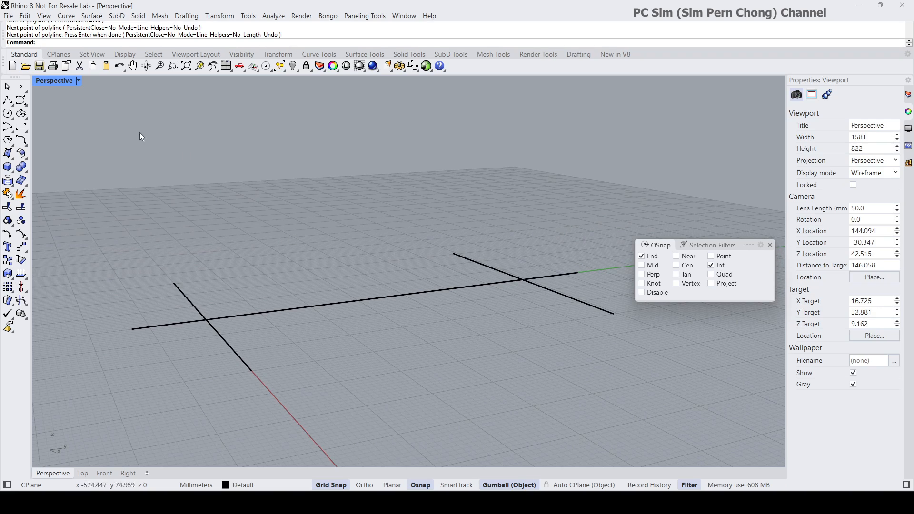
left_click(21, 87)
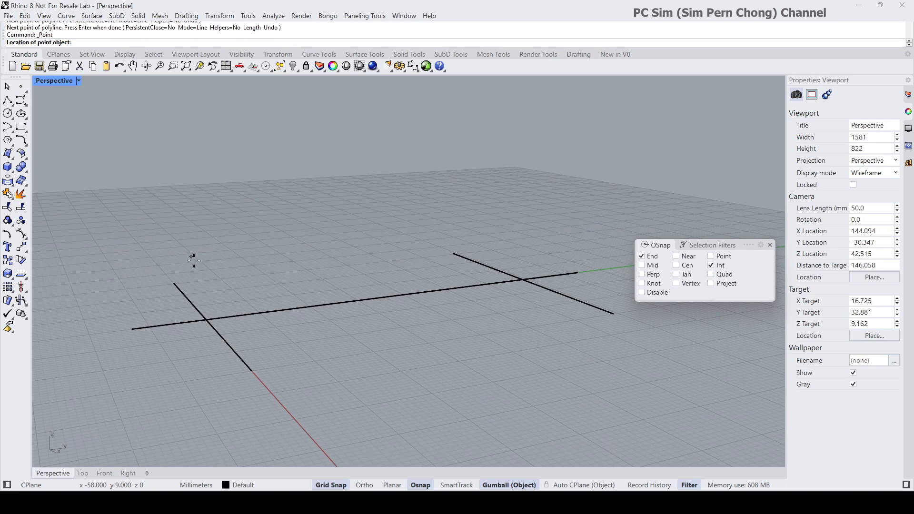
left_click(711, 265)
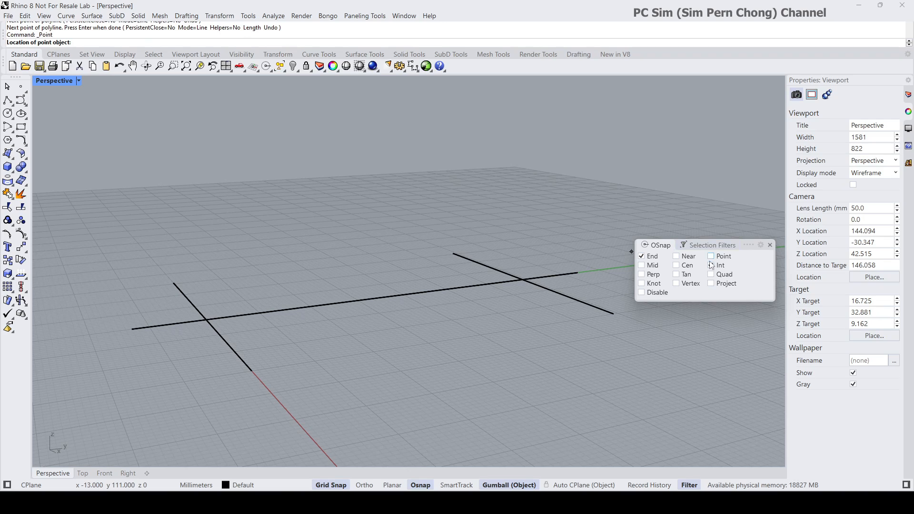
left_click(210, 324)
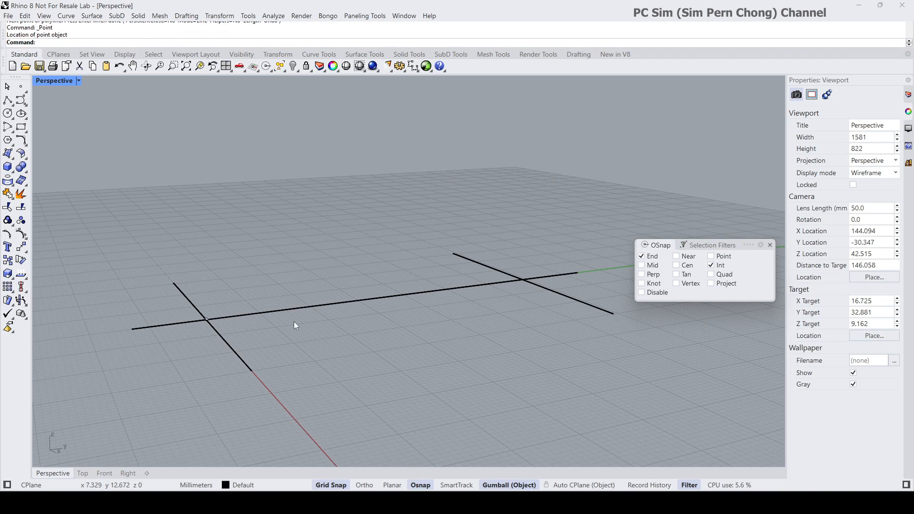
key("Return")
left_click(532, 294)
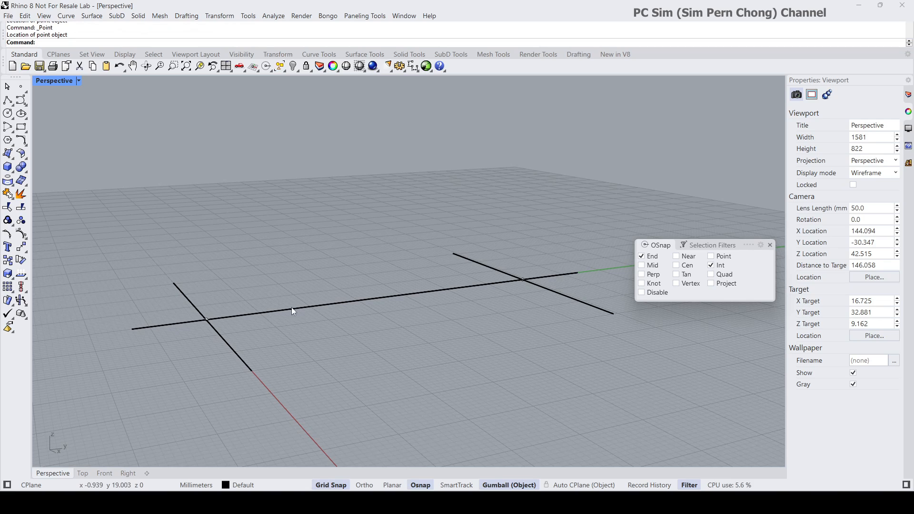
Extrude the point at the origin along Z in both directions with the gumball to make a vertical line
left_click(209, 320)
right_click_drag(208, 320, 427, 459)
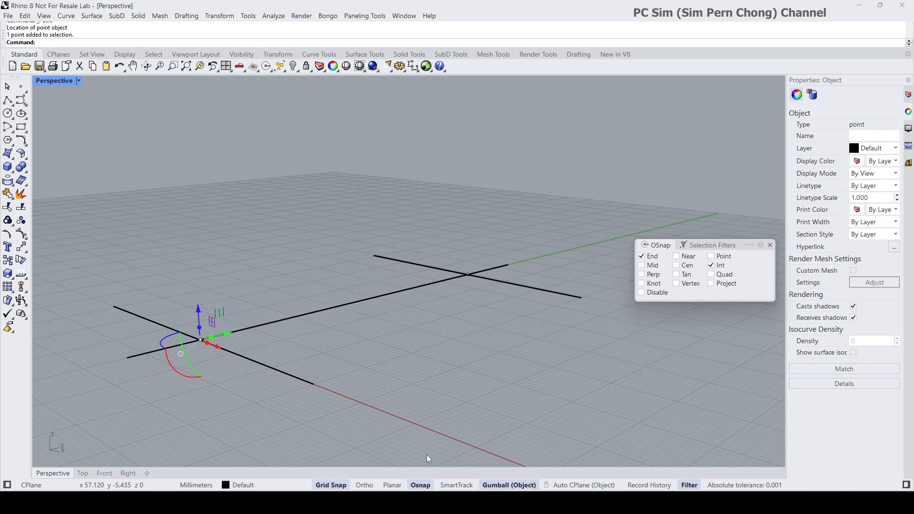
right_click_drag(234, 372, 200, 340)
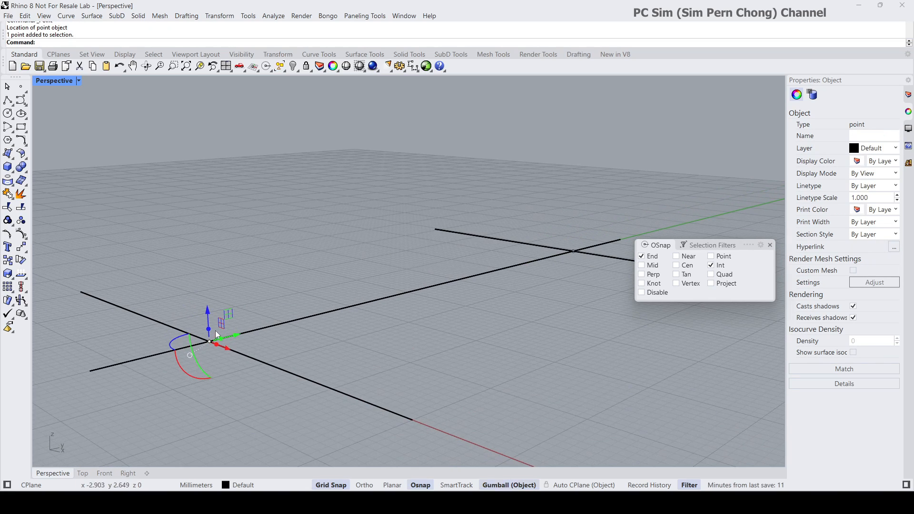
left_click_drag(210, 332, 199, 209)
scroll(249, 242, "down", 4)
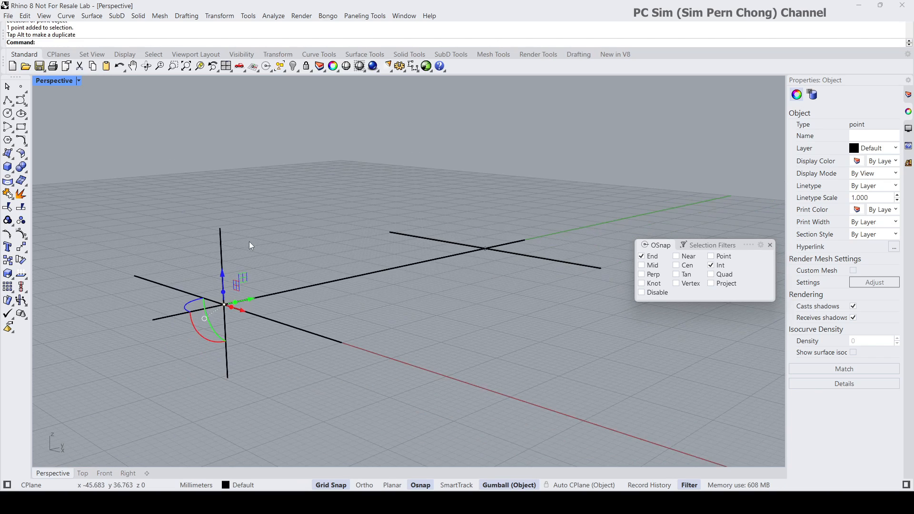
Extrude the point at the far intersection along Z in both directions with the gumball to make a second vertical line
right_click_drag(257, 245, 244, 261)
left_click(538, 246)
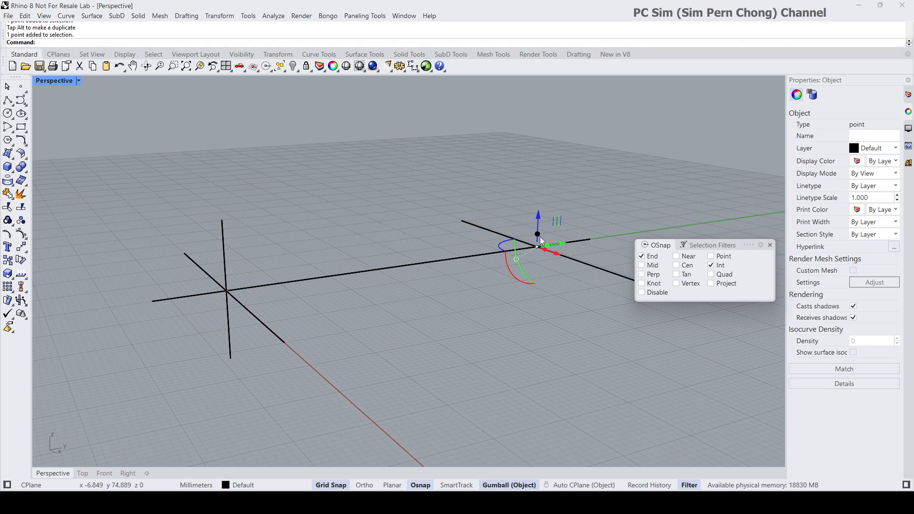
left_click_drag(539, 238, 538, 164)
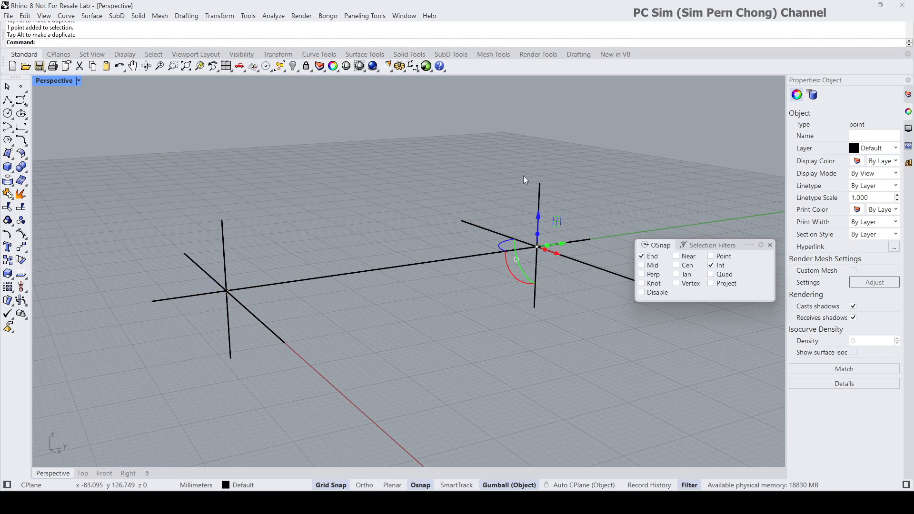
left_click(432, 204)
right_click_drag(432, 204, 253, 293)
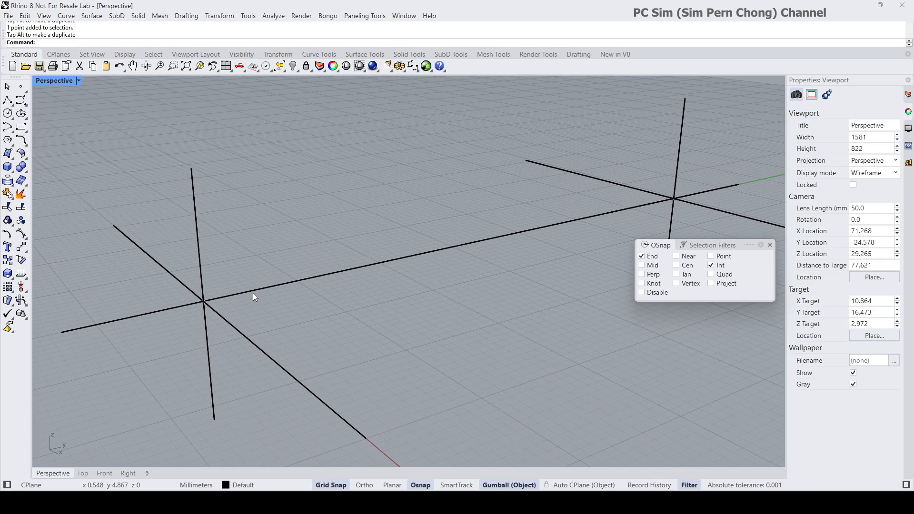
Examine the reference lines in the Right and Perspective views and check the point object at the origin intersection
double_click(49, 84)
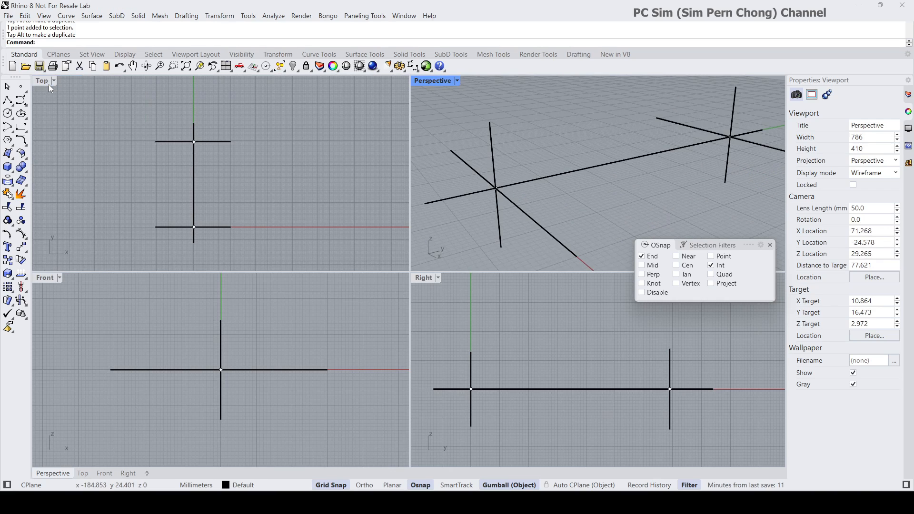
double_click(424, 279)
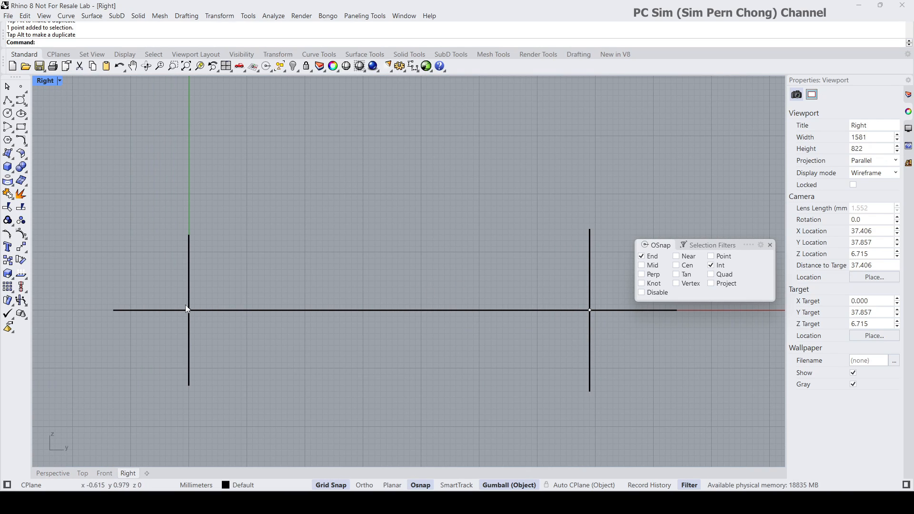
right_click_drag(336, 341, 323, 346)
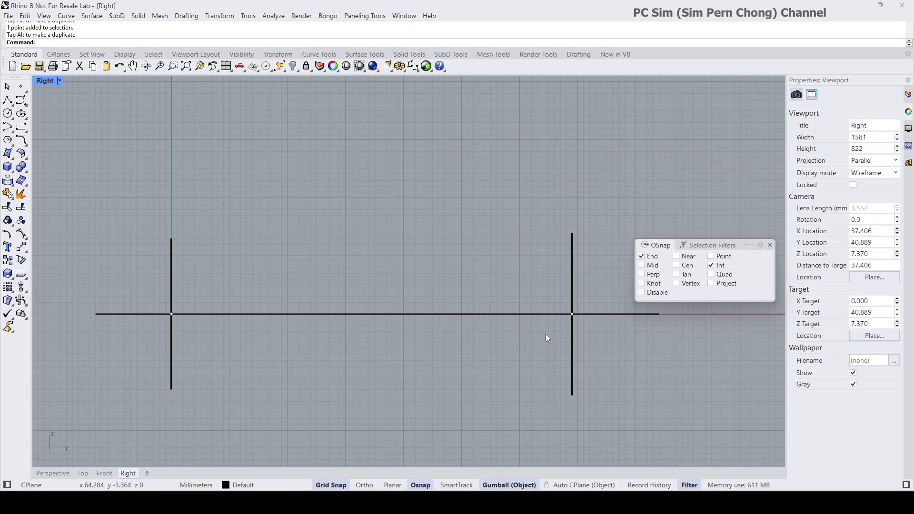
double_click(44, 81)
double_click(419, 81)
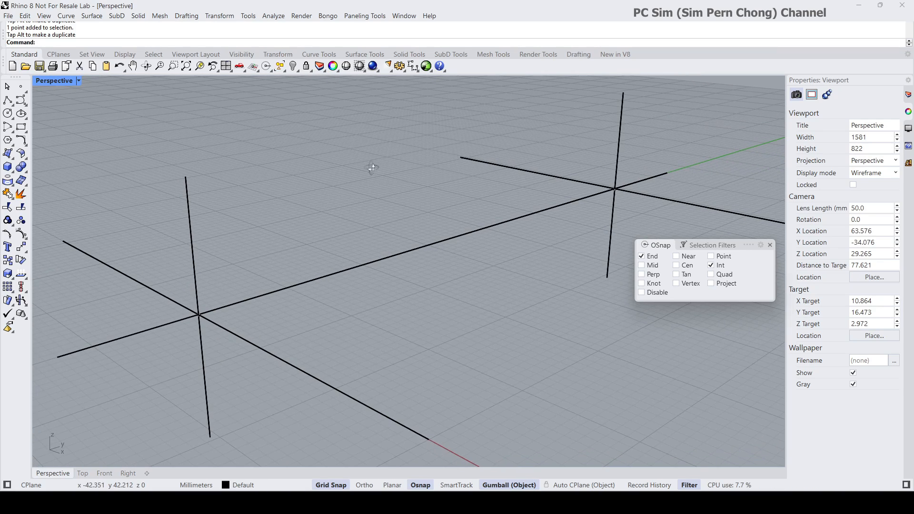
left_click(199, 315)
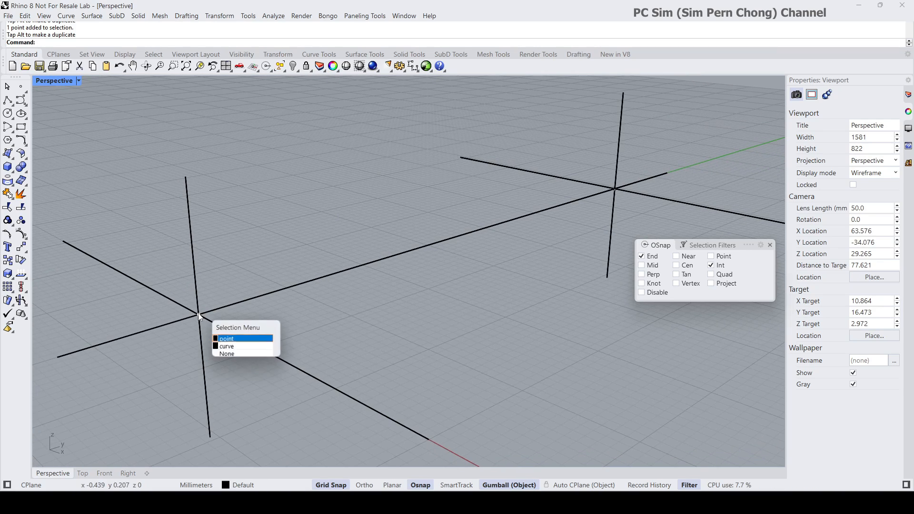
left_click(221, 341)
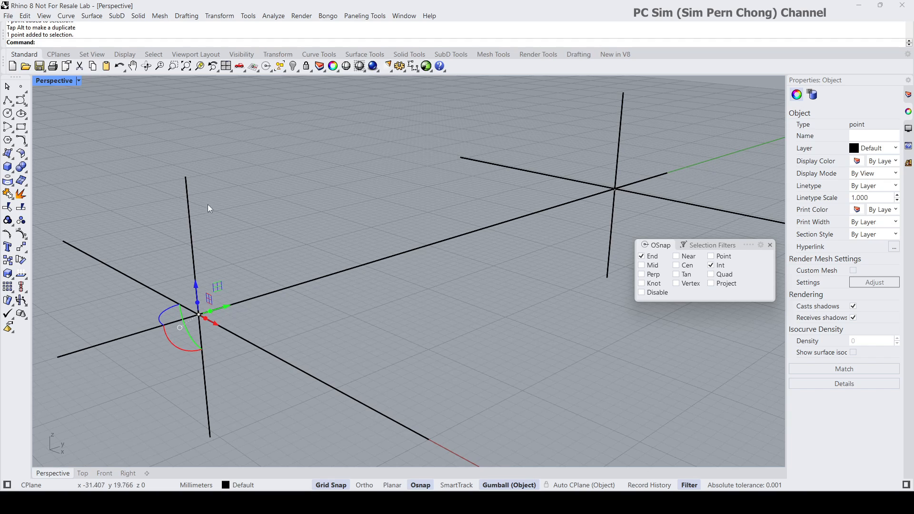
key("Escape")
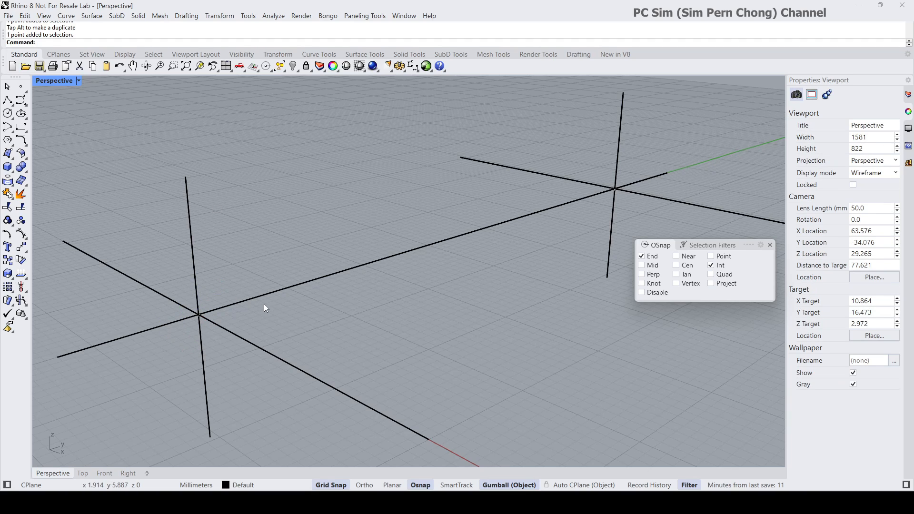
Insert the image top1.jpg as a picture in the Top view, on the positive-X side of the reference lines
double_click(54, 81)
double_click(44, 82)
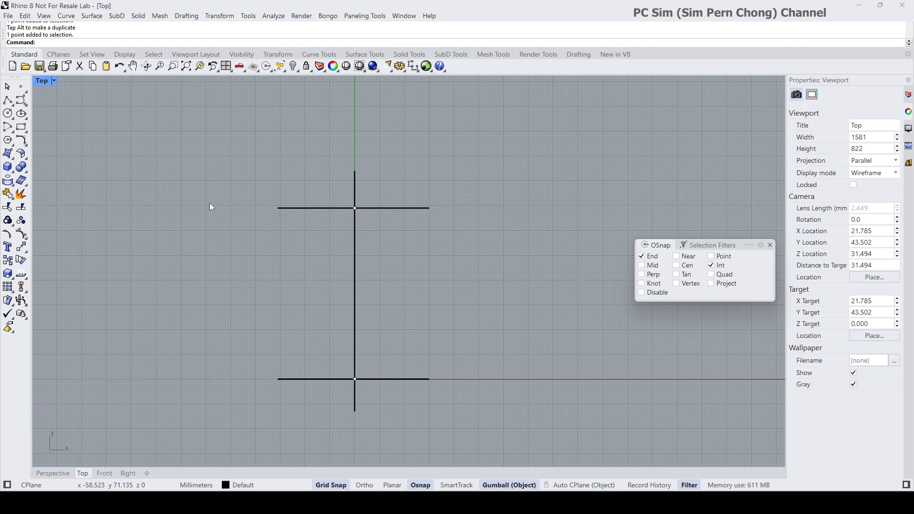
right_click_drag(260, 240, 190, 233)
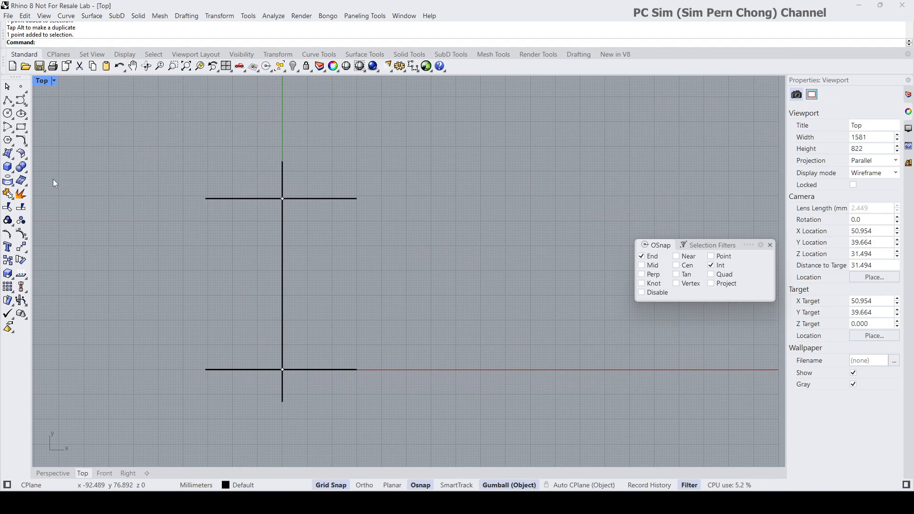
left_click(5, 156)
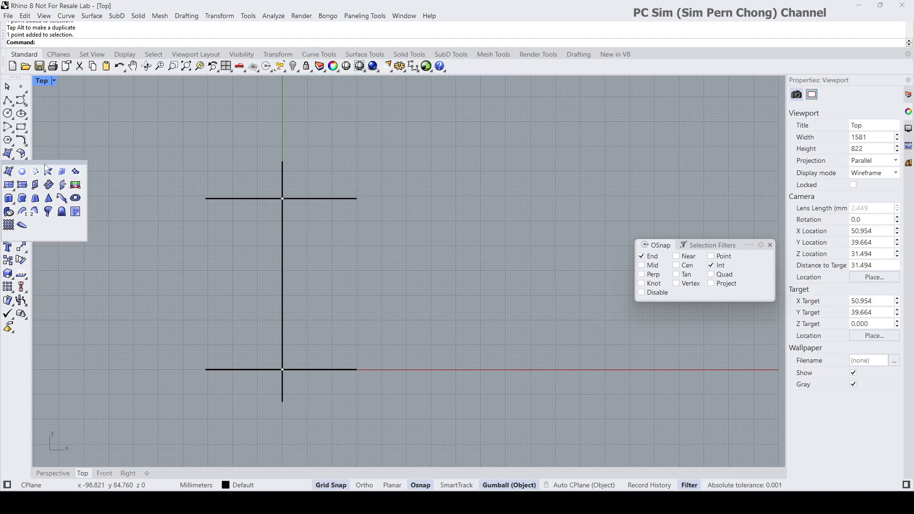
left_click_drag(46, 163, 119, 159)
left_click(148, 183)
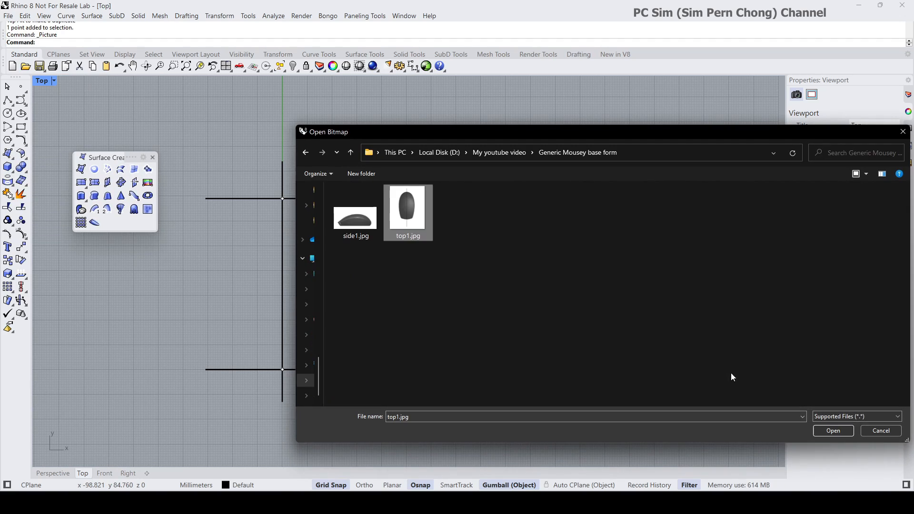
left_click(841, 430)
left_click(382, 335)
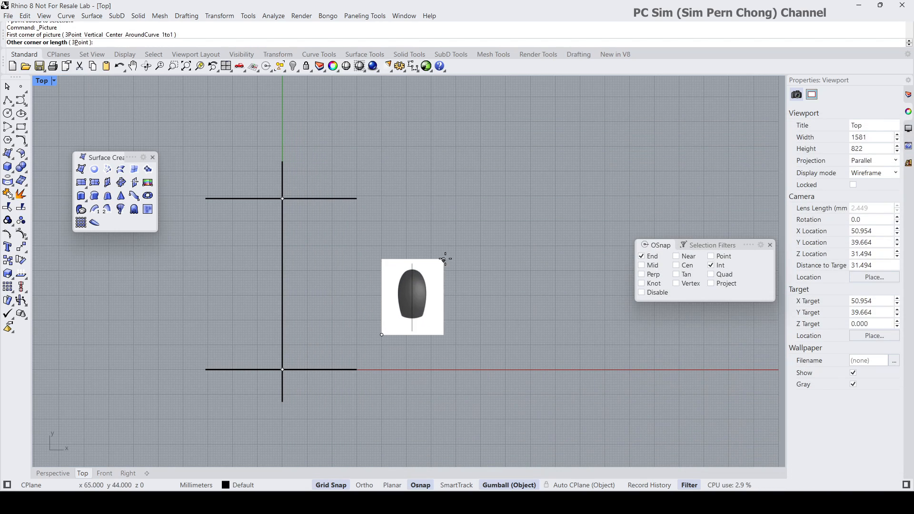
left_click(516, 185)
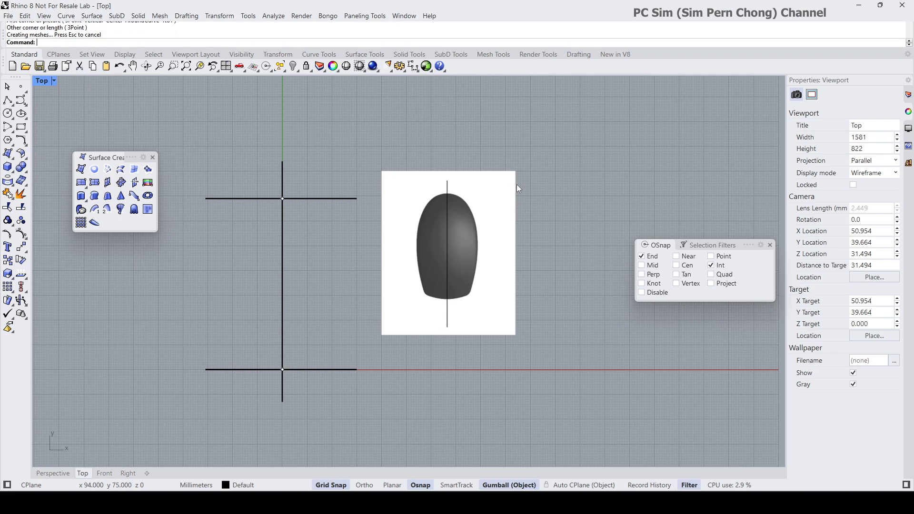
Turn off grid snap and set the gumball alignment to the construction plane
left_click(339, 486)
left_click(474, 275)
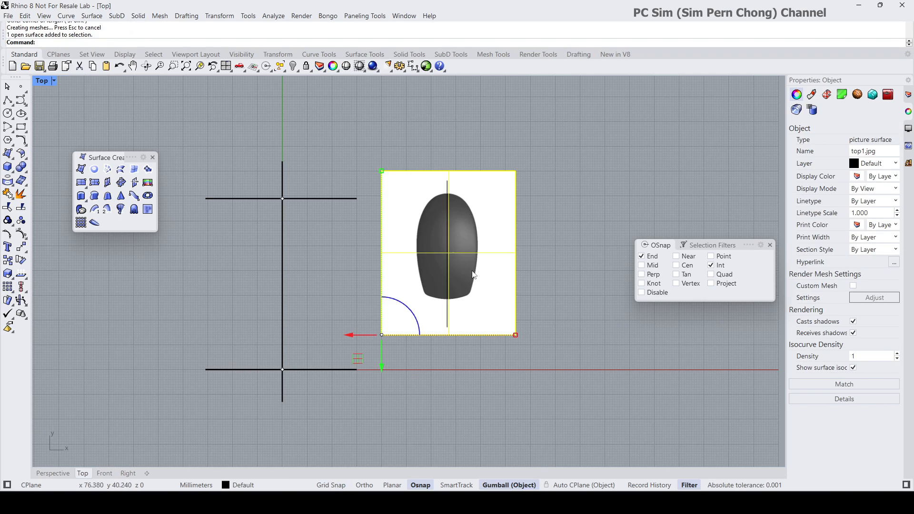
right_click(659, 394)
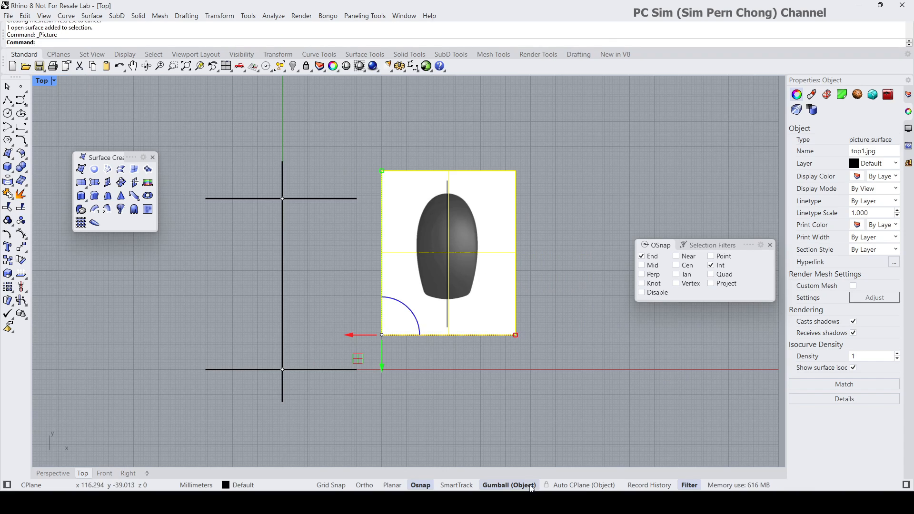
right_click(504, 486)
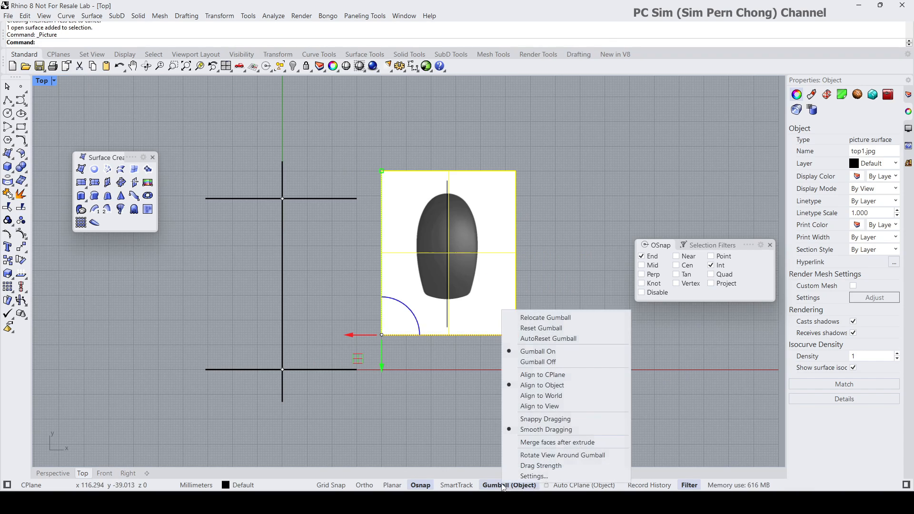
left_click(543, 375)
left_click(551, 342)
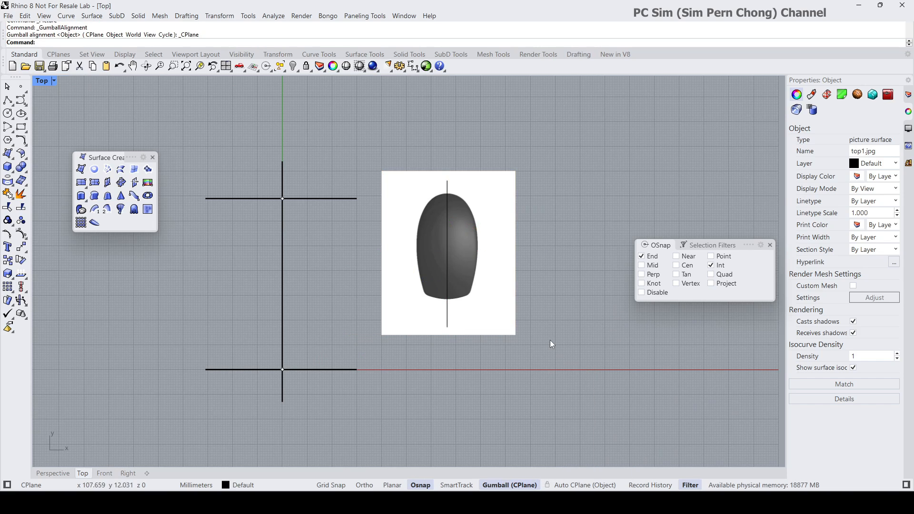
Move the top1 picture onto the long centre line, between the two cross lines
left_click(450, 280)
left_click_drag(482, 253, 323, 257)
left_click_drag(289, 222, 296, 275)
scroll(312, 280, "up", 5)
right_click_drag(295, 274, 387, 259)
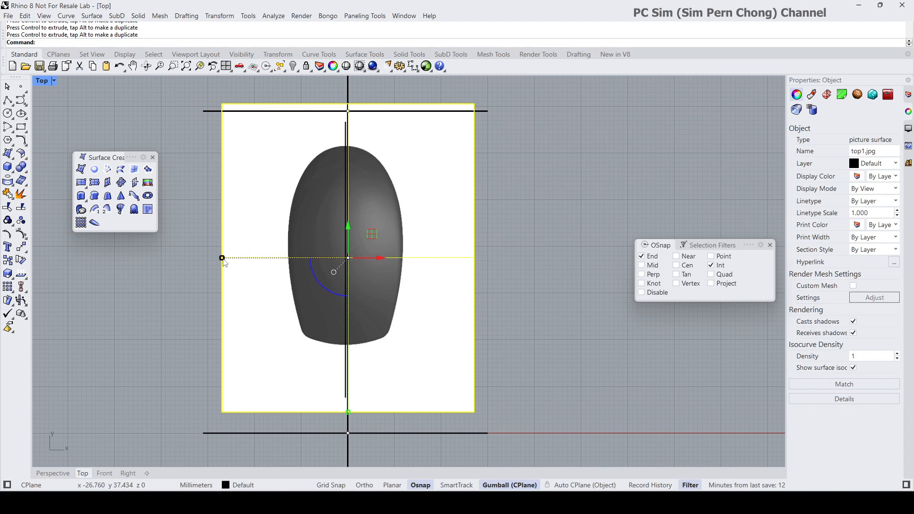
Scale the top1 picture uniformly and nudge it until the mouse body spans the two cross lines, centred on the long line
left_click_drag(222, 258, 197, 257, "shift")
left_click_drag(348, 238, 348, 261)
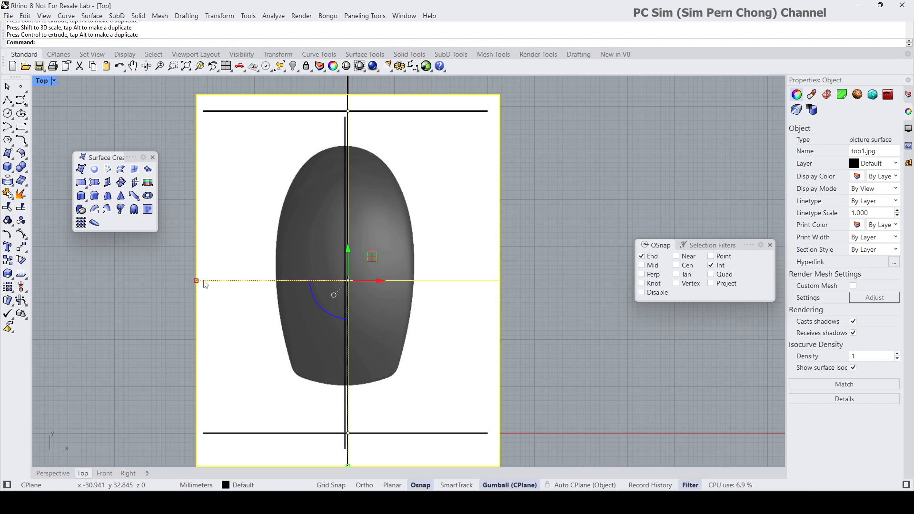
left_click_drag(196, 280, 163, 282, "shift")
left_click_drag(381, 281, 383, 282)
left_click_drag(351, 249, 351, 258)
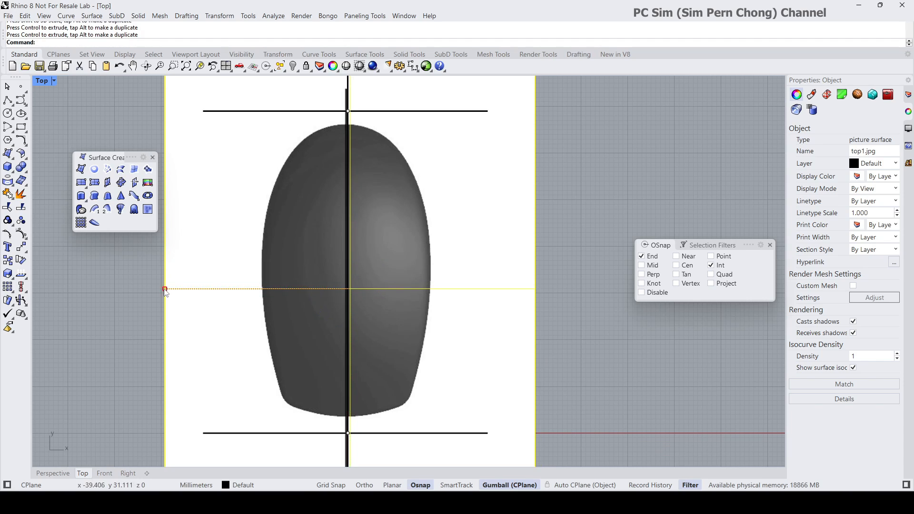
left_click_drag(165, 289, 148, 290, "shift")
left_click_drag(350, 256, 351, 260)
left_click_drag(149, 293, 146, 294, "shift")
left_click_drag(382, 296, 384, 296)
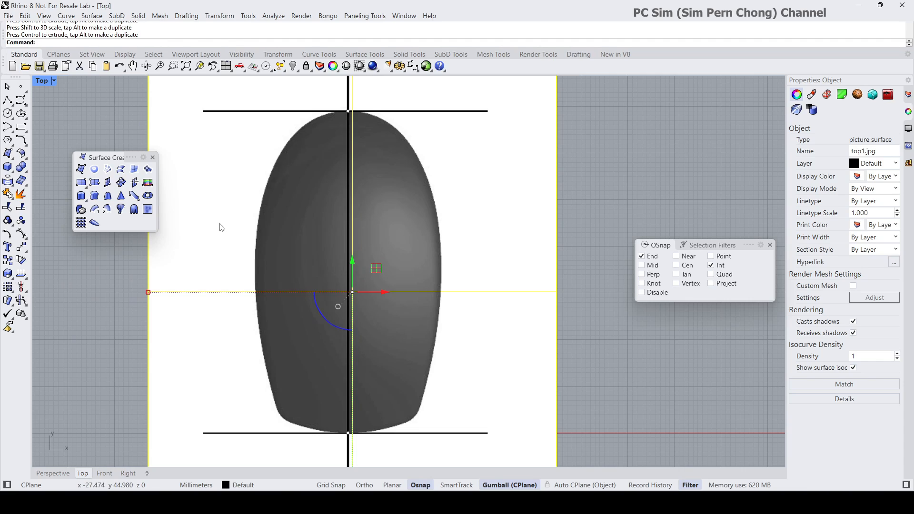
Make the top1 picture semi-transparent through its material's object transparency
left_click(594, 174)
left_click(516, 179)
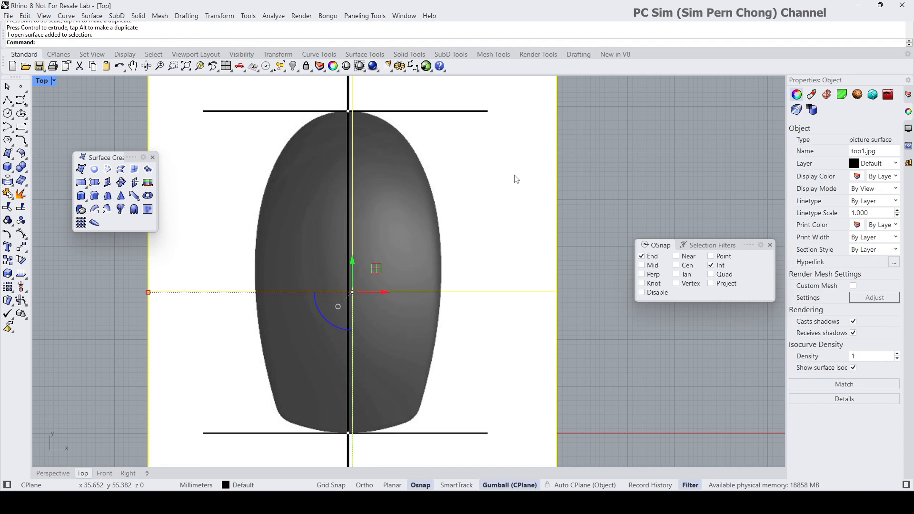
left_click(811, 95)
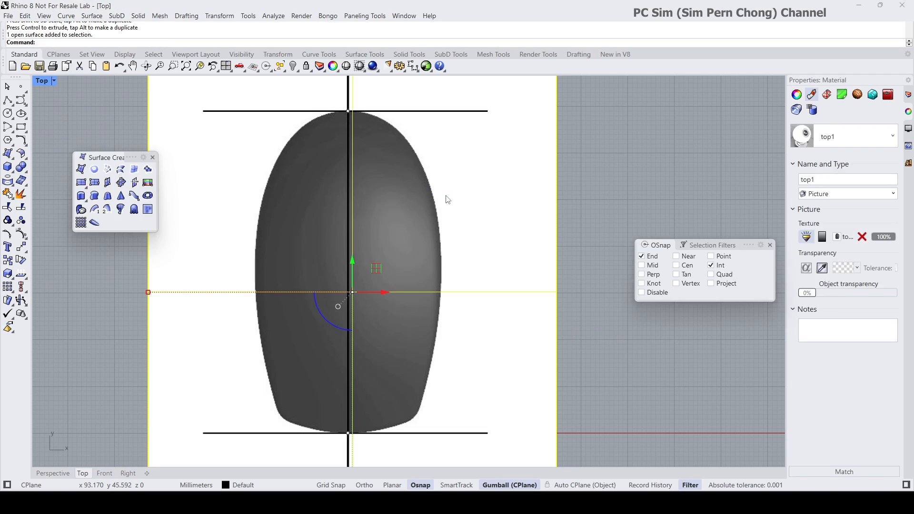
left_click_drag(808, 296, 840, 294)
left_click(575, 193)
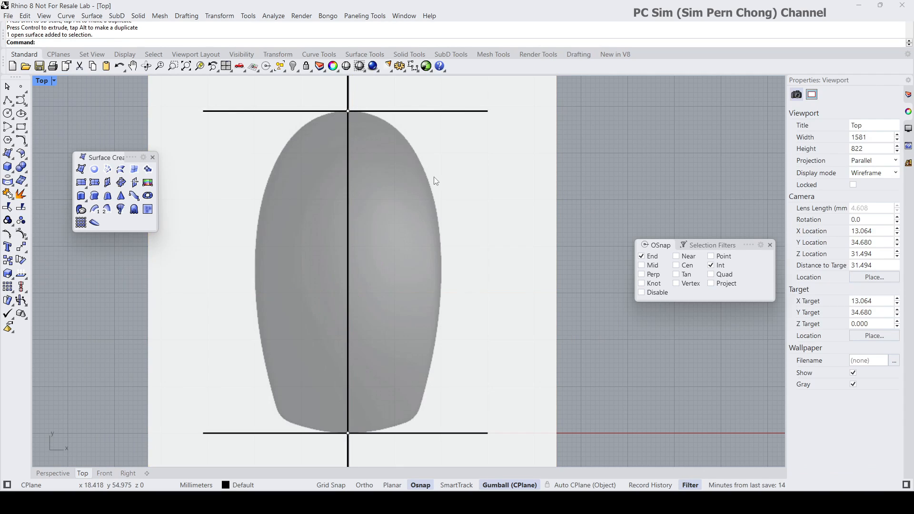
Insert the image side1.jpg as a picture in the Right view, above the horizontal reference line
double_click(37, 81)
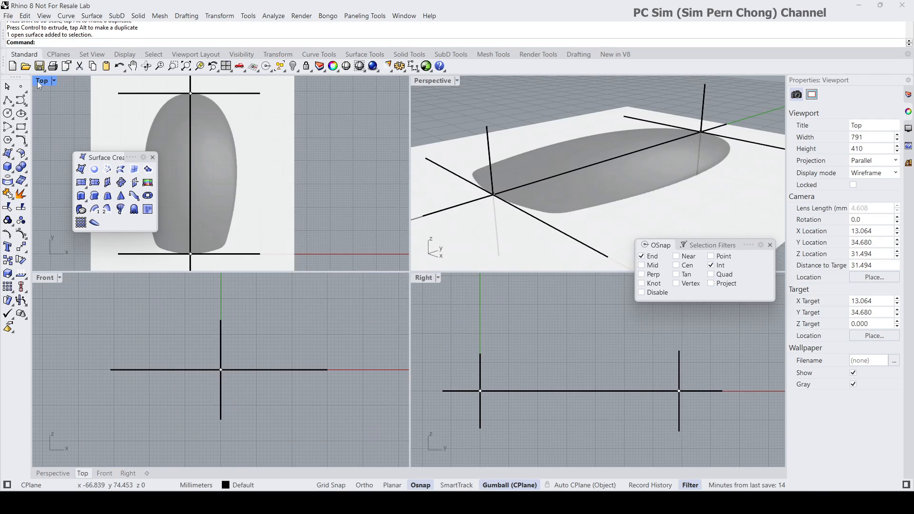
double_click(424, 278)
right_click_drag(425, 281, 419, 322)
left_click(148, 186)
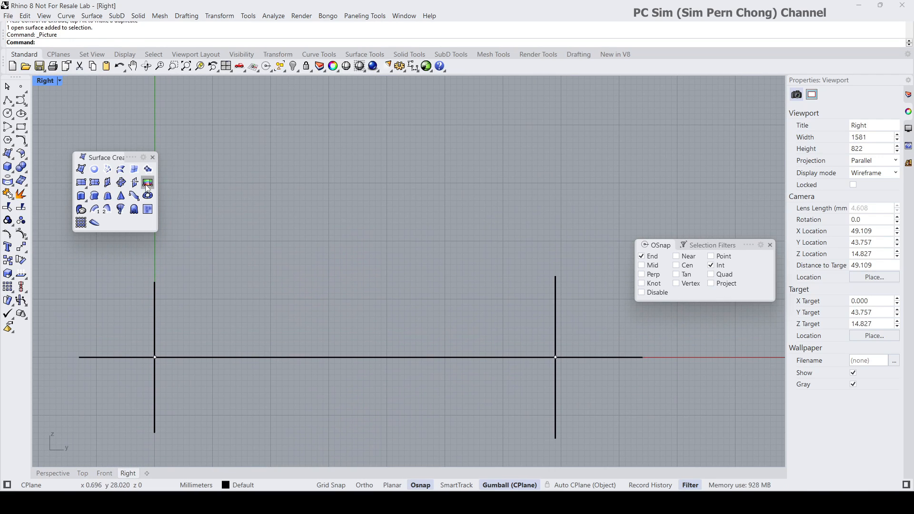
left_click(356, 215)
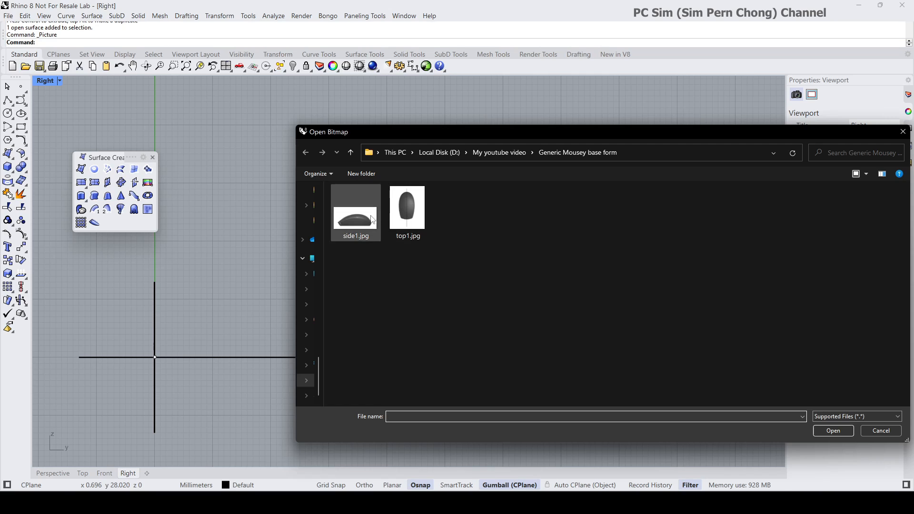
left_click(827, 429)
left_click(259, 314)
left_click(578, 187)
Move and uniformly scale the side1 picture so the mouse sits on the horizontal line and spans the two vertical lines
left_click(534, 204)
left_click_drag(447, 234, 383, 239)
left_click_drag(354, 202, 354, 265)
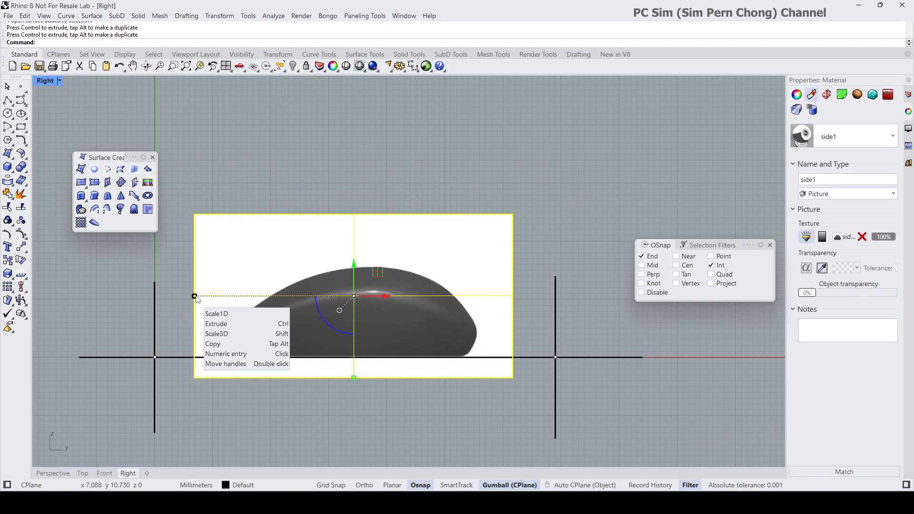
left_click_drag(195, 298, 106, 297, "shift")
left_click_drag(361, 267, 361, 233)
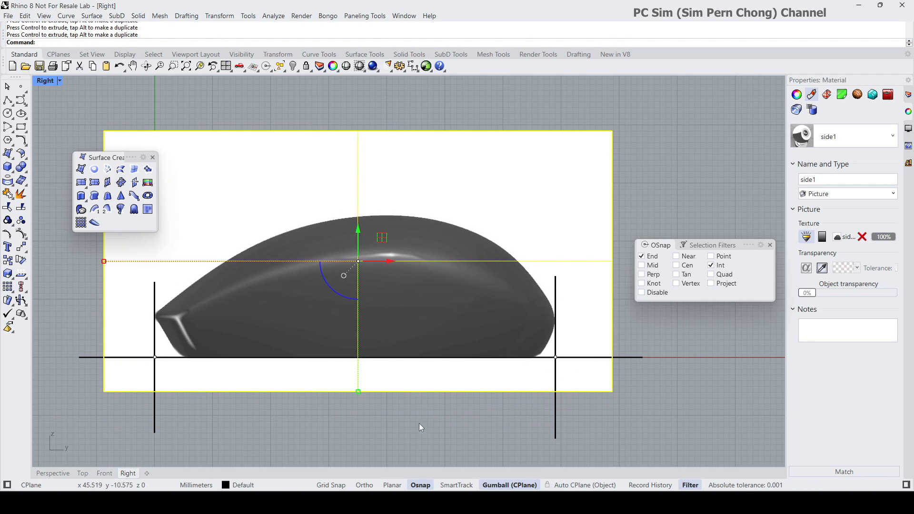
Set the side1 picture's object transparency to 30%
left_click(427, 446)
left_click(526, 238)
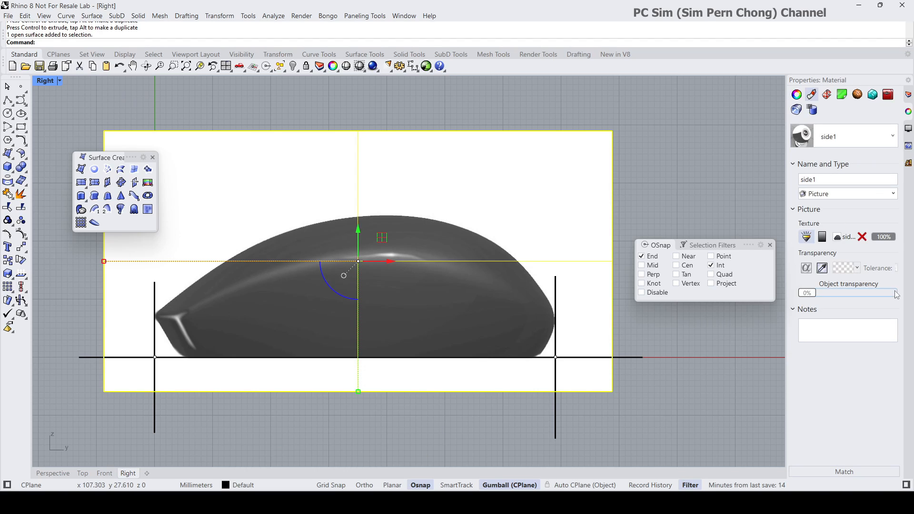
left_click_drag(815, 294, 835, 294)
left_click(639, 171)
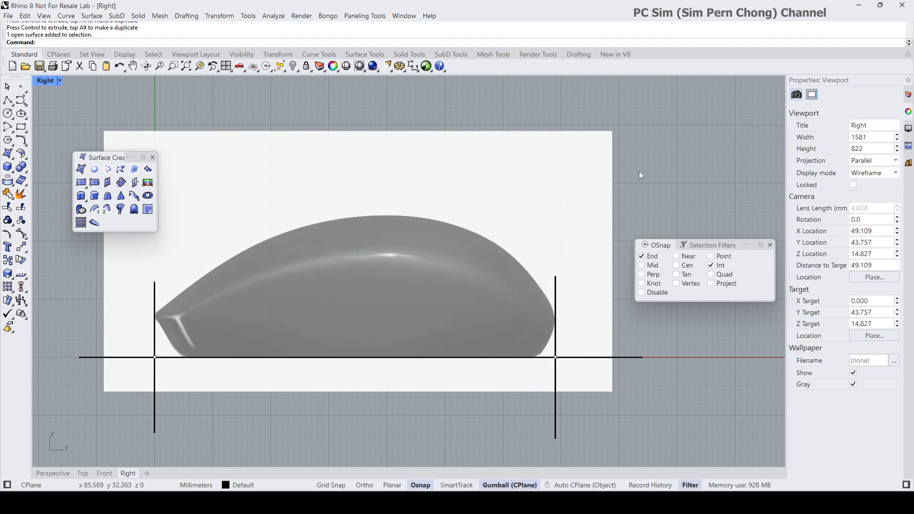
Examine how the top and side pictures line up with the reference lines in the Perspective and Right views
double_click(40, 81)
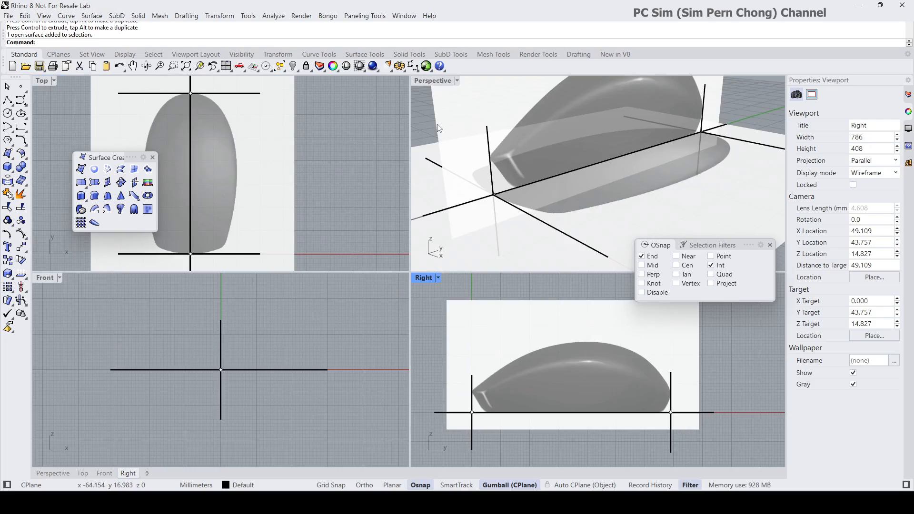
double_click(427, 82)
scroll(418, 150, "down", 6)
right_click_drag(418, 150, 365, 147)
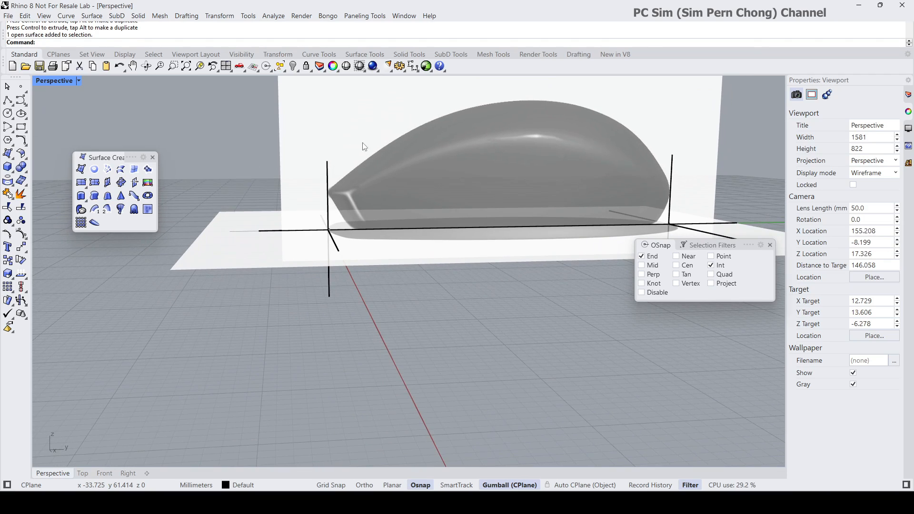
double_click(56, 81)
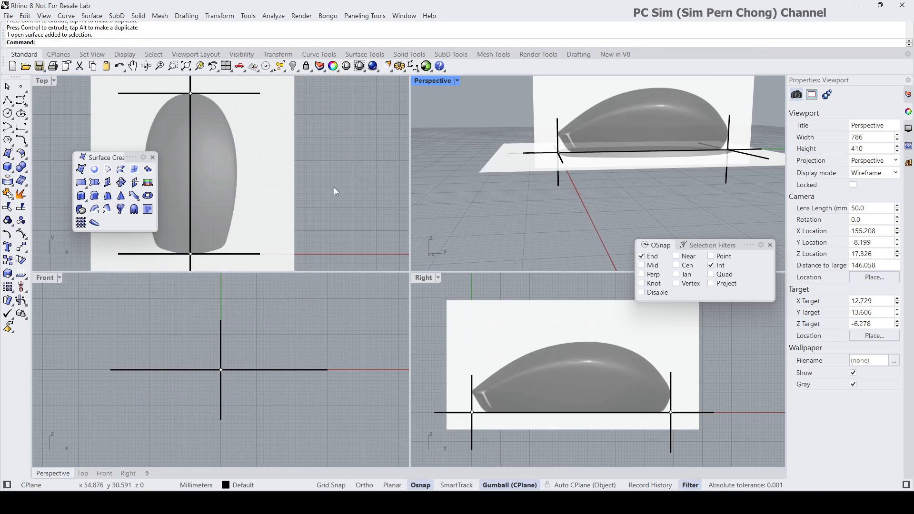
left_click(421, 279)
double_click(421, 278)
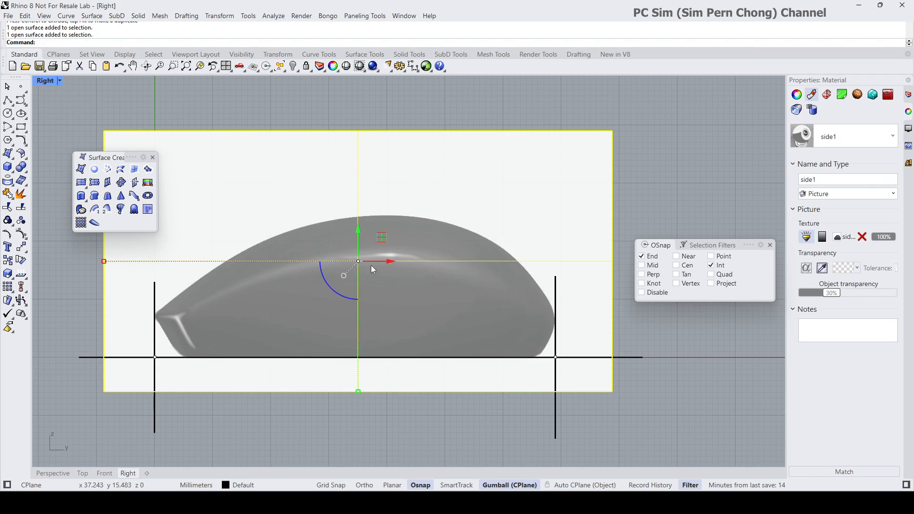
right_click_drag(354, 105, 374, 114)
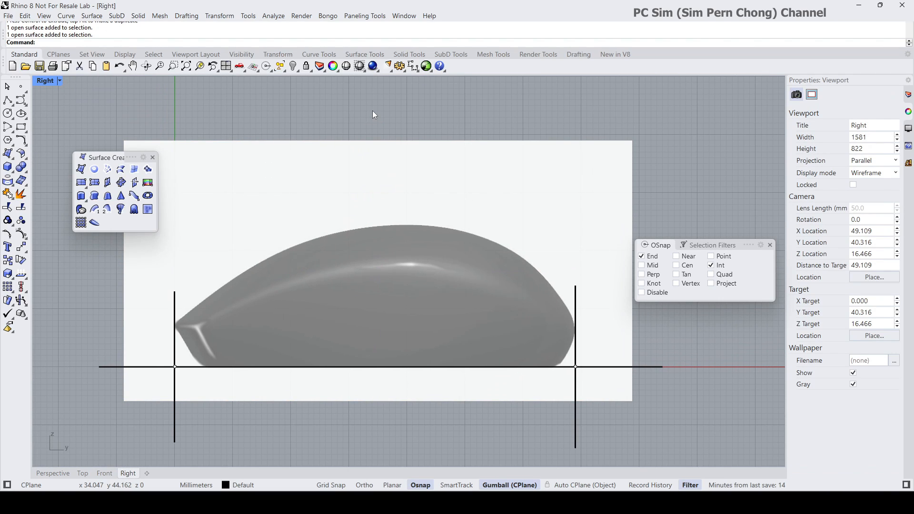
double_click(47, 81)
double_click(424, 92)
right_click_drag(415, 187, 550, 257)
scroll(427, 186, "down", 4)
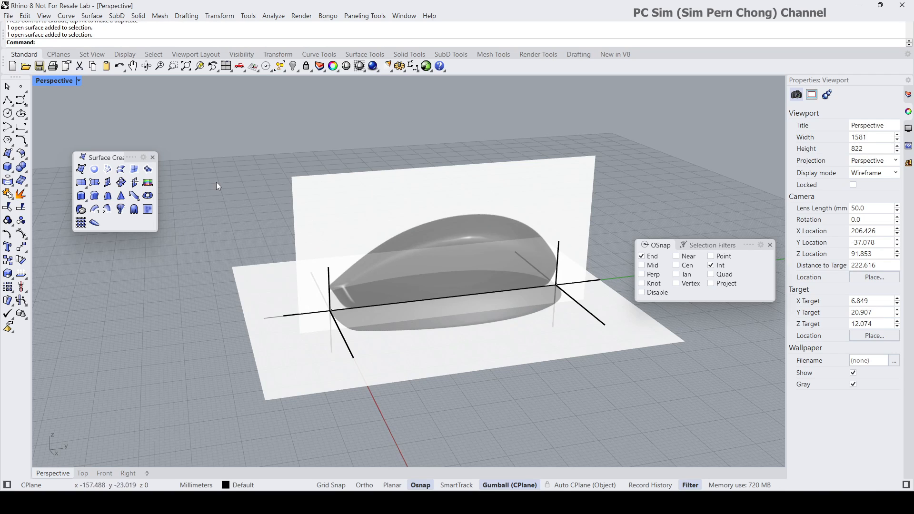
right_click_drag(511, 265, 537, 228)
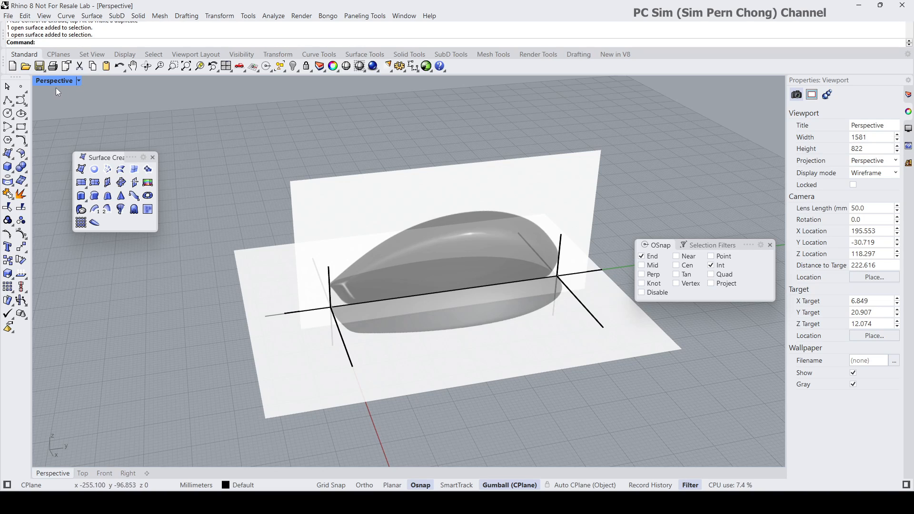
Maximize the Right view, centre the side picture in it, and detach the curve tools as a floating palette
double_click(44, 80)
double_click(424, 278)
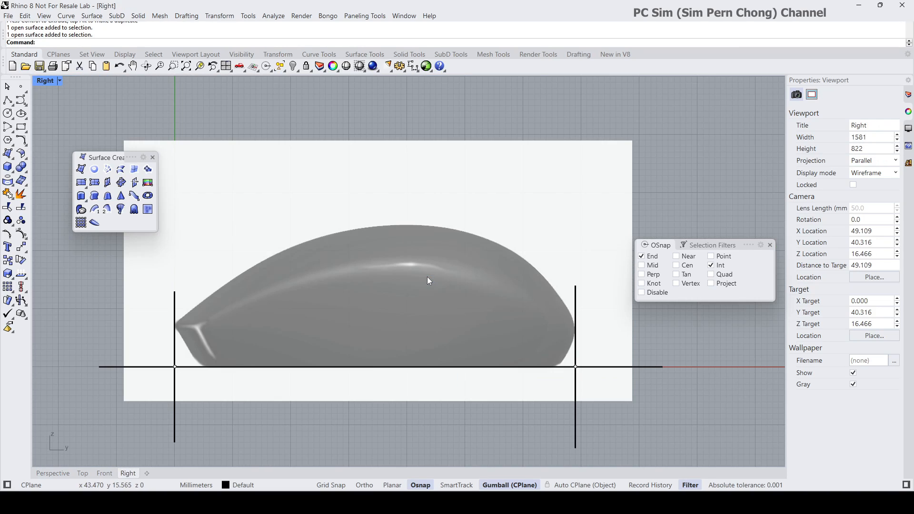
scroll(428, 258, "down", 2)
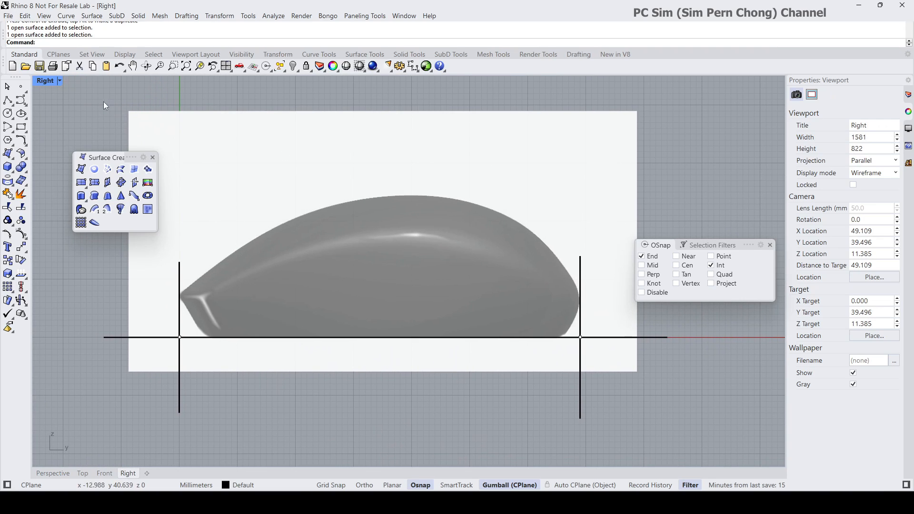
left_click(24, 101)
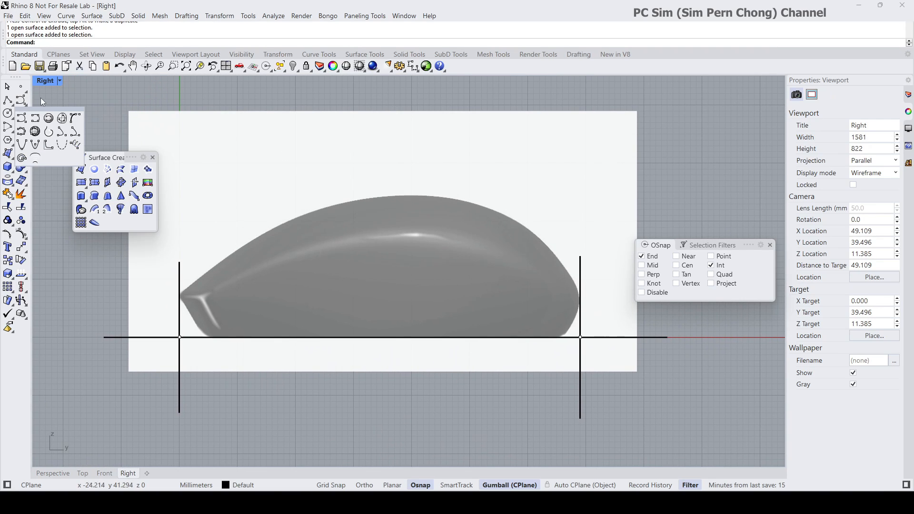
left_click_drag(45, 111, 98, 92)
With Near snap enabled, draw a degree-3, five-point control point curve over the mouse's upper silhouette between the two vertical reference lines
left_click(73, 106)
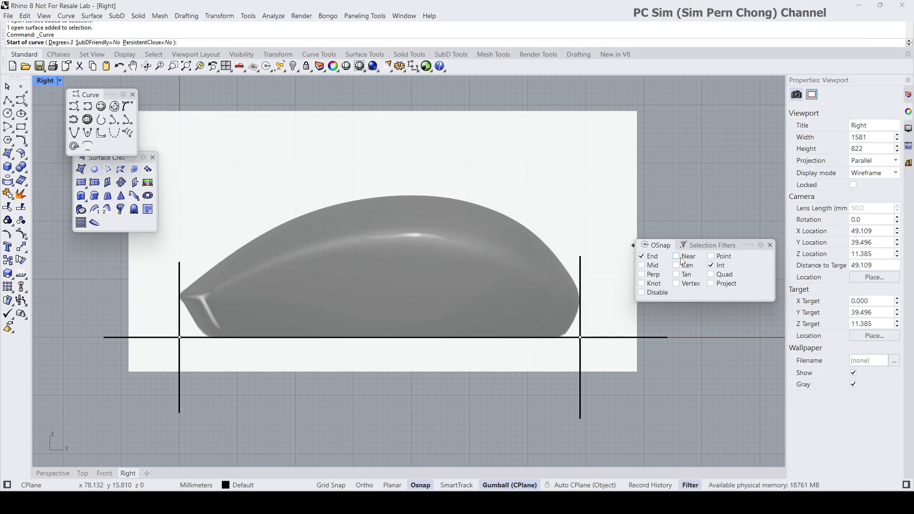
left_click(180, 295)
left_click(274, 216)
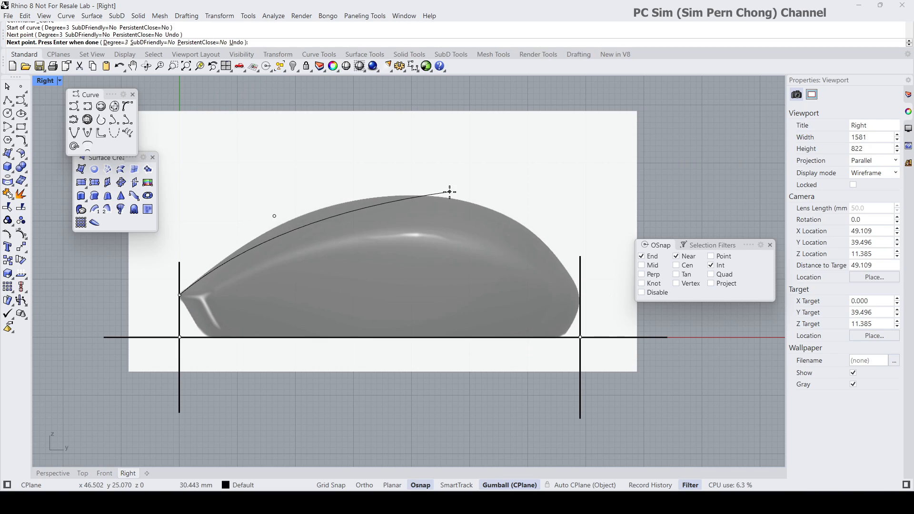
left_click(429, 192)
left_click(510, 219)
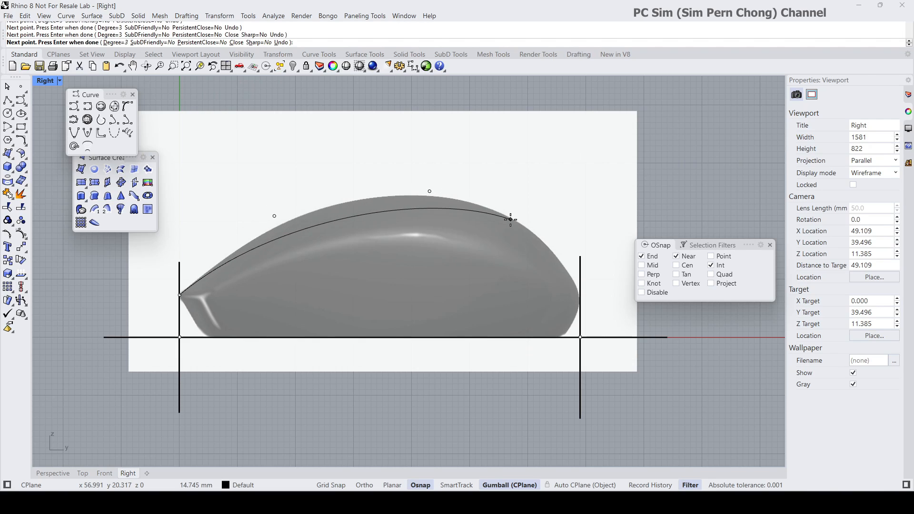
left_click(582, 296)
key("Return")
Raise the silhouette curve's fourth control point toward the picture's outline and set the gumball alignment to Object
left_click(538, 267)
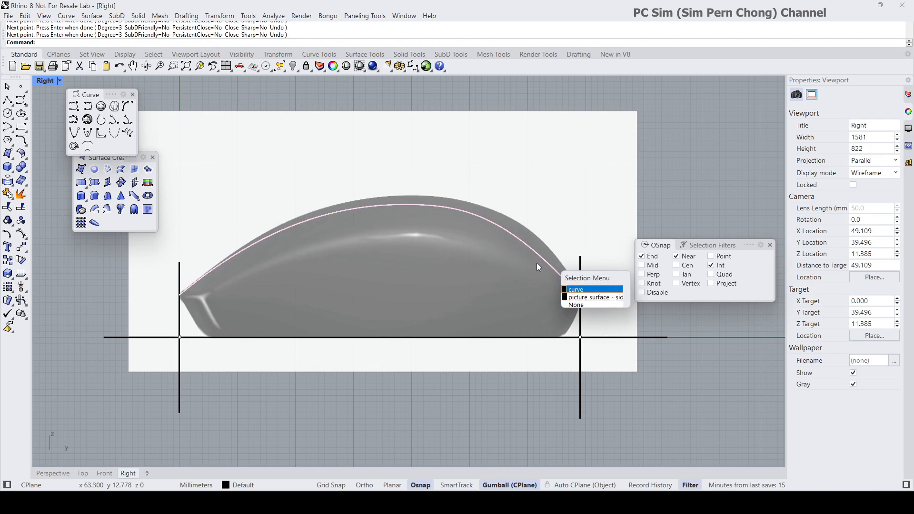
left_click(580, 290)
left_click(511, 220)
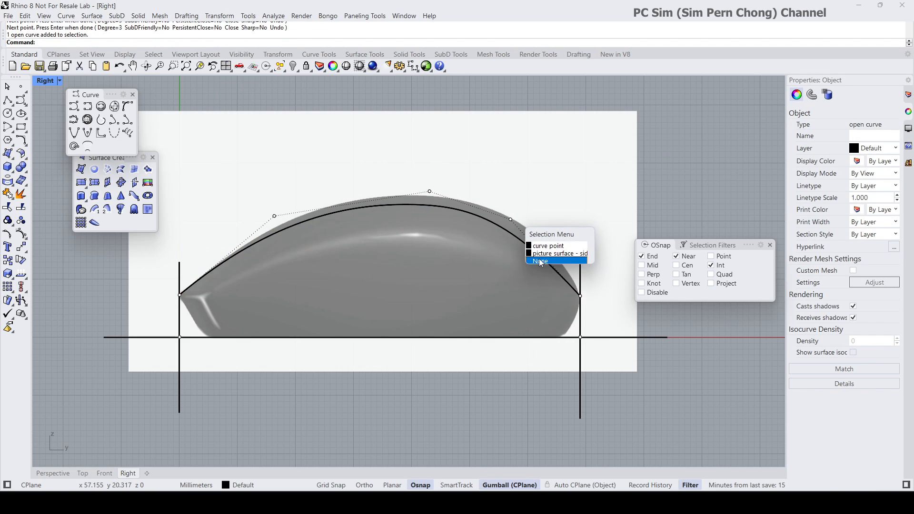
left_click(545, 246)
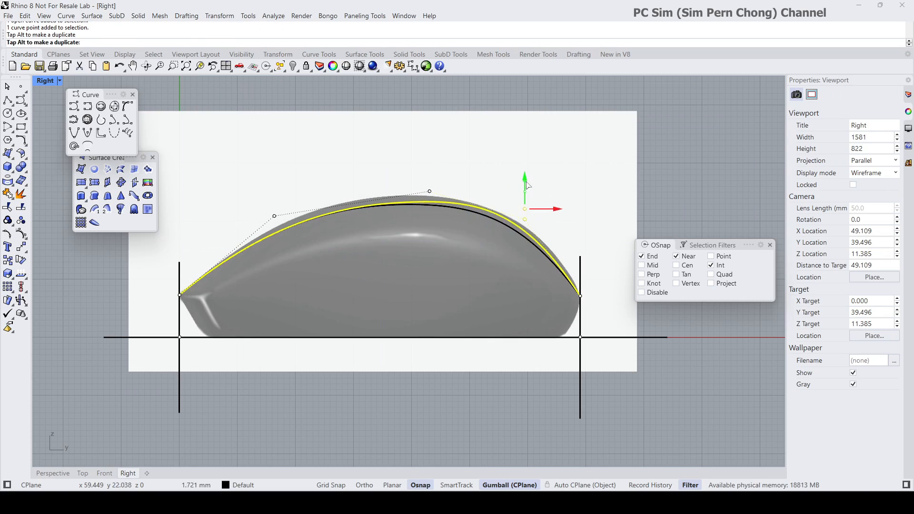
right_click(513, 485)
left_click(571, 375)
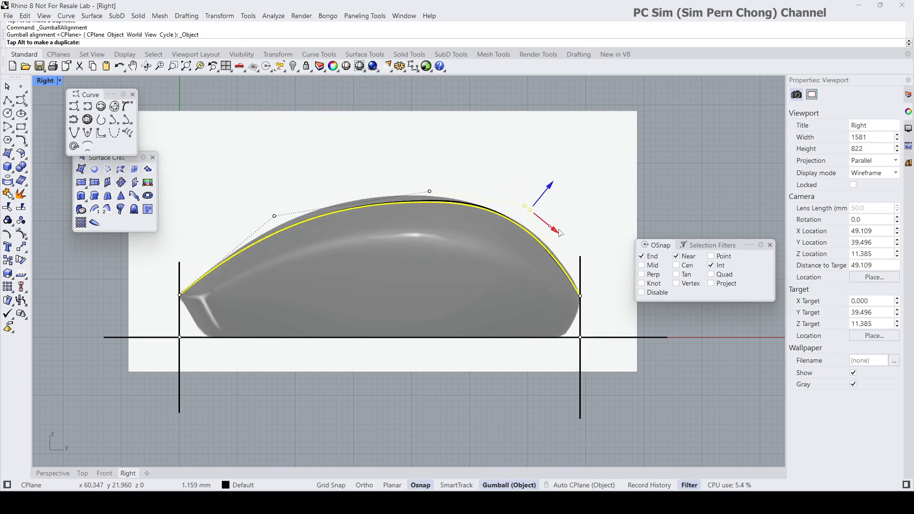
Adjust the silhouette curve's three inner control points with the gumball until the curve follows the mouse's upper outline
left_click(431, 191)
left_click(465, 215)
left_click_drag(430, 167, 446, 180)
left_click(286, 223)
left_click(310, 244)
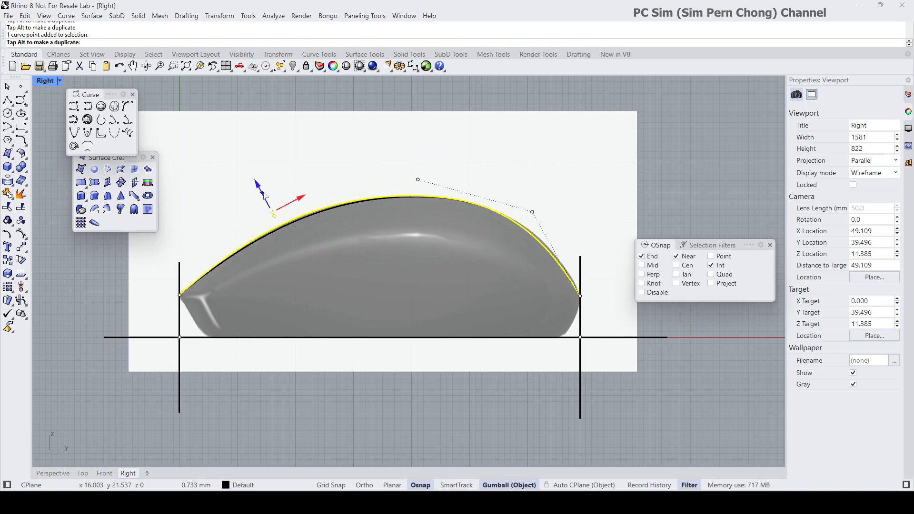
left_click_drag(265, 196, 264, 195)
left_click(546, 228)
left_click(572, 239)
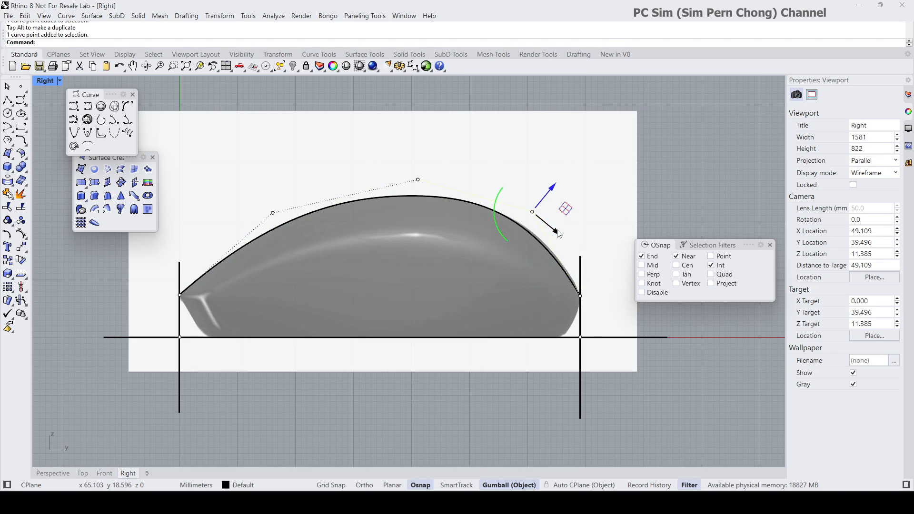
left_click_drag(556, 194, 557, 191)
key("Escape")
key("Escape")
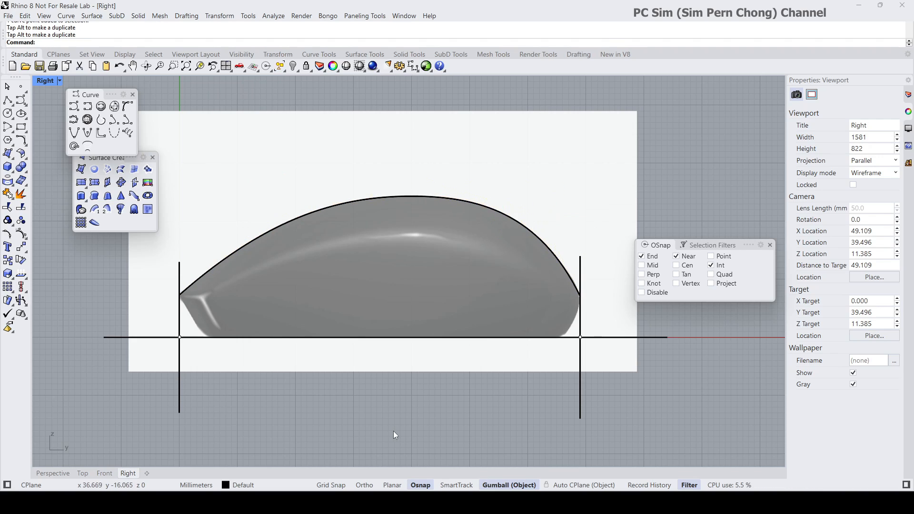
Draw a second five-point control point curve along the side highlight, from the front crease corner to the silhouette curve's rear end
mouse_move(399, 437)
right_mouse_down()
mouse_move(418, 422)
mouse_move(393, 425)
right_mouse_up()
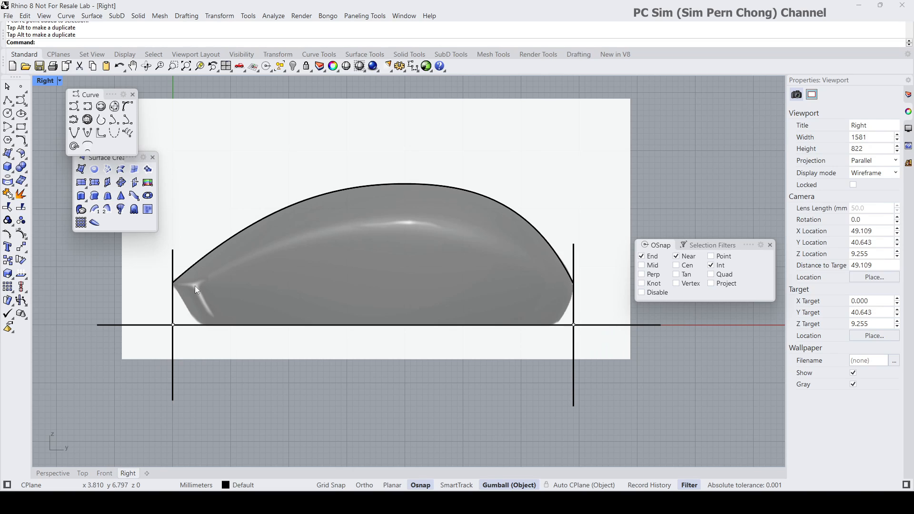
right_click_drag(195, 284, 183, 281)
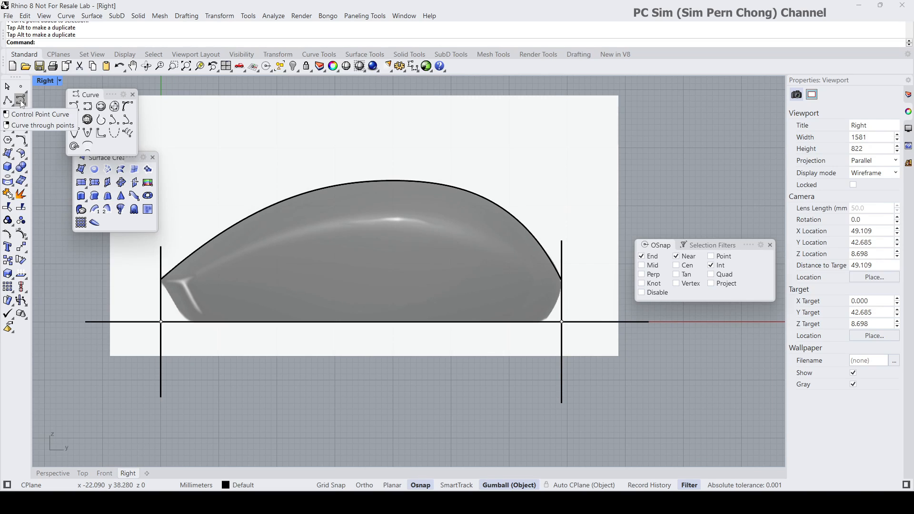
left_click(21, 100)
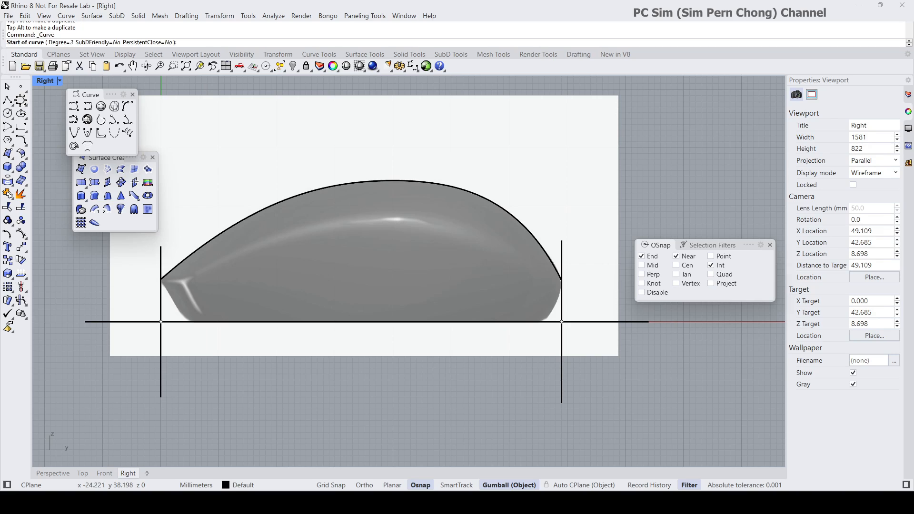
left_click(185, 281)
left_click(264, 241)
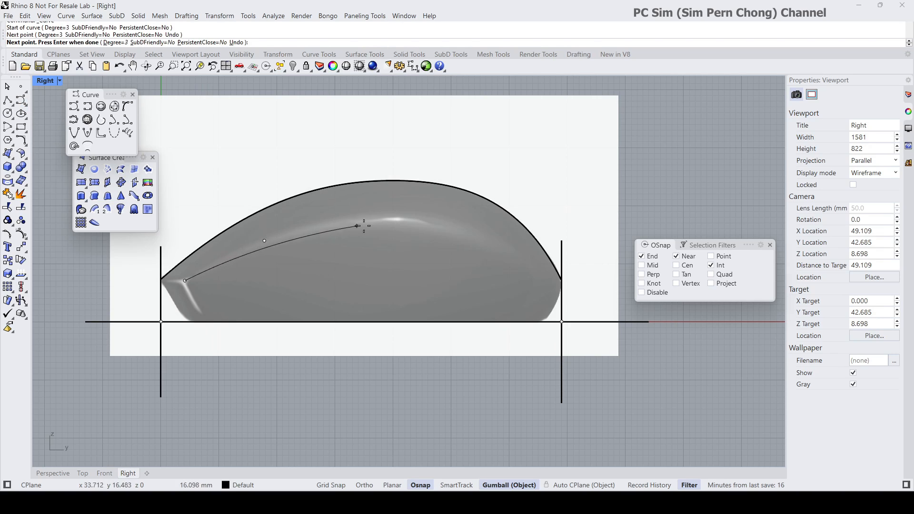
left_click(401, 220)
left_click(520, 258)
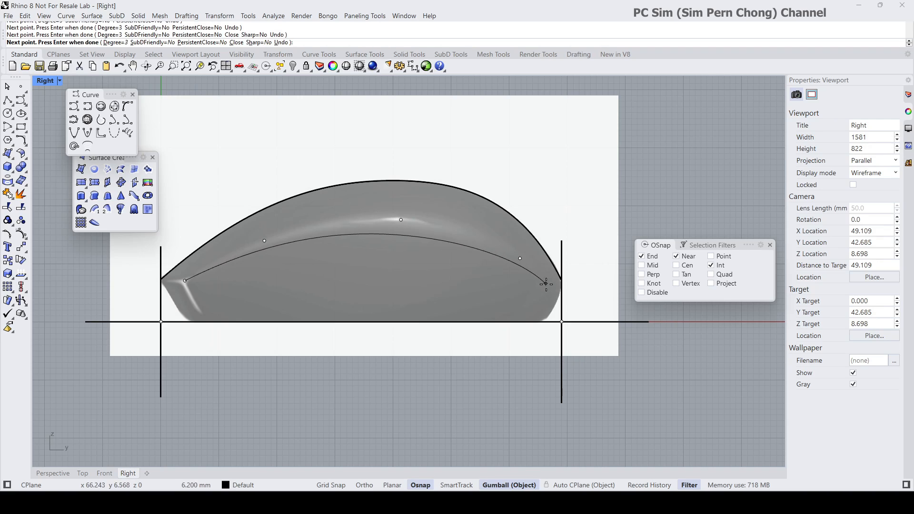
right_click(561, 281)
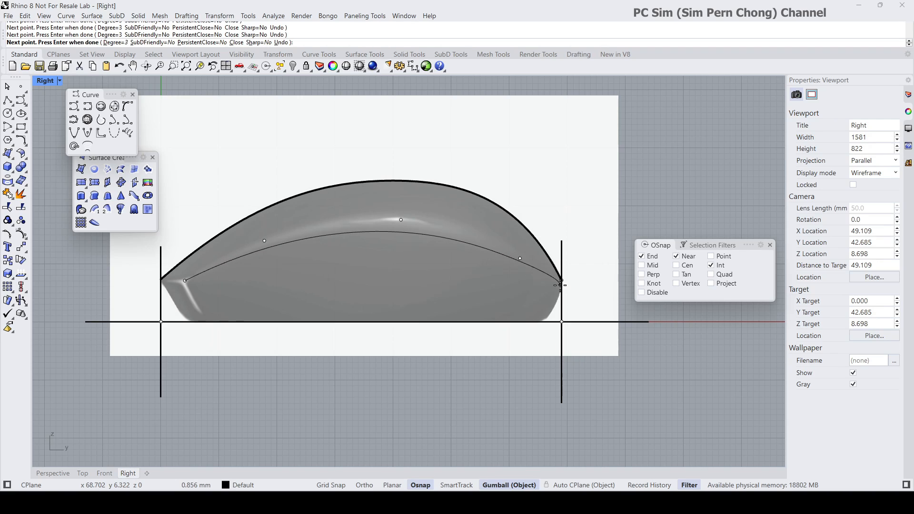
Raise the highlight curve's middle and rear inner control points so it follows the bright crease in the side picture
left_click(499, 252)
left_click(525, 279)
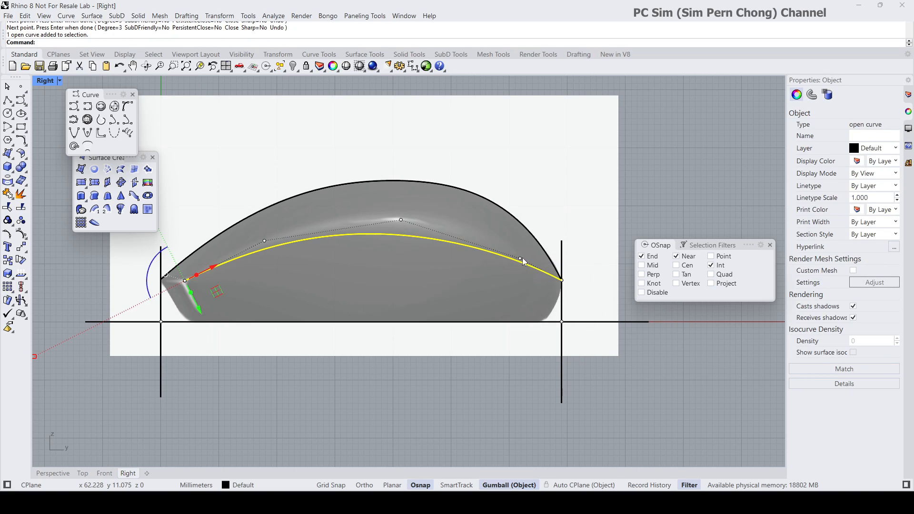
left_click(522, 261)
left_click(548, 285)
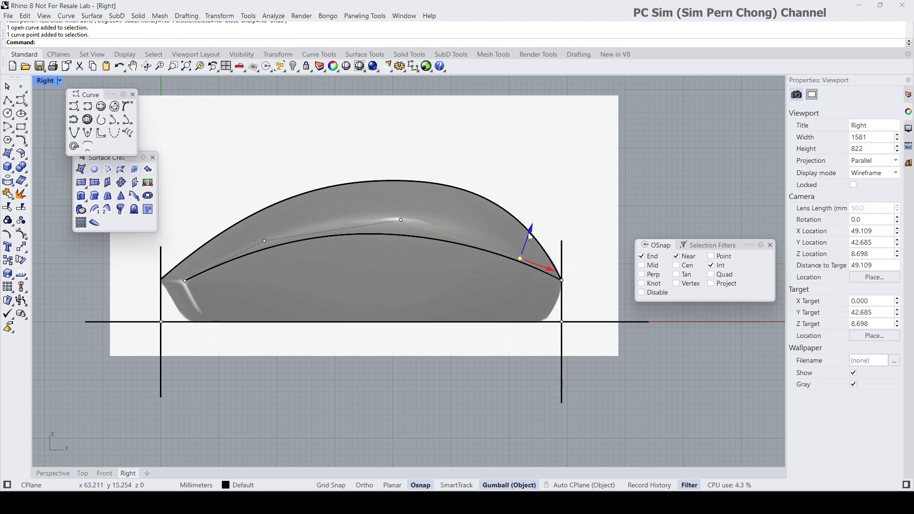
left_click_drag(530, 236, 531, 228)
left_click(402, 221)
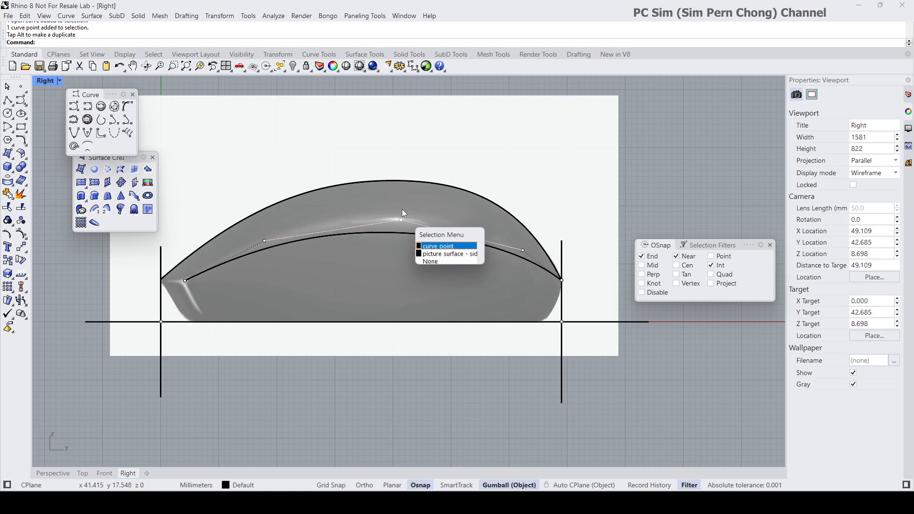
left_click(428, 246)
left_click_drag(403, 202, 404, 196)
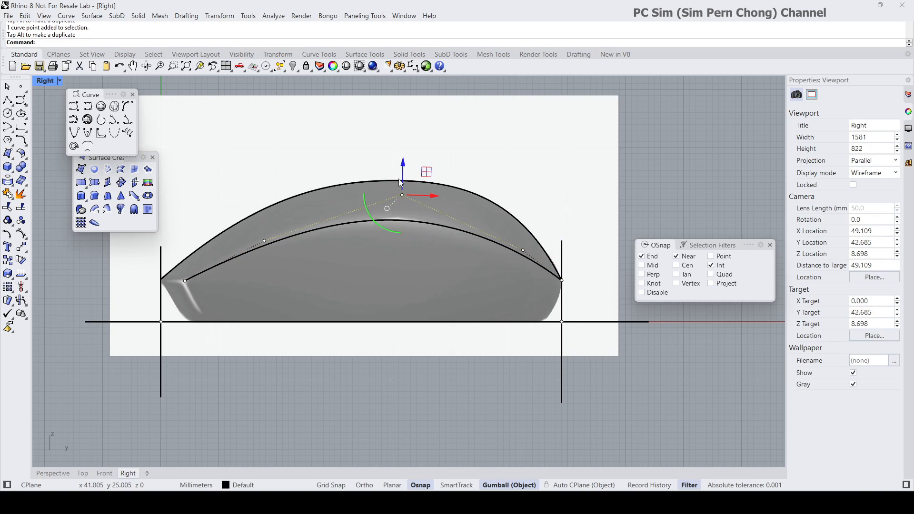
right_click_drag(238, 267, 283, 266)
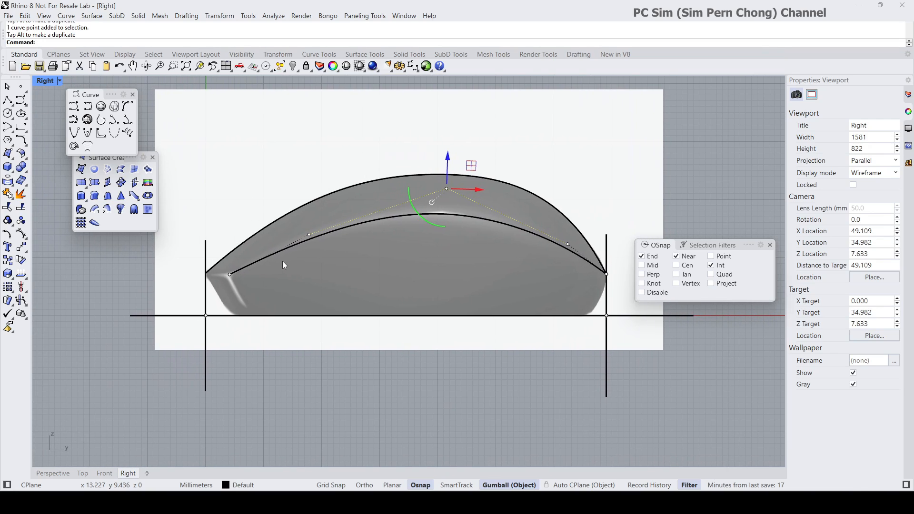
key("Escape")
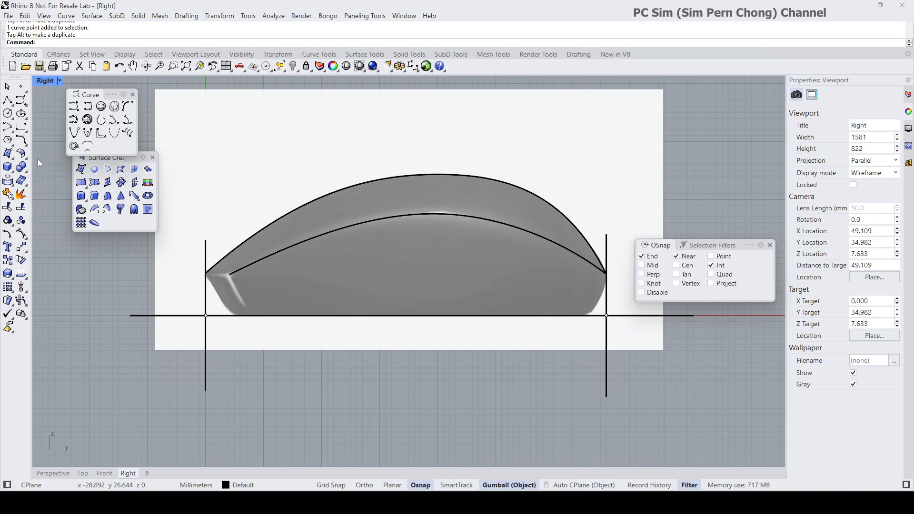
Examine the highlight curve against the side and top pictures from several angles in the Perspective view
double_click(44, 80)
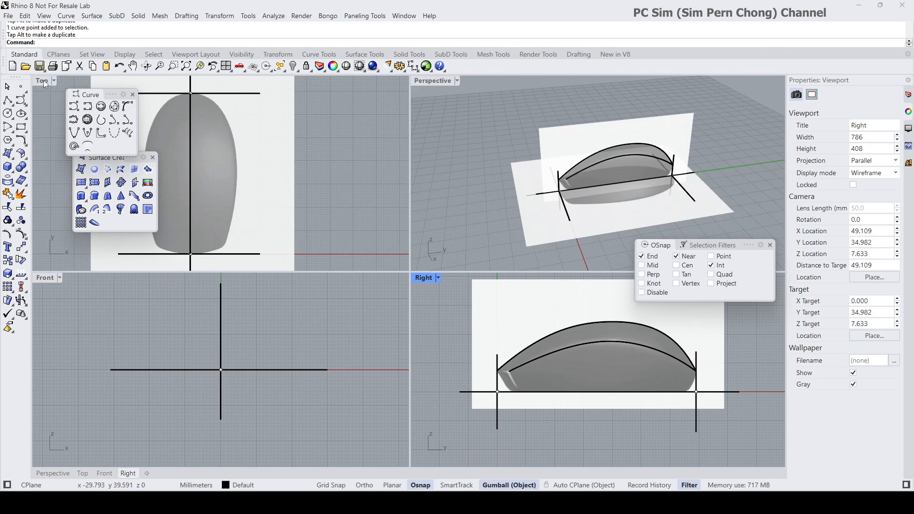
left_click(433, 89)
double_click(431, 81)
right_click_drag(390, 203, 353, 313)
left_click(382, 265)
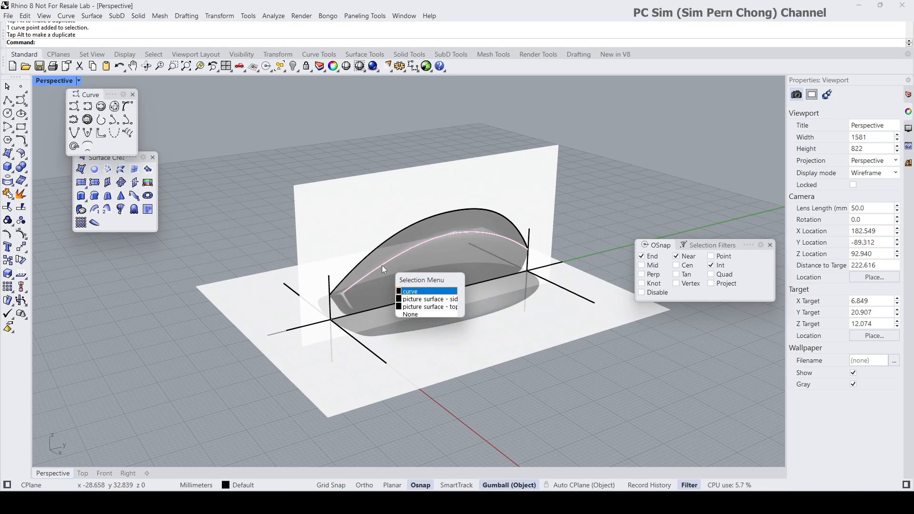
left_click(414, 294)
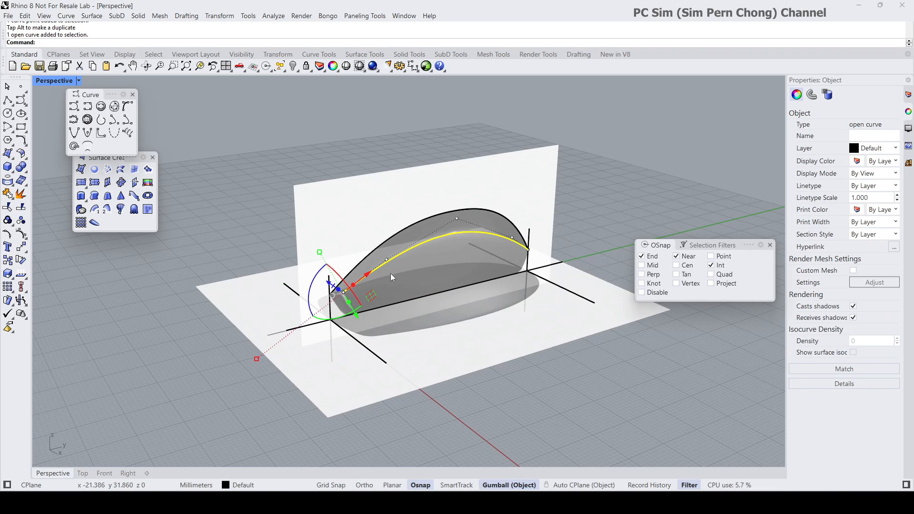
right_click_drag(479, 306, 527, 319)
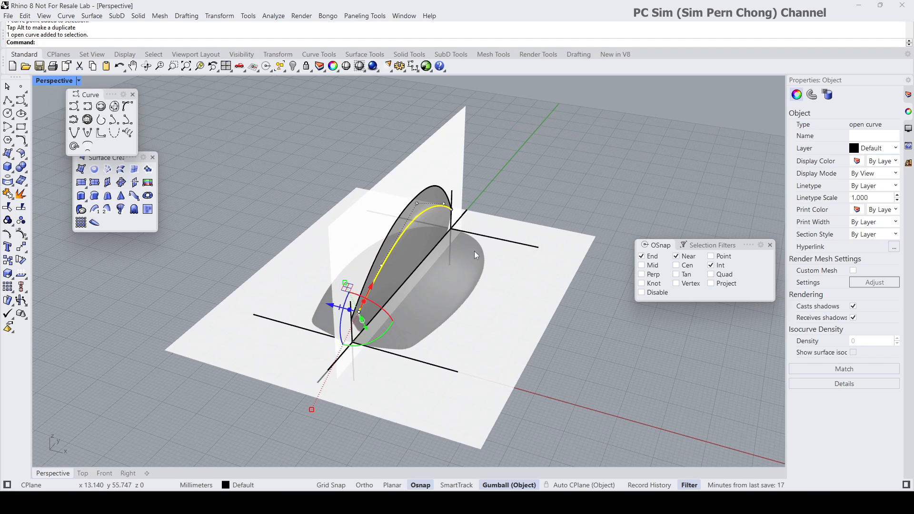
right_click_drag(458, 306, 344, 290)
left_click(235, 173)
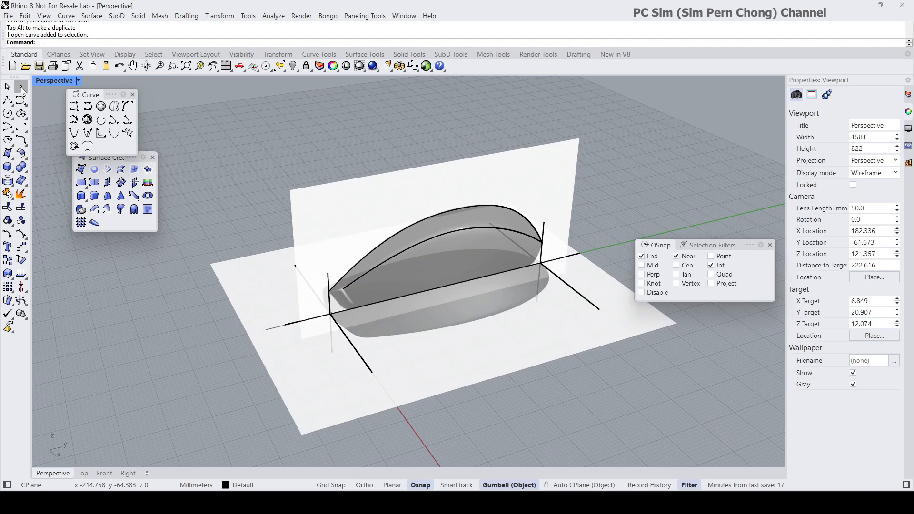
Place a point at the highlight curve's front end and extrude it straight down into a vertical line passing the horizontal centre line
left_click(21, 88)
left_click(343, 290)
scroll(344, 292, "up", 3)
left_click(343, 288)
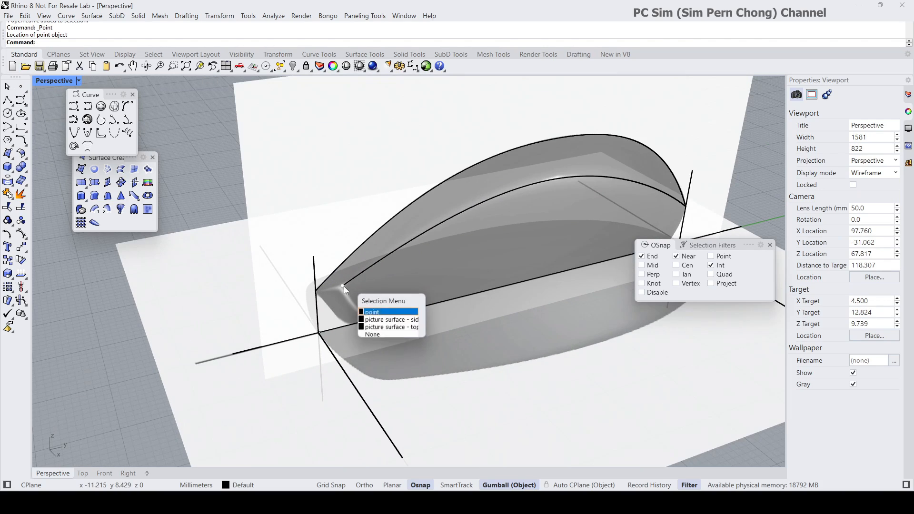
left_click(388, 313)
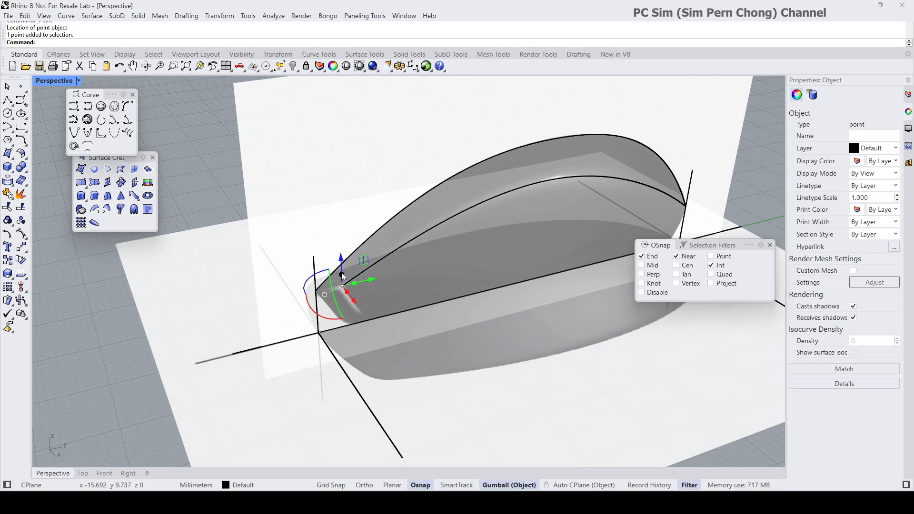
left_click_drag(343, 276, 364, 341)
left_click(189, 232)
Place a point where the new vertical line crosses the centre line and extrude it along X into a line beyond the mouse's side
left_click(21, 88)
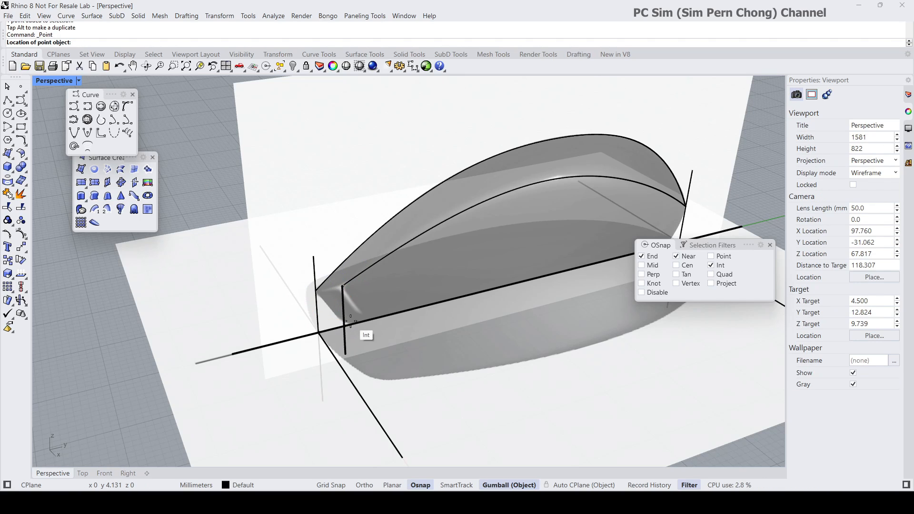
left_click(344, 327)
left_click(344, 328)
left_click(384, 351)
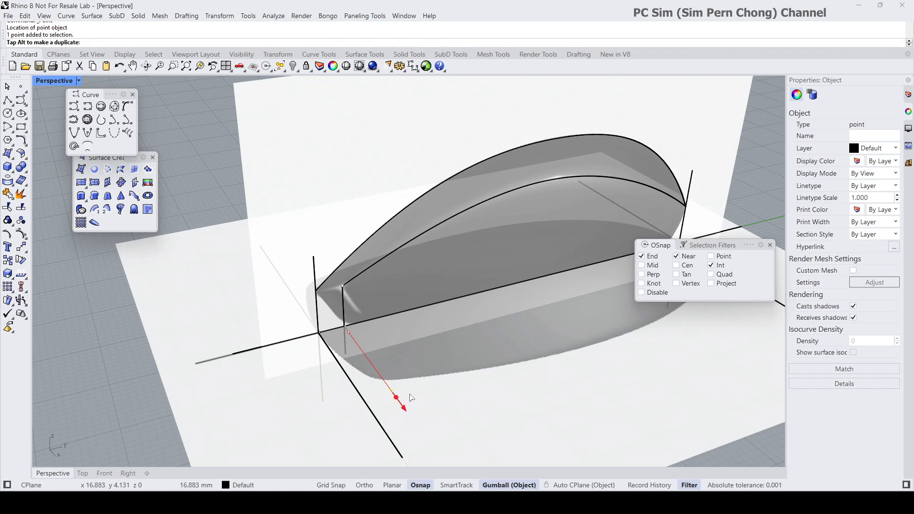
right_click_drag(408, 400, 538, 369)
left_click(537, 365)
right_click_drag(514, 324, 429, 348)
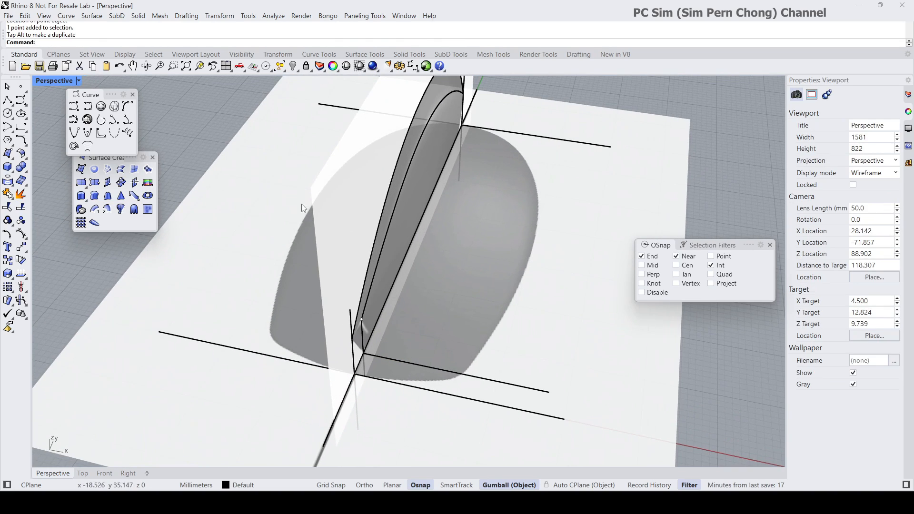
In the Top view with projected snapping enabled, draw a control-point curve along the mouse's right outline from the rear centre to the short front line
double_click(49, 79)
double_click(40, 83)
right_click_drag(291, 211, 290, 216)
left_click(711, 284)
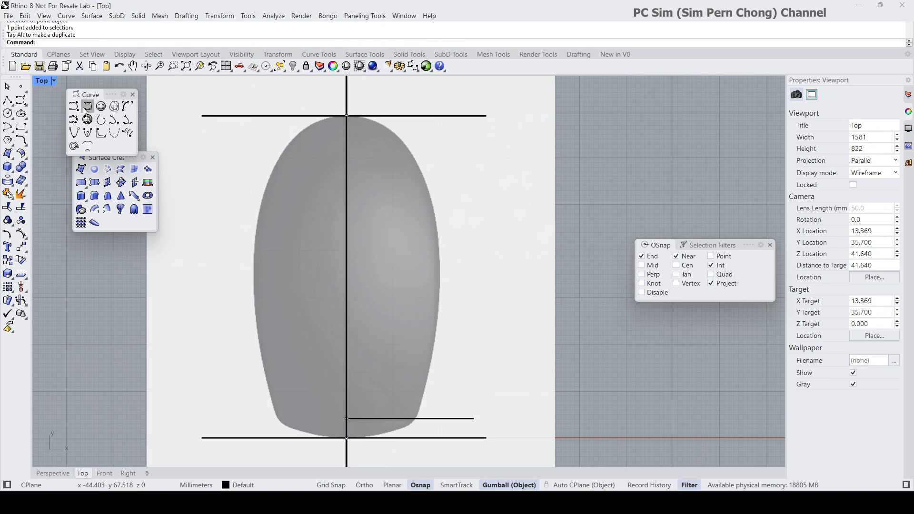
left_click(87, 107)
left_click(347, 115)
left_click(395, 116)
left_click(424, 149)
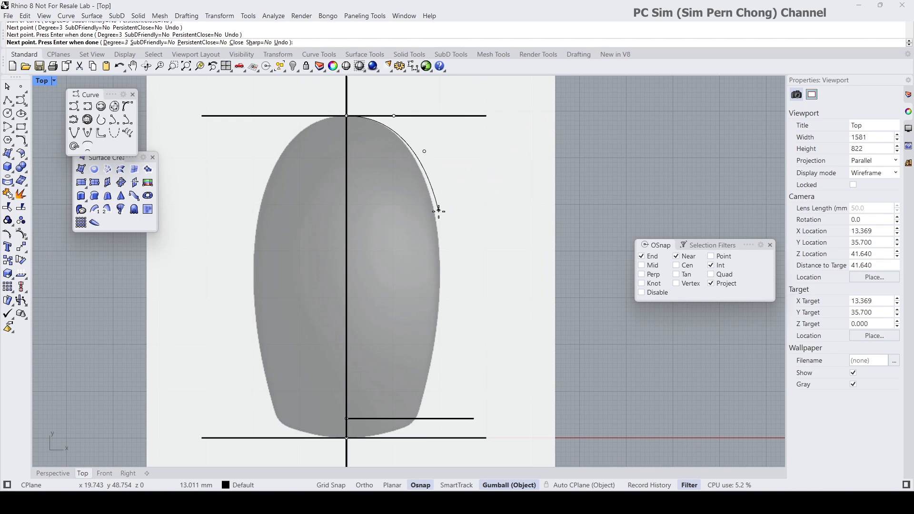
left_click(443, 239)
left_click(444, 341)
scroll(436, 419, "up", 8)
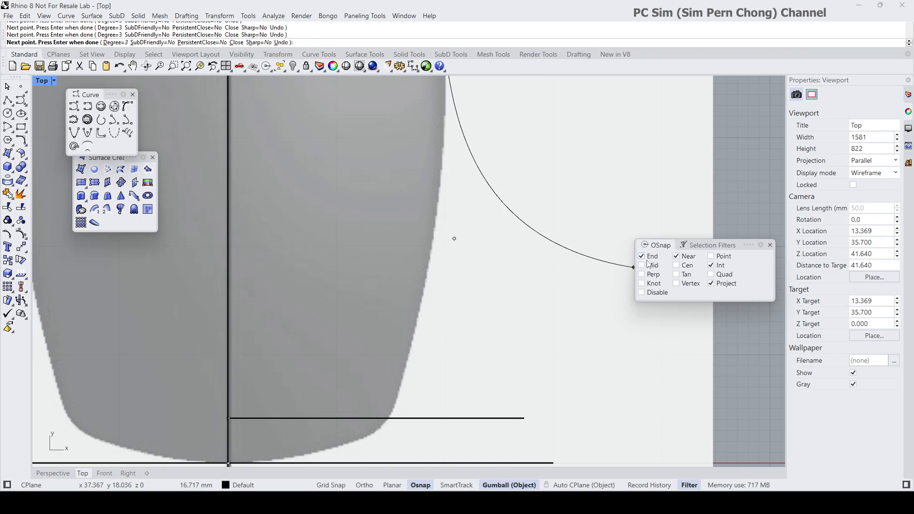
left_click(390, 419)
right_click(391, 417)
Align the gumball to the CPlane and move the outline curve's second and third control points to fit the rear shoulder in the picture
scroll(399, 408, "down", 4)
right_click_drag(411, 364, 404, 423)
right_click_drag(398, 137, 396, 268)
left_click(400, 228)
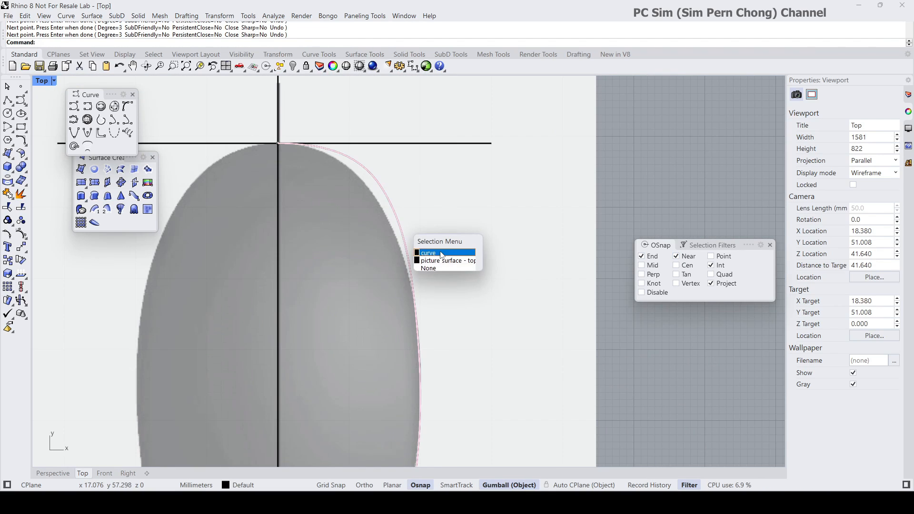
left_click(437, 253)
left_click(351, 144)
left_click(392, 170)
right_click(507, 486)
left_click(533, 406)
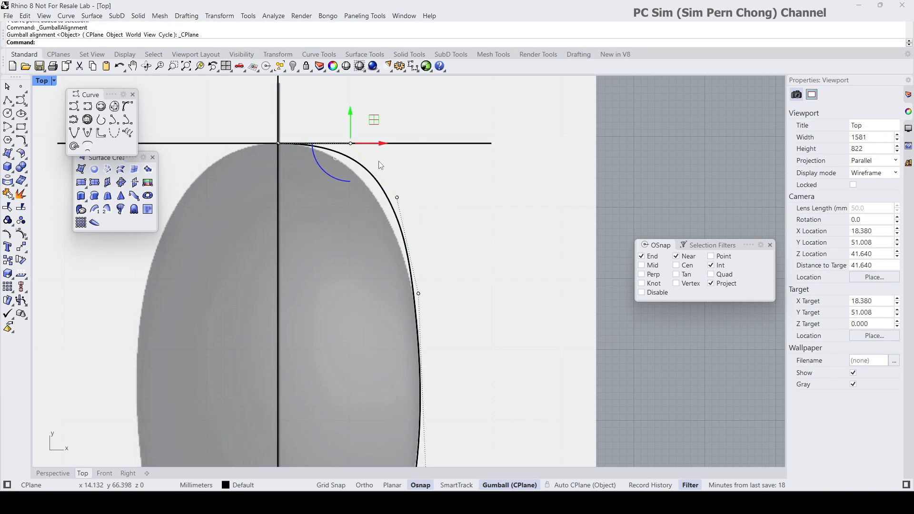
left_click_drag(382, 143, 397, 182)
left_click(400, 199)
left_click(435, 224)
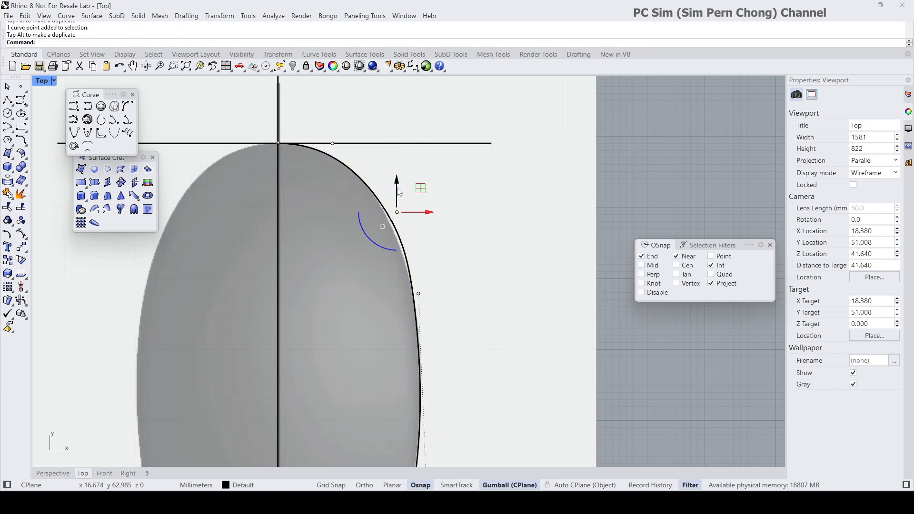
Align the gumball to the object and adjust the outline curve's fourth and fifth control points to follow the mouse's side
left_click(420, 294)
left_click(455, 319)
right_click(496, 483)
left_click(528, 385)
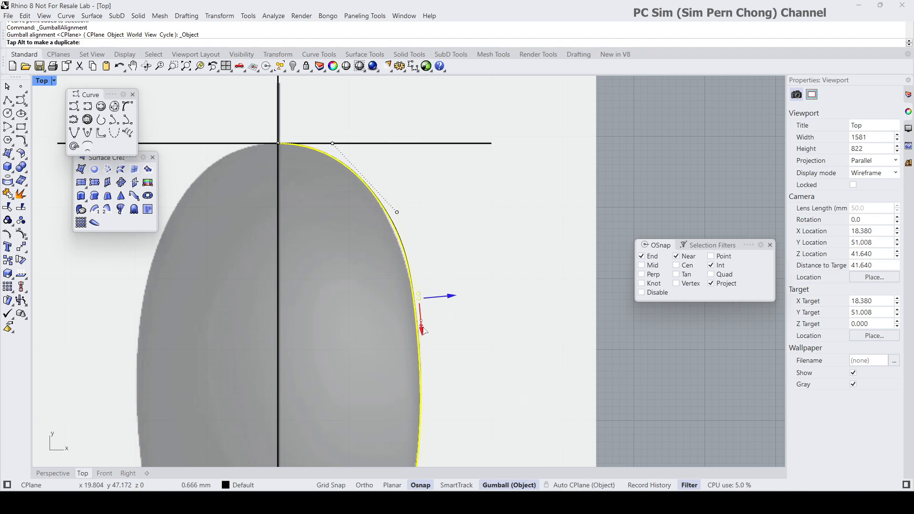
scroll(435, 237, "down", 2)
left_click(414, 345)
left_click(433, 368)
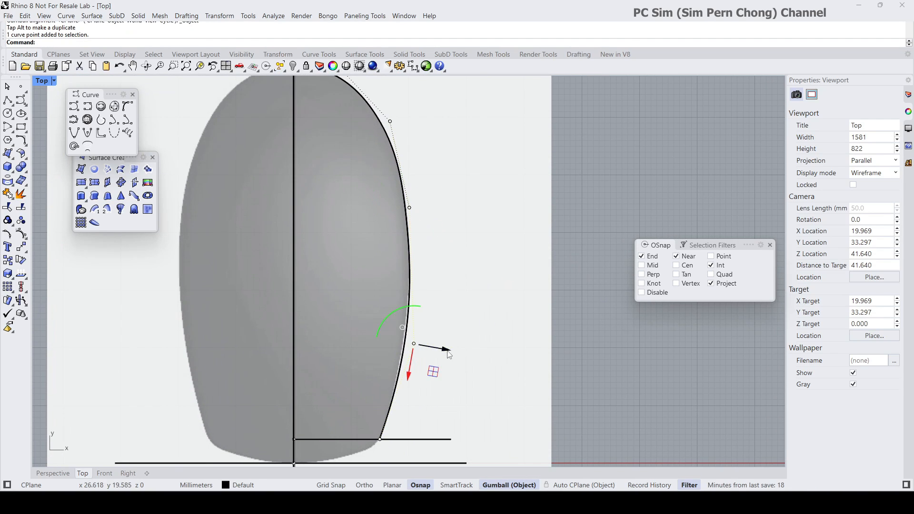
scroll(460, 317, "down", 2)
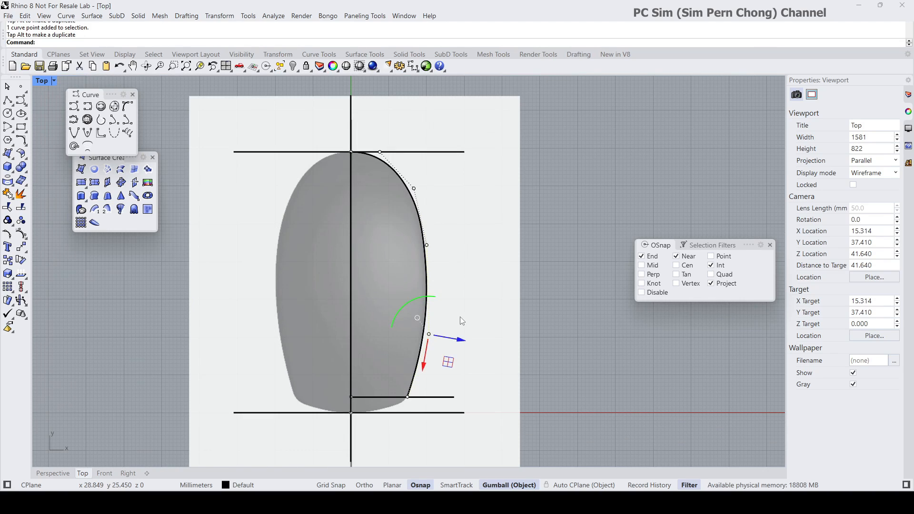
Delete the outline curve's mid-side control point and move the shoulder control point outward and forward to refit the picture's edge
left_click(429, 246)
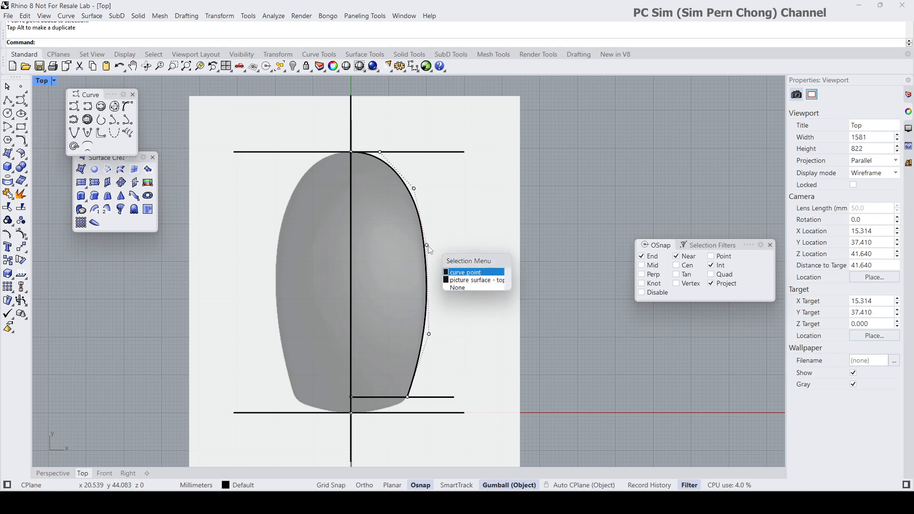
key("Delete")
left_click(417, 194)
left_click(434, 215)
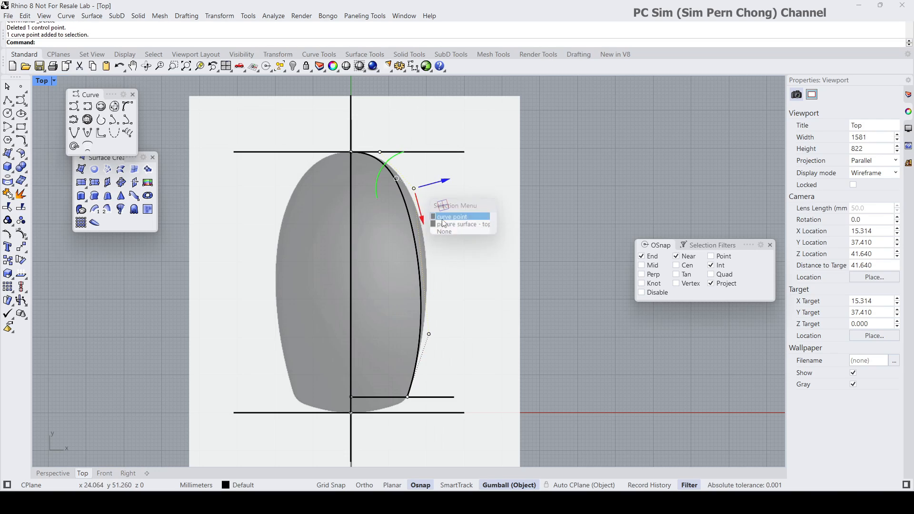
left_click_drag(424, 218, 461, 203)
left_click_drag(447, 241, 446, 236)
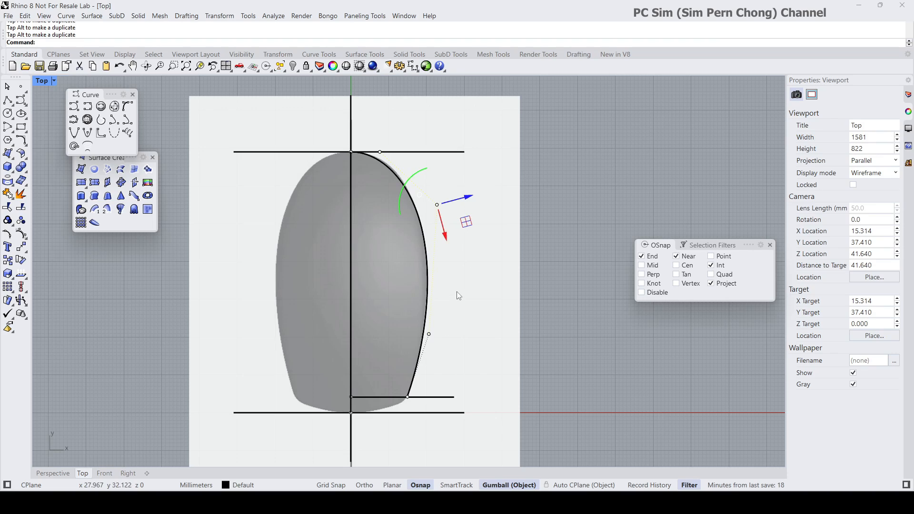
left_click_drag(444, 236, 444, 236)
Align the gumball to the CPlane and shift the control point beside the rear centre slightly outward along X
left_click(386, 165)
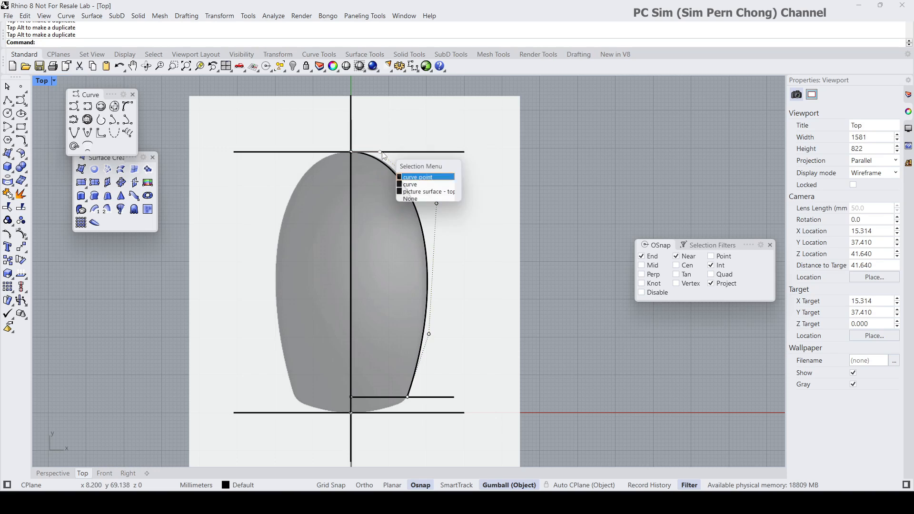
left_click(403, 179)
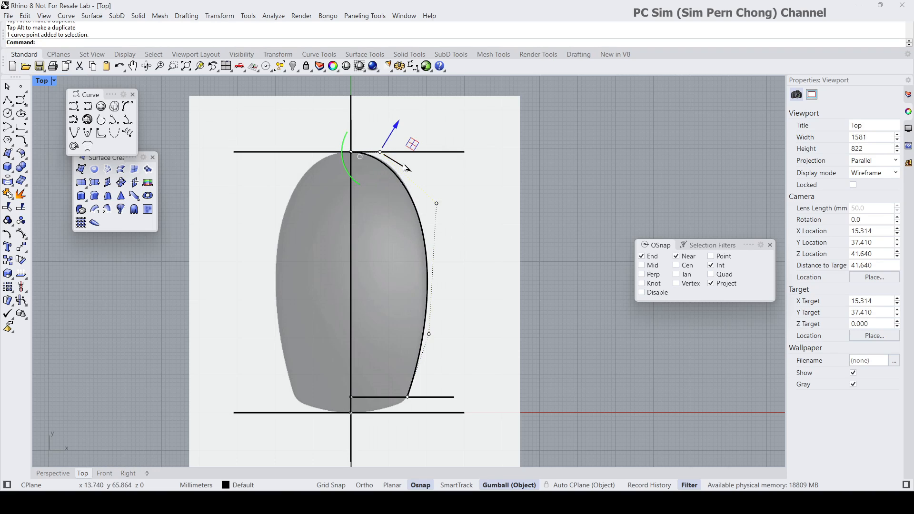
right_click(497, 483)
left_click(531, 374)
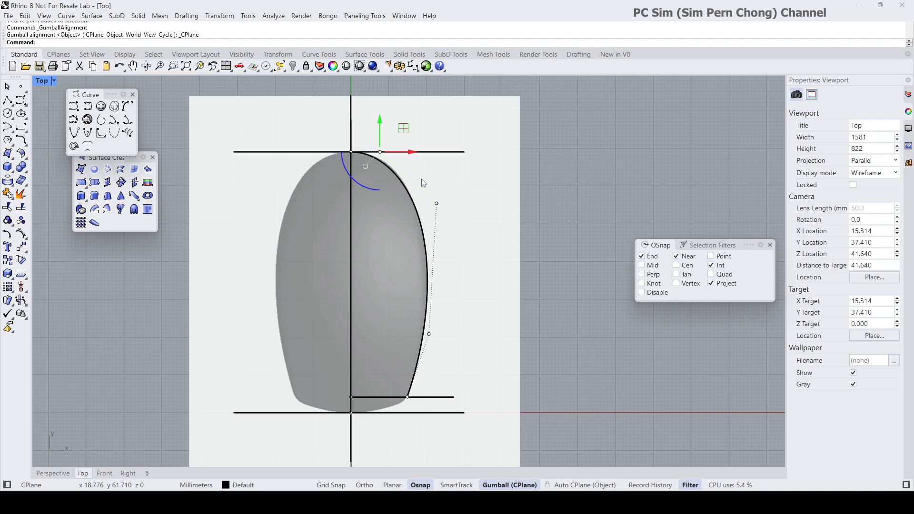
left_click_drag(411, 153, 414, 166)
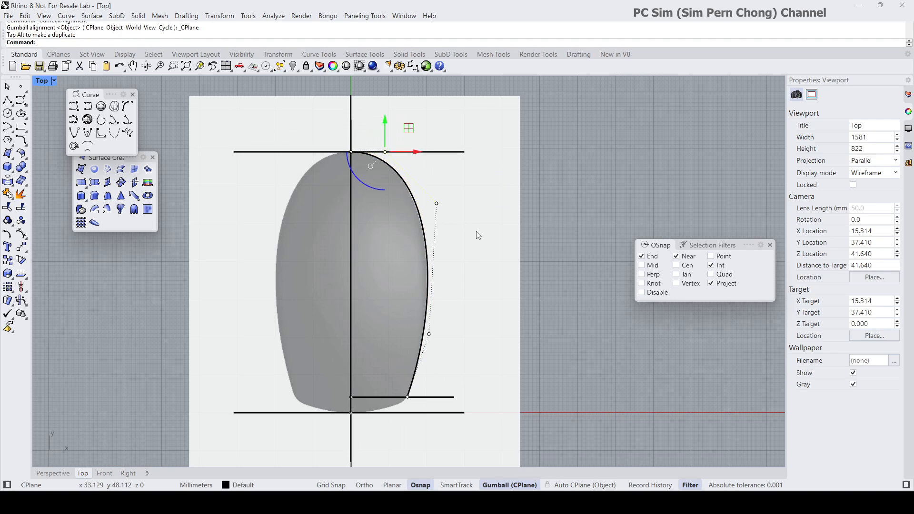
Fine-tune the outline curve's shoulder control point along Y so the curve matches the rounded rear edge
scroll(446, 221, "up", 2)
left_click(434, 198)
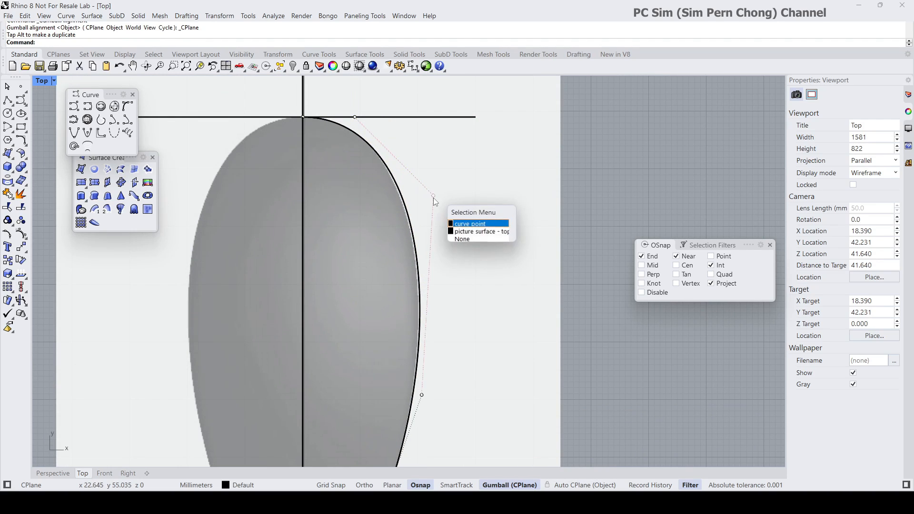
left_click(461, 225)
left_click_drag(435, 178, 436, 175)
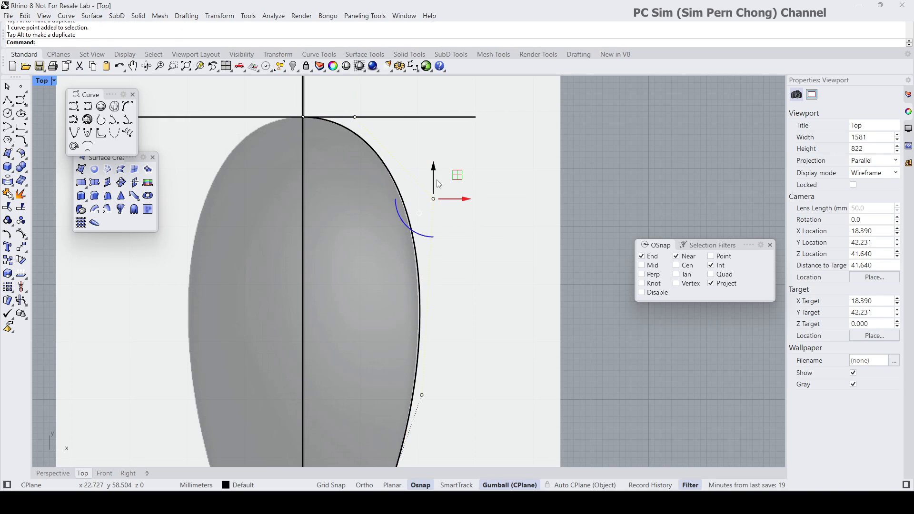
scroll(457, 215, "down", 3)
scroll(447, 280, "up", 2)
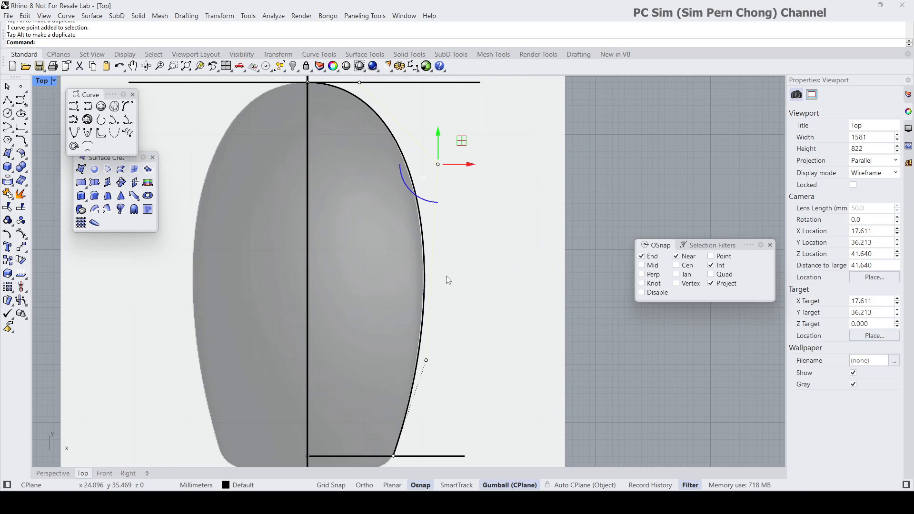
left_click_drag(443, 139, 442, 140)
Align the gumball to the object and fine-tune the outline curve's control point nearest the front end, leaving the point deselected
left_click(429, 362)
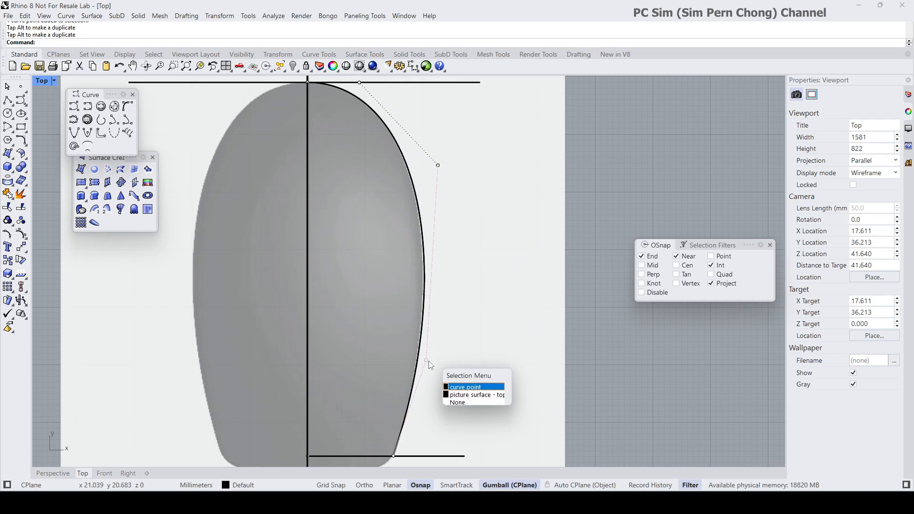
left_click(452, 395)
left_click(428, 361)
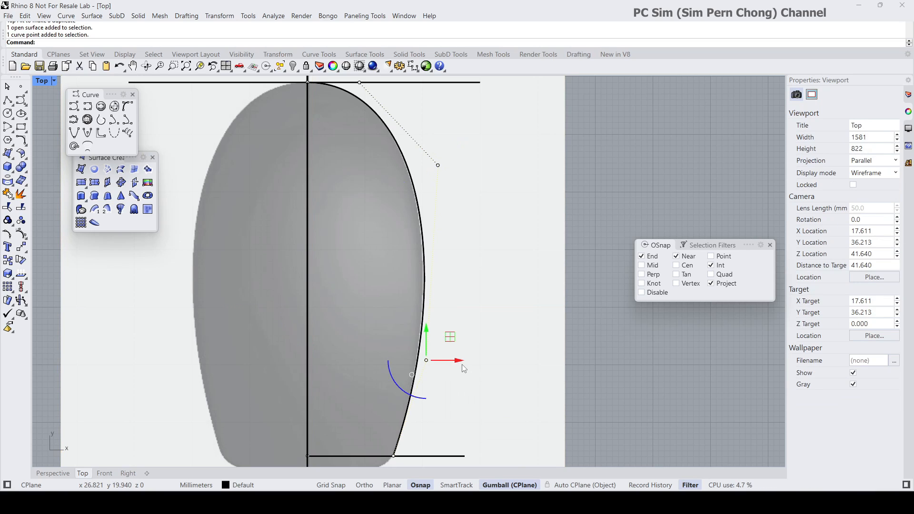
left_click(521, 486)
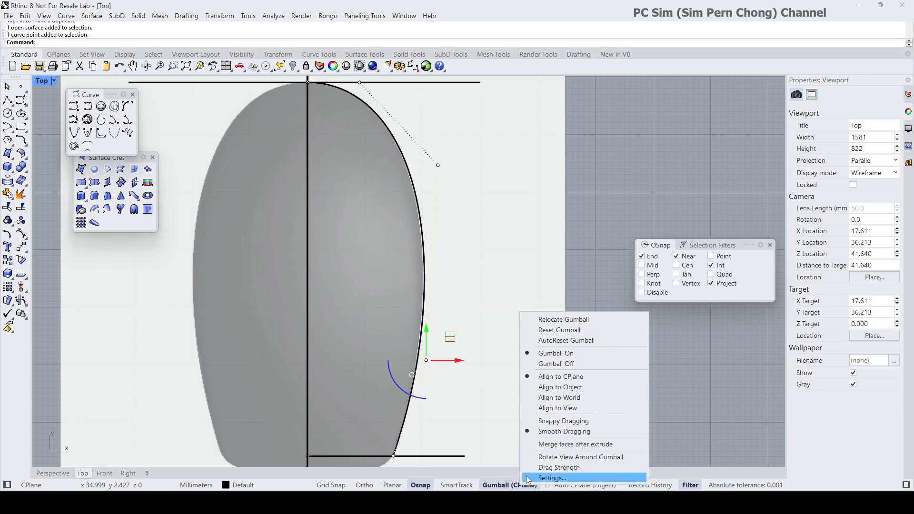
left_click(561, 388)
left_click_drag(457, 370, 458, 370)
scroll(458, 370, "down", 5)
left_click(469, 347)
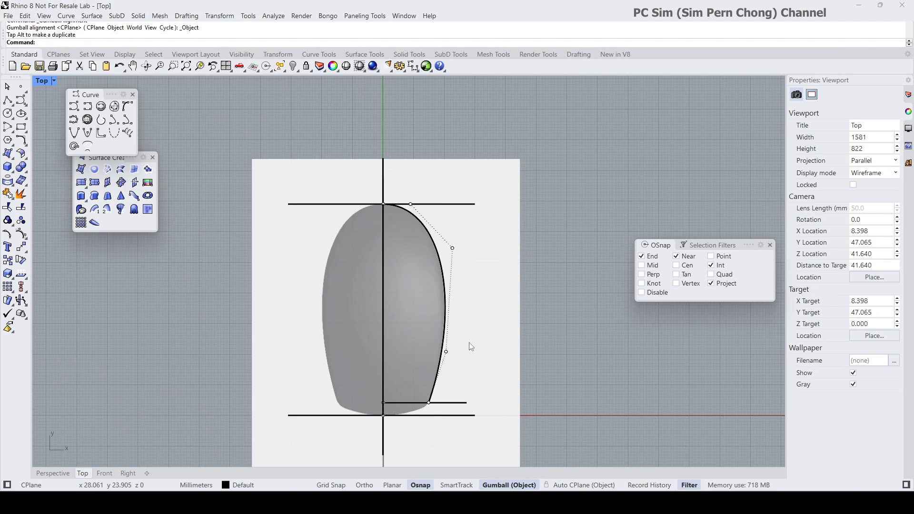
In the Perspective view, create a 3D curve from two views using the side highlight curve and the top outline curve
double_click(42, 80)
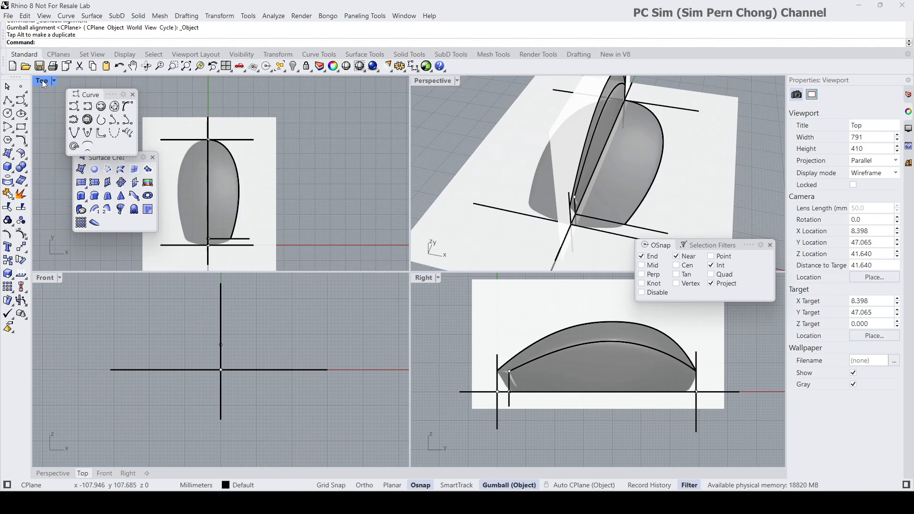
double_click(417, 80)
right_click_drag(415, 118, 382, 289)
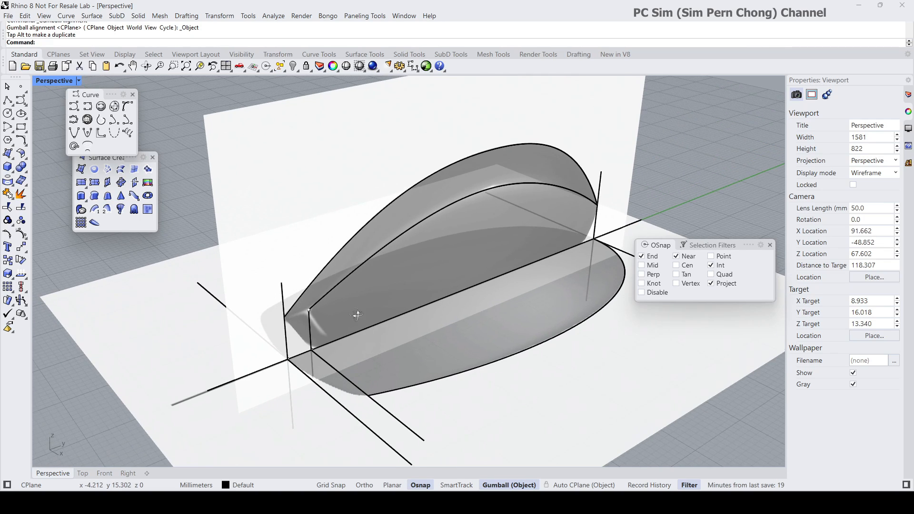
right_click_drag(358, 316, 562, 250)
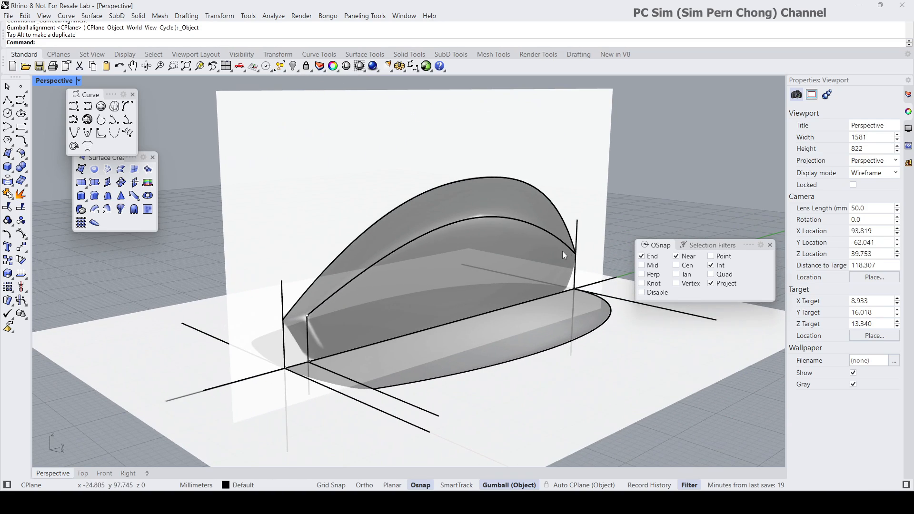
right_click_drag(387, 305, 403, 332)
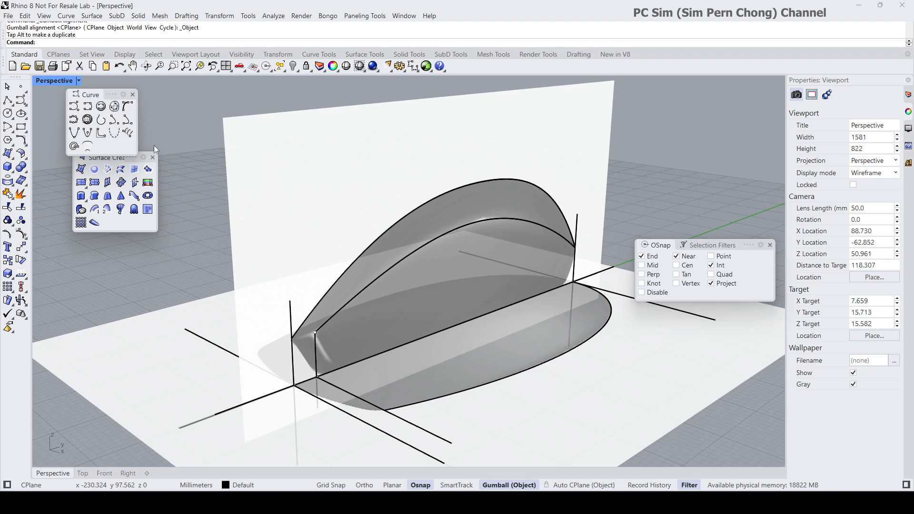
left_click(23, 142)
left_click_drag(34, 145, 104, 239)
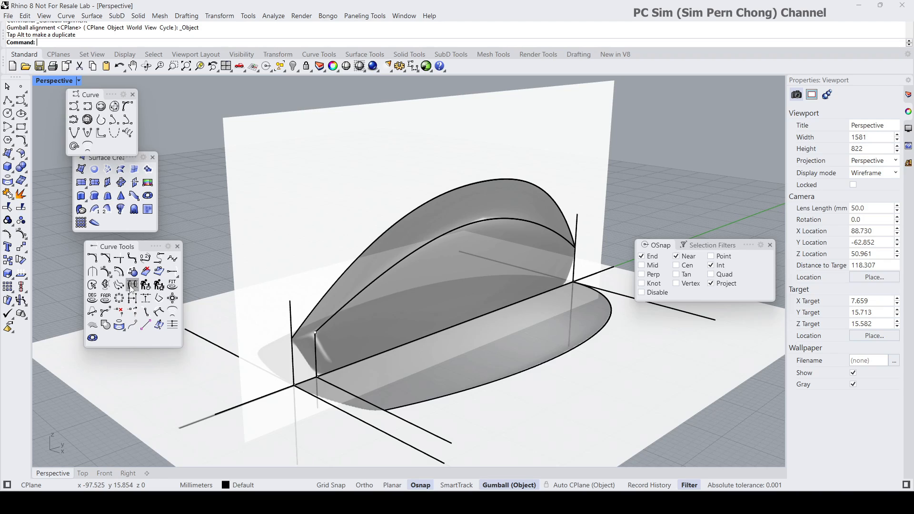
left_click(106, 286)
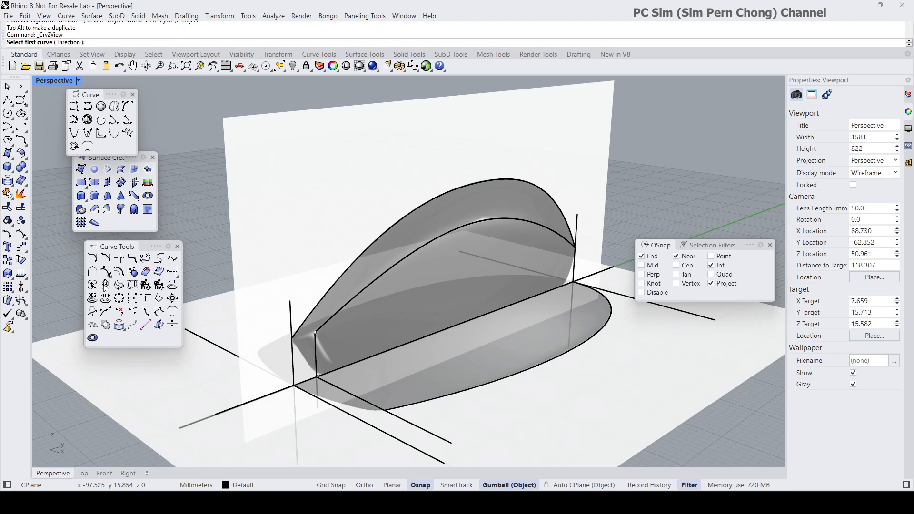
left_click(379, 276)
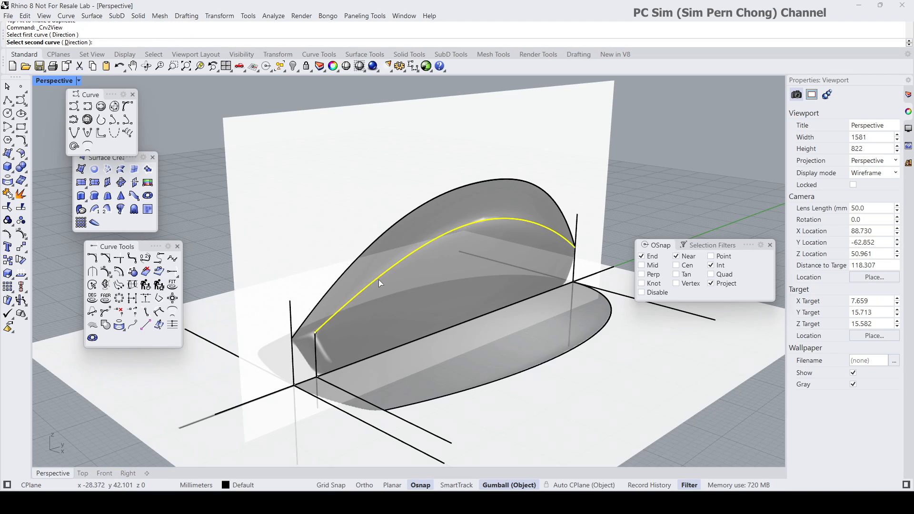
left_click(414, 407)
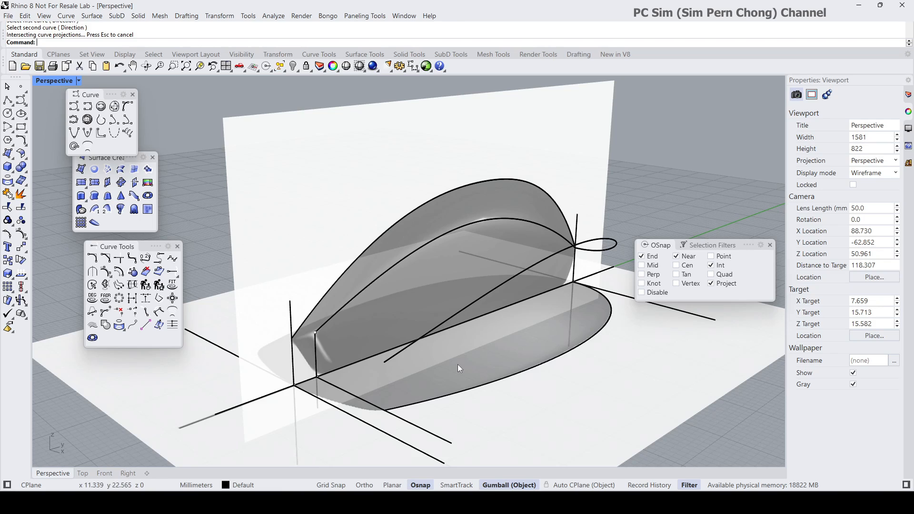
Rebuild the combined 3D curve non-uniformly with DeleteInput set to Yes
right_click_drag(458, 365, 451, 324)
left_click(458, 339)
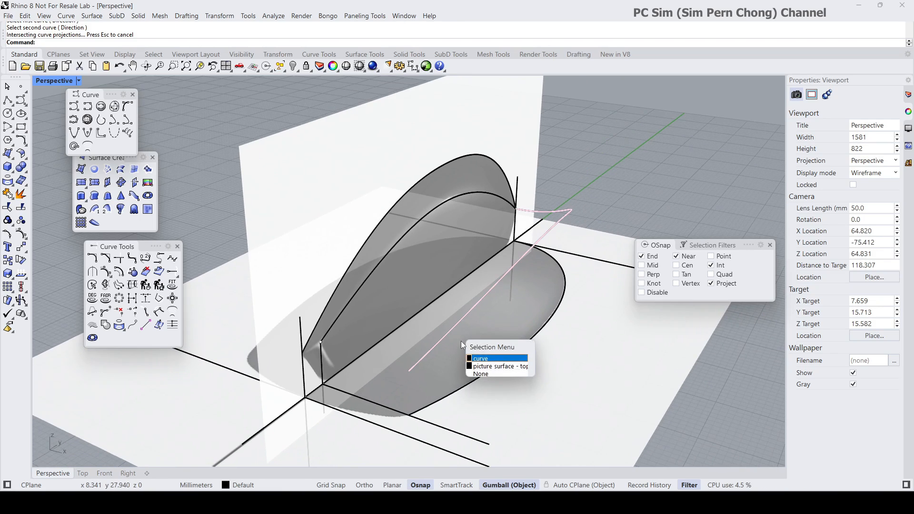
left_click(493, 359)
right_click_drag(477, 354, 425, 342)
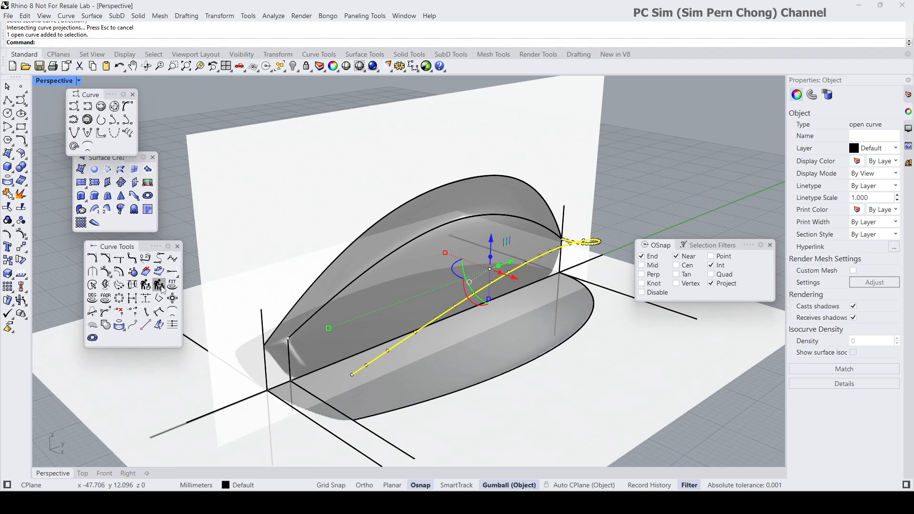
left_click(161, 286)
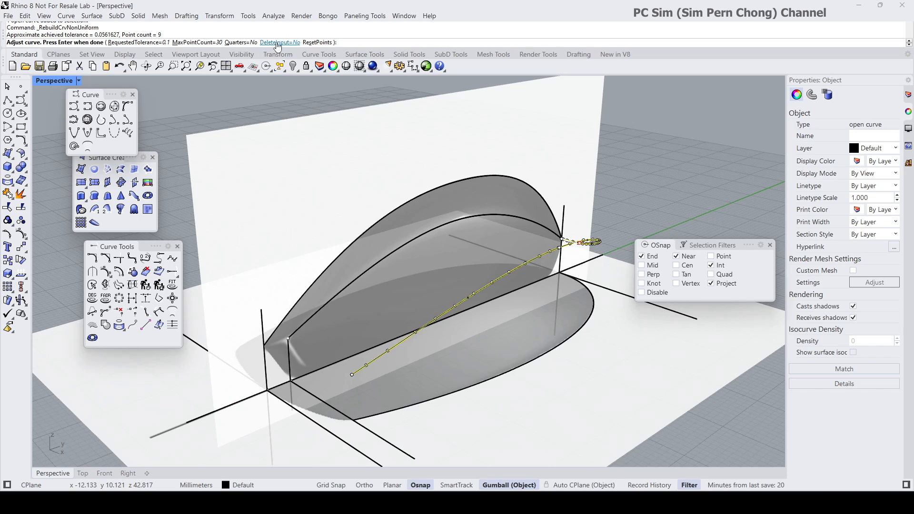
left_click(279, 42)
key("Return")
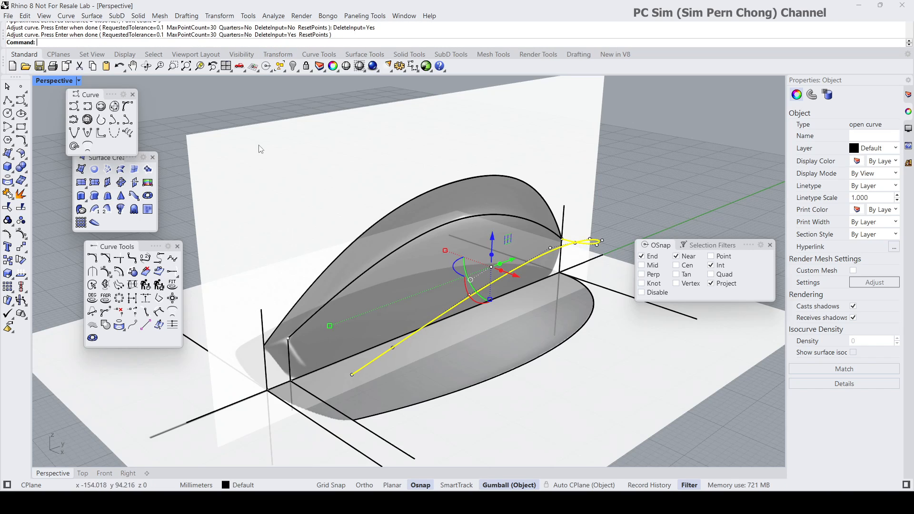
Mirror the combined 3D side curve across the centerline to create a copy on the opposite side
right_click_drag(260, 147, 327, 271)
left_click(327, 271)
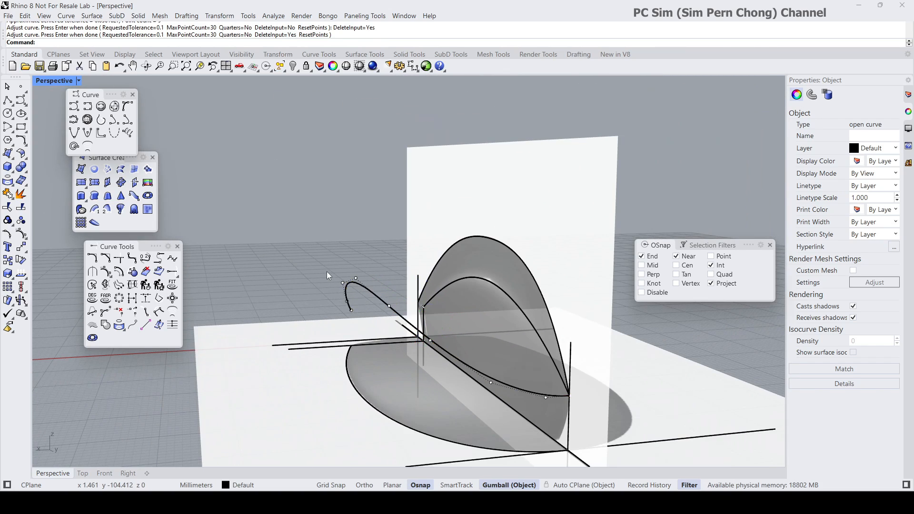
left_click(467, 365)
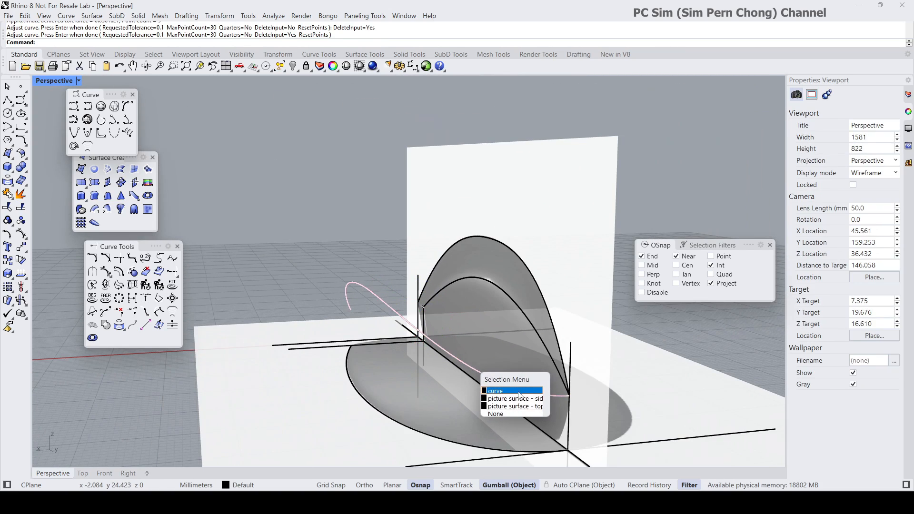
left_click(520, 397)
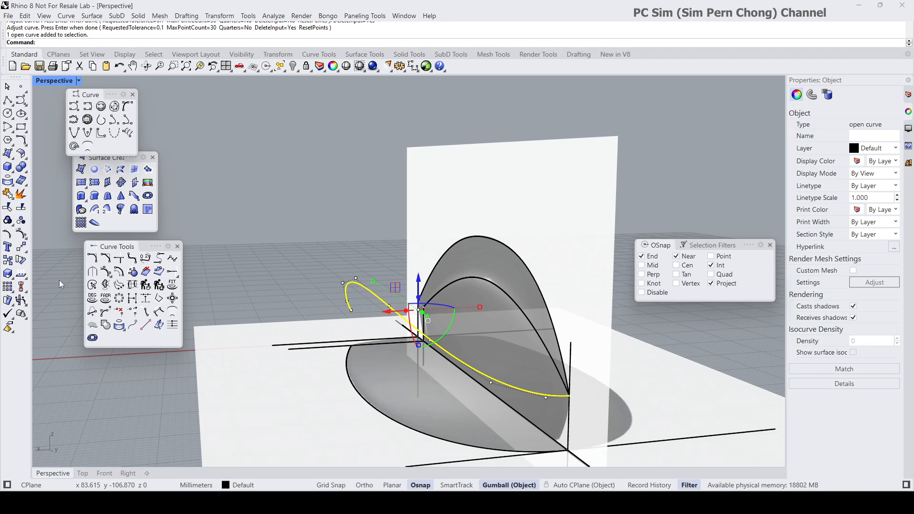
left_click(21, 260)
scroll(443, 343, "down", 3)
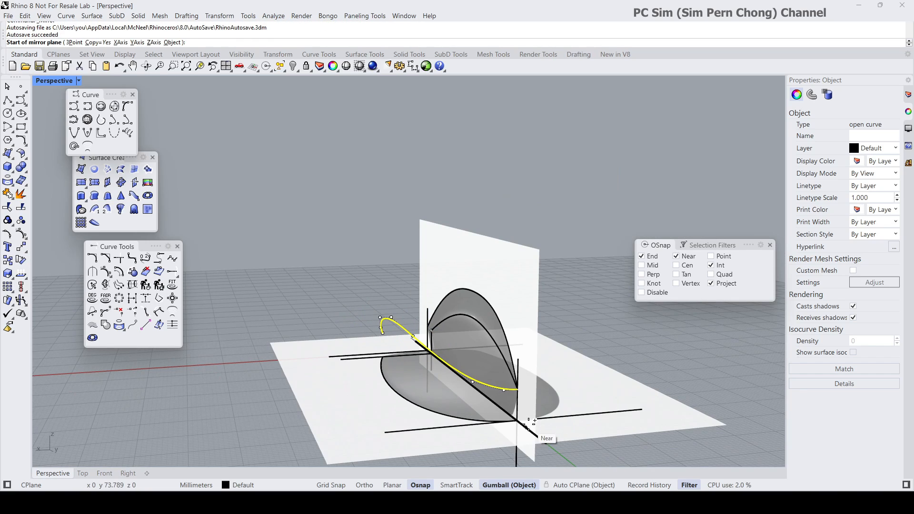
left_click(526, 426)
left_click(556, 456, "shift")
right_click_drag(558, 424, 639, 382)
scroll(495, 342, "up", 4)
left_click(493, 341)
scroll(493, 341, "down", 4)
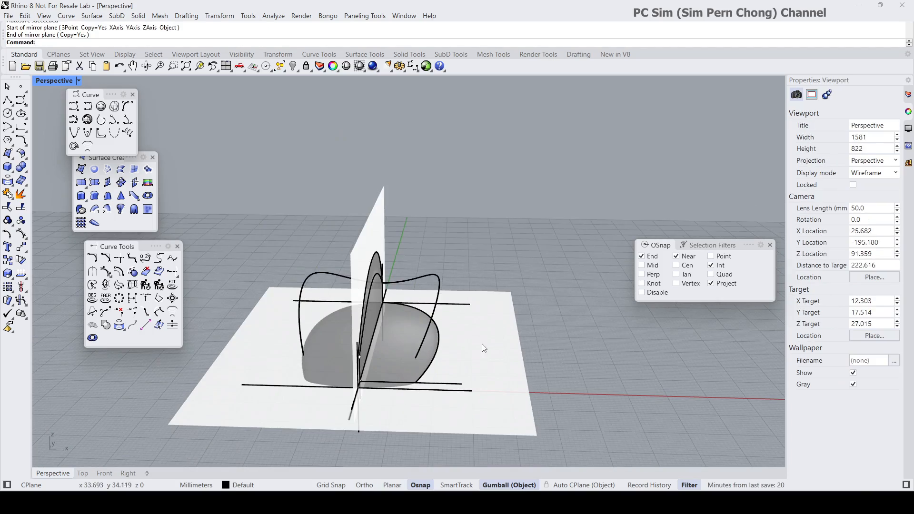
Loft a Normal-style surface through one side curve, the center top profile curve and the mirrored side curve, without simplifying
right_click_drag(450, 346, 423, 334, "shift")
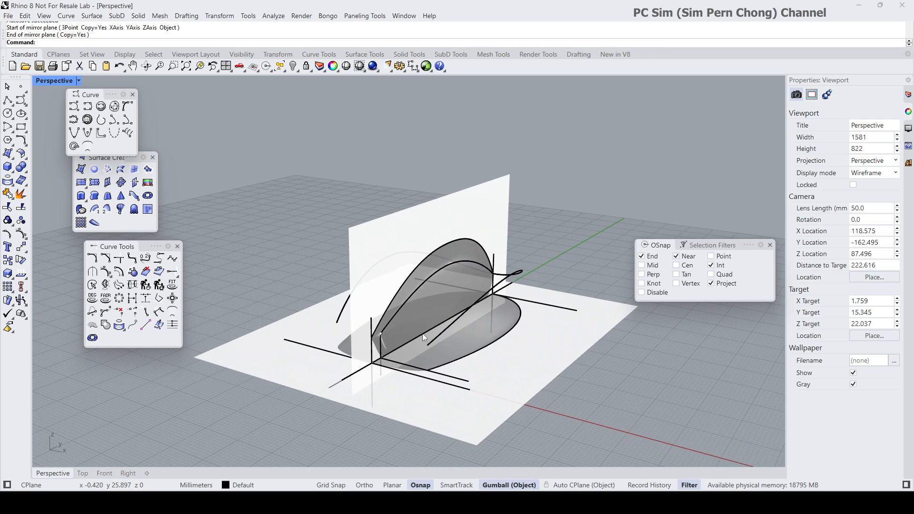
scroll(436, 321, "up", 2)
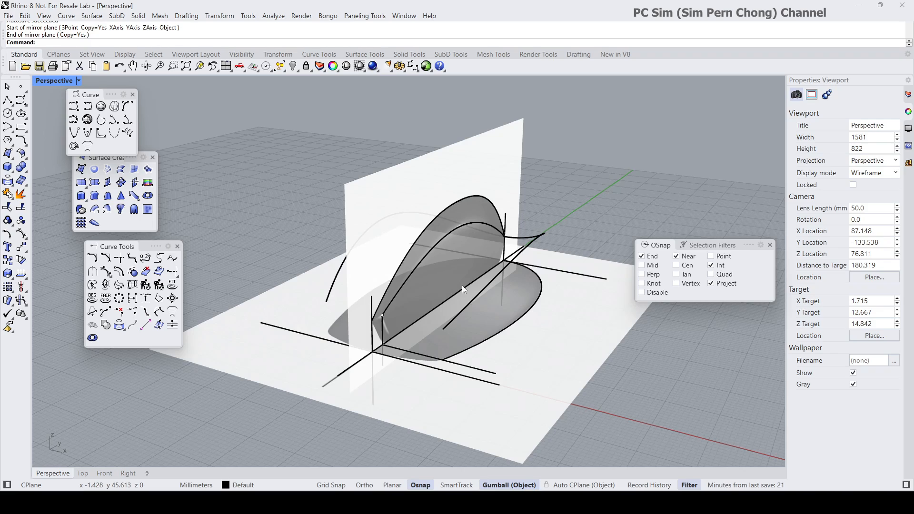
right_click_drag(439, 287, 433, 305)
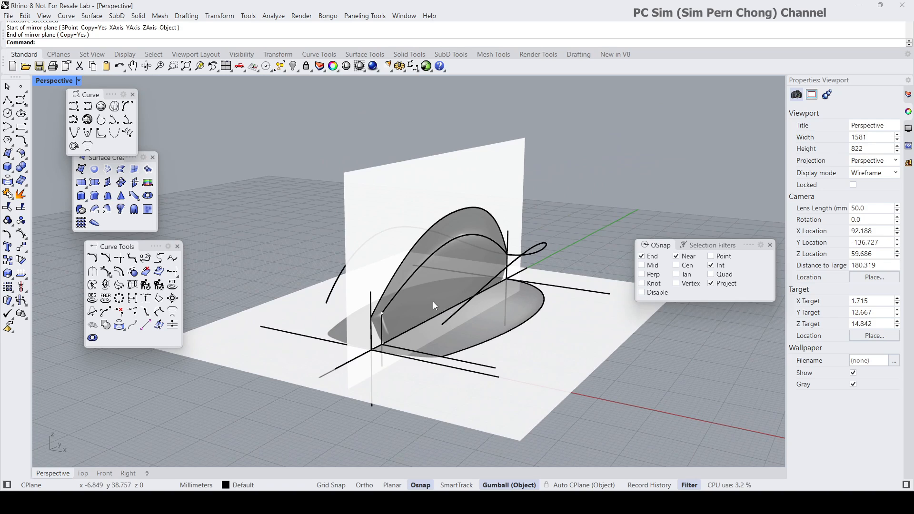
scroll(433, 302, "up", 4)
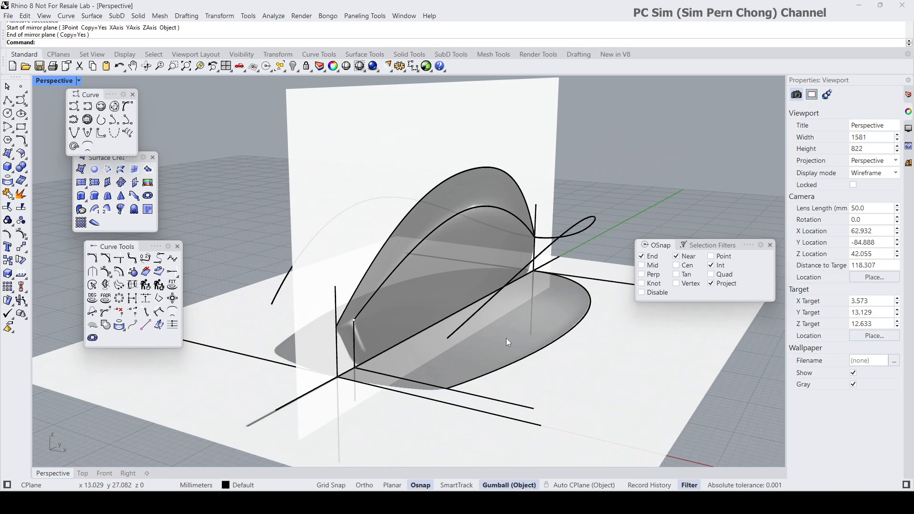
mouse_move(491, 302)
right_mouse_down()
mouse_move(541, 291)
mouse_move(508, 308)
right_mouse_up()
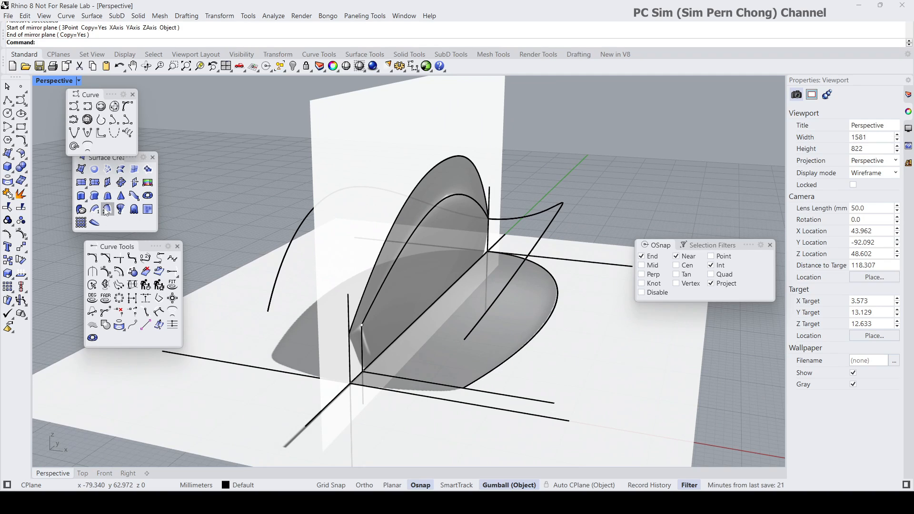
left_click(121, 170)
left_click(468, 337)
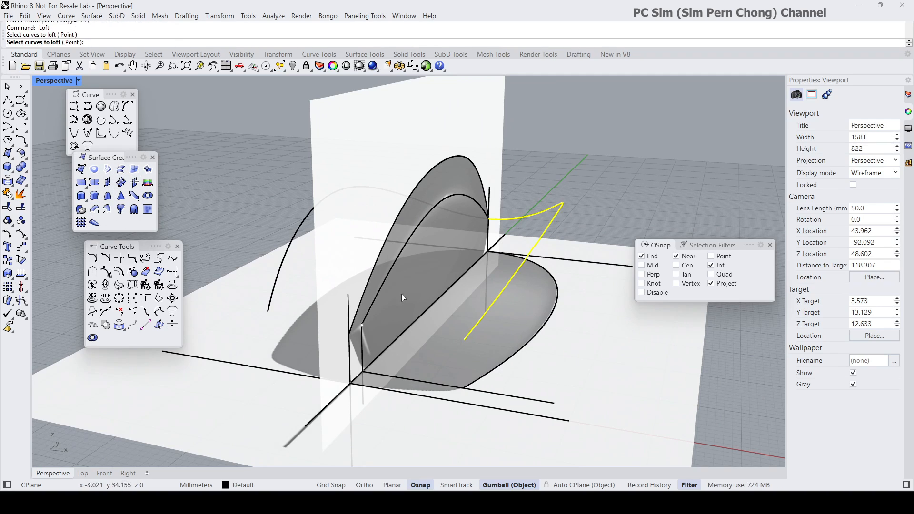
left_click(367, 281)
left_click(278, 286)
key("Return")
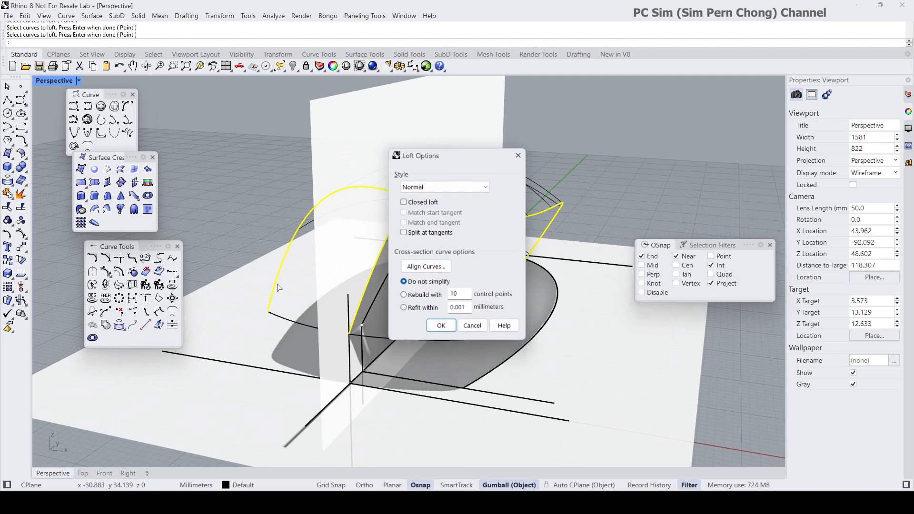
left_click(435, 329)
Set the Perspective viewport to Shaded display mode to show the lofted surface
left_click(50, 83)
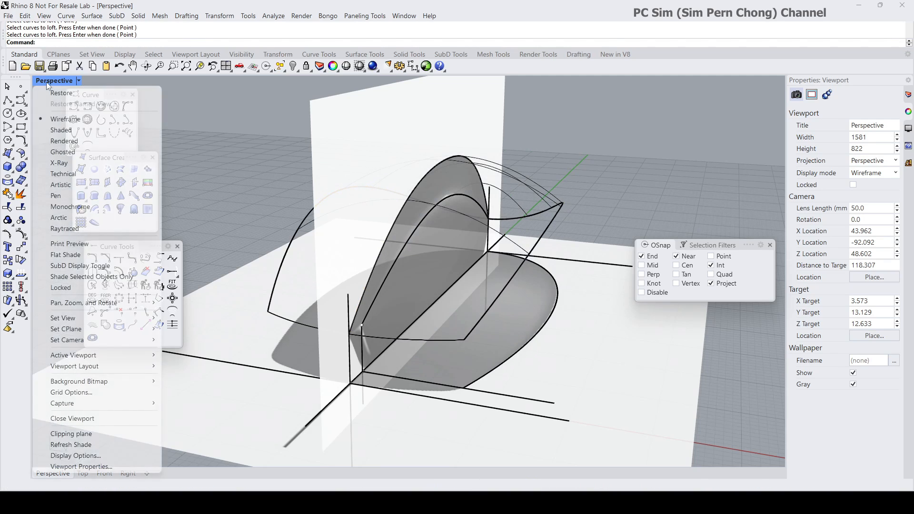
left_click(57, 132)
mouse_move(298, 216)
right_mouse_down()
mouse_move(365, 277)
mouse_move(449, 276)
mouse_move(328, 354)
right_mouse_up()
scroll(449, 277, "down", 4)
right_click_drag(419, 278, 334, 307)
scroll(483, 261, "up", 6)
right_click_drag(482, 261, 363, 322, "shift")
Turn on the lofted surface's control points and examine their layout from several angles
left_click(374, 268)
right_click_drag(375, 268, 305, 277)
right_click_drag(305, 277, 374, 270, "shift")
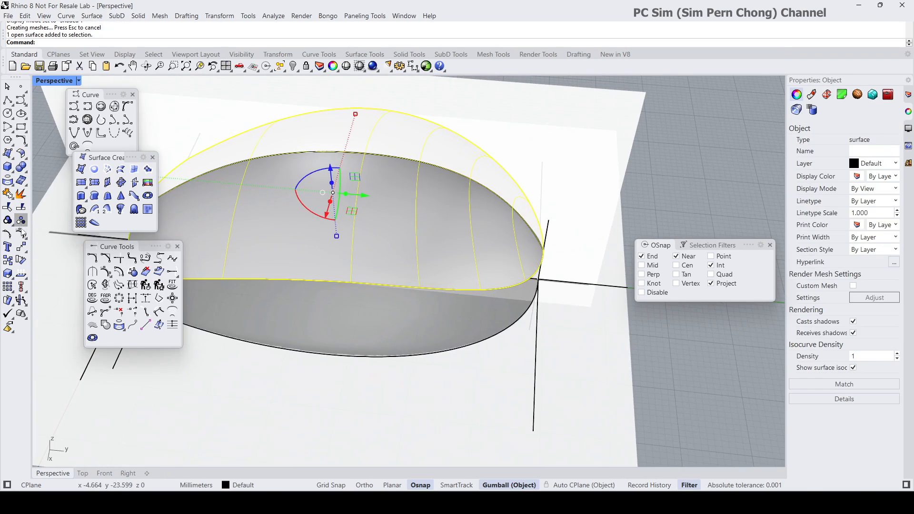
left_click(22, 237)
left_click(21, 236)
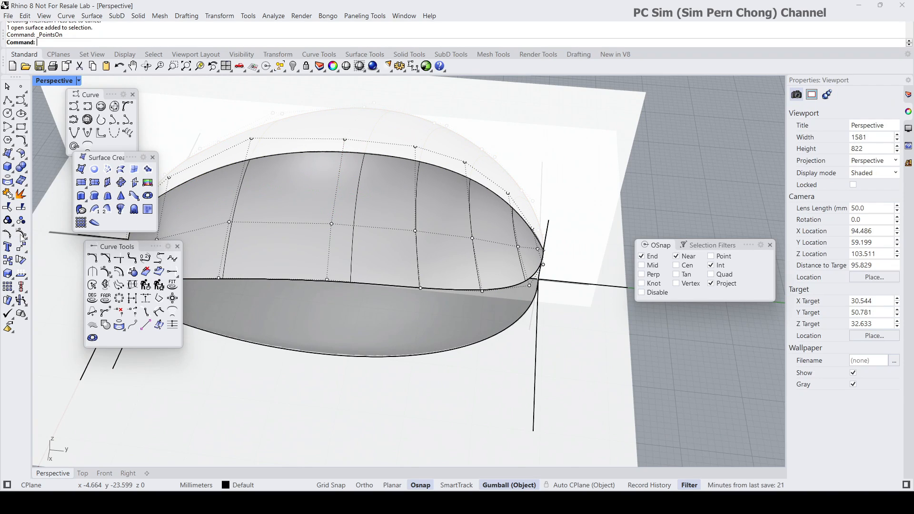
right_click_drag(414, 262, 620, 386)
right_click_drag(619, 385, 410, 314, "shift")
scroll(456, 326, "up", 5)
scroll(510, 319, "down", 14)
scroll(410, 312, "down", 4)
right_click_drag(410, 310, 440, 297, "shift")
right_click_drag(440, 296, 488, 281)
right_click_drag(386, 331, 452, 308, "shift")
scroll(449, 300, "up", 6)
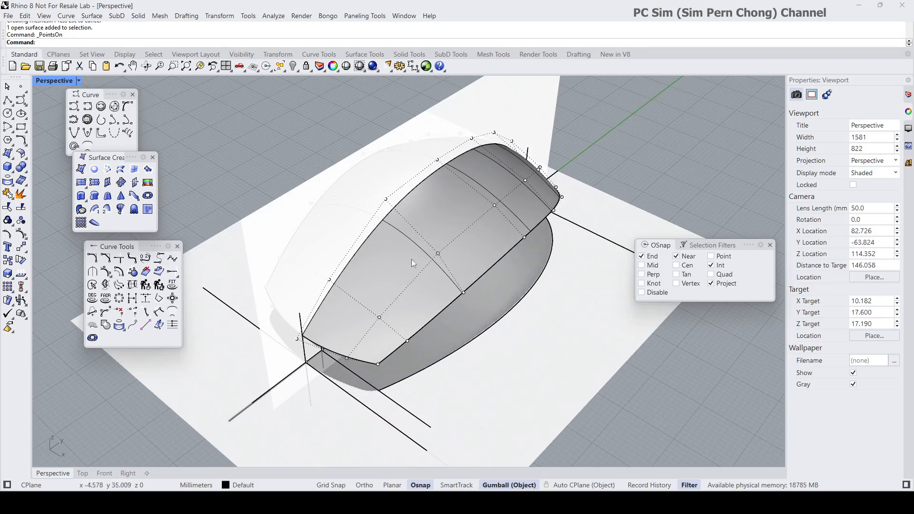
right_click_drag(396, 291, 378, 314)
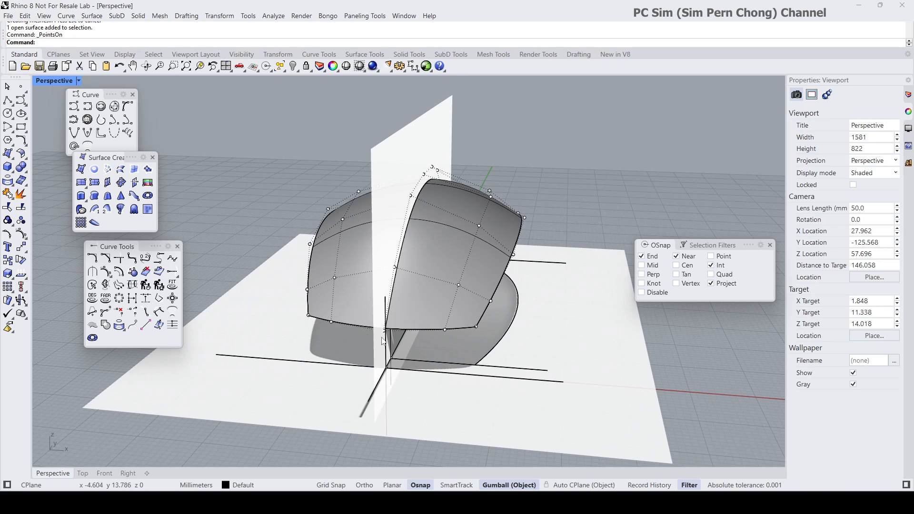
Compare the lofted surface's front edge with the mouse outline of the picture in the Top view
double_click(39, 81)
scroll(271, 219, "up", 8)
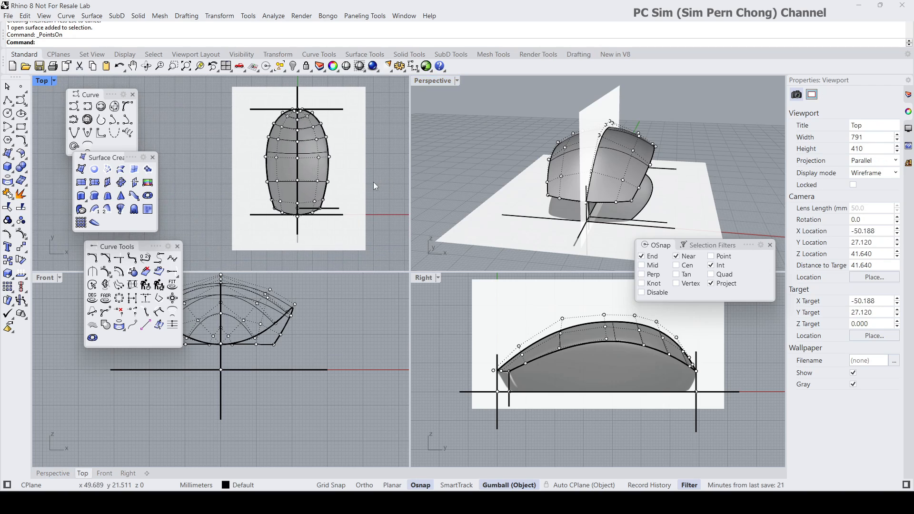
scroll(306, 217, "up", 4)
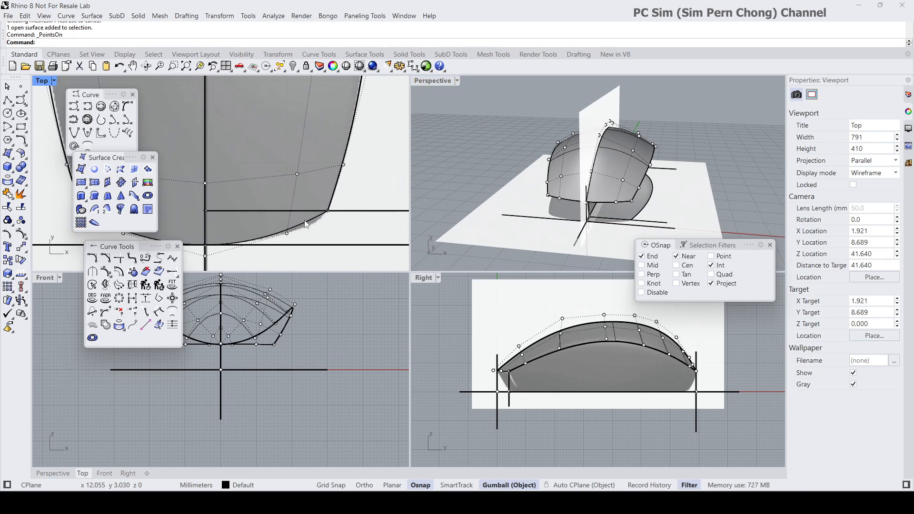
right_click_drag(307, 217, 380, 203)
scroll(250, 212, "down", 4)
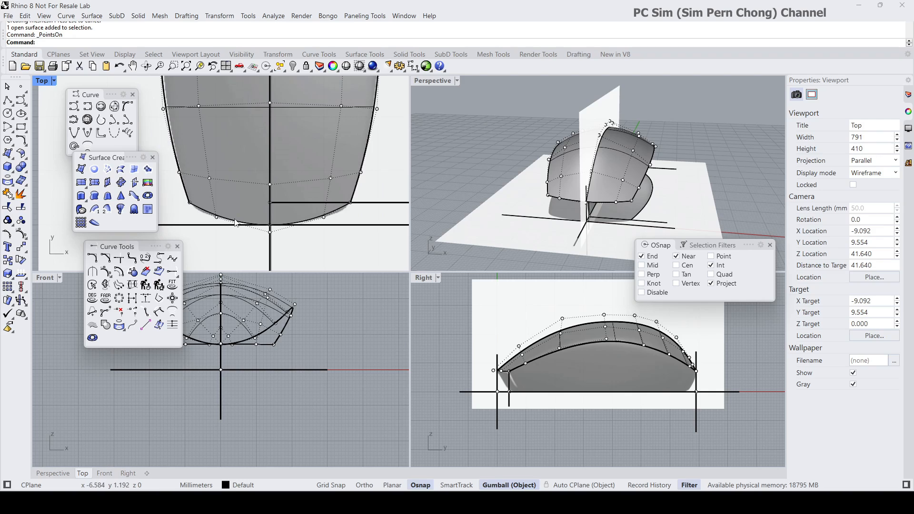
scroll(225, 223, "up", 2)
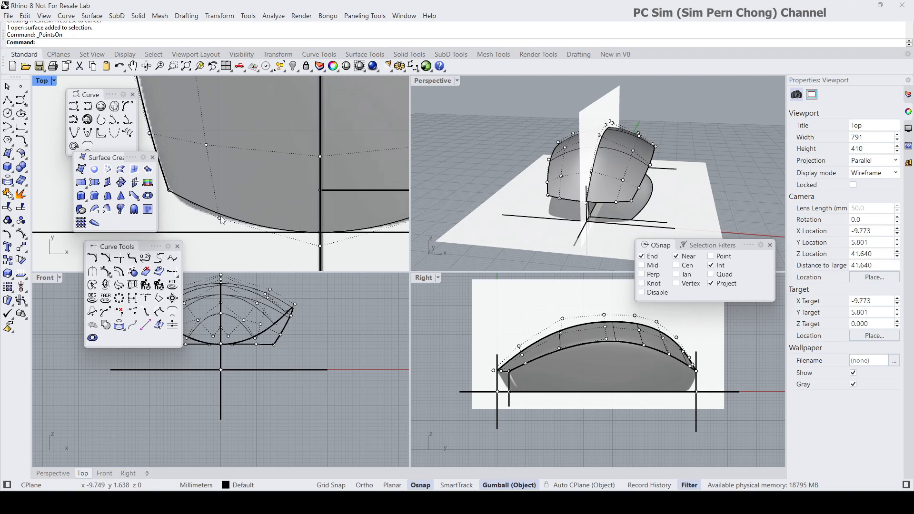
scroll(282, 232, "down", 2)
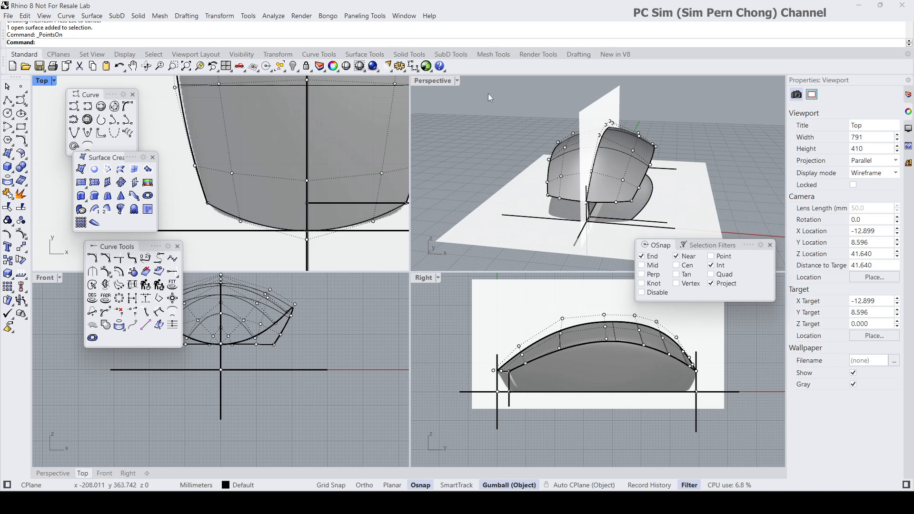
Duplicate the lofted surface's front edge as a separate curve in the Perspective view
double_click(425, 81)
right_click_drag(443, 191, 414, 191)
left_click(6, 181)
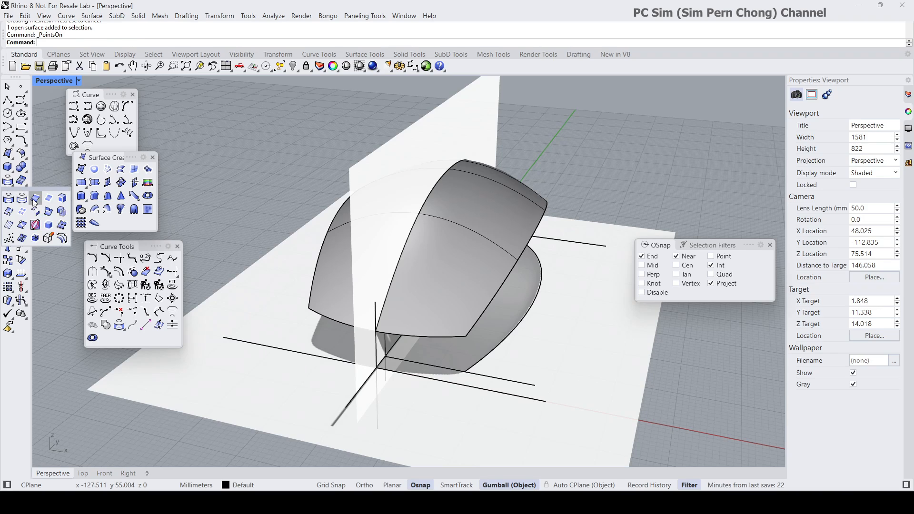
left_click(35, 200)
left_click(323, 316)
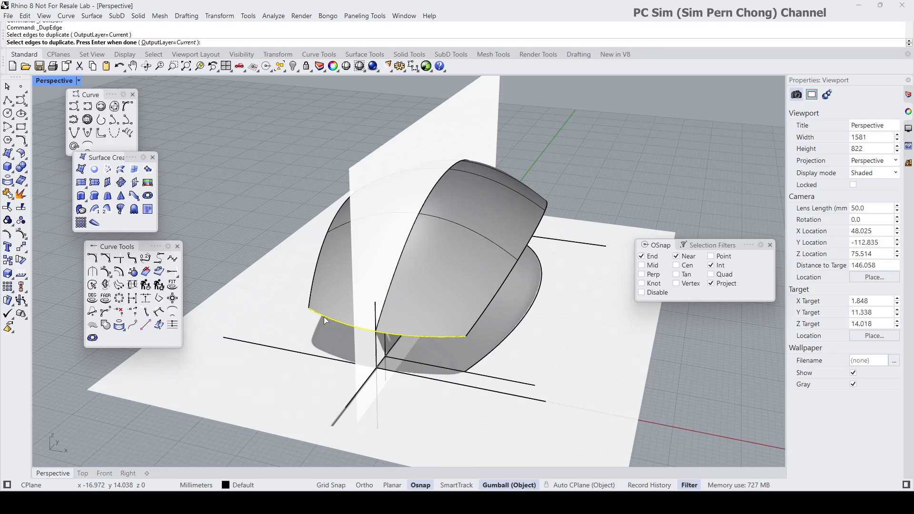
key("Return")
right_click_drag(324, 316, 322, 283)
key("Escape")
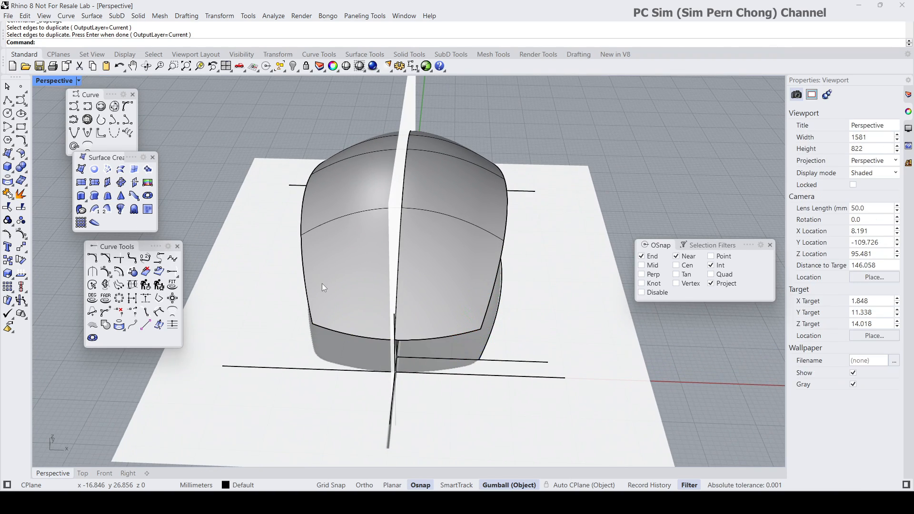
Extract three U-direction isocurves from the lofted surface at different positions along its length
left_click(66, 15)
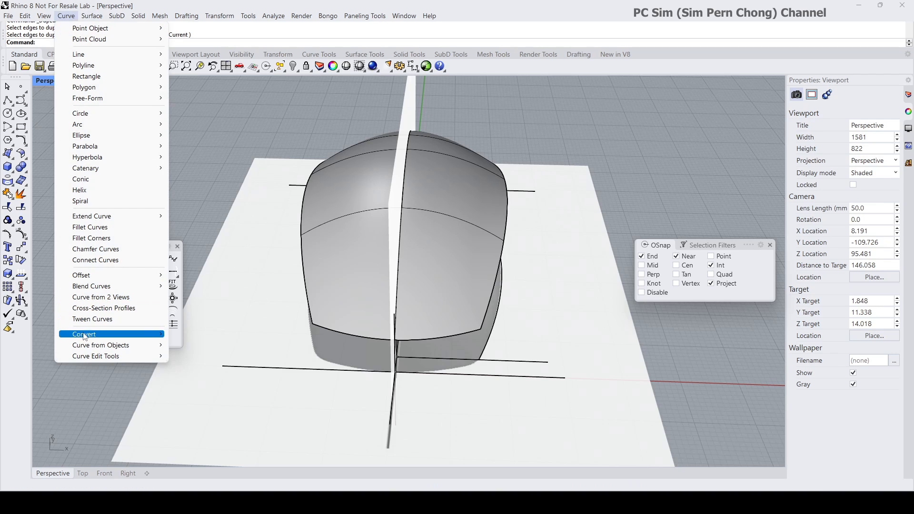
mouse_move(90, 345)
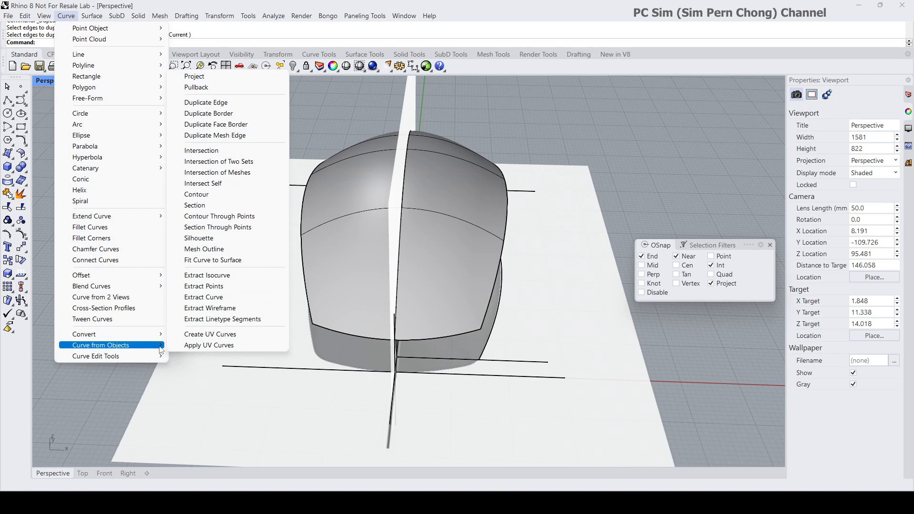
left_click(209, 276)
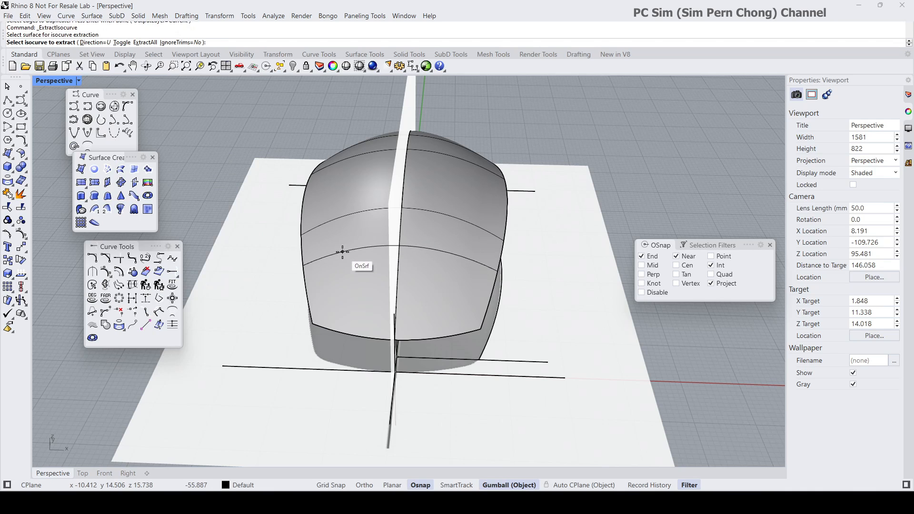
right_click_drag(342, 252, 432, 230)
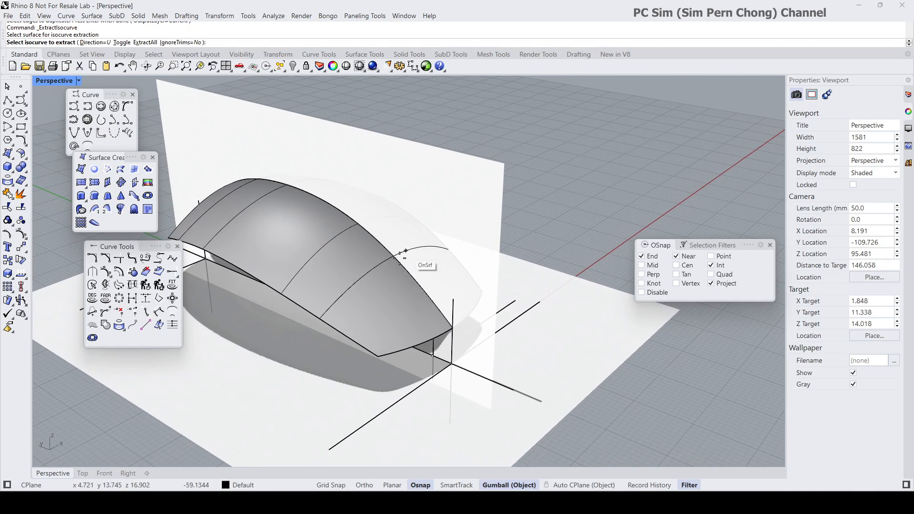
left_click(370, 268)
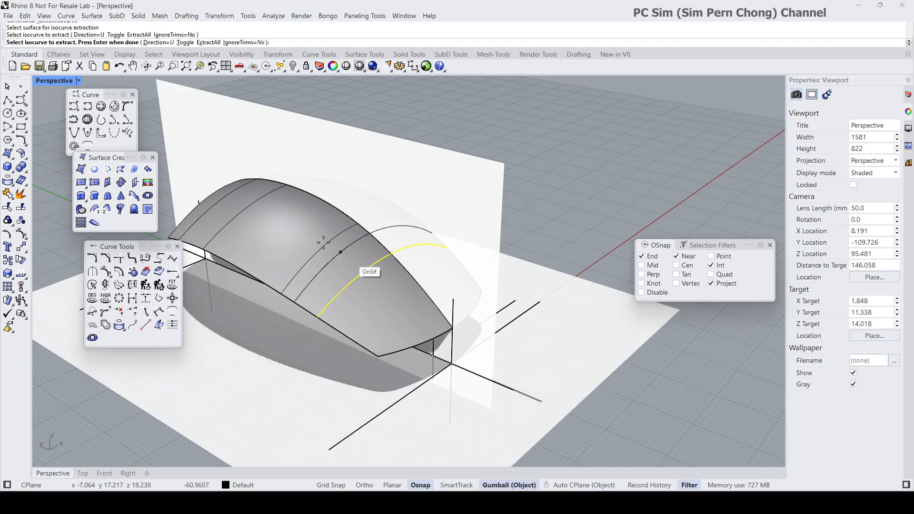
left_click(282, 216)
right_click(282, 216)
right_click_drag(227, 241, 353, 349)
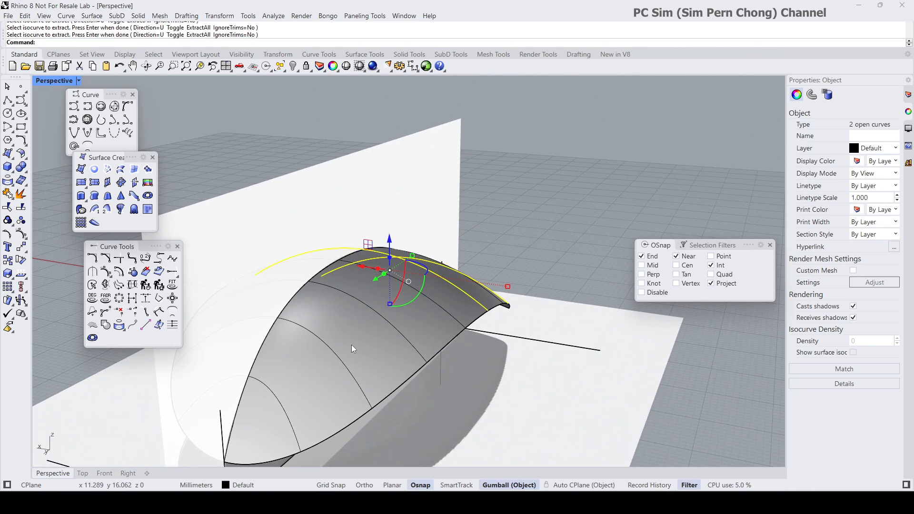
right_click(354, 342)
left_click(355, 343)
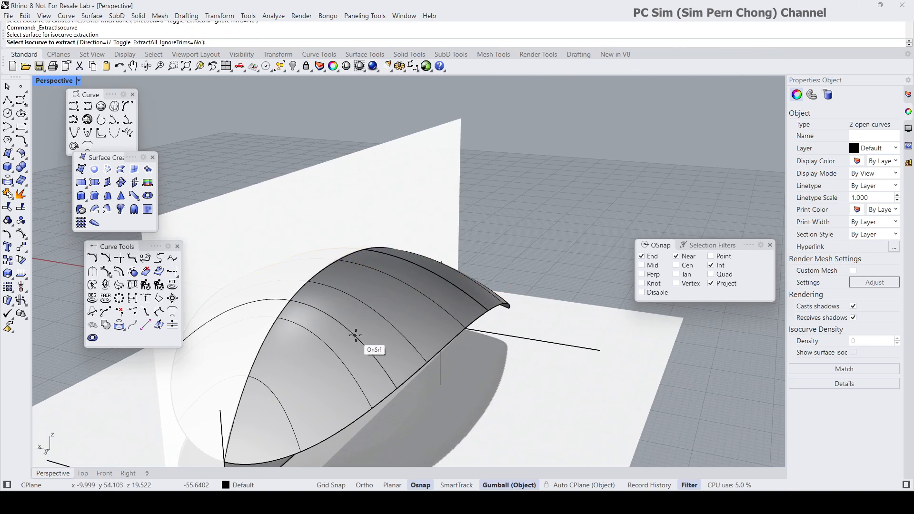
right_click(361, 335)
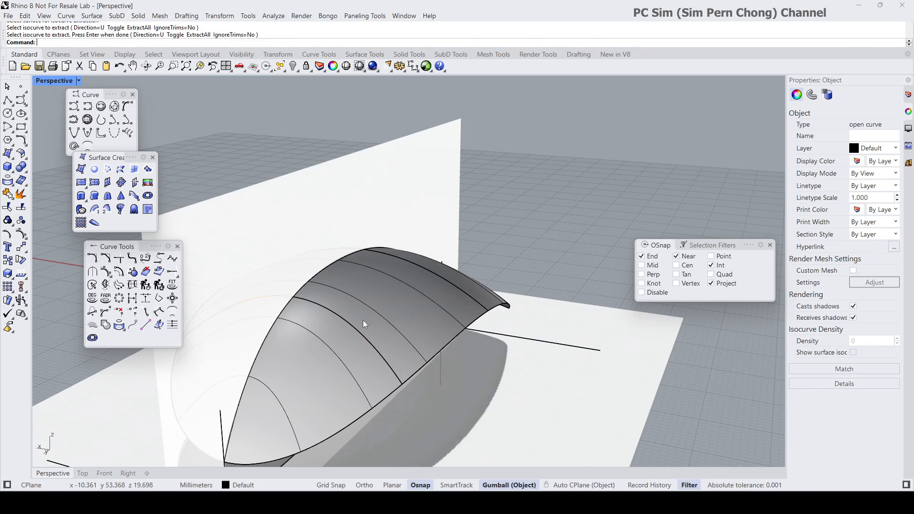
key("Escape")
Delete the lofted surface, keeping the duplicated edge and the extracted isocurves
right_click_drag(365, 325, 470, 321)
left_click(347, 306)
key("Delete")
Insert a kink at the midpoint of the duplicated front edge curve, with midpoint snapping enabled
left_click(330, 328)
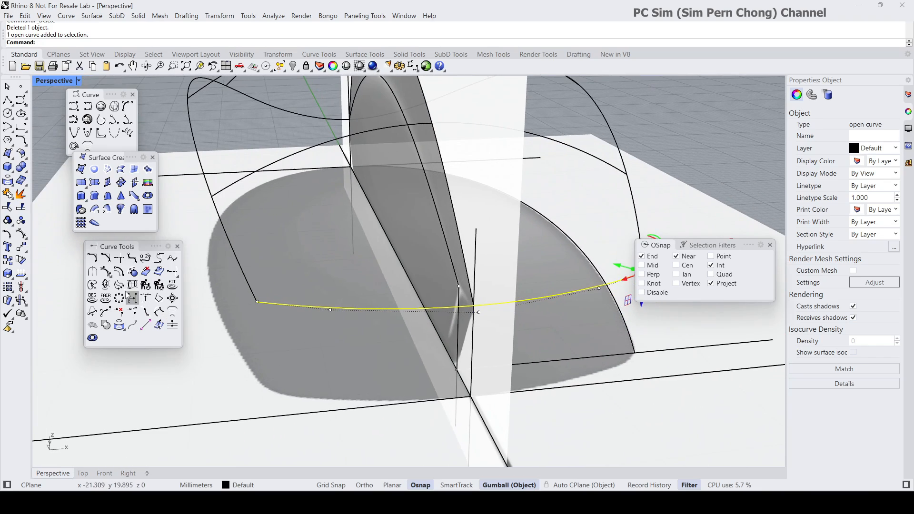
left_click(21, 236)
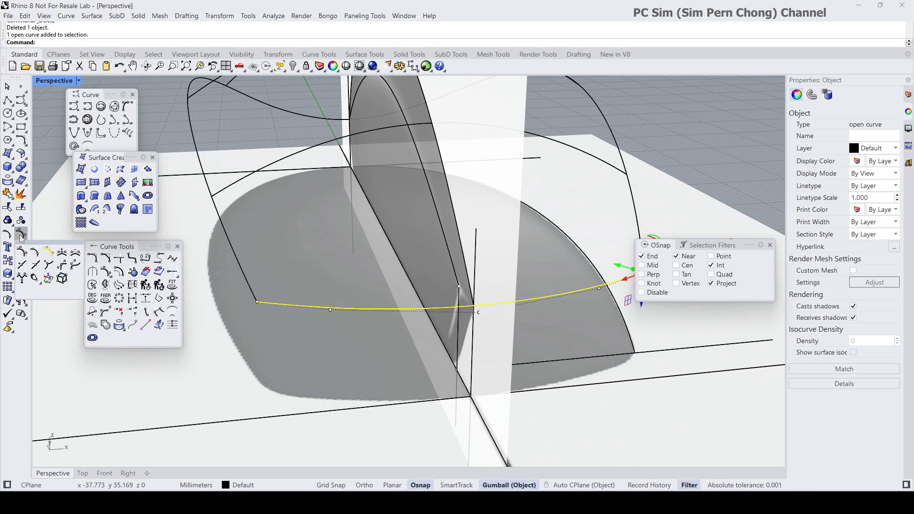
left_click(47, 266)
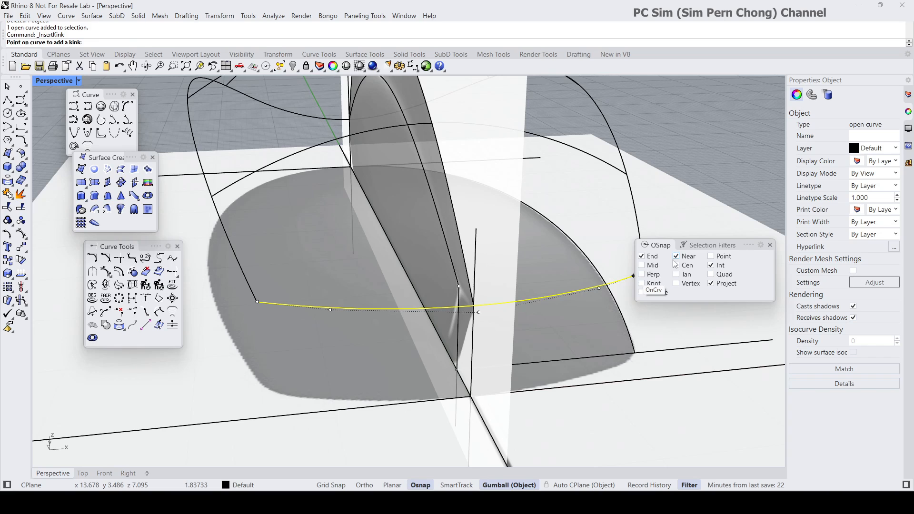
left_click(642, 265)
scroll(461, 329, "up", 2)
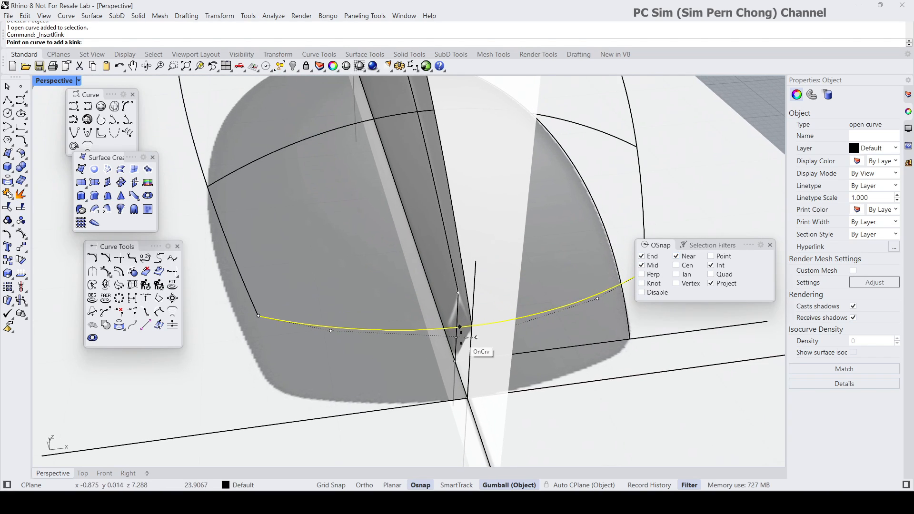
left_click(471, 327)
right_click(471, 327)
Align the gumball to the CPlane and scale the two control points beside the front curve's midpoint outward along X
right_click_drag(477, 340, 523, 420)
right_click(523, 485)
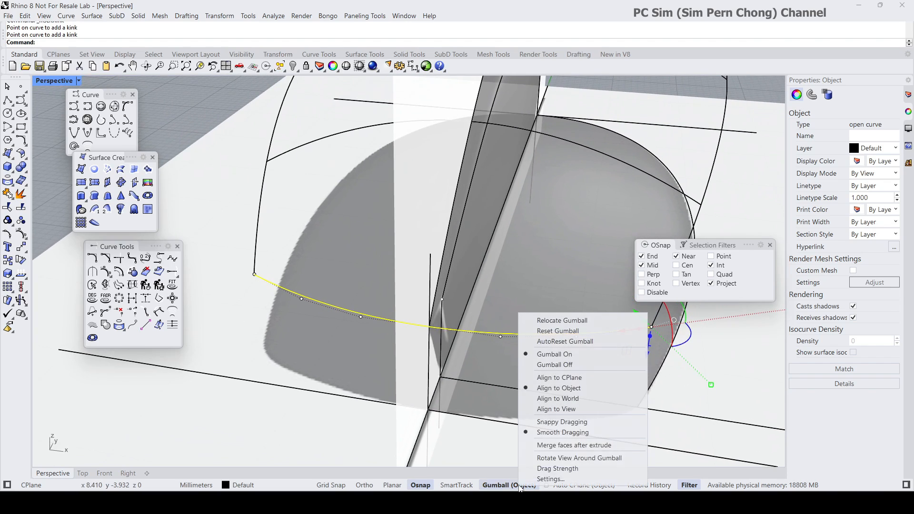
left_click(562, 379)
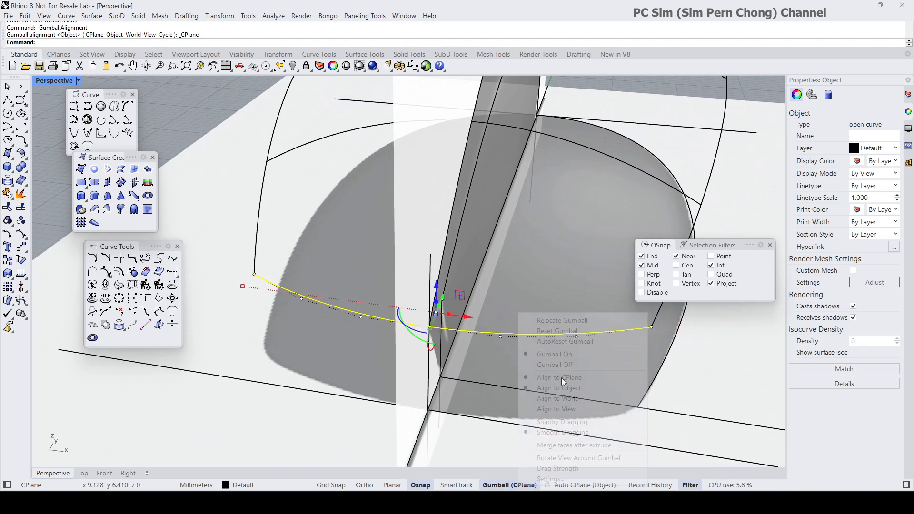
left_click(502, 337)
left_click(361, 318, "shift")
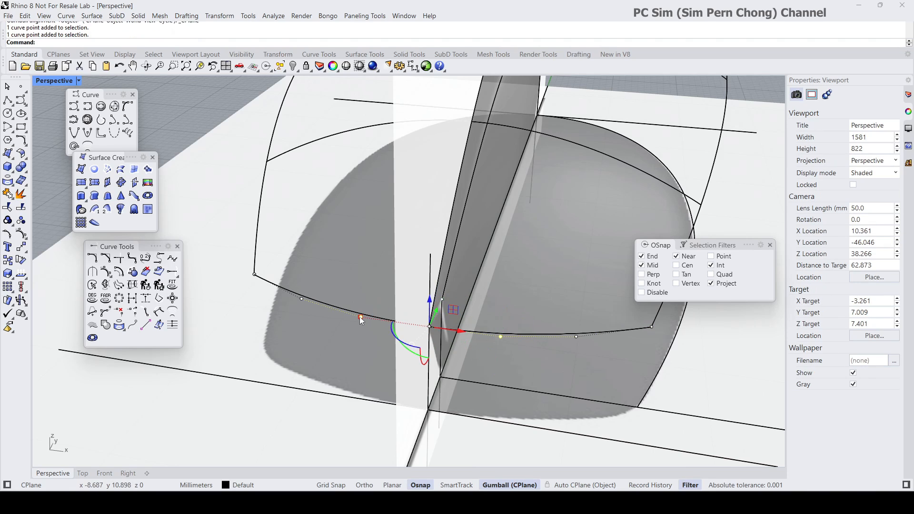
right_click_drag(367, 329, 396, 334)
scroll(399, 332, "up", 2)
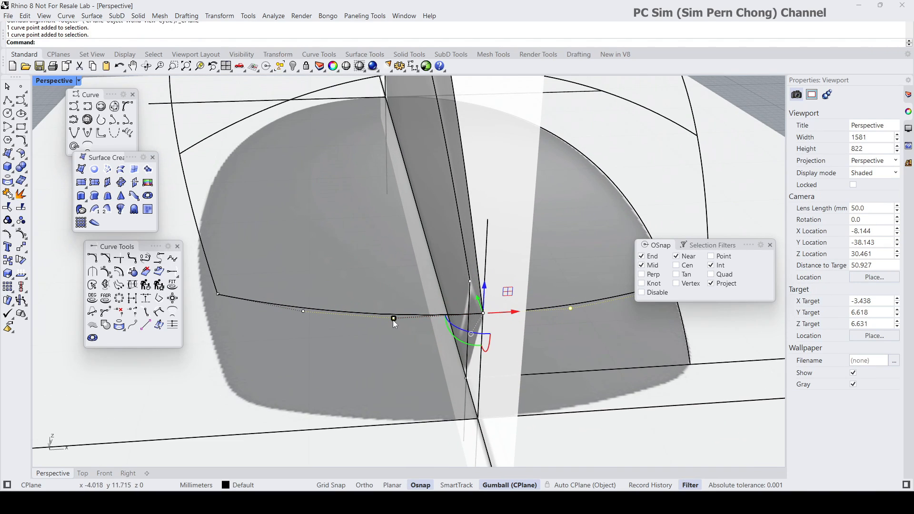
left_click_drag(393, 319, 359, 325)
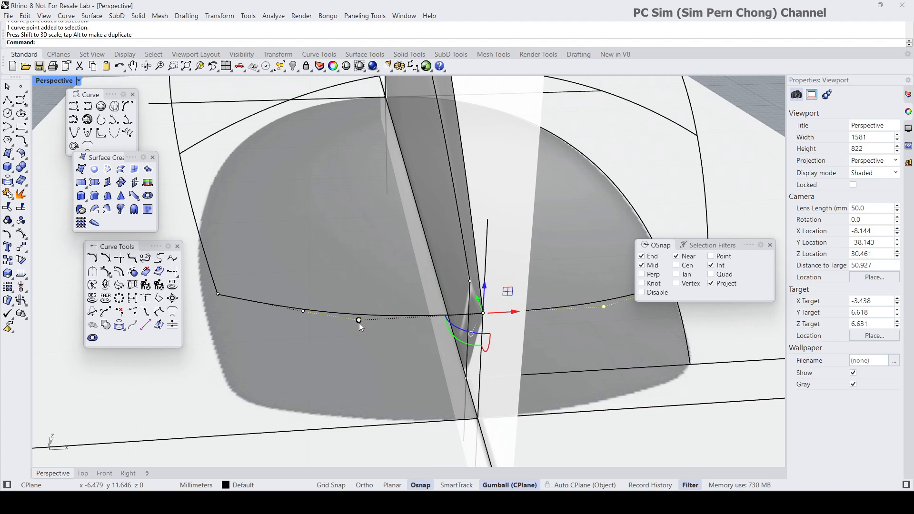
In the Top view, scale the front curve's outer pair of control points outward to match the picture's mouse outline
scroll(359, 323, "down", 2)
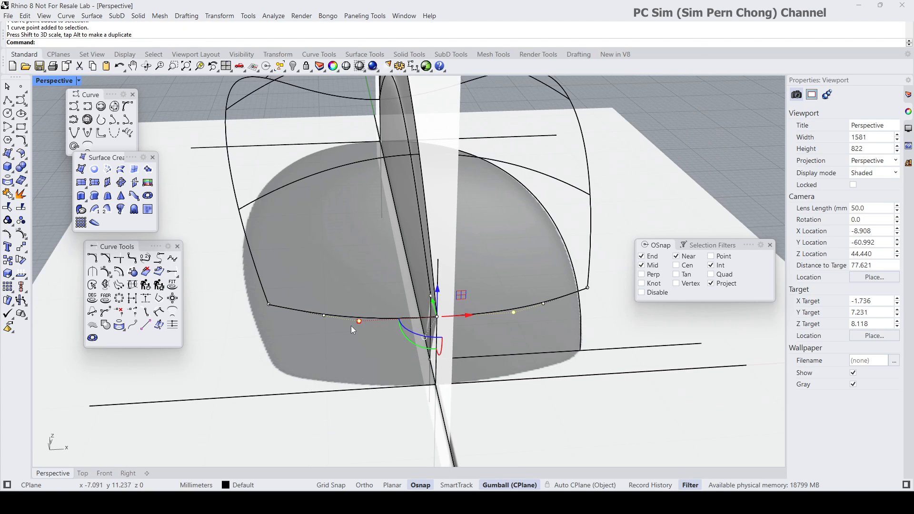
double_click(39, 82)
double_click(42, 84)
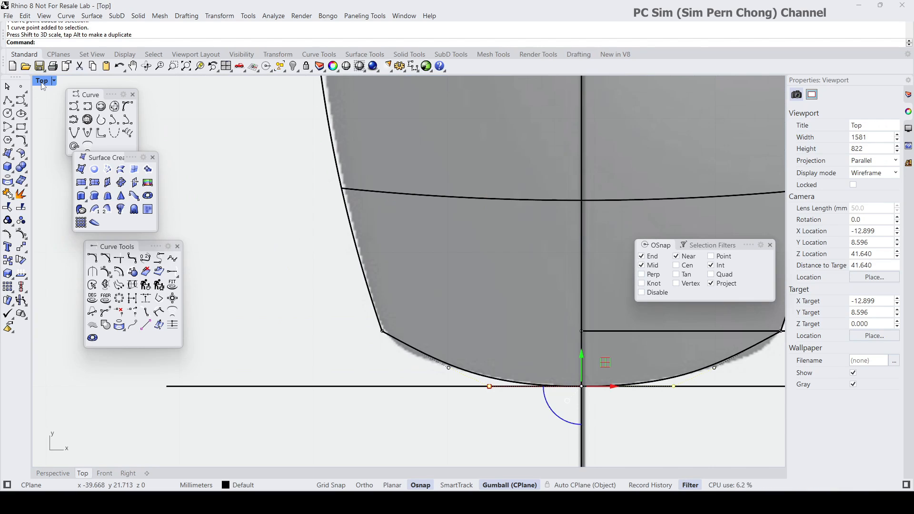
right_click_drag(347, 282, 288, 266)
left_click(333, 297)
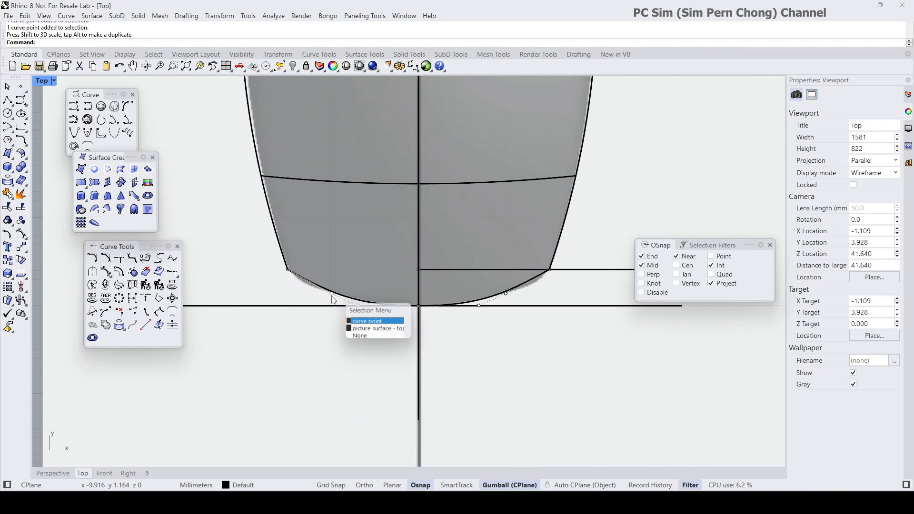
left_click(363, 323)
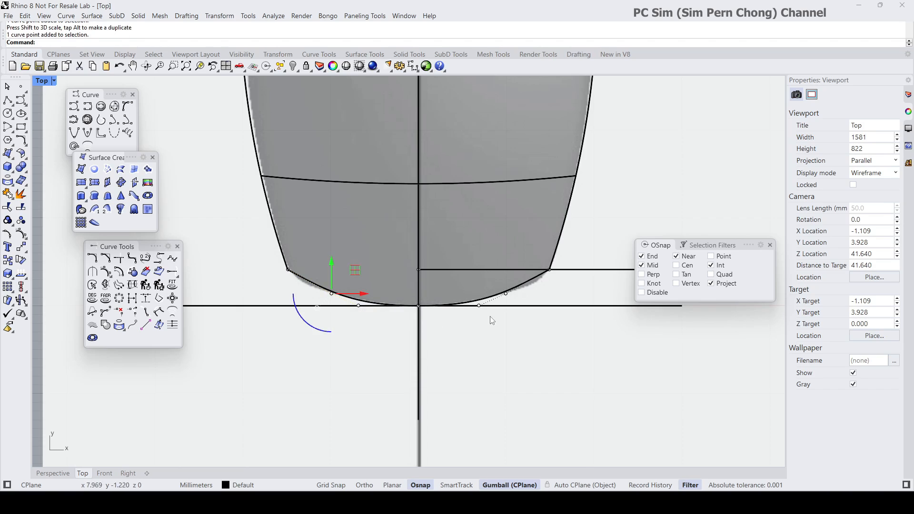
left_click(505, 297, "shift")
left_click(534, 316)
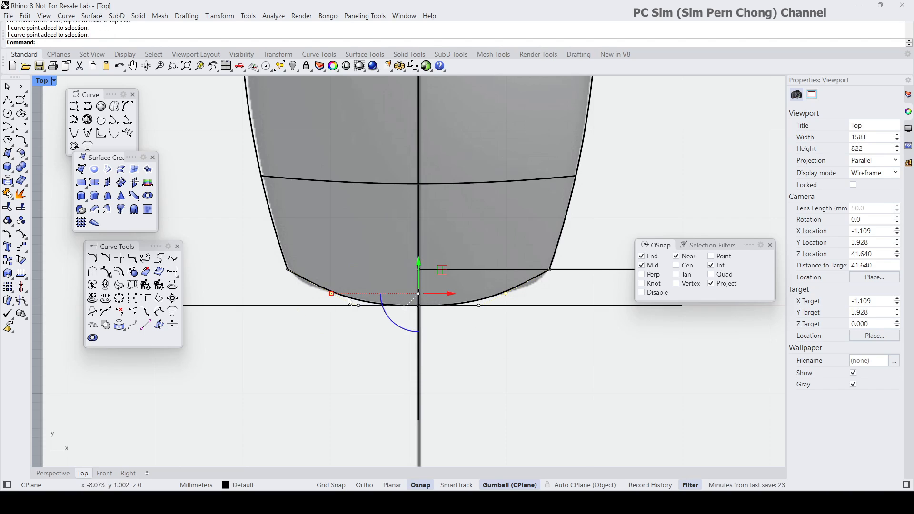
left_click_drag(332, 297, 319, 298)
key("Escape")
key("Escape")
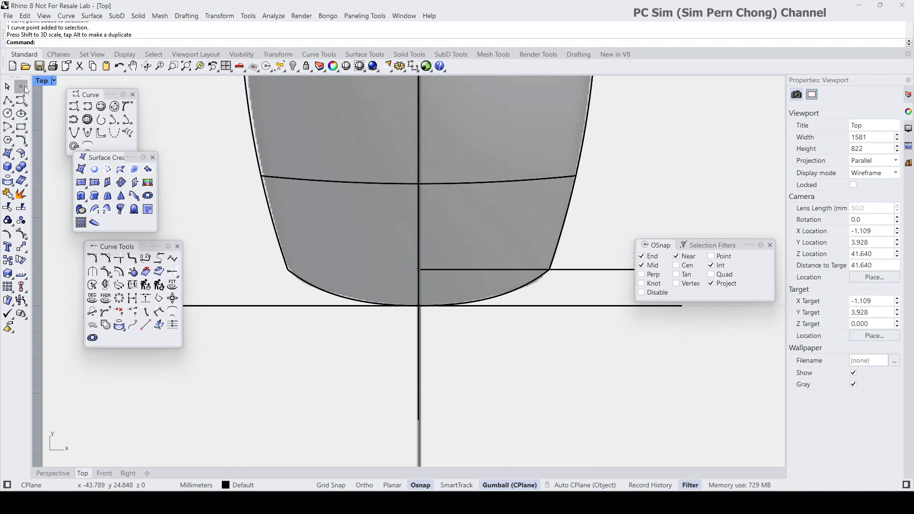
Examine the reshaped front curve and the surrounding curve network from several angles in the Perspective view
double_click(40, 82)
double_click(424, 82)
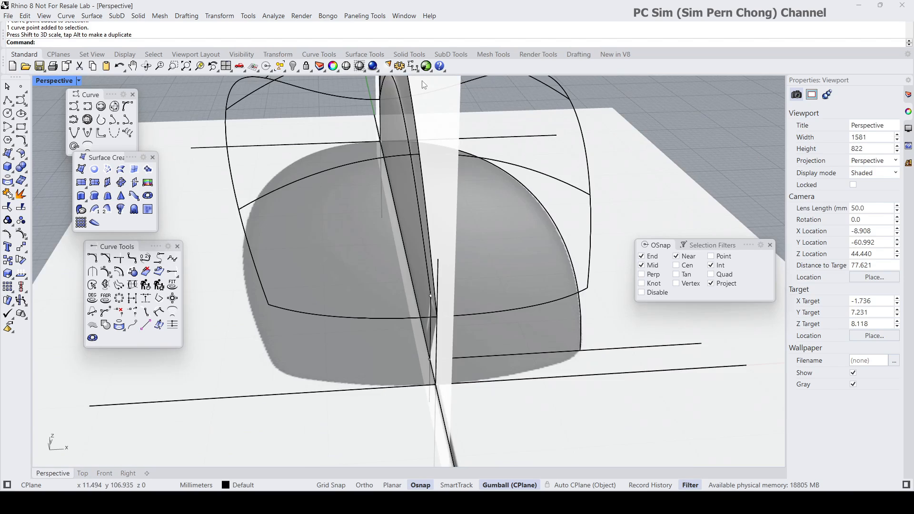
right_click_drag(440, 189, 353, 176)
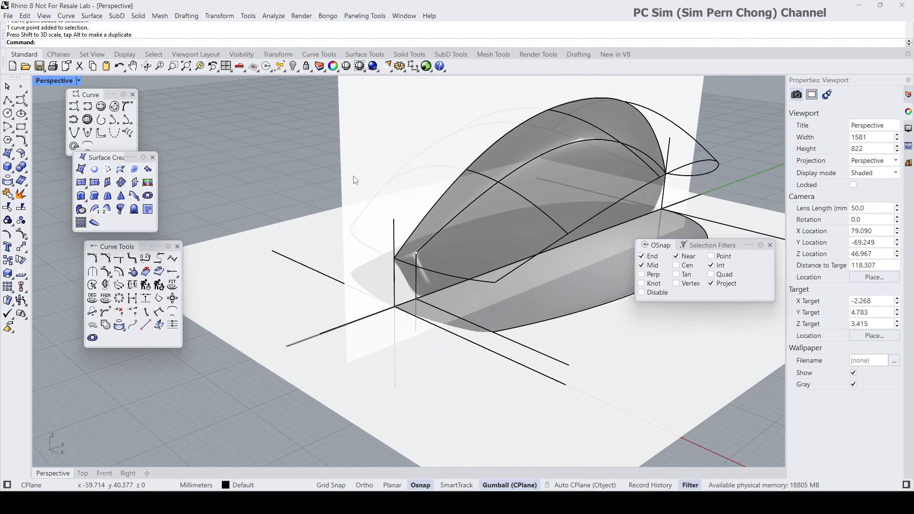
right_click_drag(442, 201, 415, 205)
right_click_drag(429, 203, 358, 264, "shift")
right_click_drag(356, 262, 403, 281)
right_click_drag(535, 221, 398, 213)
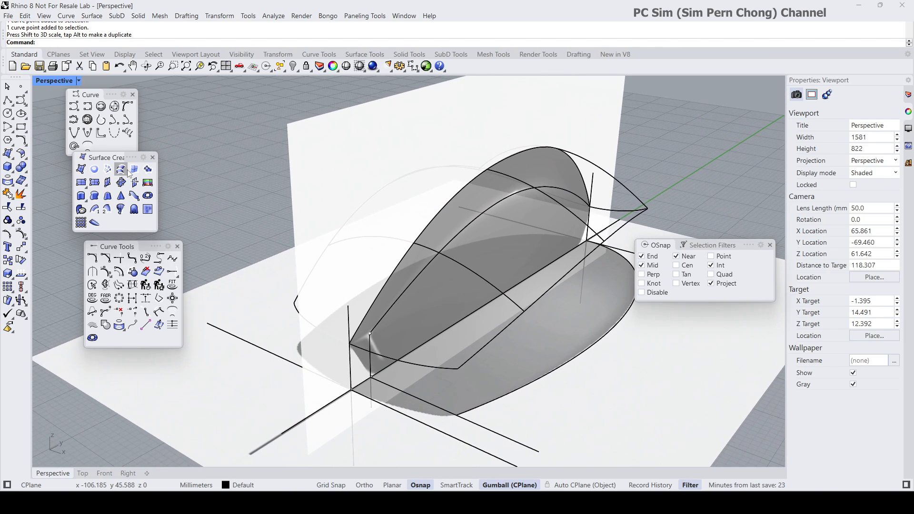
Preview a Patch surface through the front edge, side, cross-section and centre profile curves with 10 U and 10 V spans
left_click(147, 172)
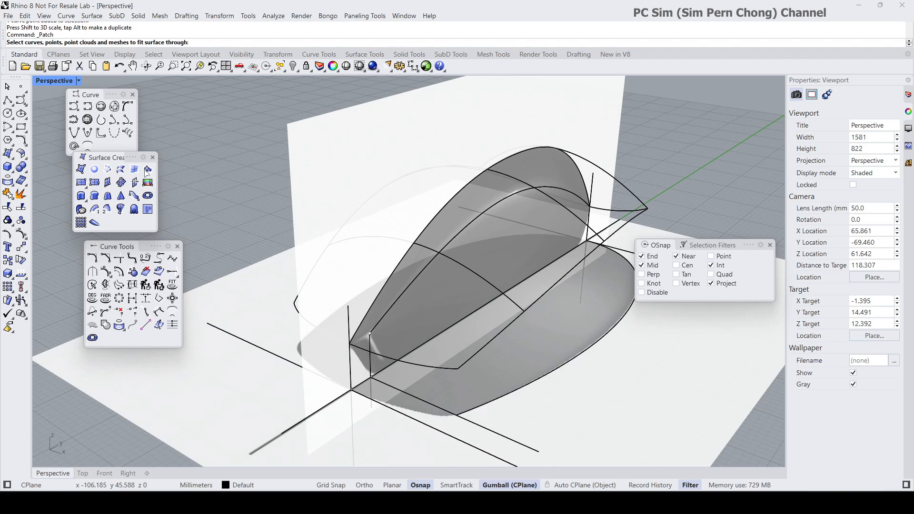
left_click(467, 362)
left_click(443, 368)
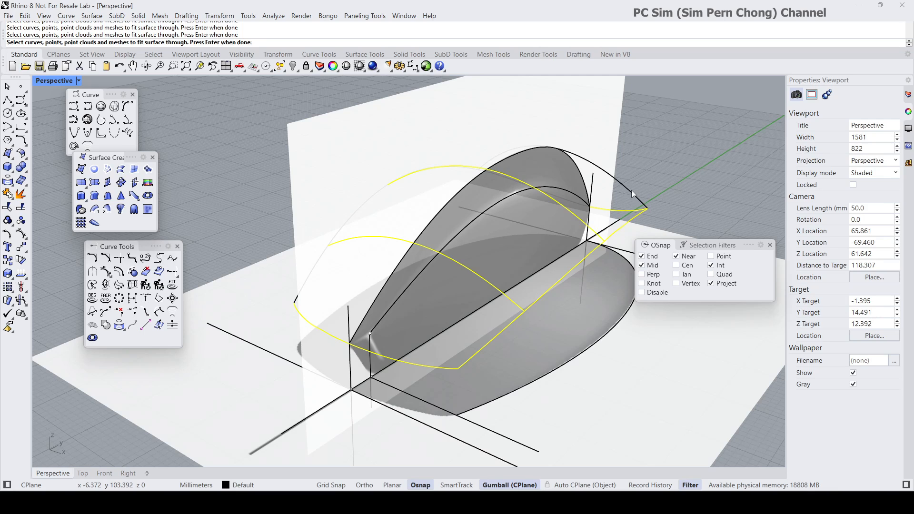
left_click(432, 222)
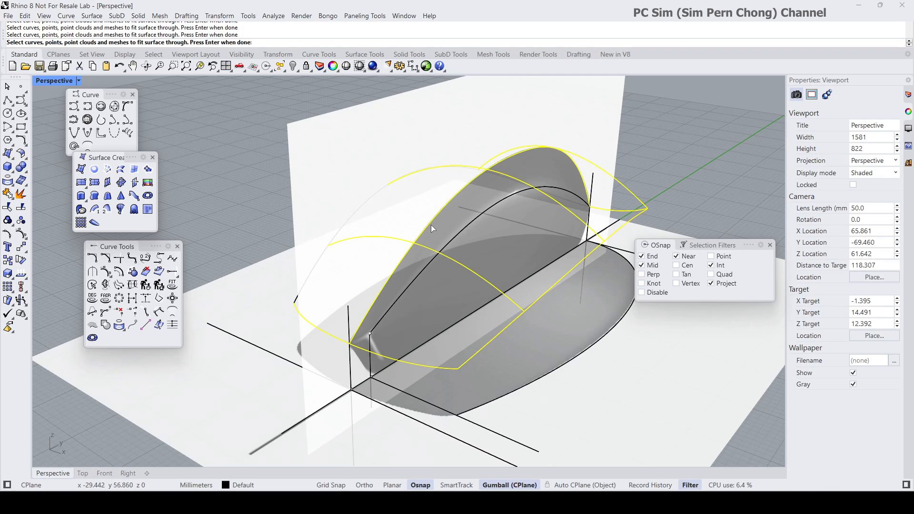
right_click_drag(430, 224, 337, 290)
left_click(309, 252)
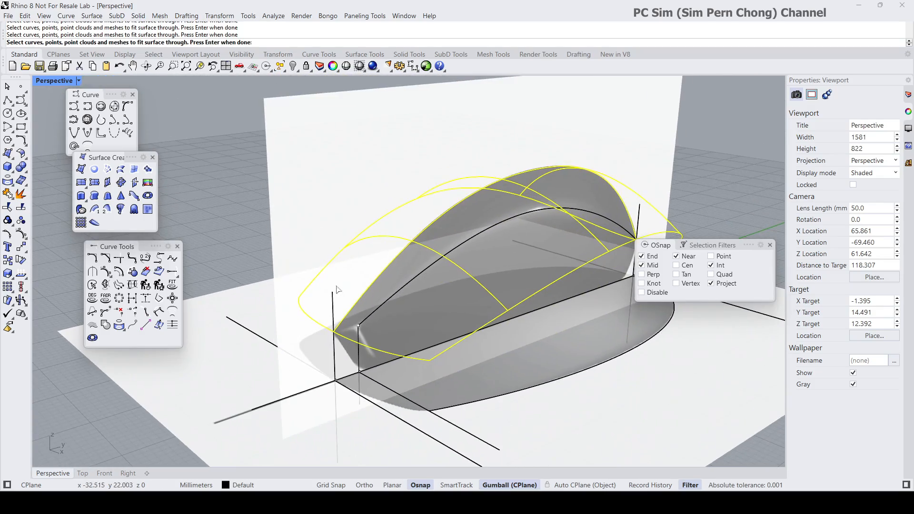
scroll(336, 290, "down", 3)
key("Return")
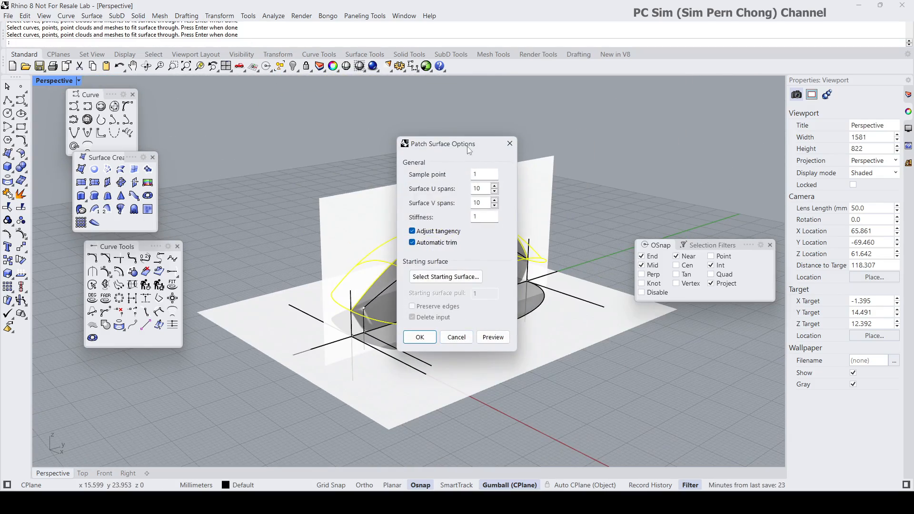
left_click_drag(469, 151, 593, 186)
left_click(616, 374)
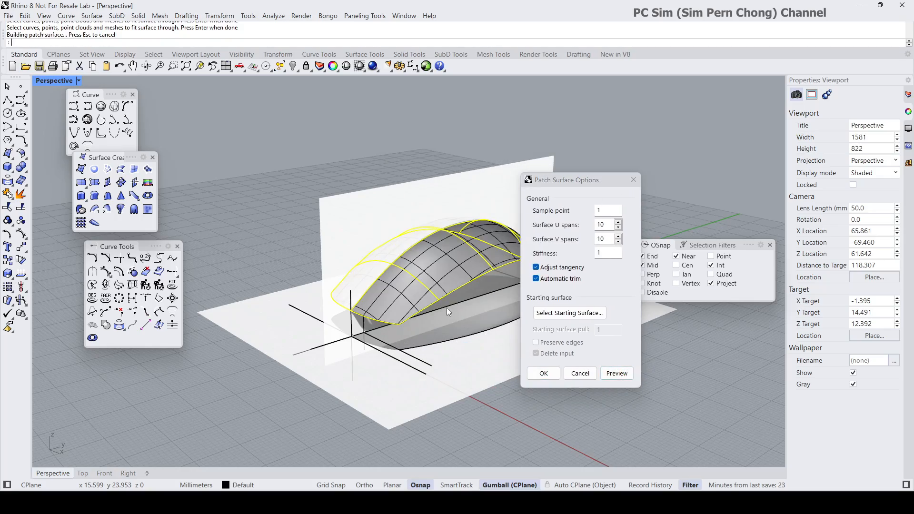
Inspect the patch preview, compare it with 29 and 10 surface V spans, and cancel the patch
right_click_drag(446, 308, 374, 275)
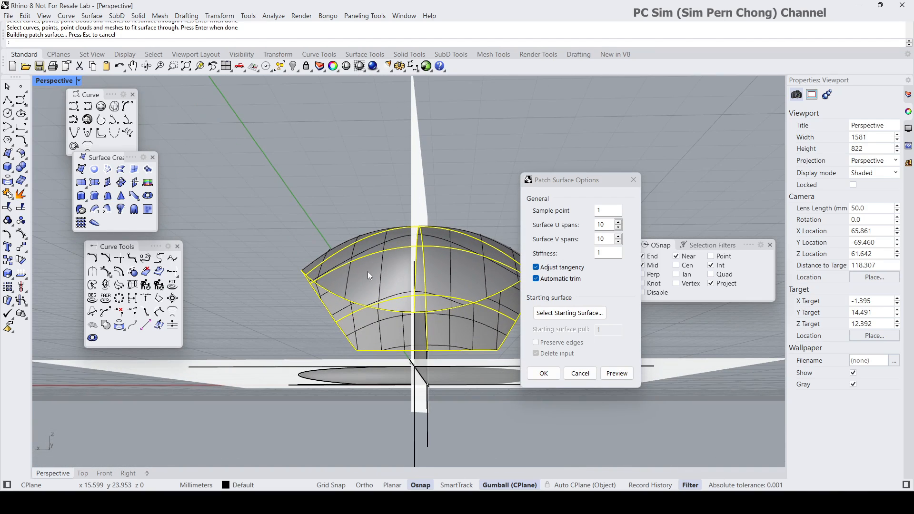
right_click_drag(453, 264, 447, 287)
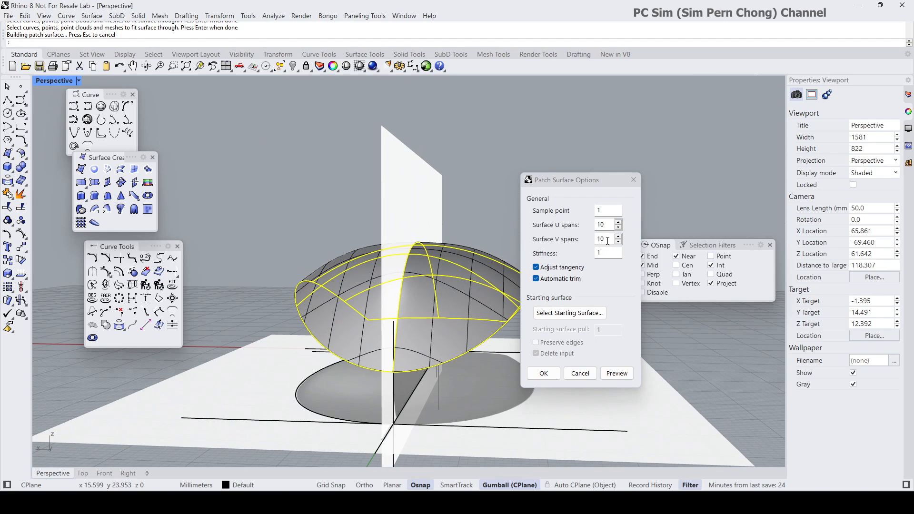
left_click_drag(608, 240, 593, 240)
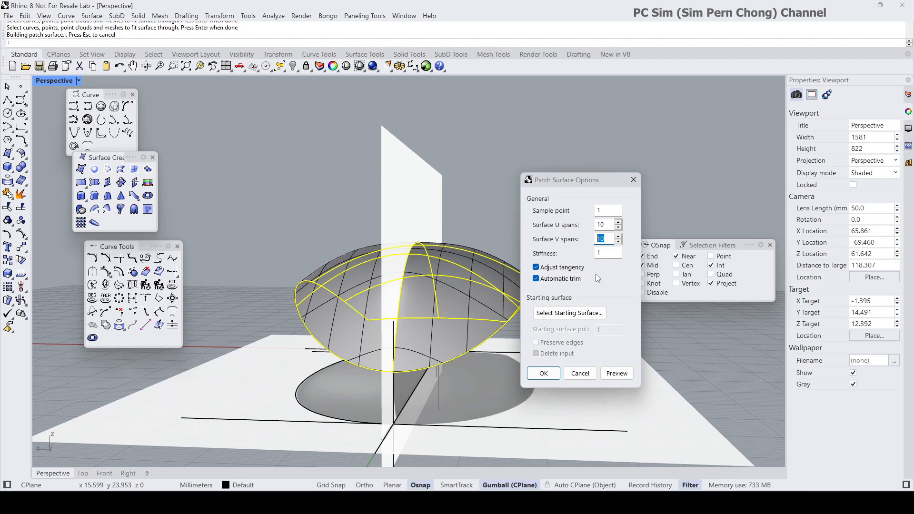
type("29")
left_click(614, 376)
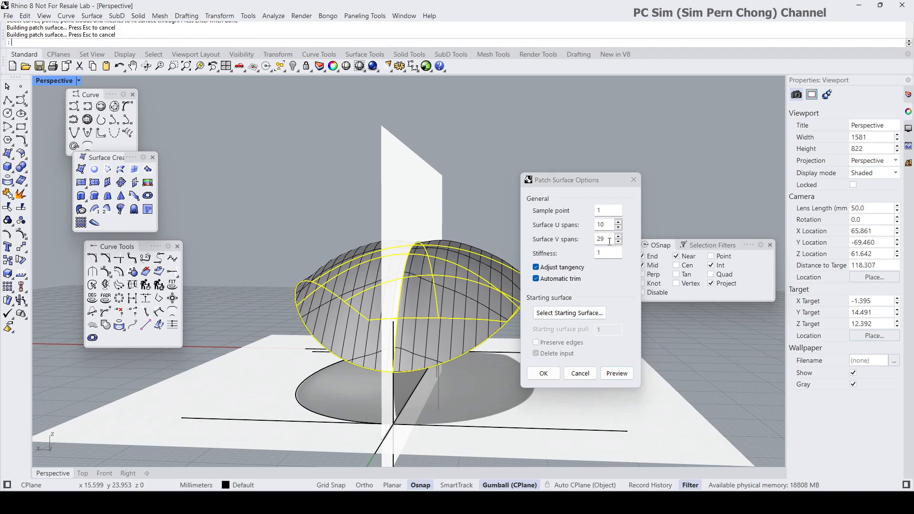
left_click_drag(610, 239, 590, 241)
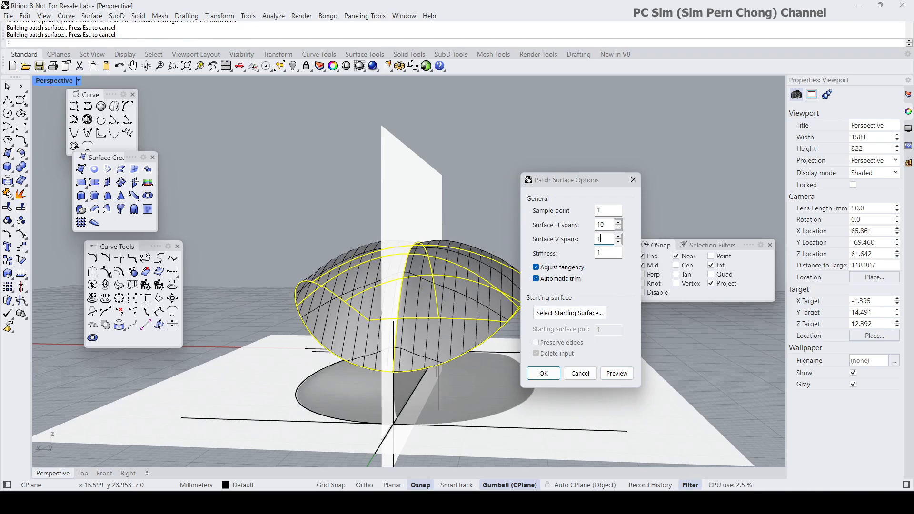
left_click(620, 374)
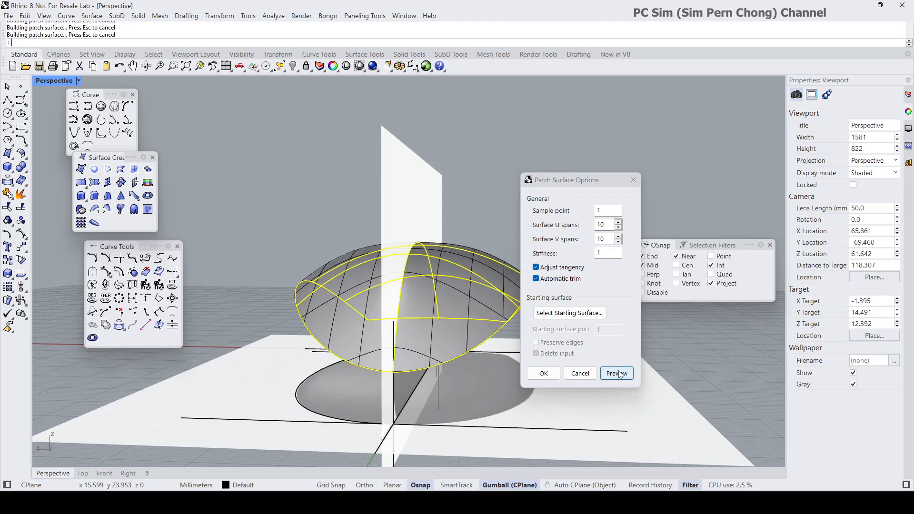
right_click_drag(478, 315, 402, 276)
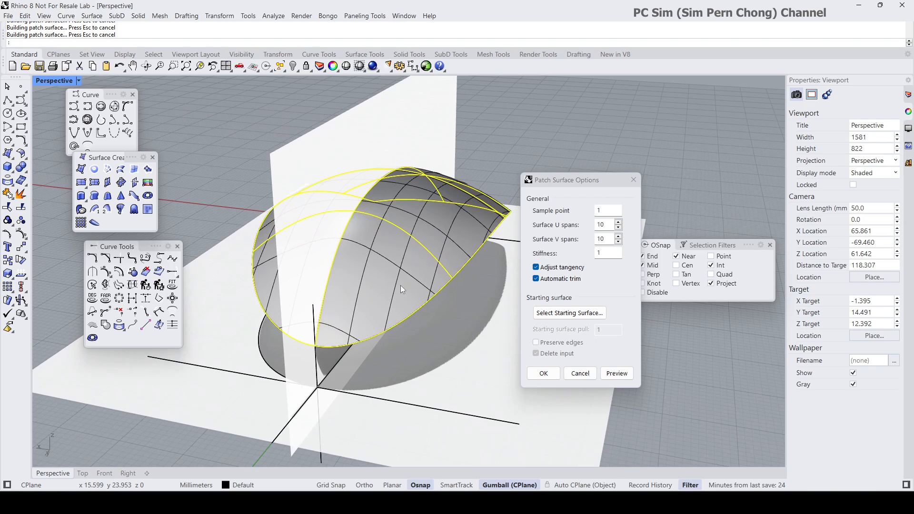
left_click(579, 374)
In the four-view layout, turn off the Project snap and place a point object on the side curve near the mouse's rear end
right_click_drag(429, 302, 401, 313)
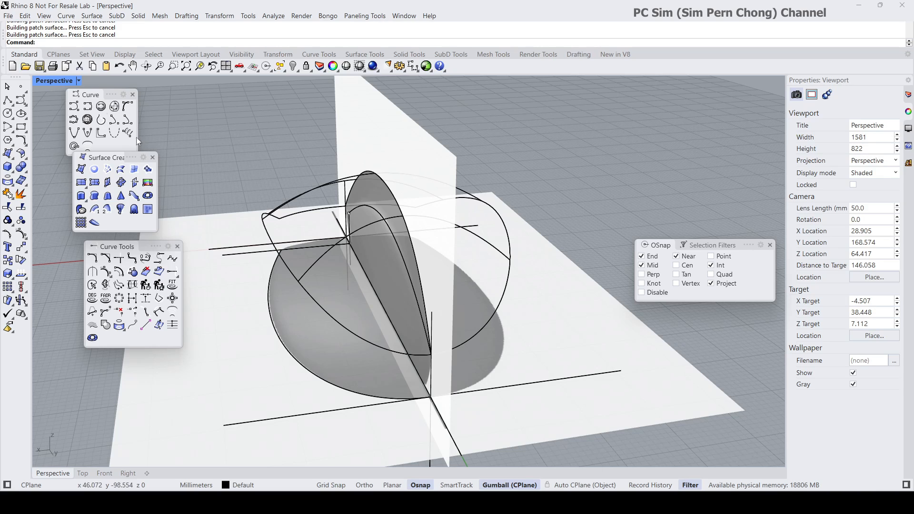
double_click(41, 81)
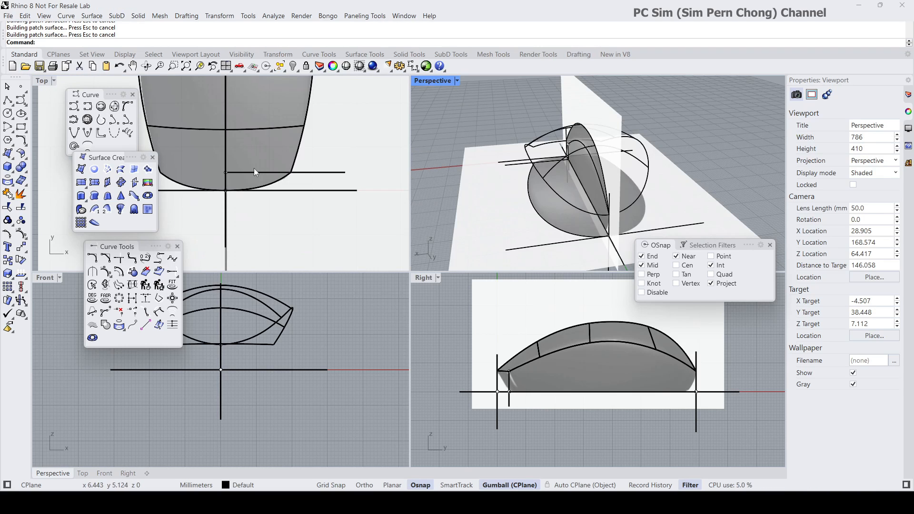
right_click_drag(303, 200, 301, 294)
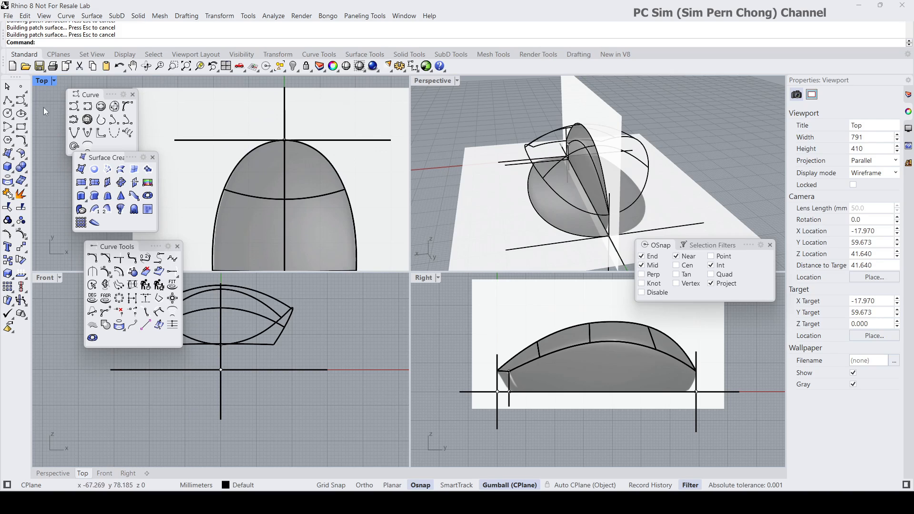
left_click(21, 87)
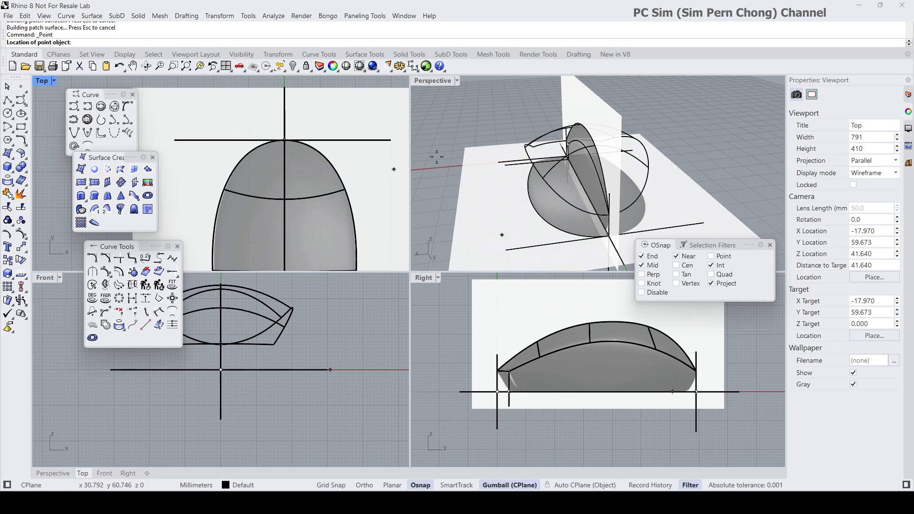
left_click(711, 284)
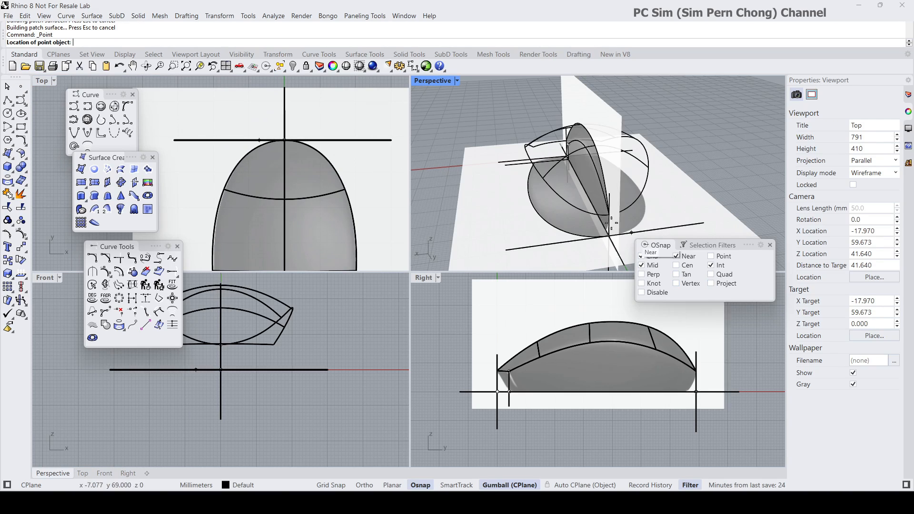
left_click(568, 203)
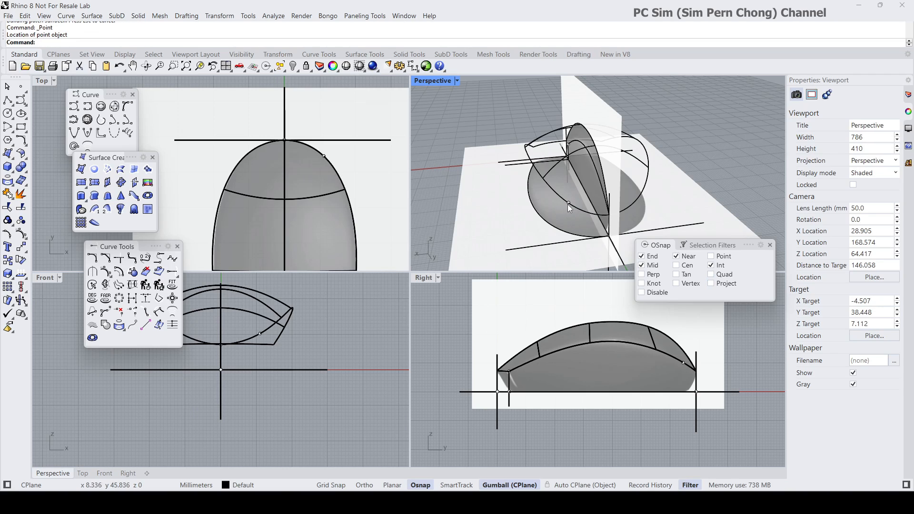
Mirror the new point across the centre axis line onto the opposite side curve, keeping the original
left_click(569, 203)
left_click(599, 229)
scroll(600, 231, "down", 2)
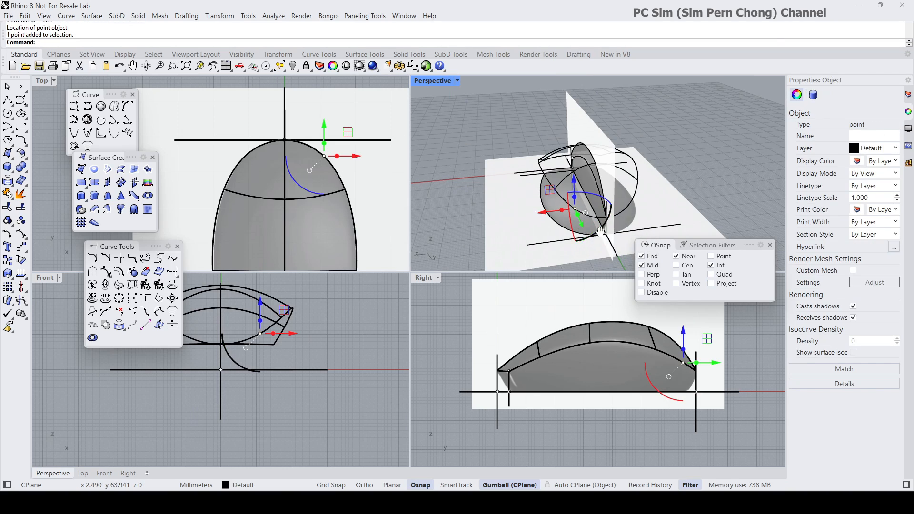
right_click_drag(600, 232, 553, 194, "shift")
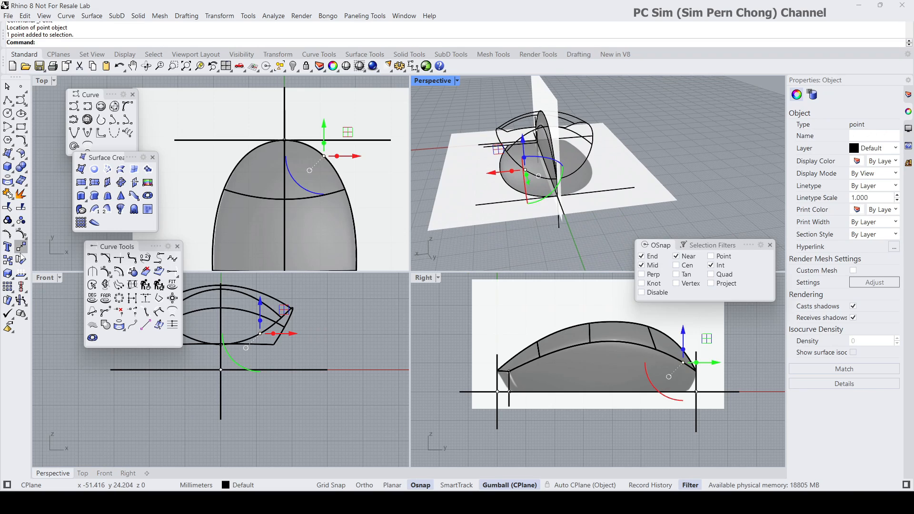
left_click(22, 257)
left_click(22, 278)
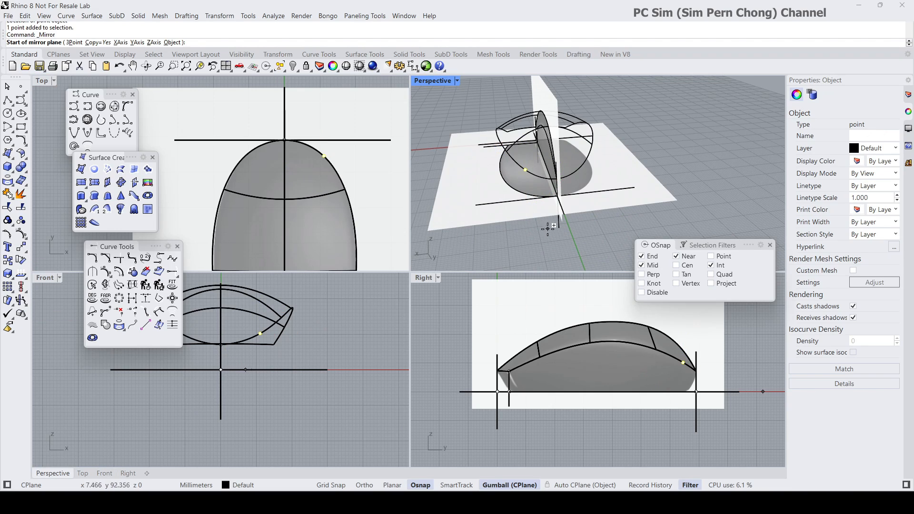
right_click_drag(568, 214, 598, 235)
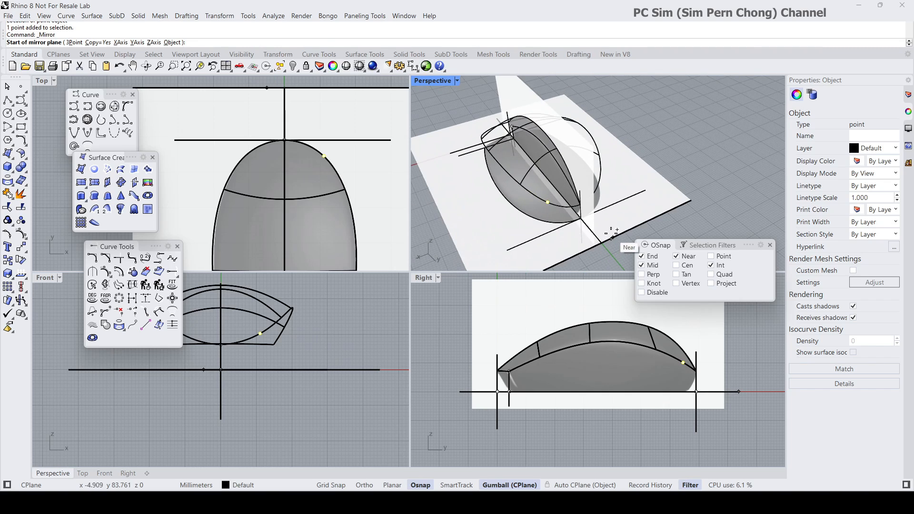
scroll(602, 236, "up", 4)
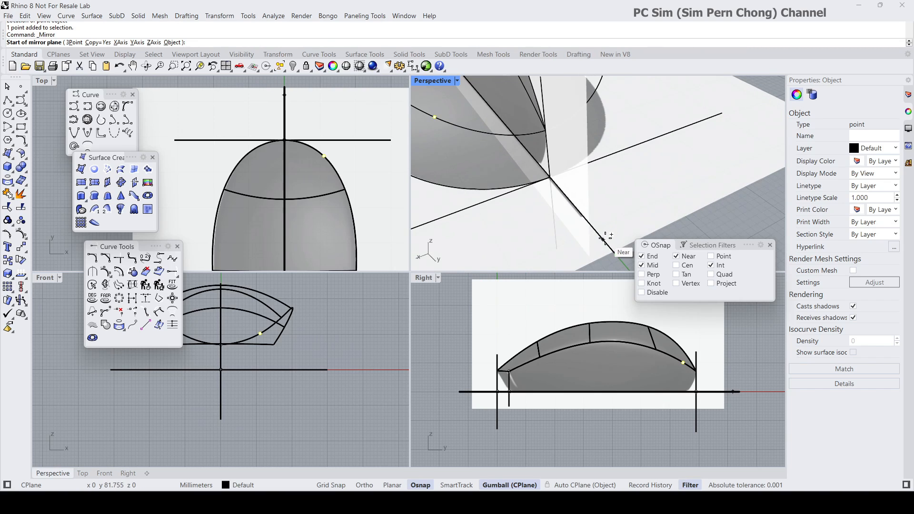
left_click(604, 238)
scroll(607, 243, "down", 4)
left_click(620, 269)
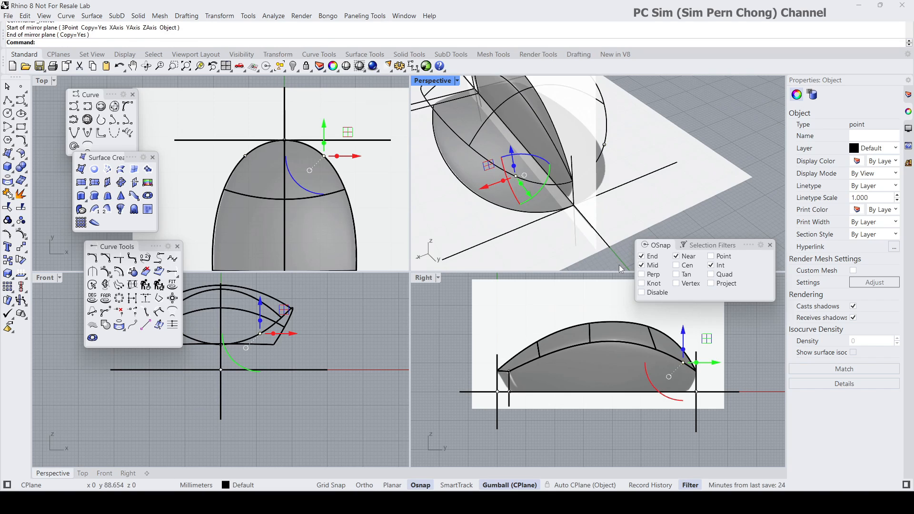
right_click_drag(613, 225, 576, 213)
left_click(576, 213)
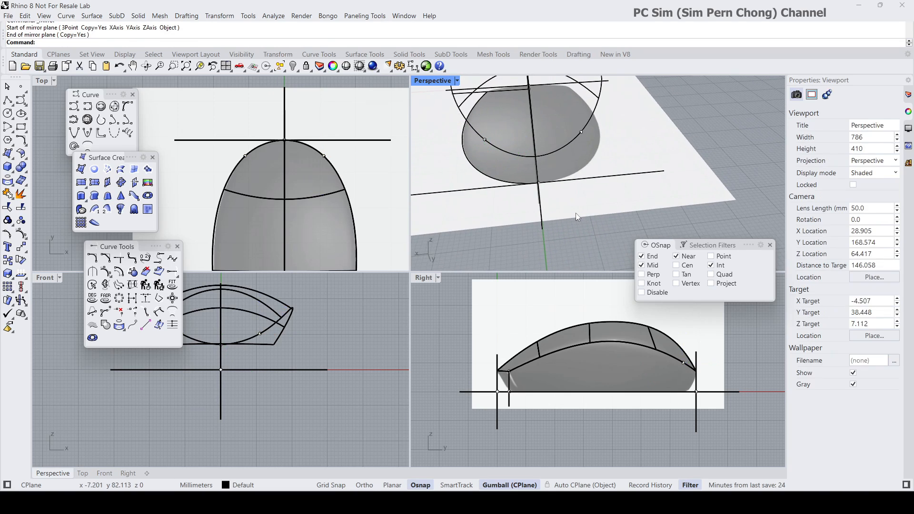
With Point and Perp snaps enabled, draw a degree 3 interpolated curve from the side point over the centre profile to the mirrored point
double_click(429, 82)
right_click_drag(418, 149, 480, 249)
scroll(493, 214, "down", 2)
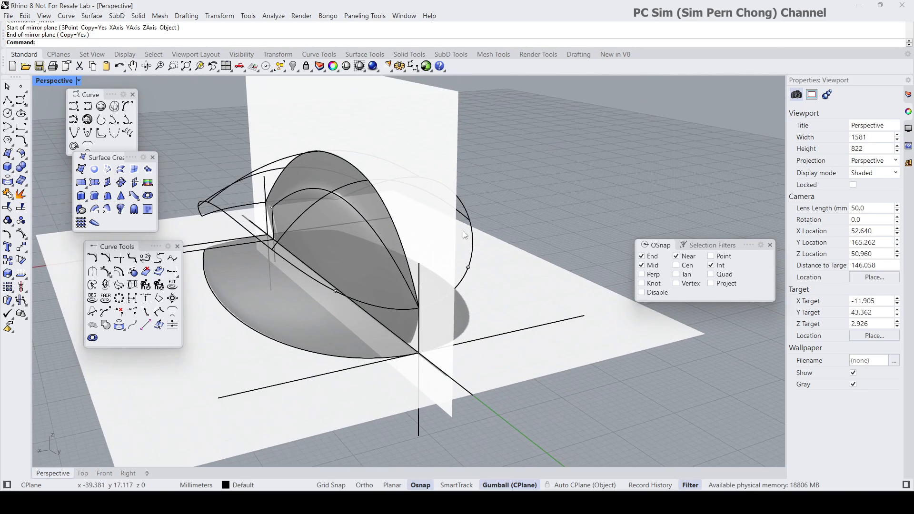
left_click(101, 120)
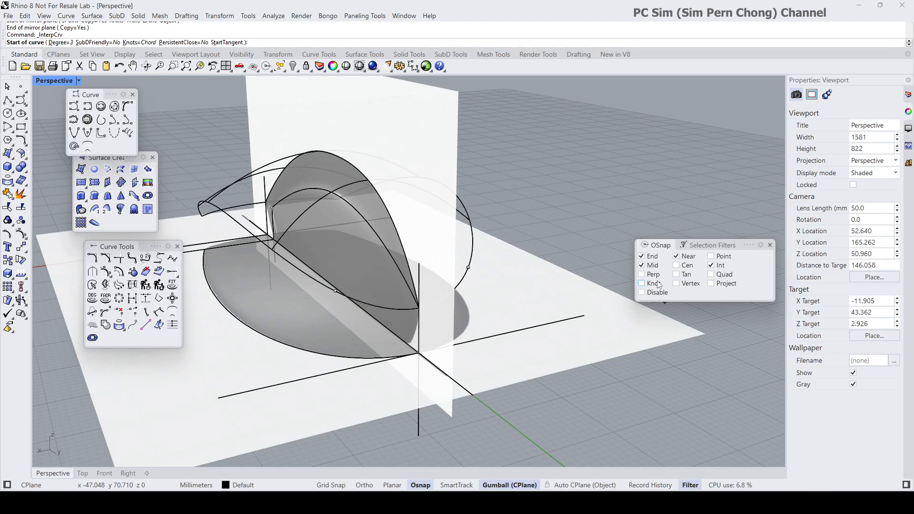
right_click_drag(530, 281, 532, 285)
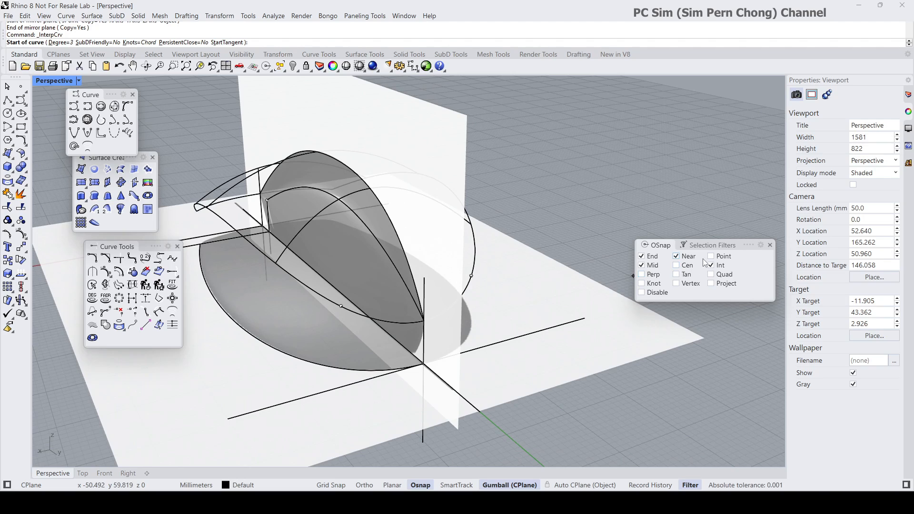
left_click(712, 257)
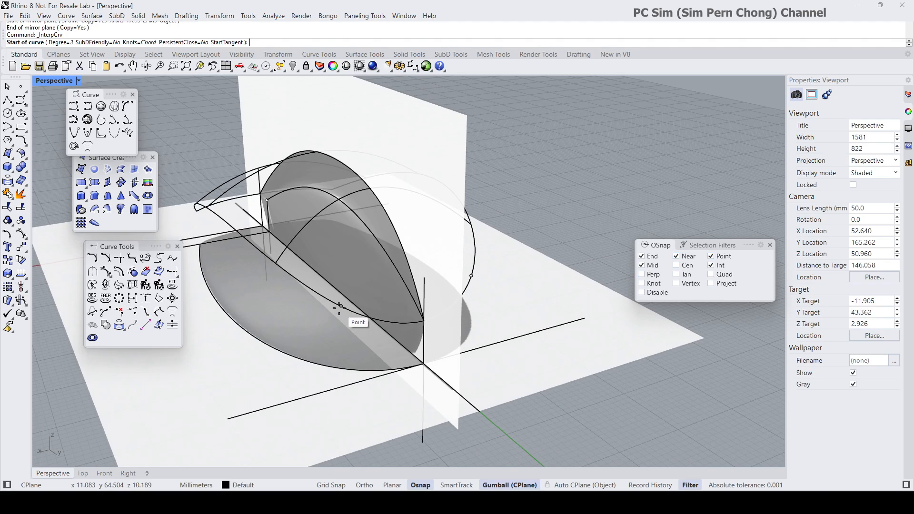
left_click(340, 307)
left_click(643, 275)
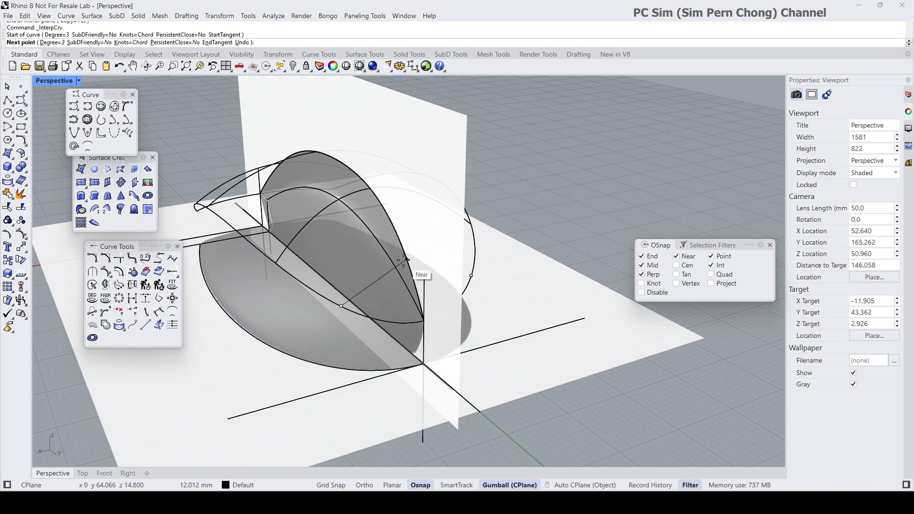
right_click_drag(405, 263, 400, 229)
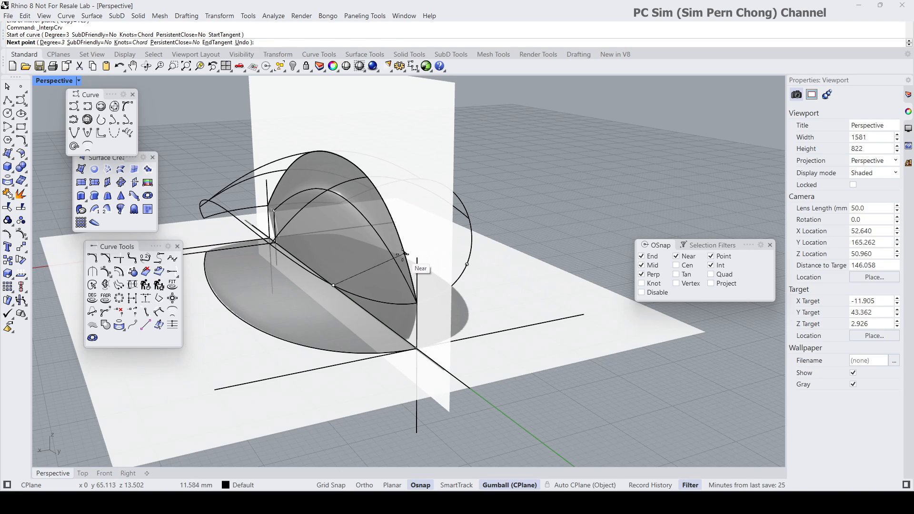
left_click(404, 252)
left_click(470, 266)
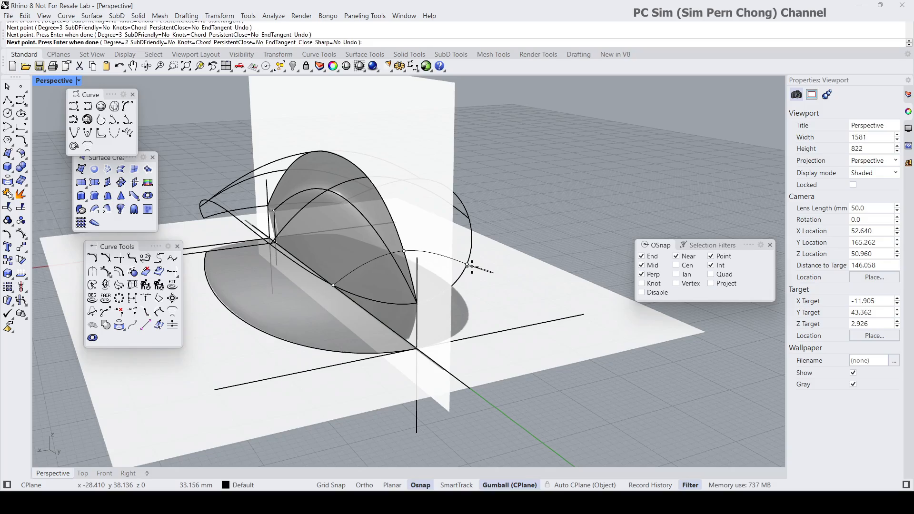
key("Return")
right_click_drag(472, 265, 216, 209)
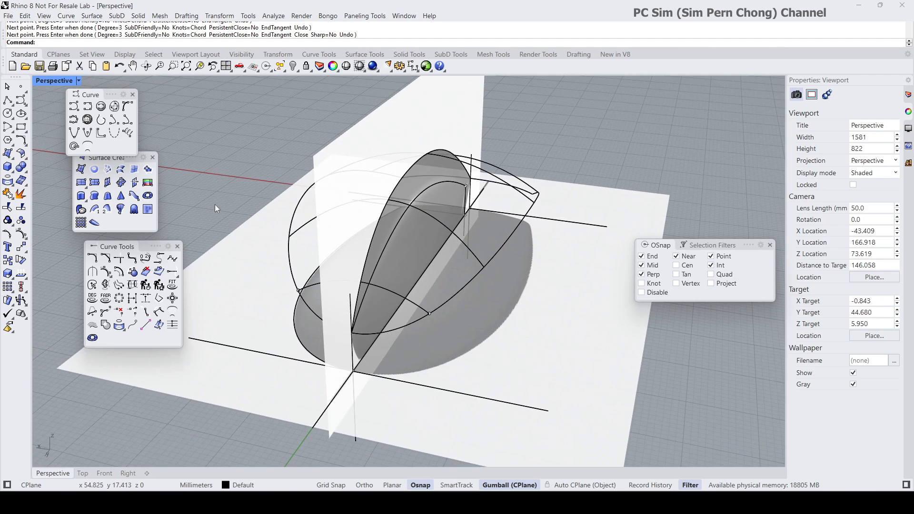
left_click(151, 174)
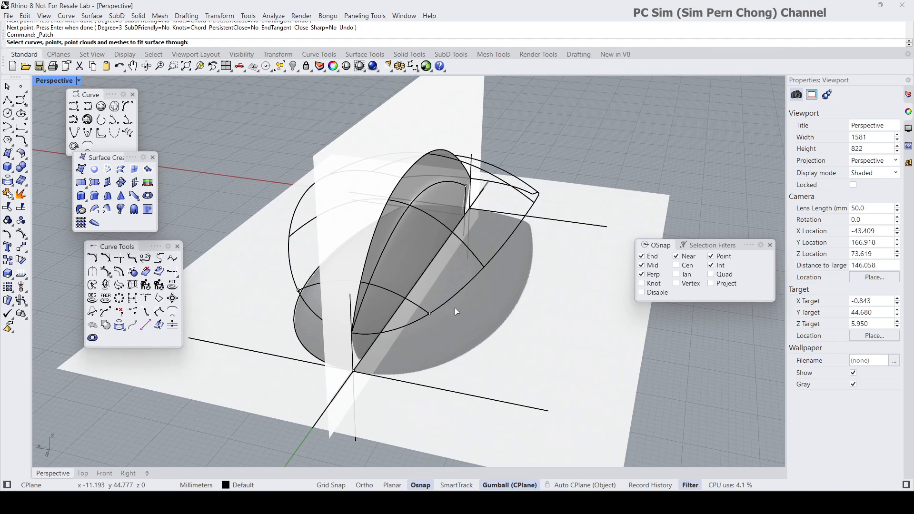
left_click(414, 306)
left_click(410, 324)
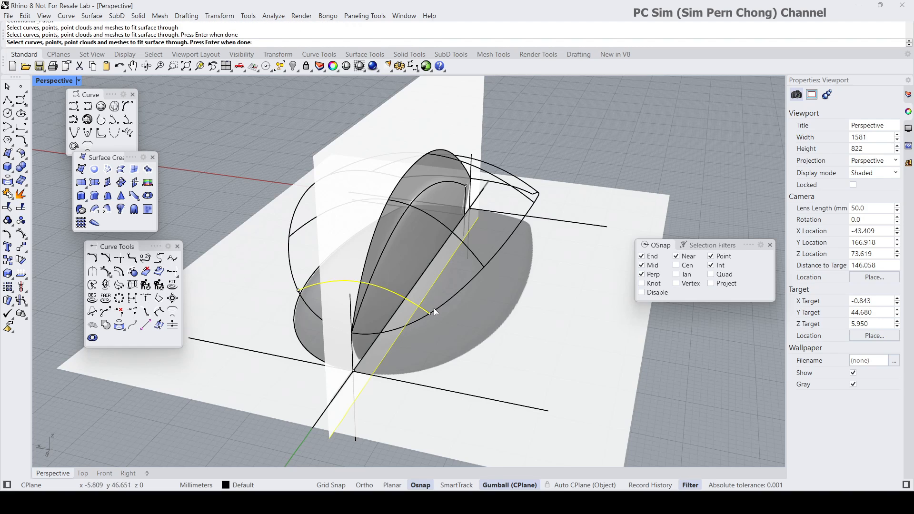
key("Return")
Preview a Patch surface with 10 U and 10 V spans through the side, centre profile, front edge and cross-section curves, including the new rear section
left_click(418, 316)
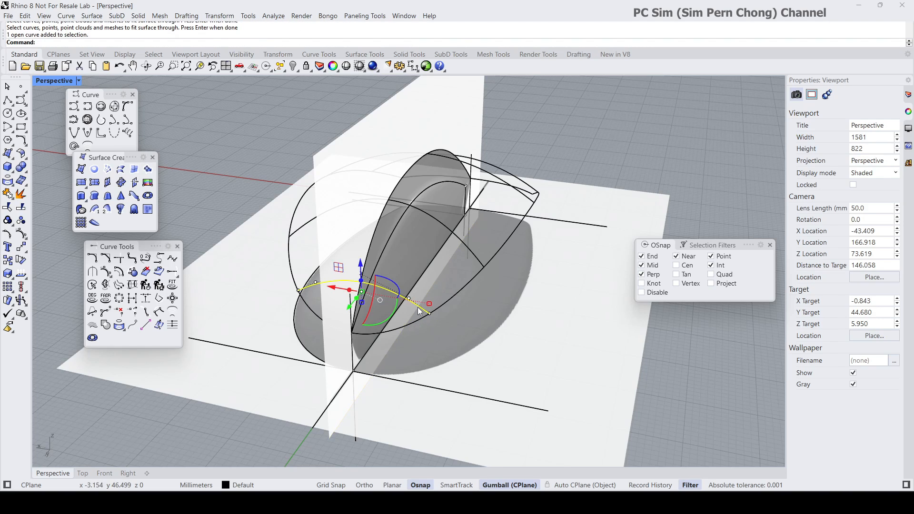
left_click(427, 322, "shift")
left_click(478, 262, "shift")
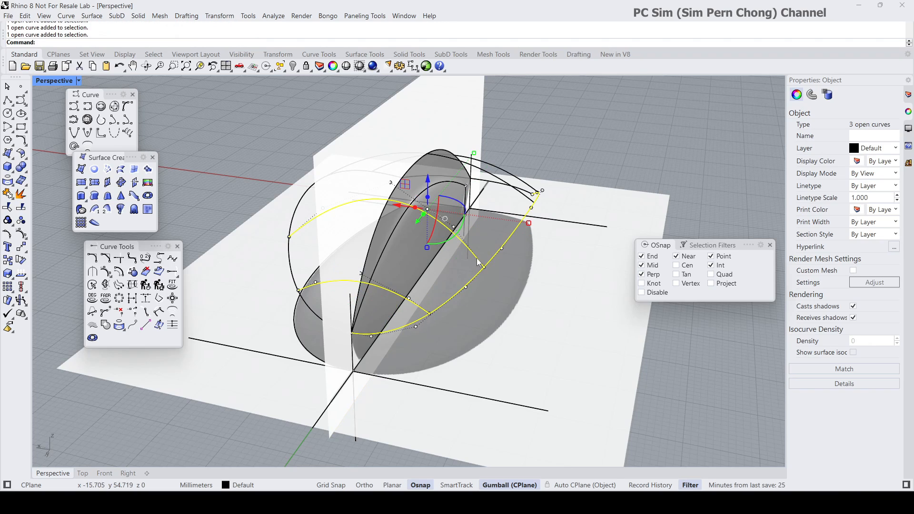
left_click(371, 245, "shift")
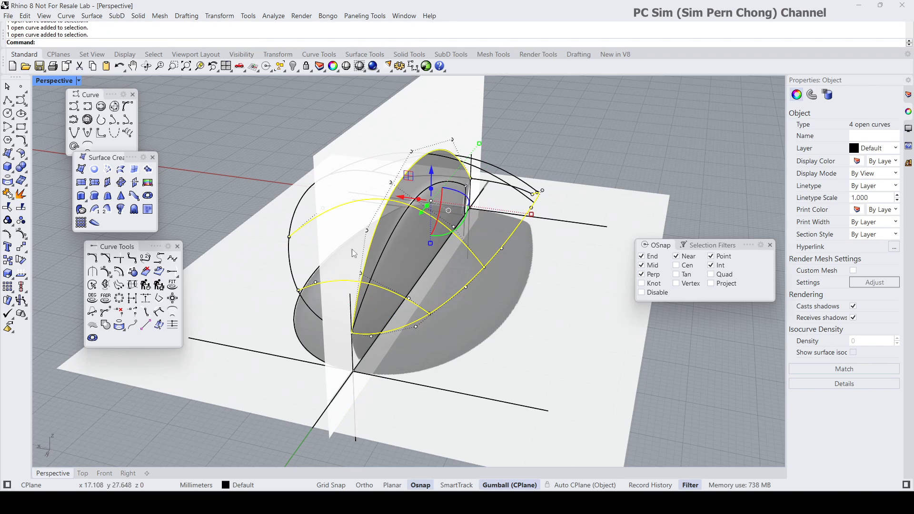
left_click(296, 277, "shift")
right_click_drag(297, 277, 467, 276)
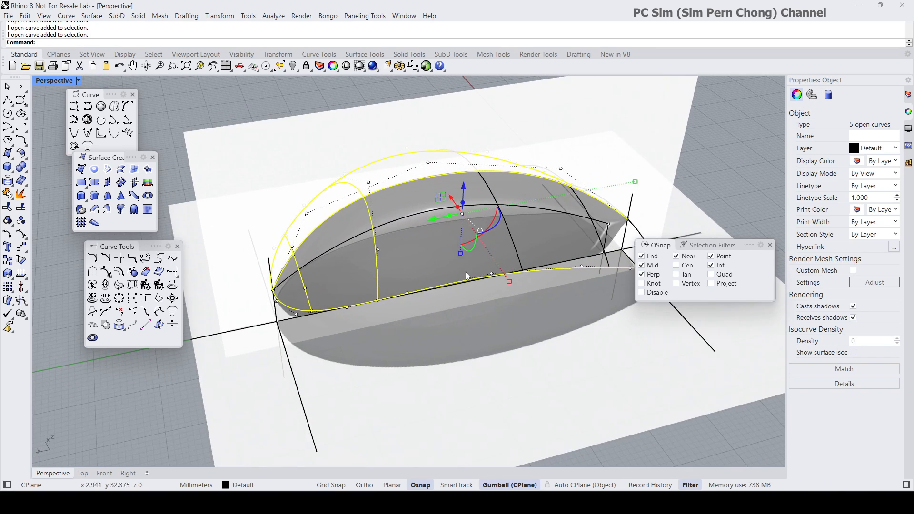
left_click(517, 258, "shift")
right_click_drag(517, 259, 437, 266)
left_click(478, 256, "shift")
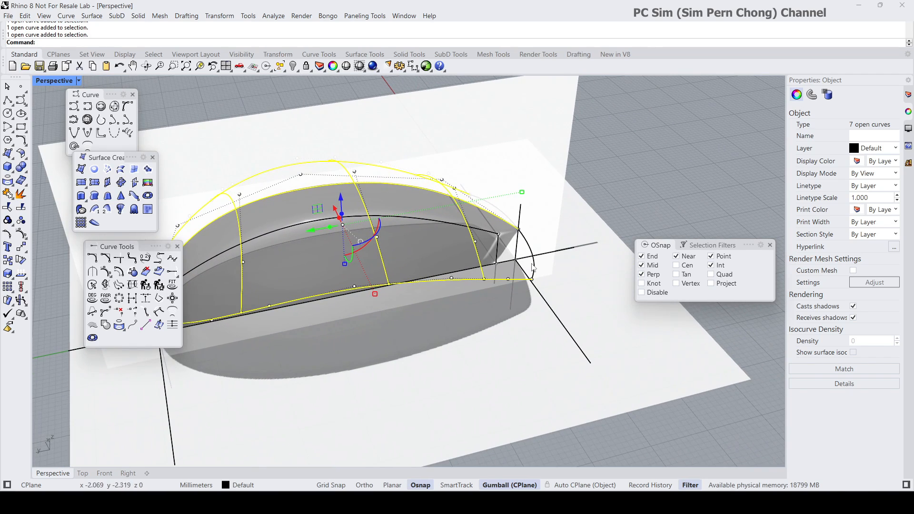
right_click(561, 280)
left_click(614, 379)
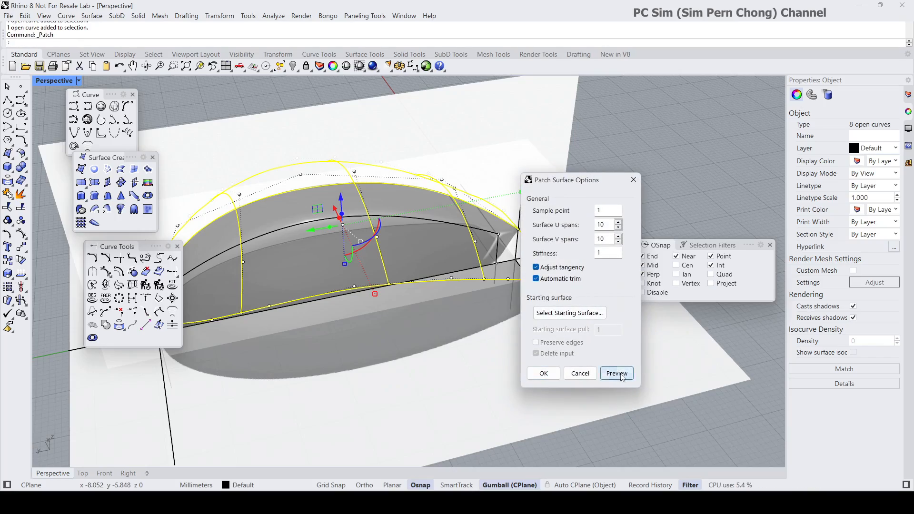
Inspect the patch preview and compare it with stiffness 2 and stiffness 1
right_click_drag(357, 312, 428, 348)
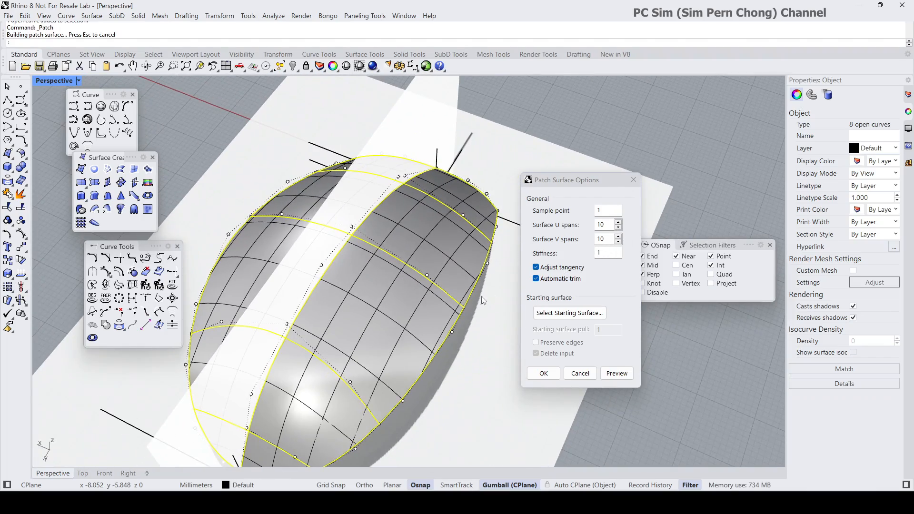
right_click_drag(484, 300, 456, 254)
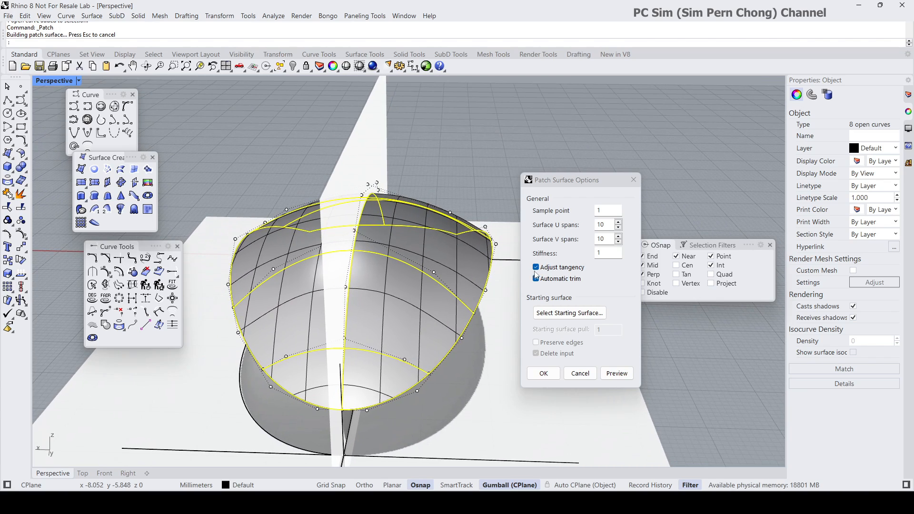
double_click(615, 255)
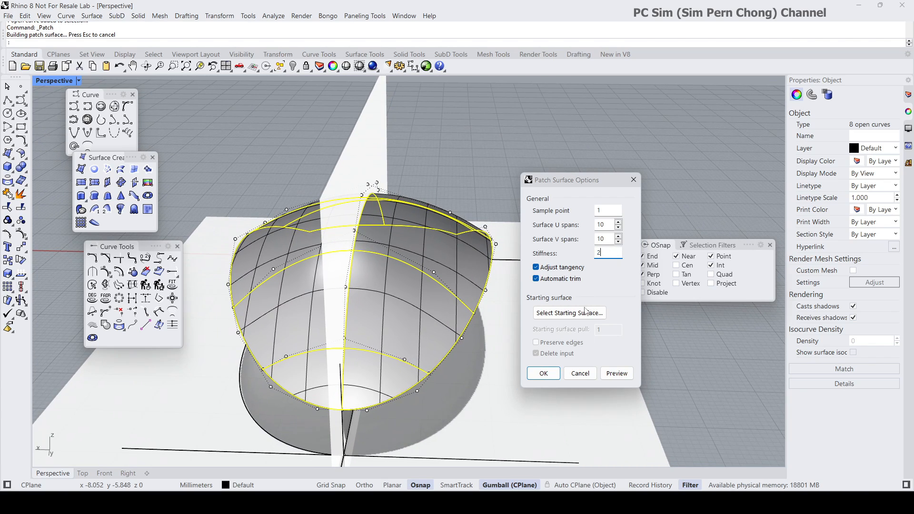
type("2")
left_click(616, 373)
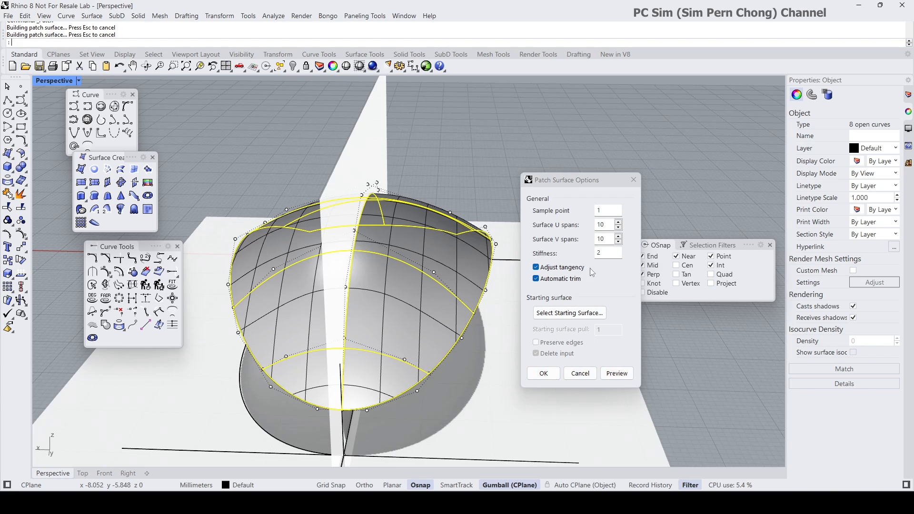
double_click(597, 253)
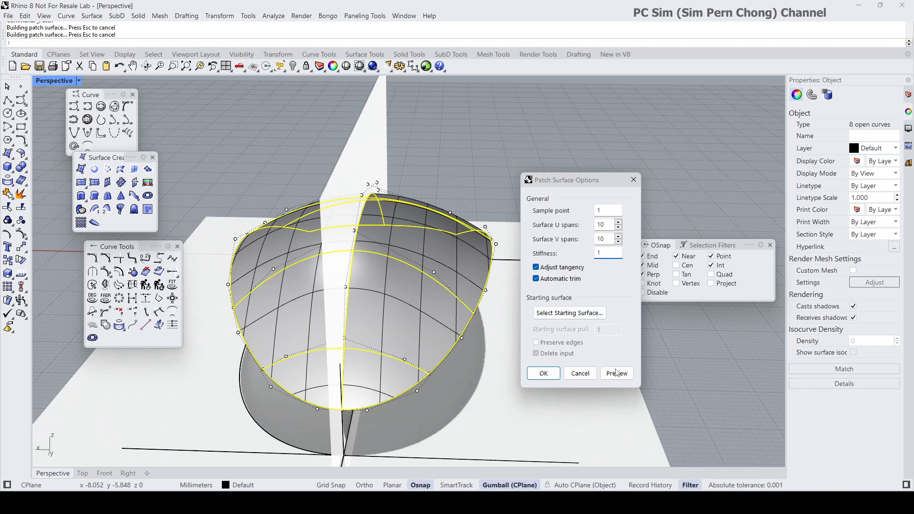
type("1")
left_click(616, 374)
right_click_drag(481, 355, 467, 371)
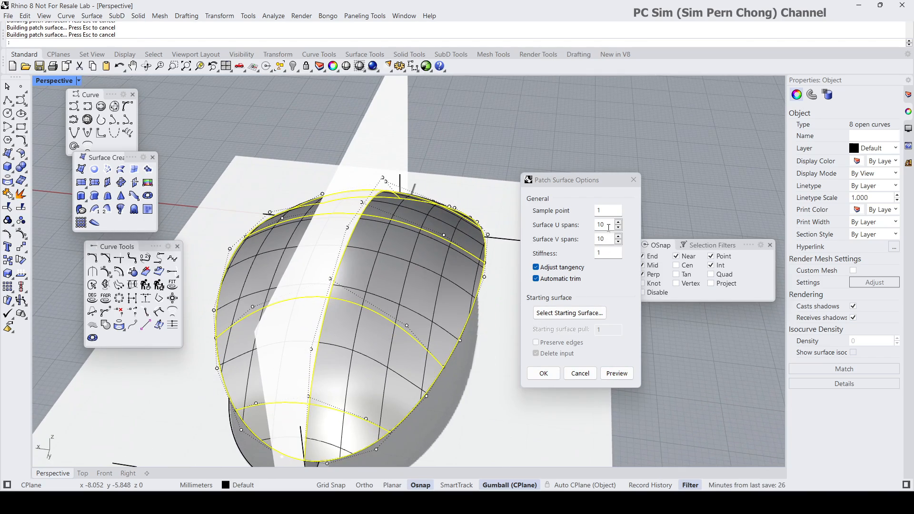
Set the patch's U spans to 16, preview it, and create the top surface
double_click(609, 227)
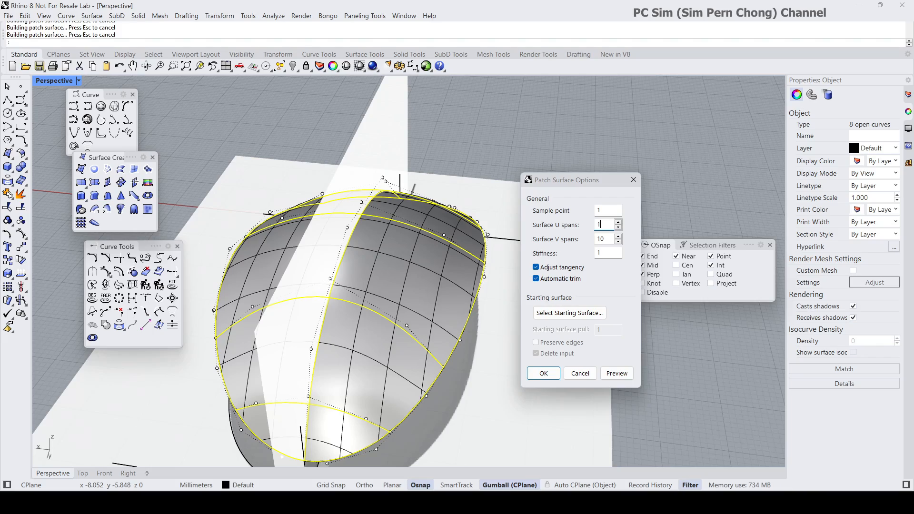
left_click(616, 372)
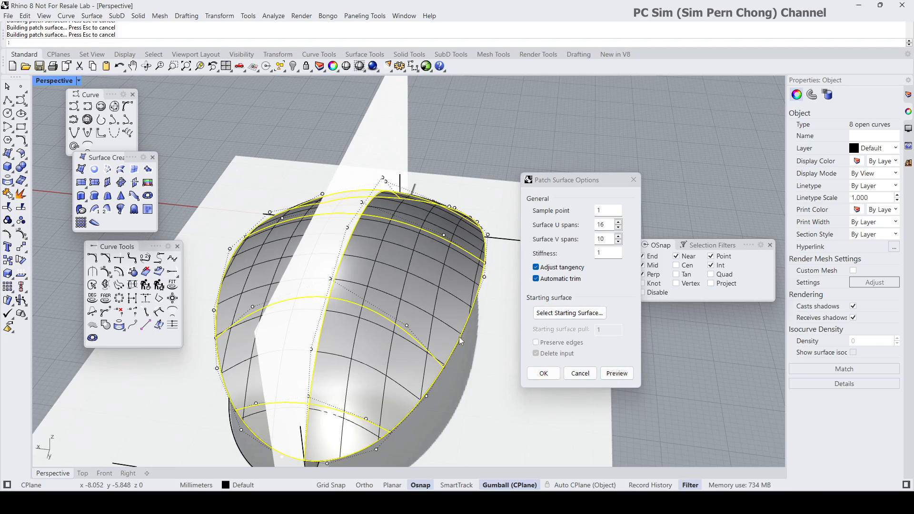
right_click_drag(486, 355, 386, 330)
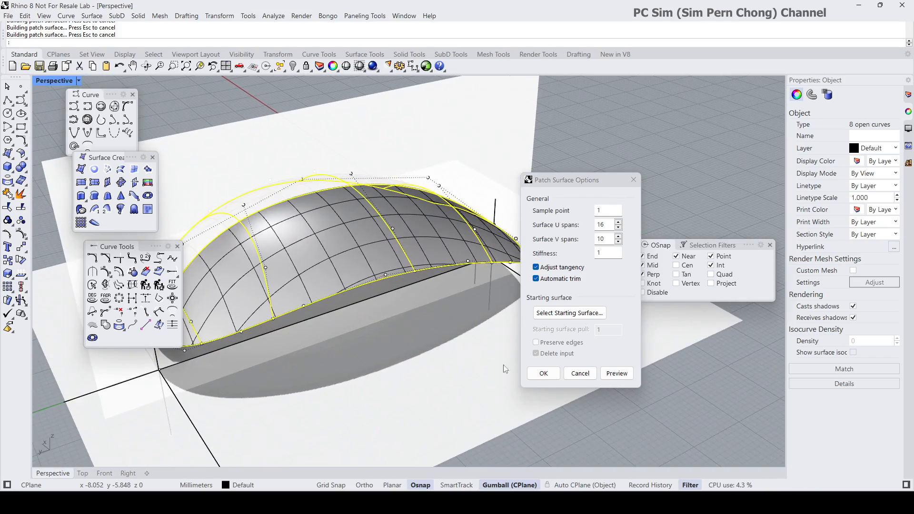
left_click(544, 374)
right_click_drag(481, 356, 462, 347)
left_click(462, 347)
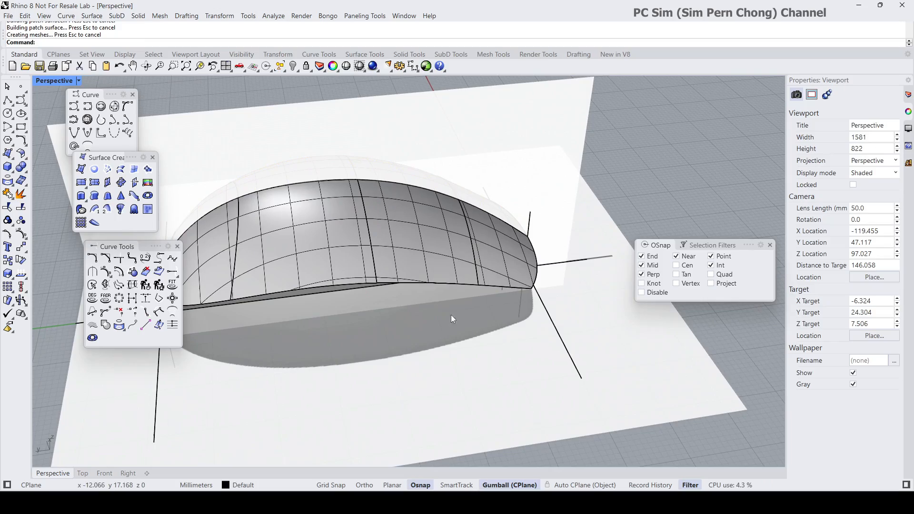
left_click(416, 253)
mouse_move(416, 254)
right_mouse_down()
mouse_move(327, 220)
mouse_move(541, 265)
mouse_move(541, 337)
mouse_move(296, 236)
mouse_move(490, 260)
mouse_move(477, 273)
mouse_move(457, 242)
mouse_move(410, 244)
right_mouse_up()
left_click(471, 277)
scroll(472, 277, "down", 2)
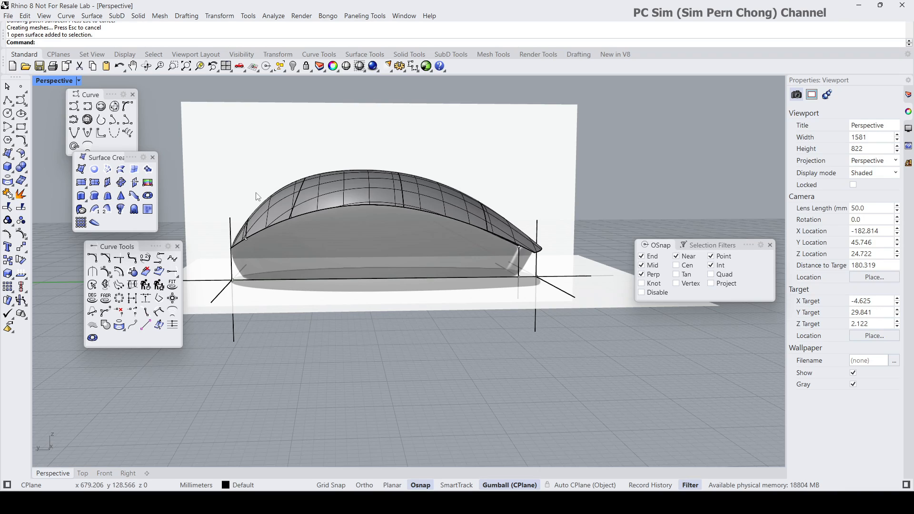
Maximize the Right view, close the Curve Tools toolbar and enable the Project object snap
double_click(46, 82)
double_click(424, 278)
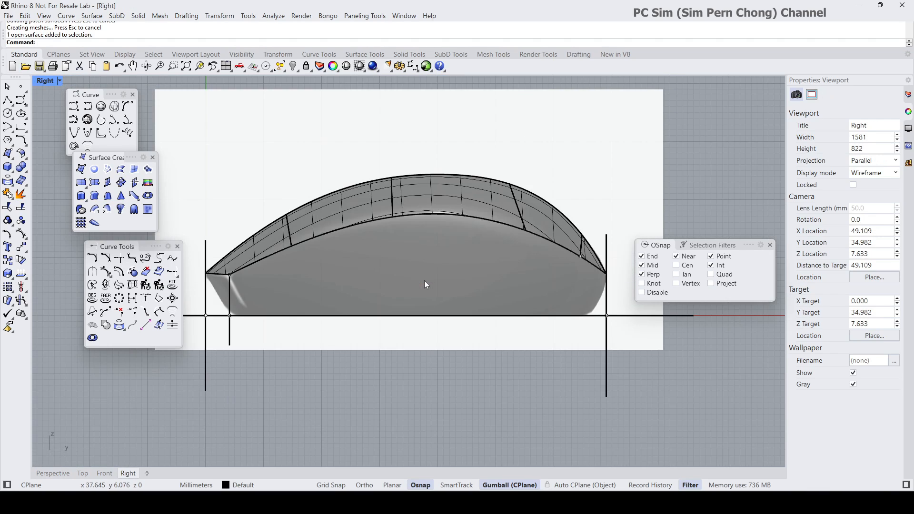
left_click_drag(156, 246, 121, 327)
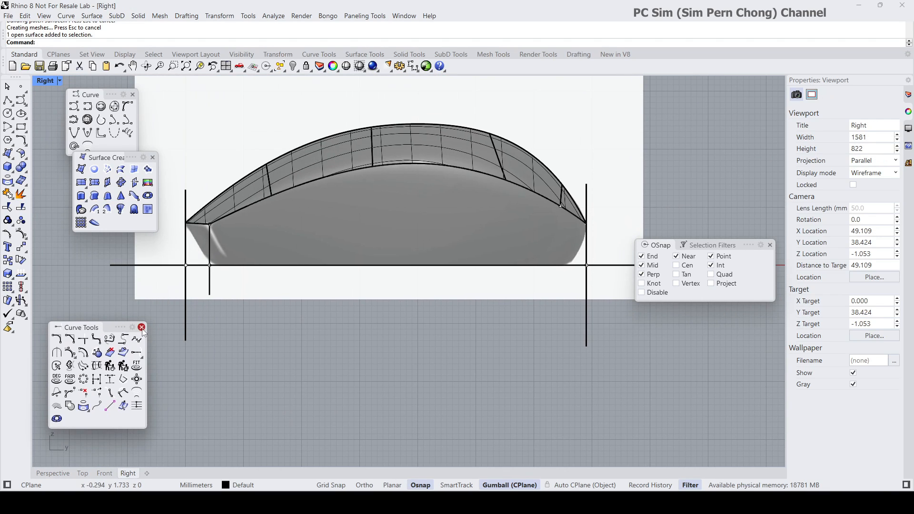
left_click(141, 328)
right_click_drag(301, 310, 229, 355)
left_click(712, 284)
scroll(513, 265, "up", 4)
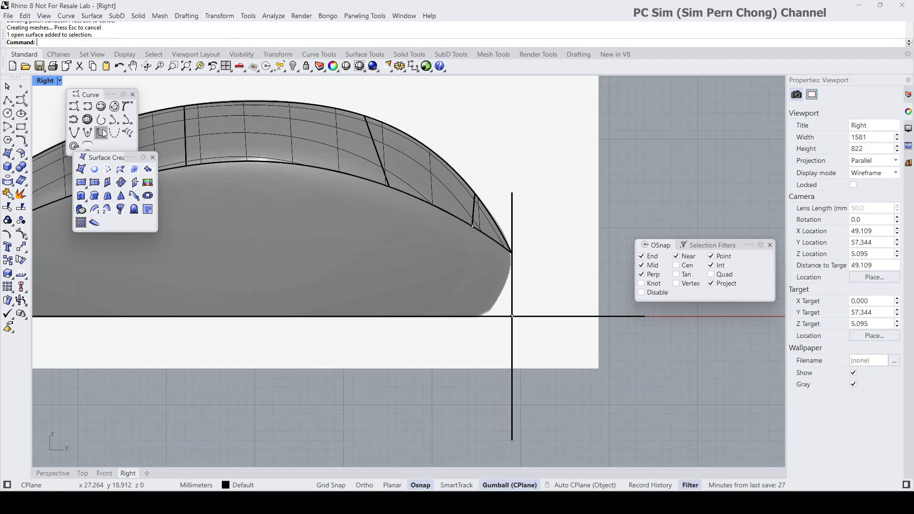
Draw a degree 3 control point curve from the top surface's rear tip down to the base line, following the picture's rear outline
left_click(76, 107)
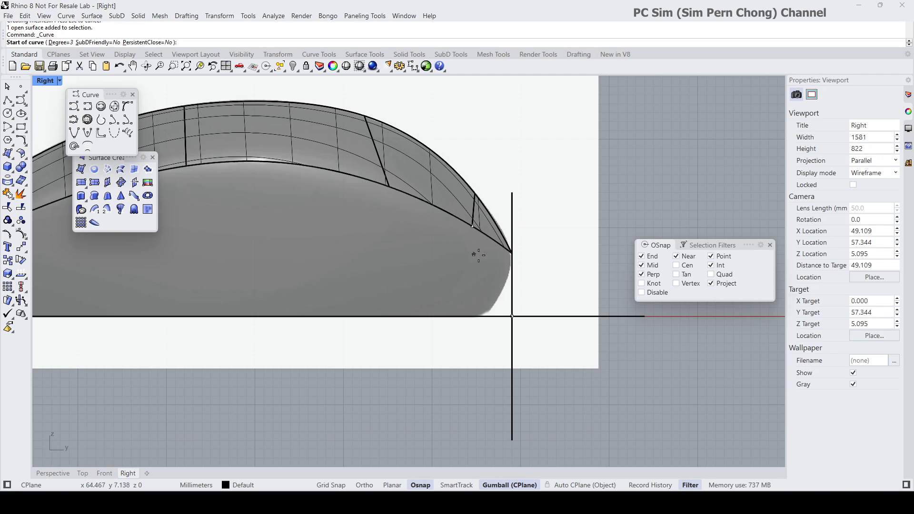
left_click(512, 254)
scroll(508, 274, "up", 4)
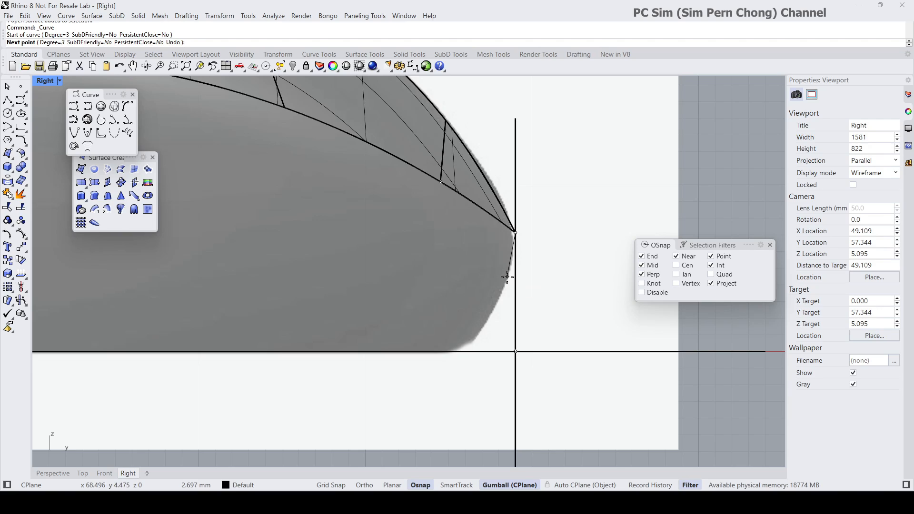
left_click(508, 276)
left_click(488, 316)
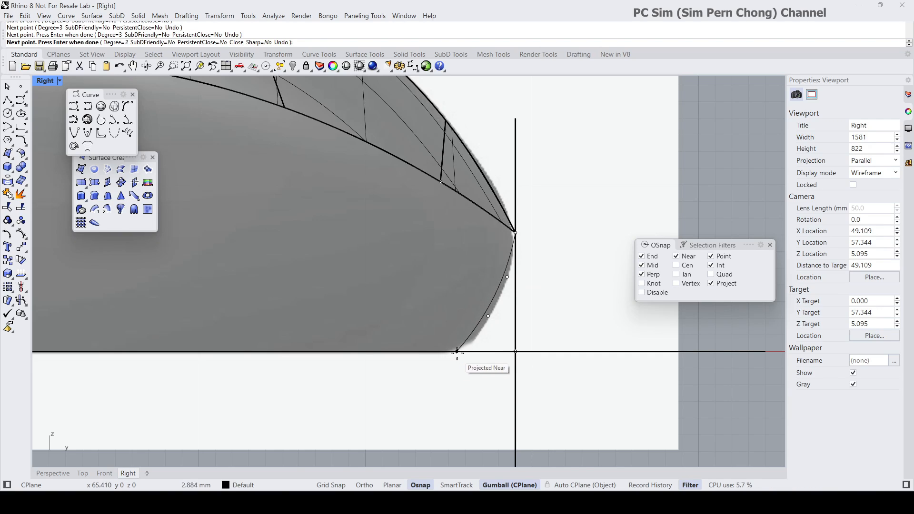
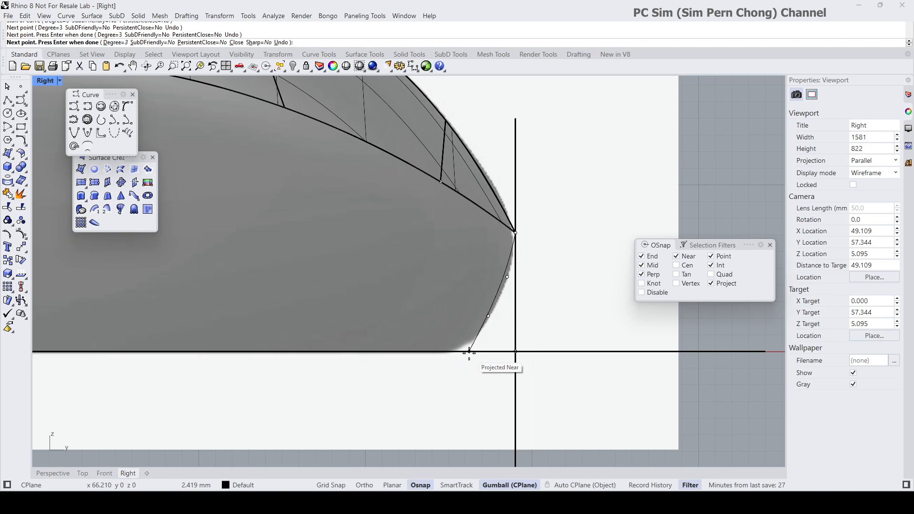
left_click(469, 352)
key("Return")
Move the lower middle control point of the rear curve outward to follow the pictured outline
left_click(486, 330)
left_click(514, 351)
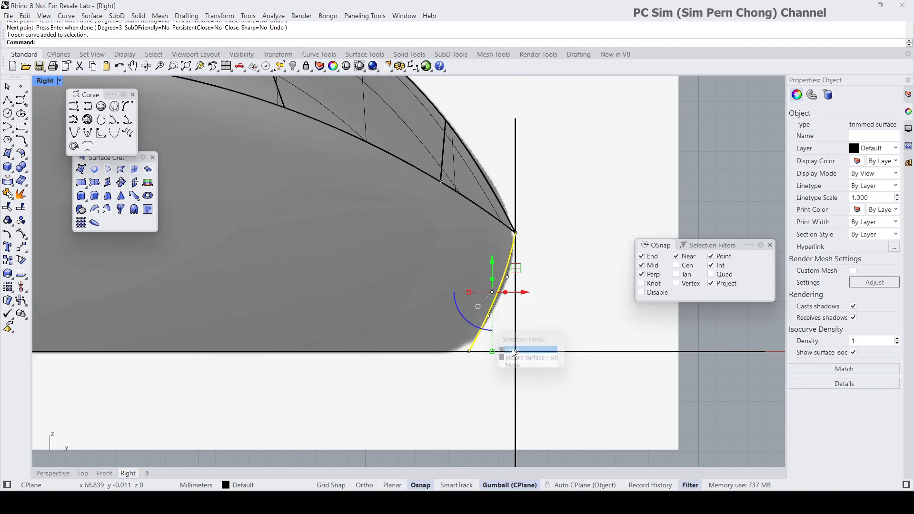
scroll(495, 325, "up", 5)
left_click(479, 307)
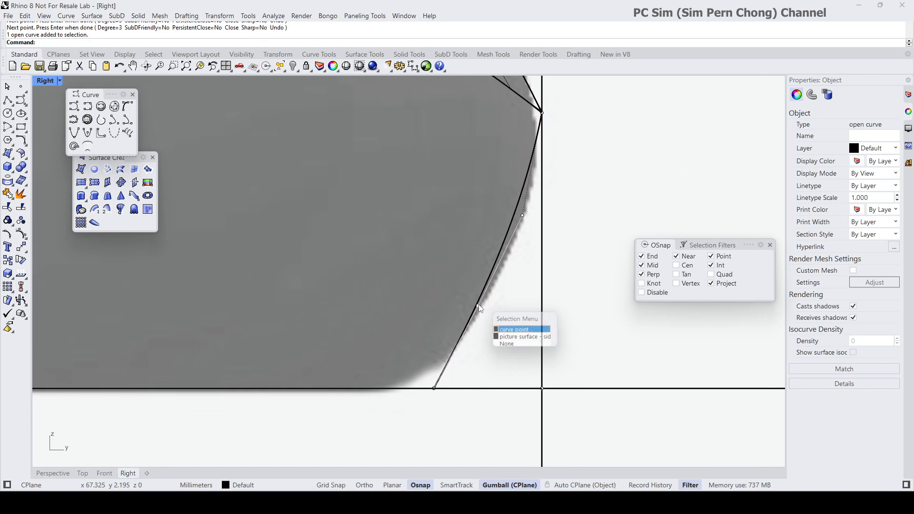
left_click(514, 330)
left_click_drag(506, 306, 512, 310)
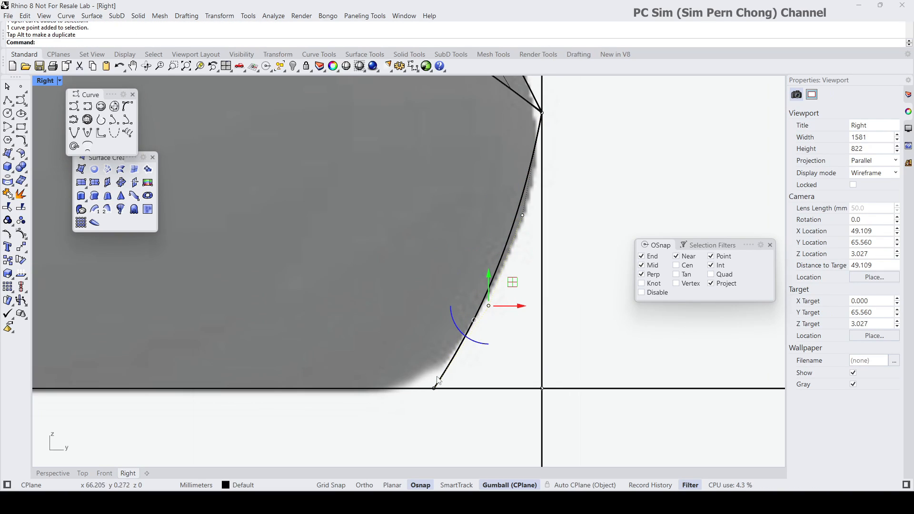
scroll(448, 376, "up", 5)
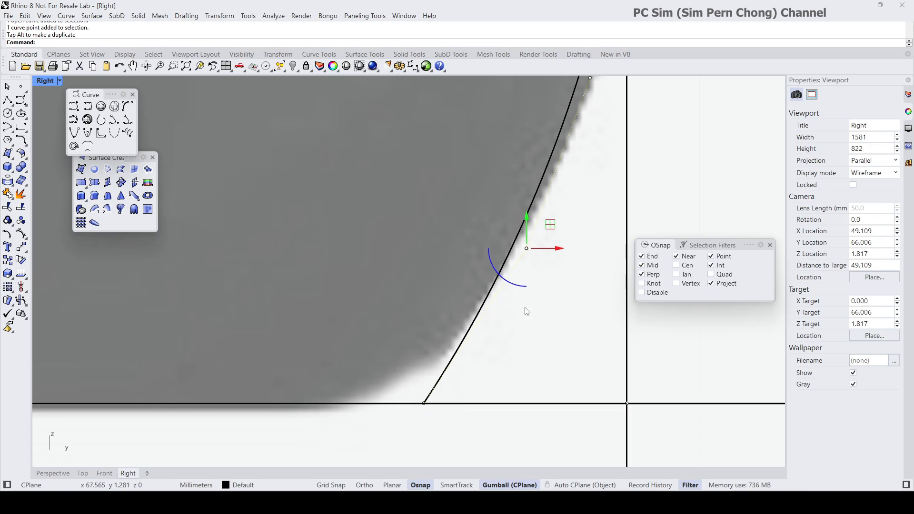
Move the upper middle control point of the rear curve outward to match the picture, and deselect everything
scroll(544, 265, "down", 4)
right_click_drag(544, 265, 511, 334)
left_click(542, 212)
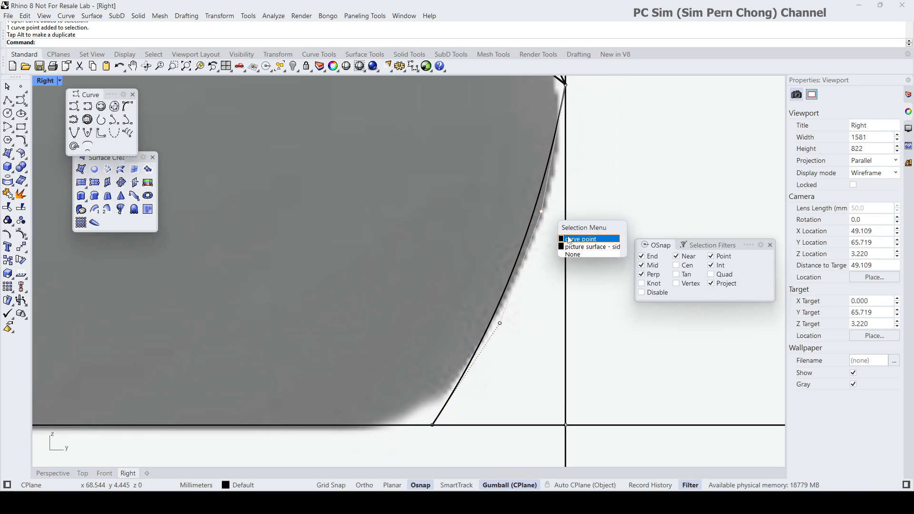
left_click(569, 239)
left_click_drag(557, 213, 568, 215)
scroll(567, 215, "down", 6)
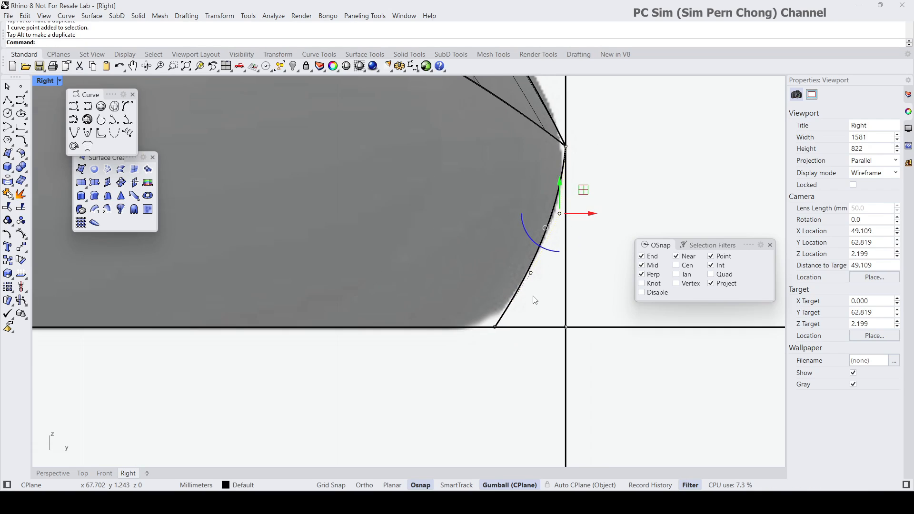
key("Escape")
key("Escape")
scroll(535, 300, "down", 5)
right_click_drag(474, 288, 513, 275)
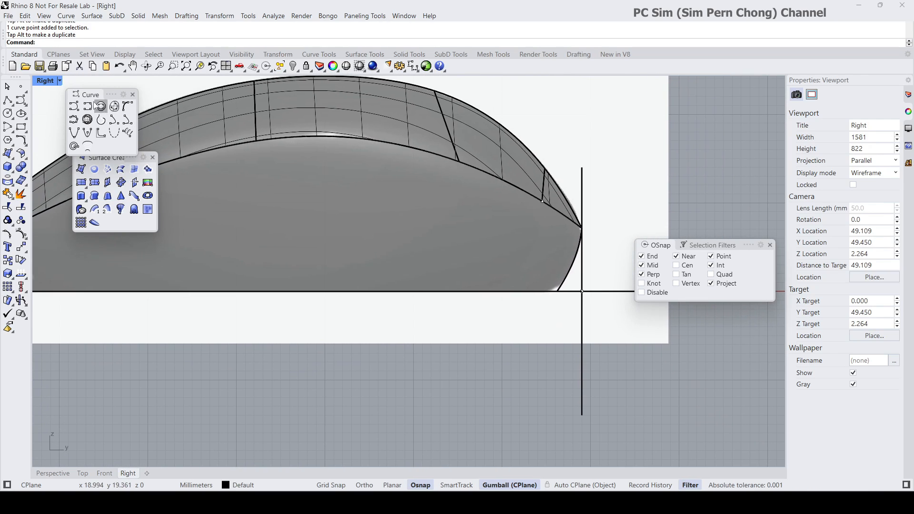
Return to the four-view layout and hide the top patch surface
double_click(44, 81)
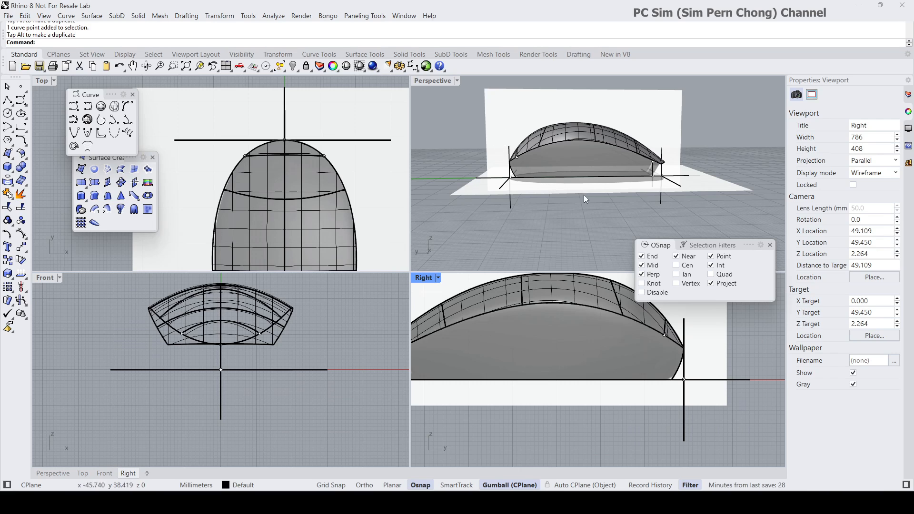
right_click_drag(622, 204, 553, 180)
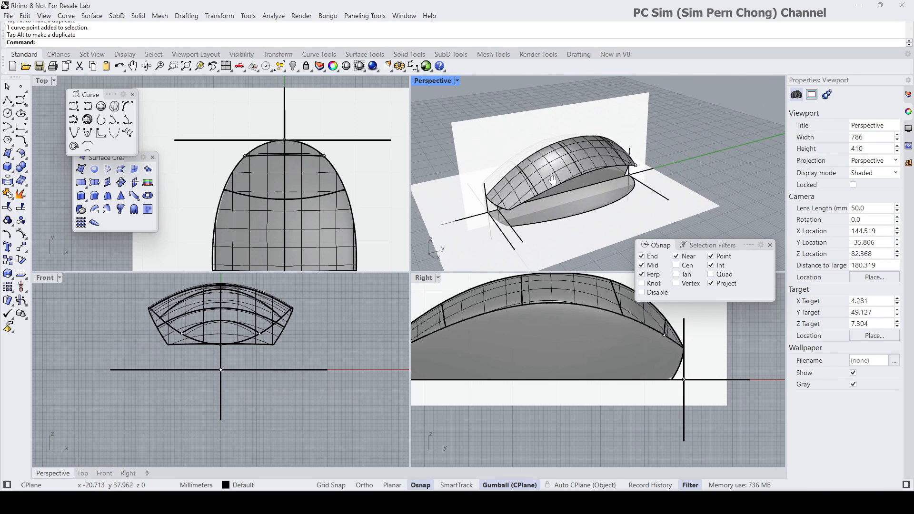
left_click(303, 179)
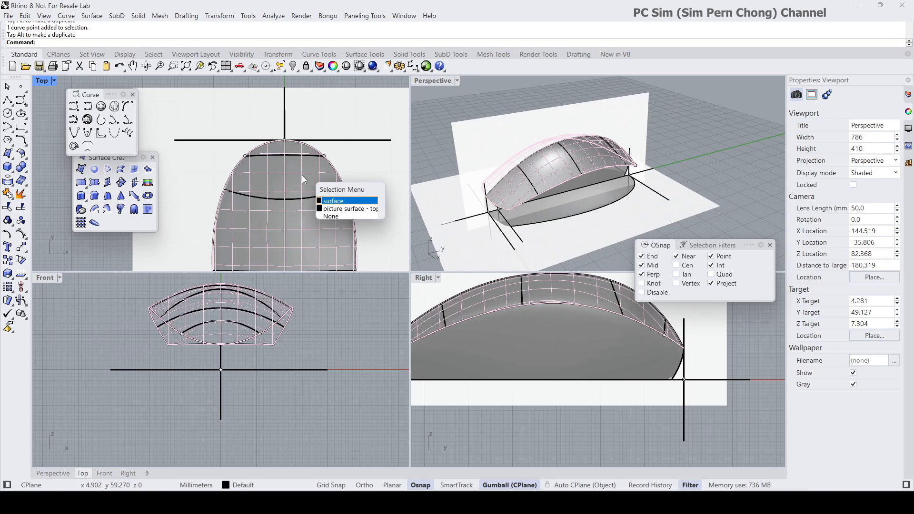
left_click(338, 200)
left_click(297, 67)
Place a point object at the lower end of the rear curve on the base line and select it
right_click_drag(593, 184, 469, 234)
scroll(632, 177, "up", 8)
right_click_drag(505, 223, 484, 210)
scroll(539, 208, "up", 4)
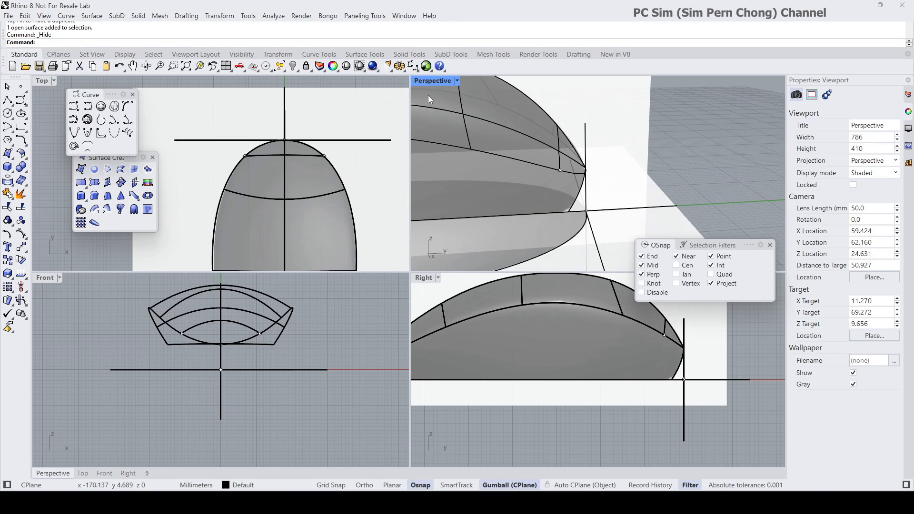
double_click(425, 82)
right_click_drag(407, 193, 394, 234, "shift")
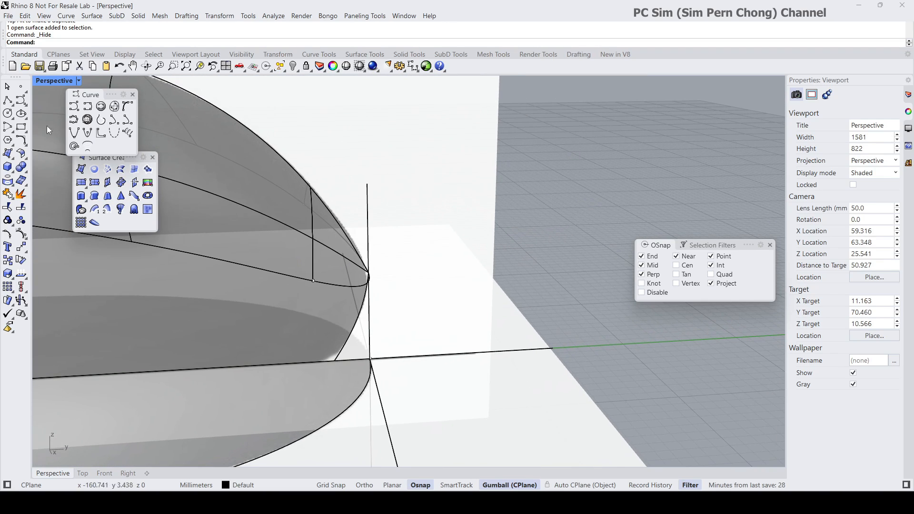
left_click(21, 86)
left_click(334, 362)
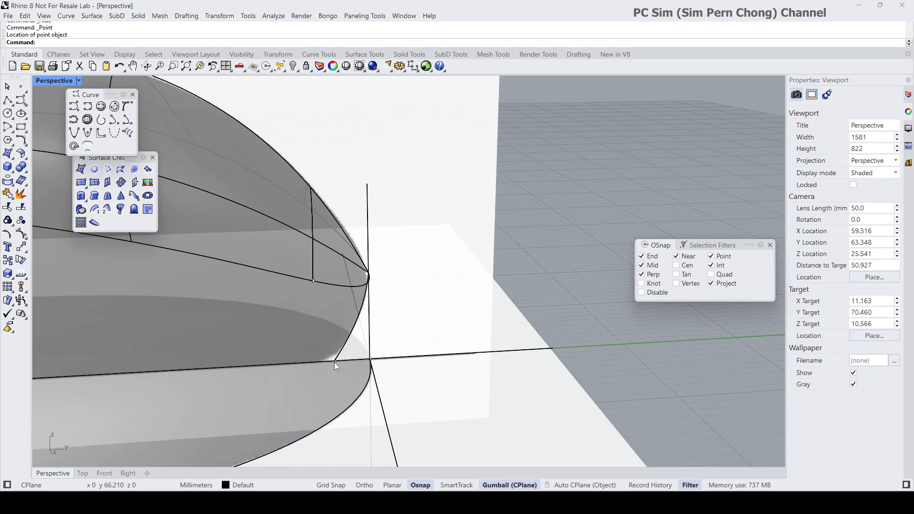
left_click(337, 362)
left_click(365, 384)
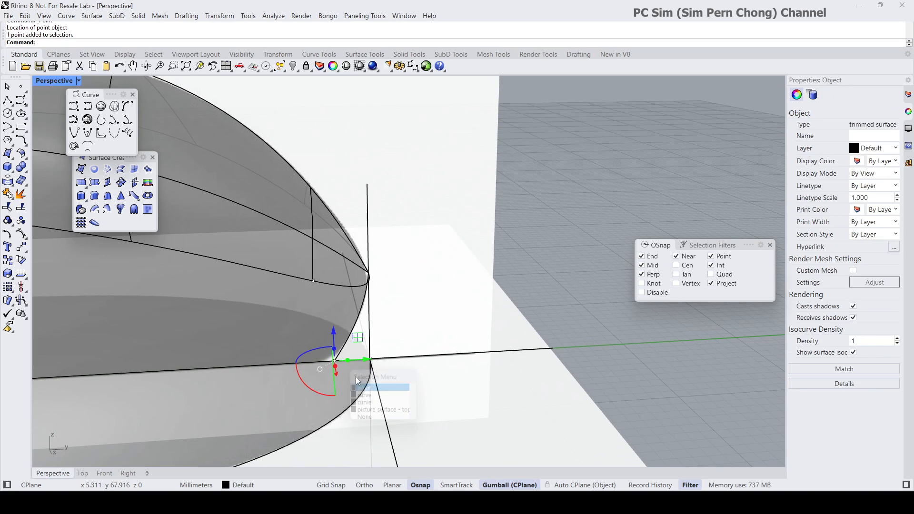
Draw a control point curve in the Top view from the rear point, starting perpendicular to the centre line, inside the right outline to near the front
double_click(43, 82)
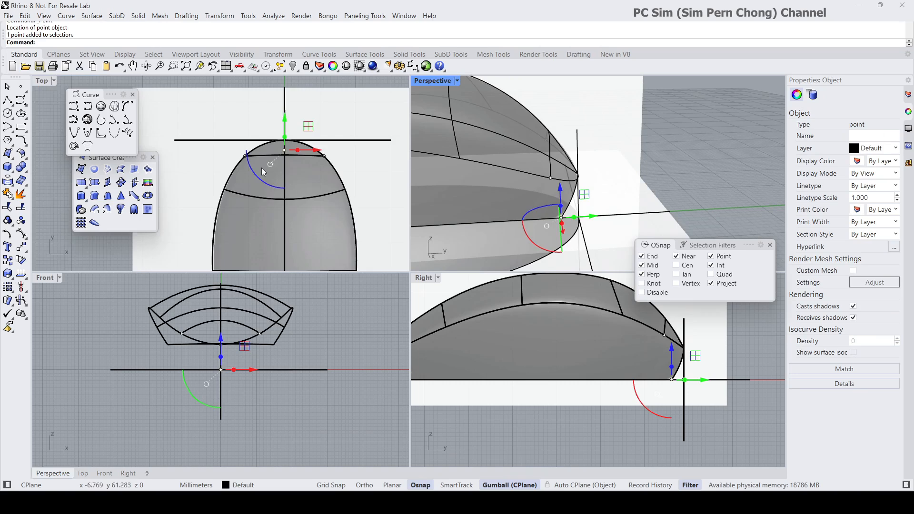
scroll(263, 172, "up", 3)
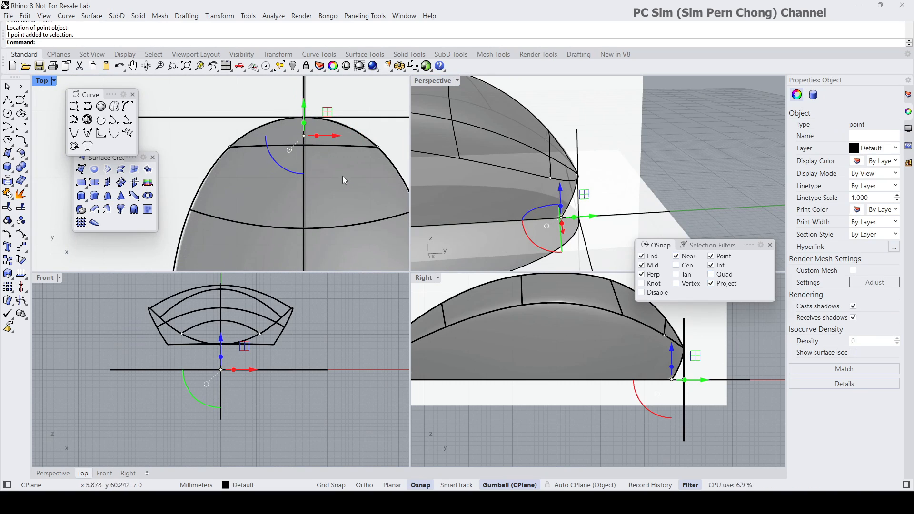
scroll(340, 179, "down", 5)
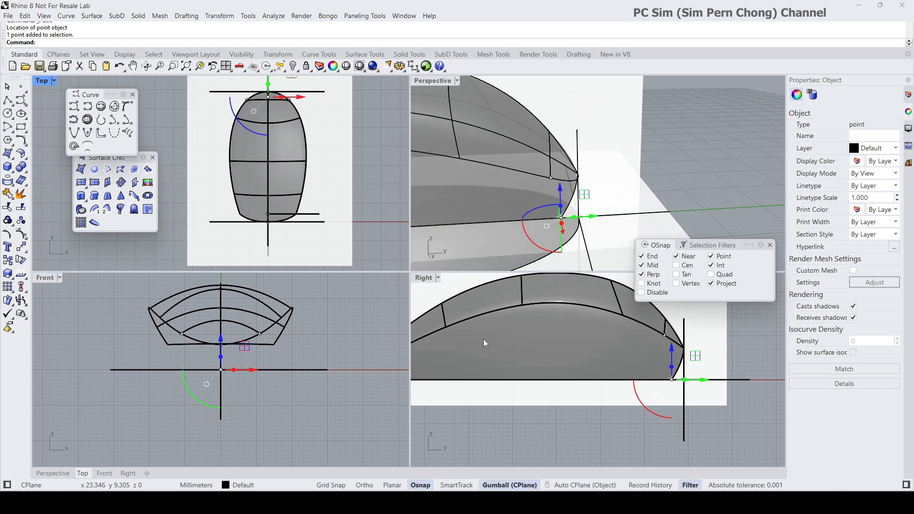
scroll(485, 343, "up", 5)
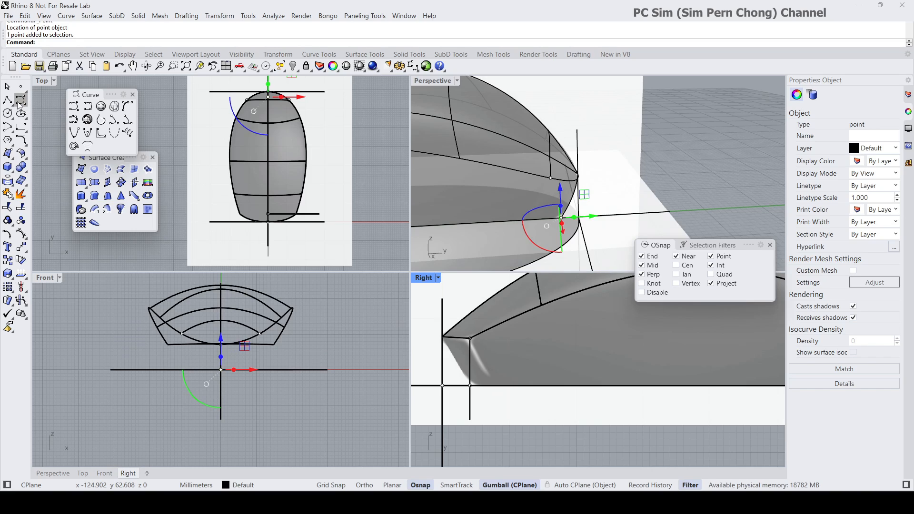
left_click(74, 107)
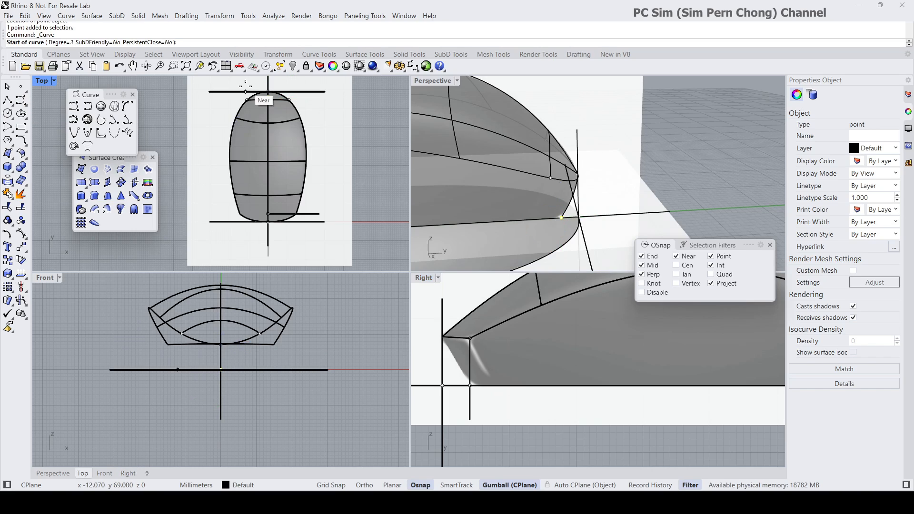
right_click_drag(265, 98, 253, 152)
double_click(43, 81)
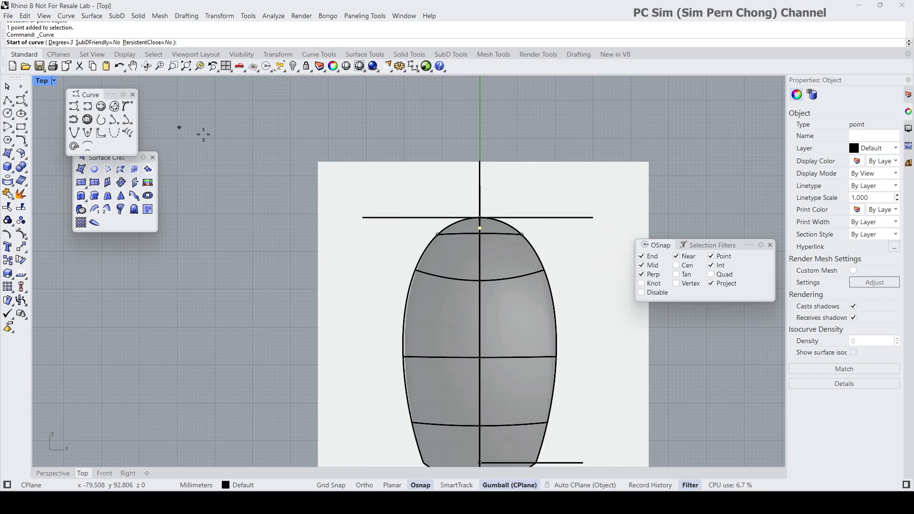
scroll(300, 188, "up", 5)
left_click(350, 203)
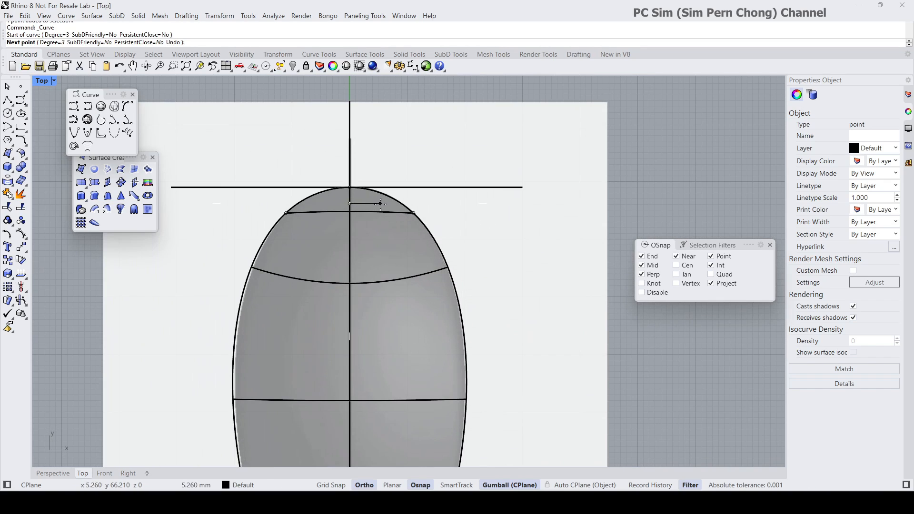
left_click(385, 203, "shift")
left_click(420, 244)
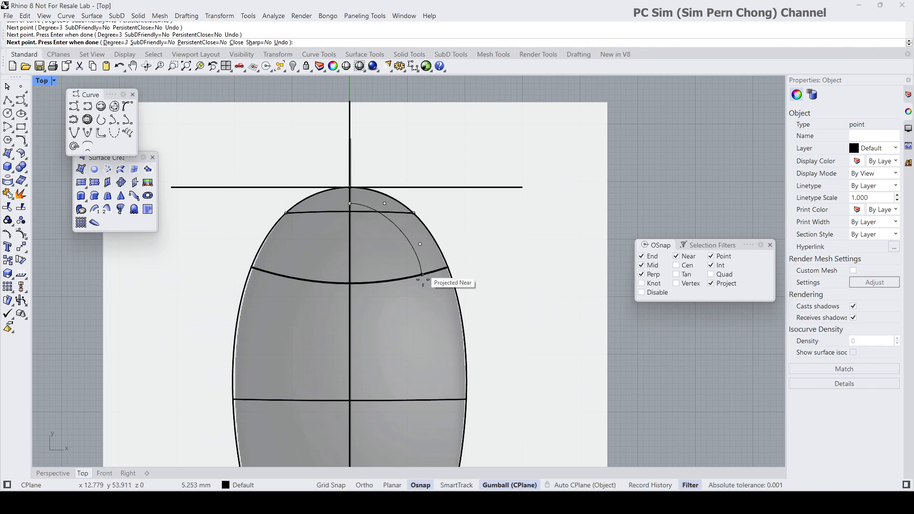
left_click(435, 313)
right_click_drag(440, 320, 421, 212)
left_click(420, 262)
right_click_drag(423, 302, 409, 213)
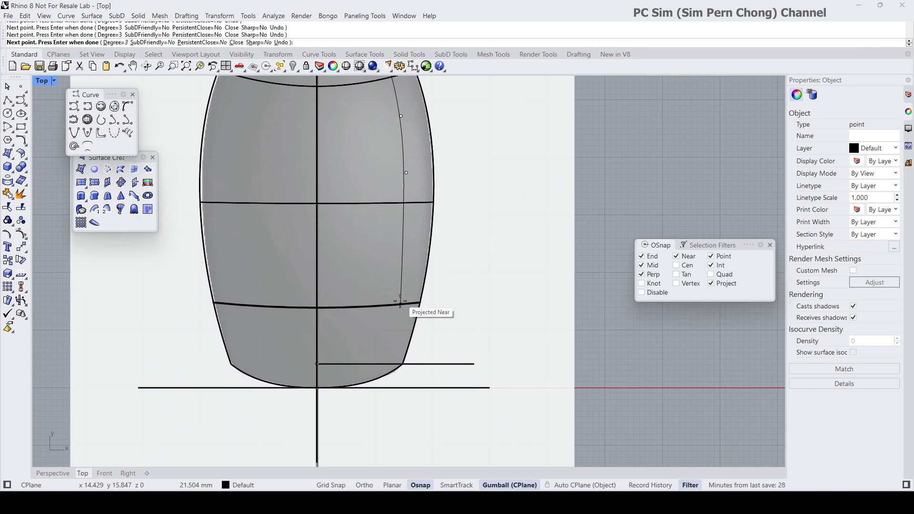
left_click(386, 352)
right_click(386, 353)
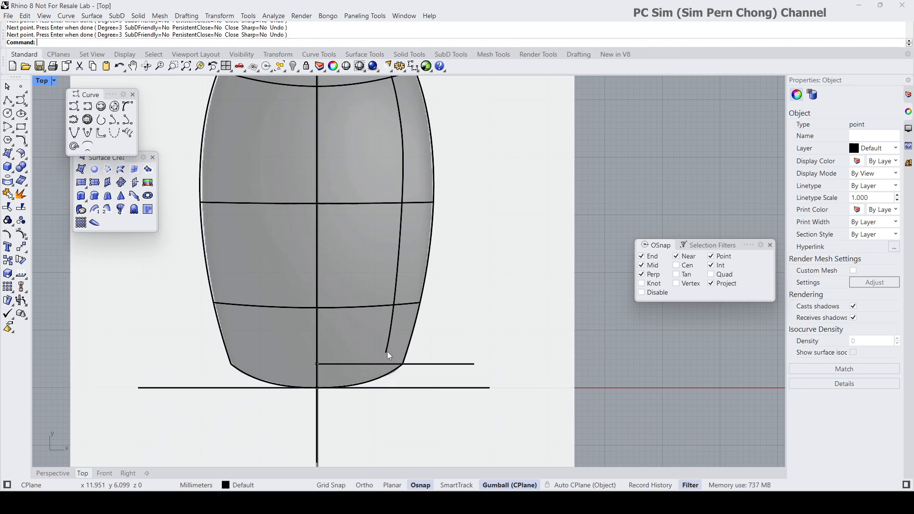
Place a point object on the base centre line near the front and extrude it sideways into a straight line
double_click(41, 83)
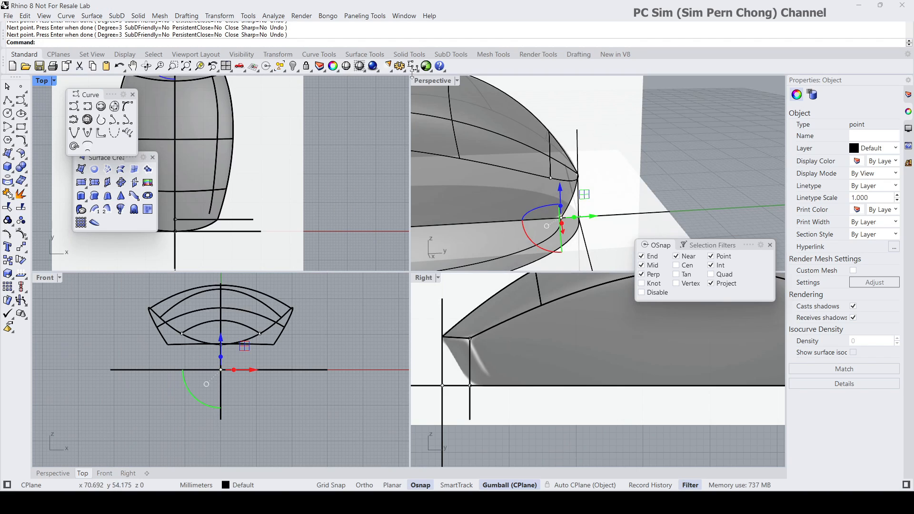
double_click(435, 81)
right_click_drag(286, 291, 325, 265)
scroll(135, 286, "up", 5)
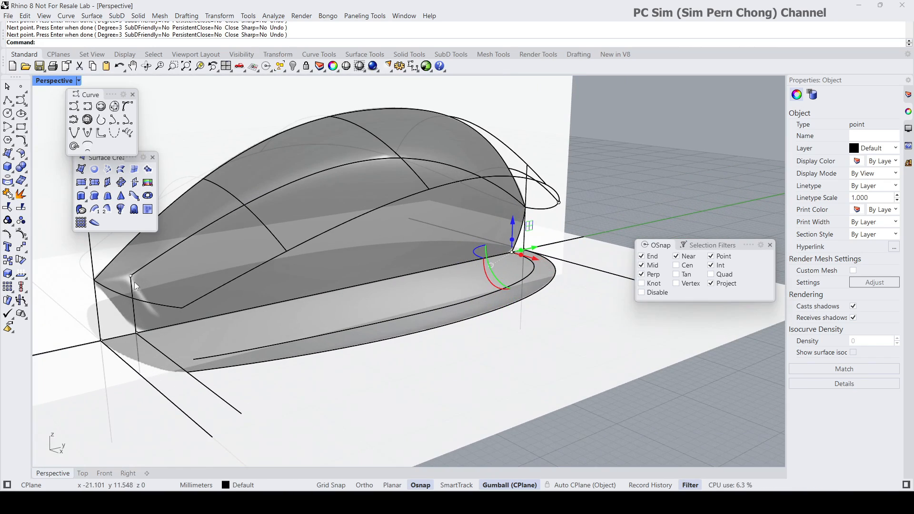
left_click(21, 87)
left_click(170, 325)
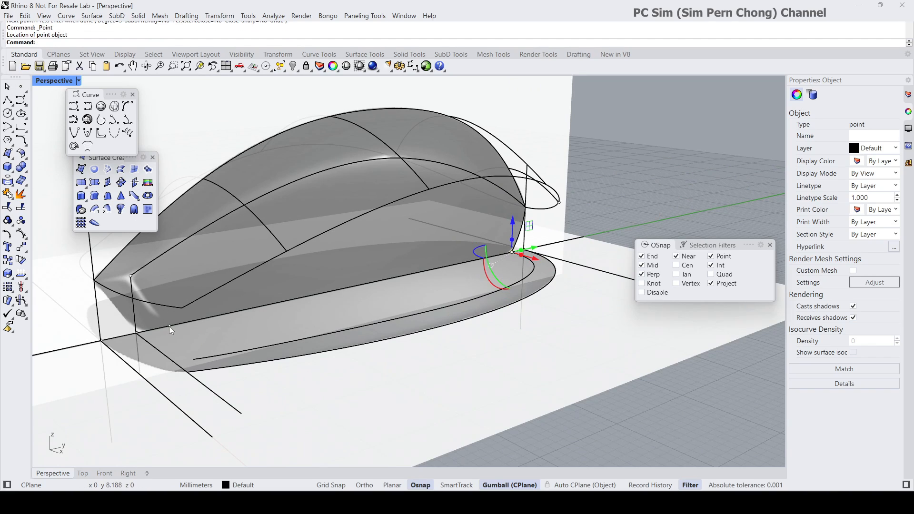
left_click(170, 329)
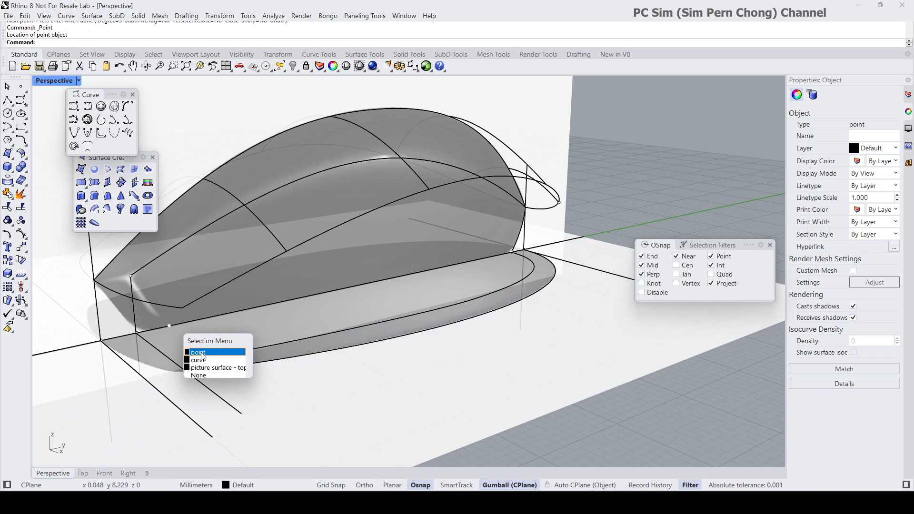
left_click(202, 355)
left_click_drag(175, 331, 269, 390)
right_click_drag(261, 360, 234, 388)
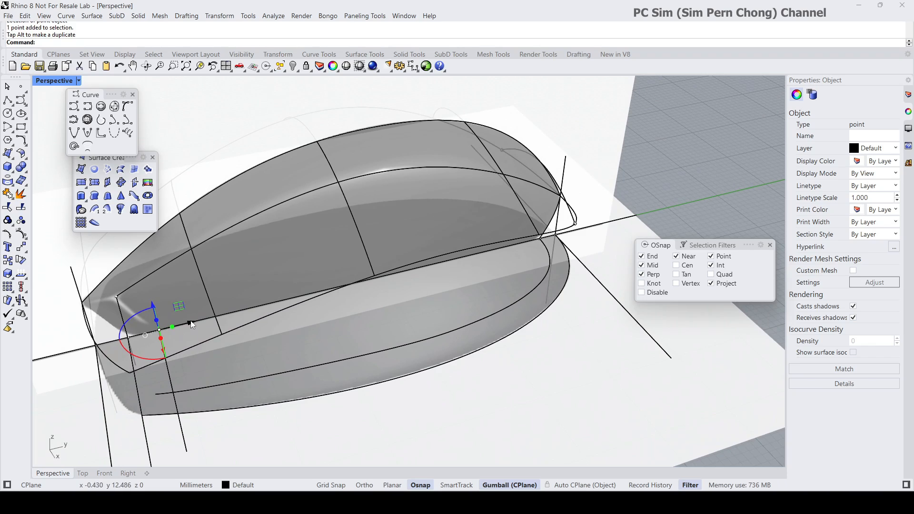
Delete the point object at the new line's inner end and move the line slightly toward the front along the base
right_click_drag(192, 325, 192, 293)
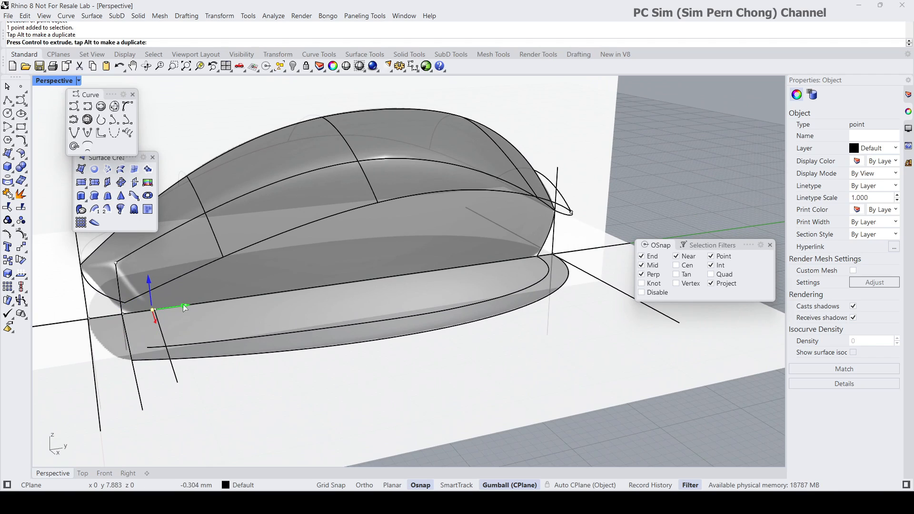
key("Delete")
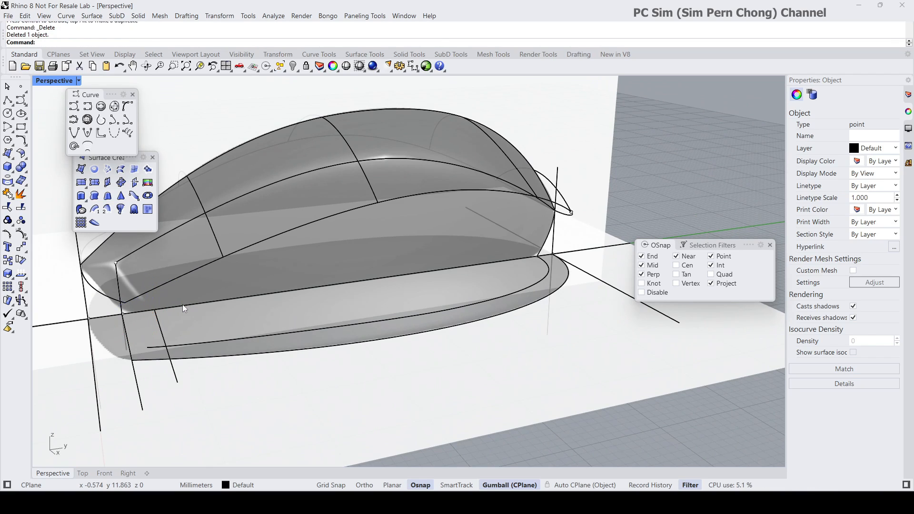
left_click(165, 327)
left_click_drag(198, 340, 194, 340)
key("Escape")
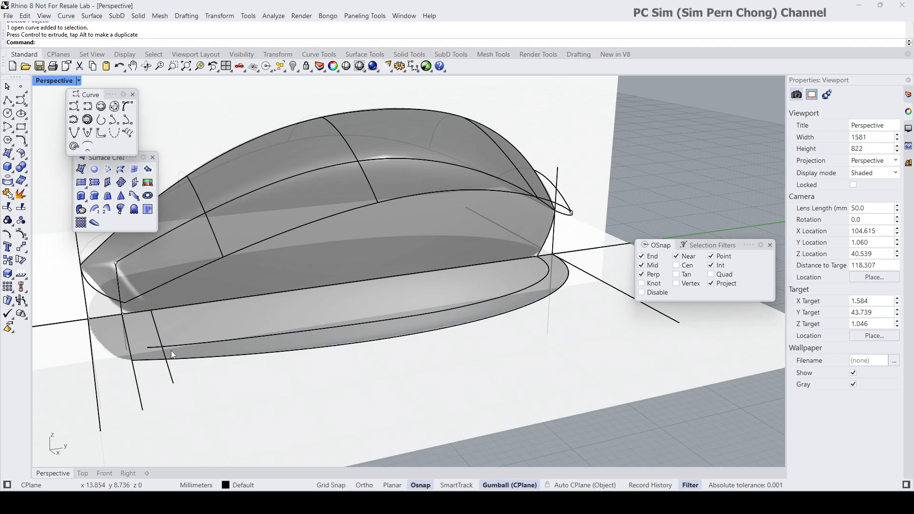
Show the new base curve's control points and snap its front end point onto the sideways line
scroll(153, 345, "up", 5)
left_click(138, 344)
left_click(130, 345)
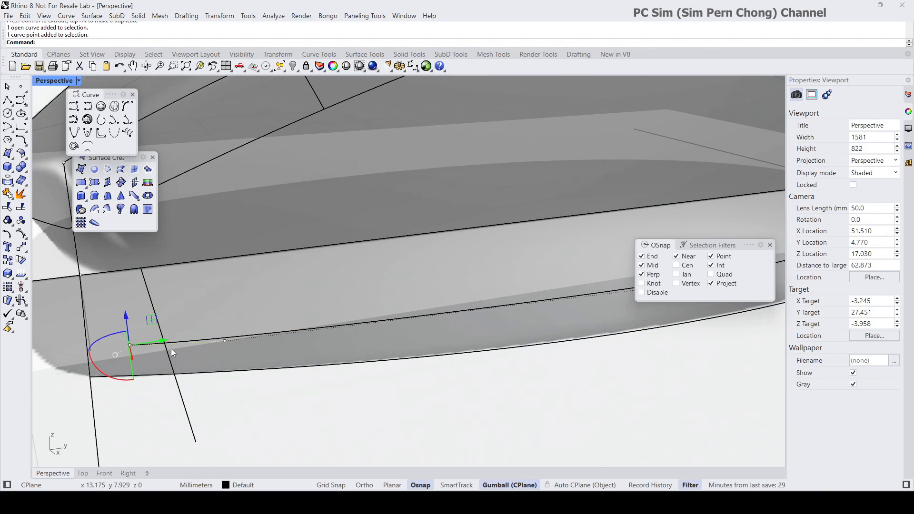
left_click_drag(130, 344, 165, 343)
scroll(262, 331, "down", 4)
right_click_drag(263, 327, 416, 285)
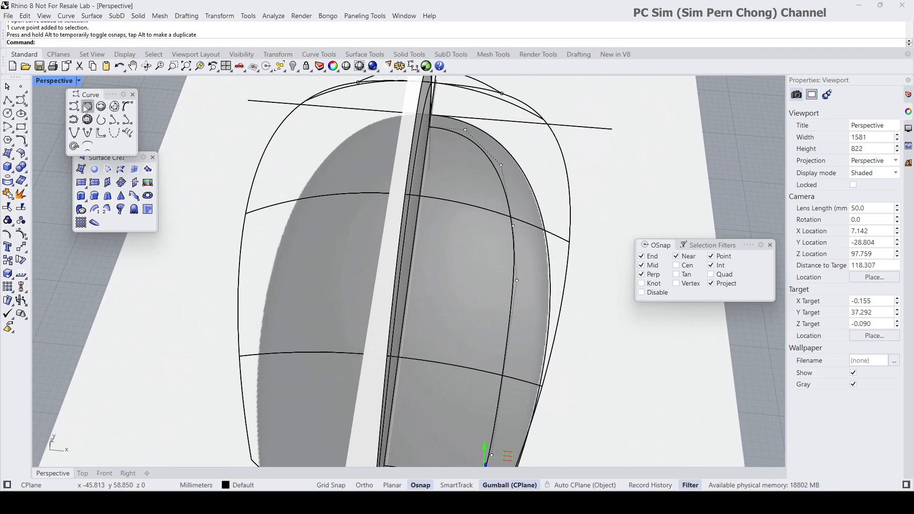
Move the base curve's control point beside the middle cross curve slightly outward in the Top view
double_click(47, 81)
double_click(43, 83)
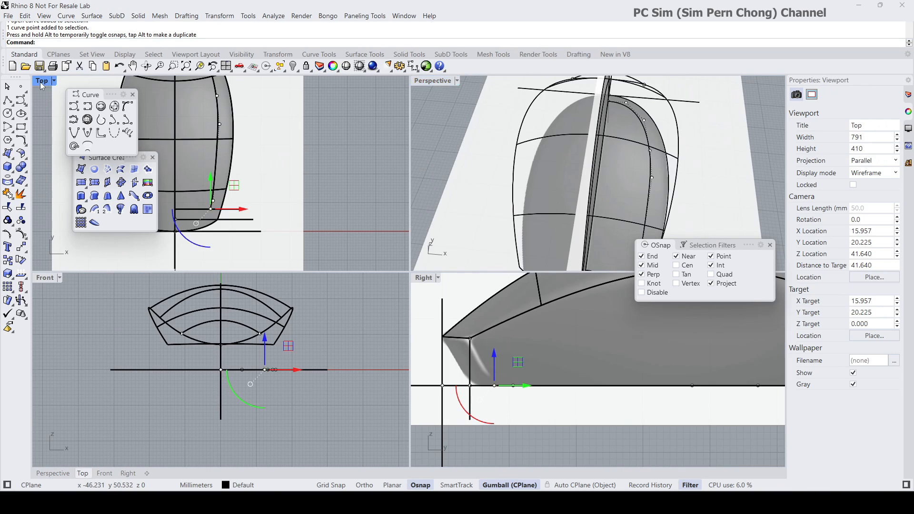
right_click_drag(373, 255, 345, 299)
left_click(379, 216)
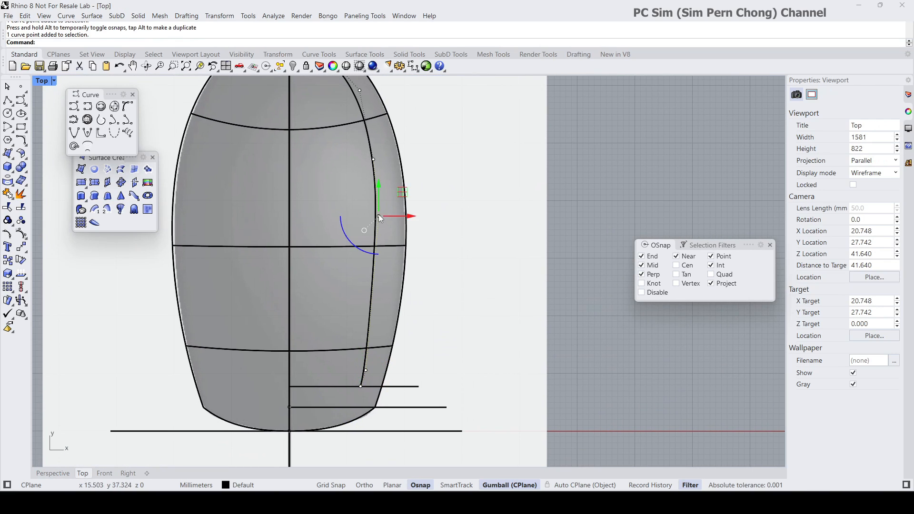
left_click_drag(410, 218, 419, 219)
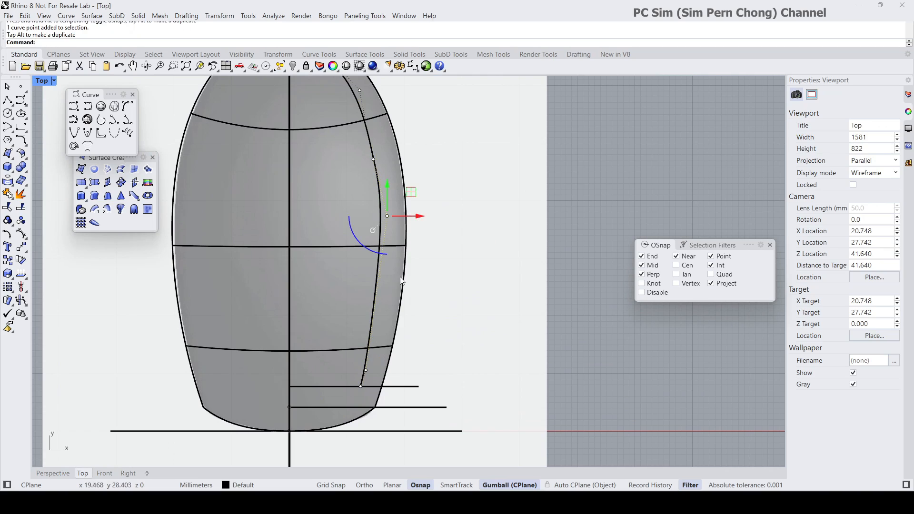
Align the gumball to the object and move the base curve's second-to-last control point rearward along the curve and slightly outward
left_click(367, 371)
left_click(508, 485)
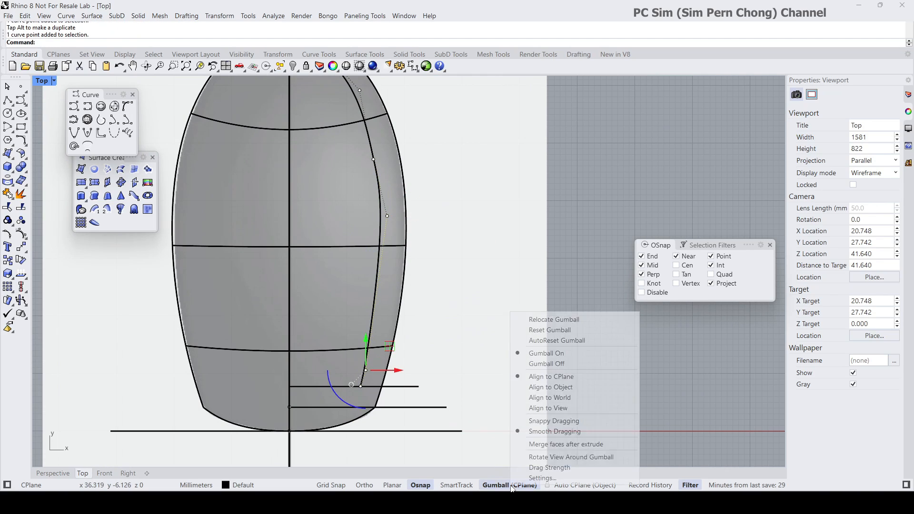
left_click(531, 389)
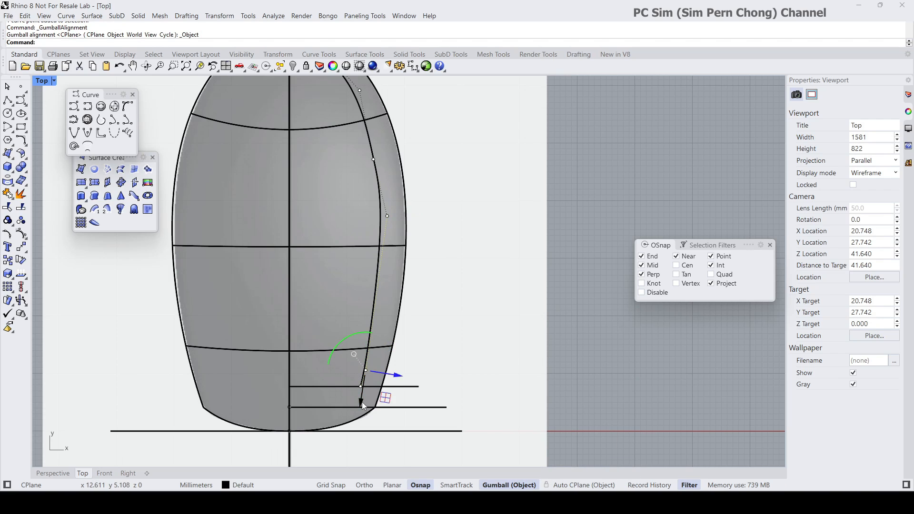
left_click_drag(363, 406, 369, 367)
left_click_drag(403, 338, 410, 340)
Nudge the base curve's control point between its rear bend and outermost point outward, and delete that control point
right_click_drag(385, 187, 376, 277)
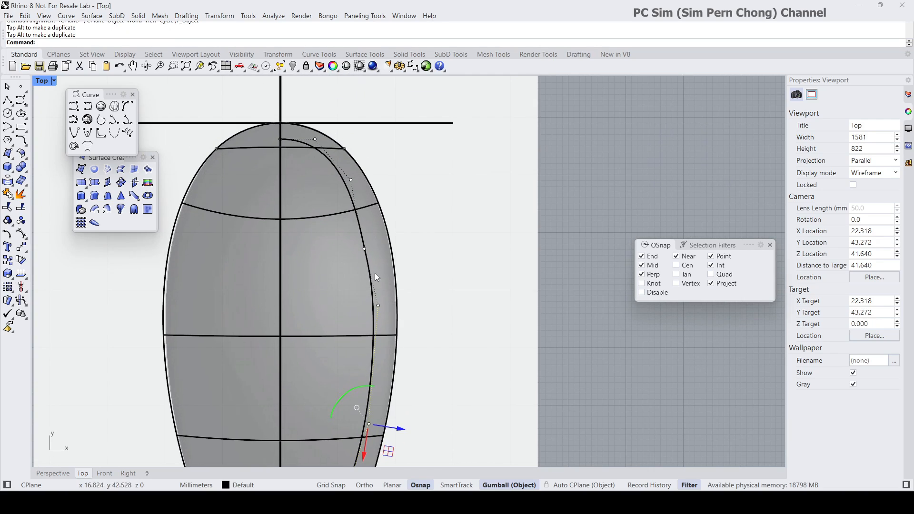
left_click(365, 249)
left_click_drag(400, 243, 406, 244)
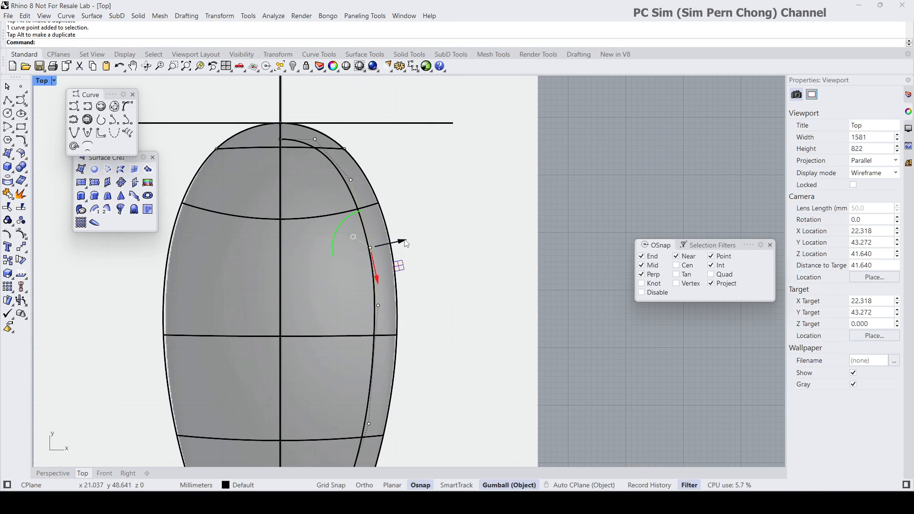
right_click(402, 245)
key("Delete")
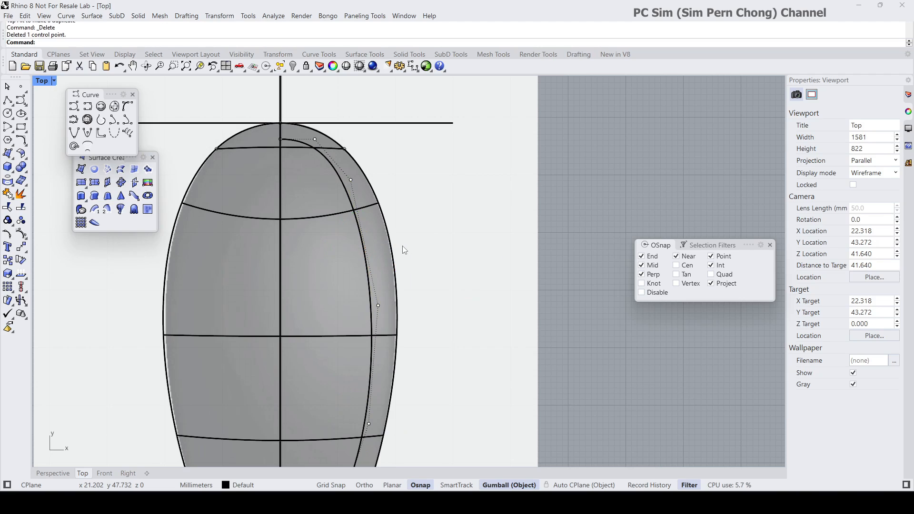
Shift the base curve's outermost control point toward the rear and slightly outward to even out the side
left_click(380, 305)
left_click(411, 330)
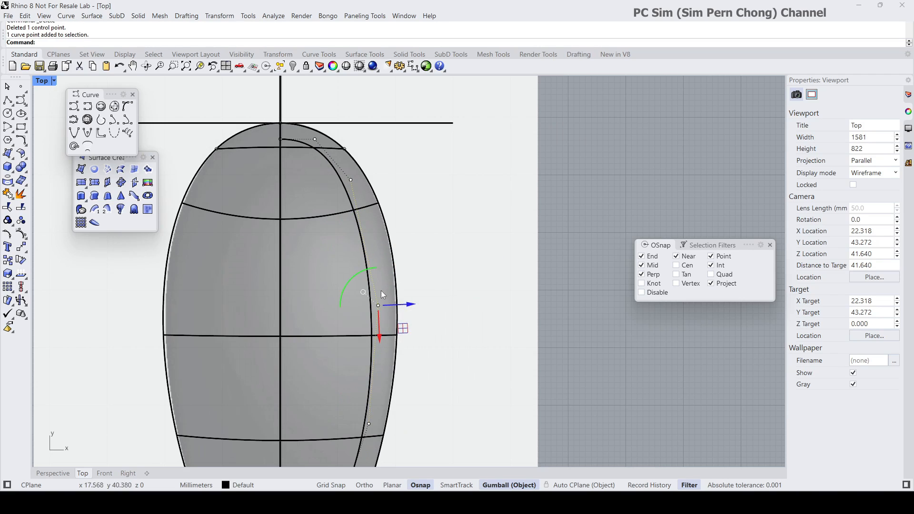
left_click_drag(380, 332, 380, 302)
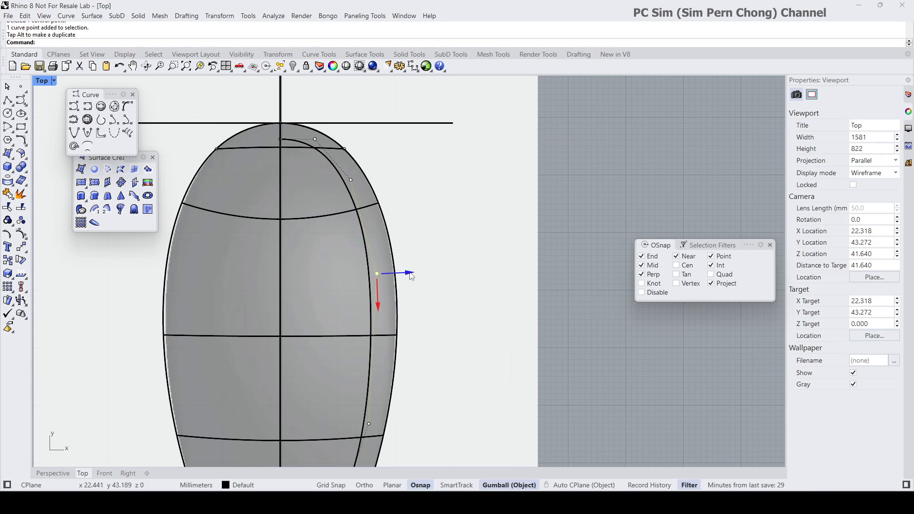
left_click_drag(411, 274, 416, 273)
left_click_drag(384, 307, 385, 316)
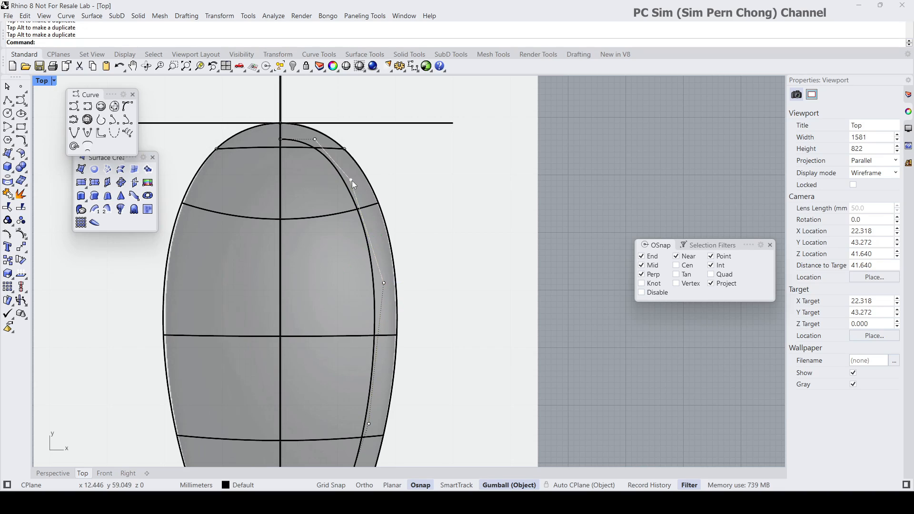
Slide the third control point from the base curve's rear end slightly along the curve toward the front
left_click(367, 194)
left_click(368, 209)
left_click_drag(368, 209, 372, 216)
right_click_drag(422, 240, 418, 211)
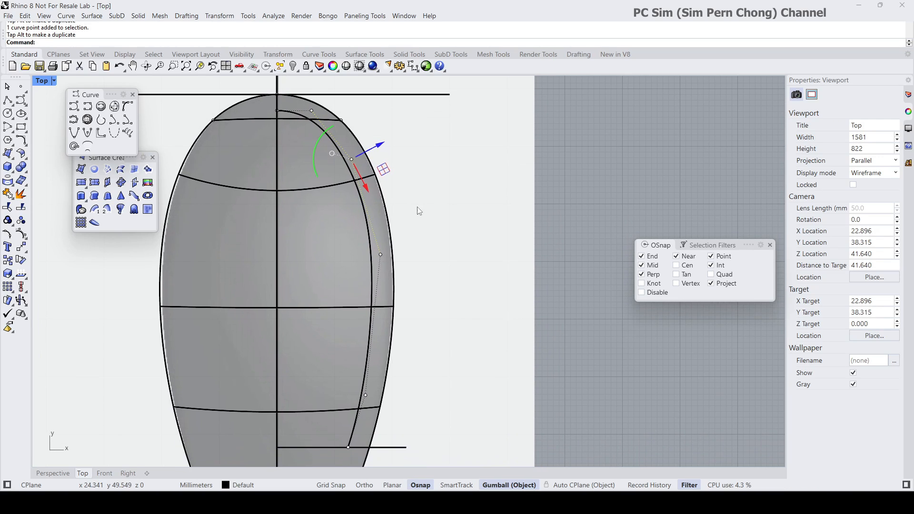
Slide the outermost control point slightly toward the front, and move the neighbouring rear-bend control point slightly outward
left_click(381, 256)
left_click(401, 282)
left_click_drag(382, 283, 383, 297)
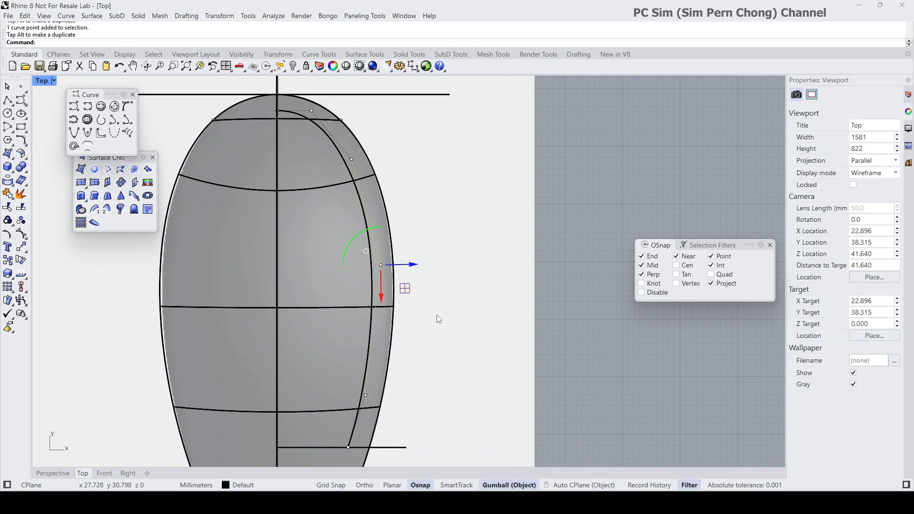
left_click(354, 161)
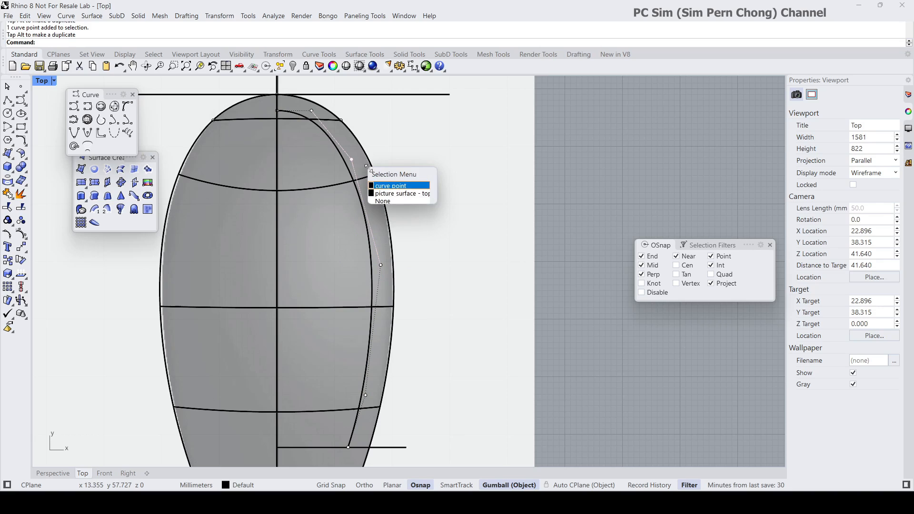
left_click(378, 185)
left_click_drag(382, 145, 385, 150)
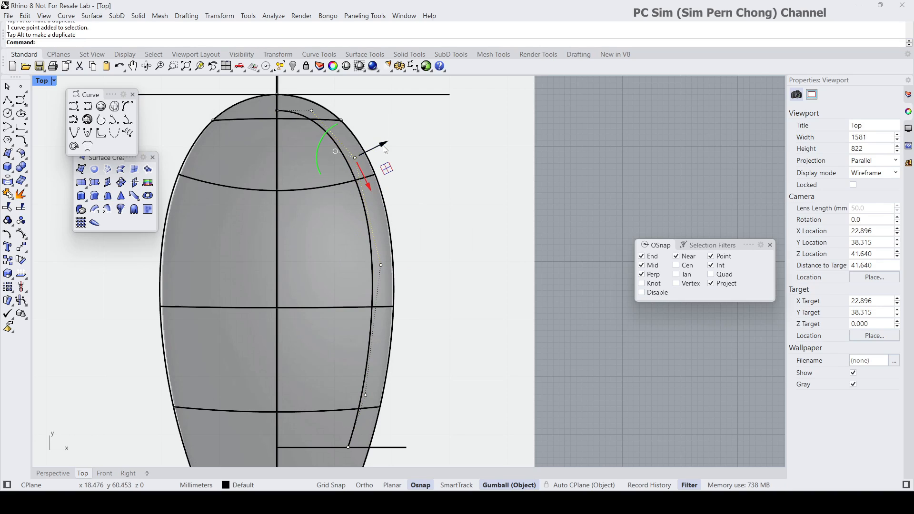
Slide the base curve's rear-bend control point slightly along the curve toward its outermost point
left_click_drag(374, 186, 376, 196)
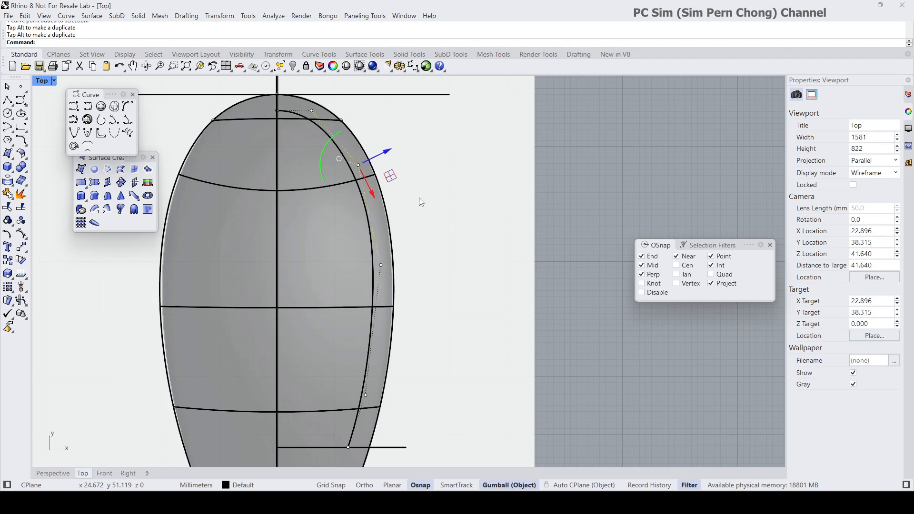
key("Escape")
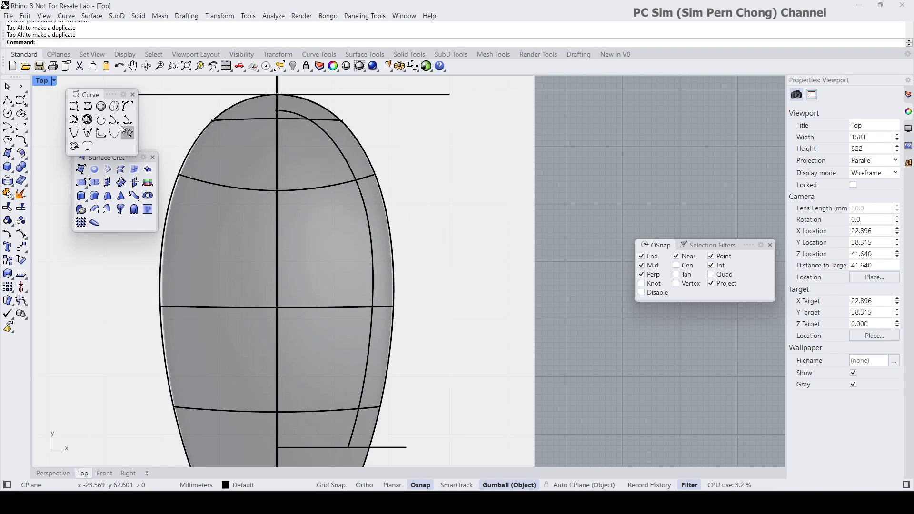
Draw an interpolated curve in the perspective view from the upper side curve's front corner down to the base curve's front end
double_click(42, 81)
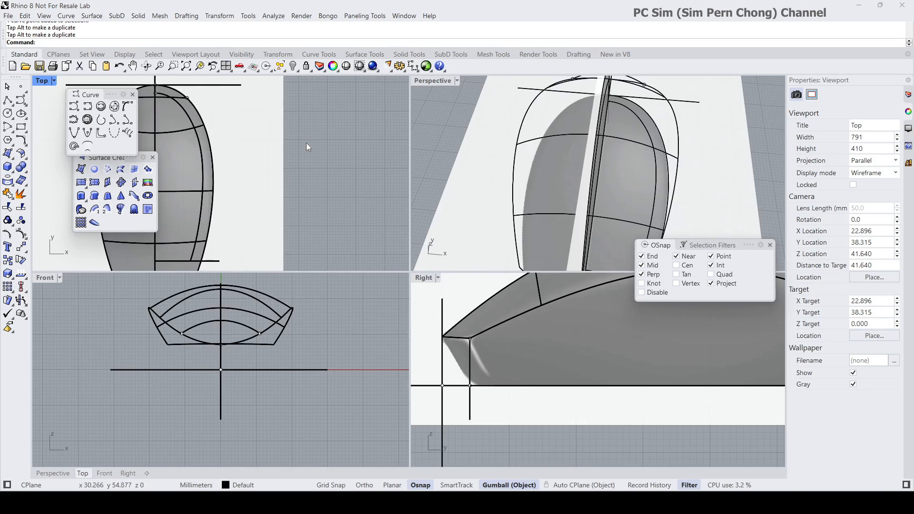
double_click(430, 81)
right_click_drag(376, 157, 305, 279)
right_click_drag(305, 326, 379, 316)
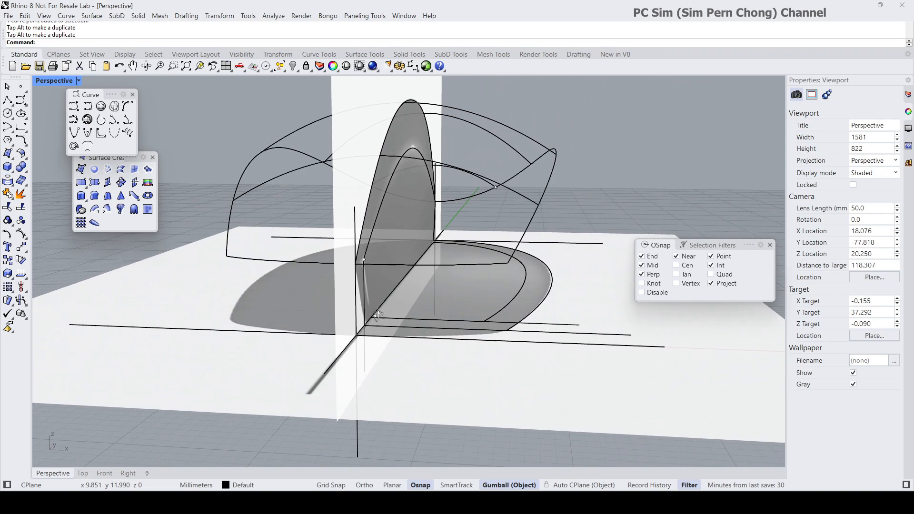
left_click(87, 107)
right_click_drag(467, 269, 469, 278)
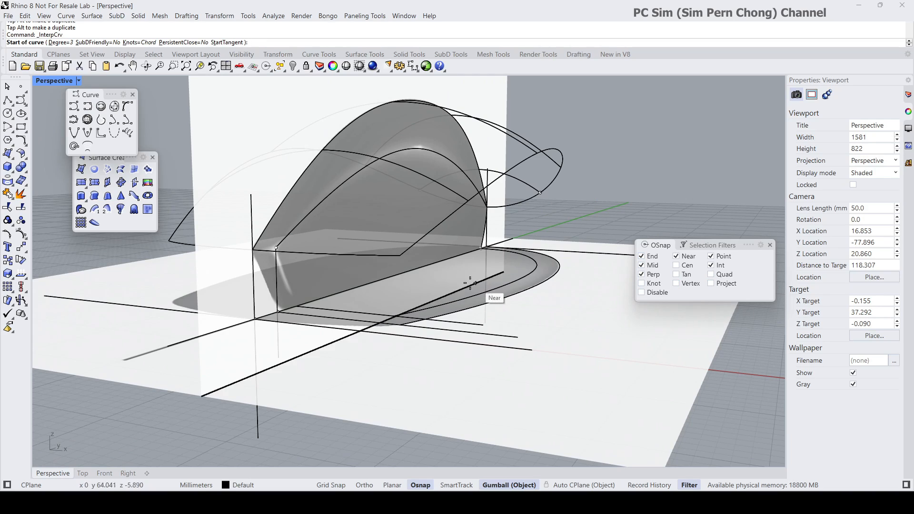
left_click(401, 258)
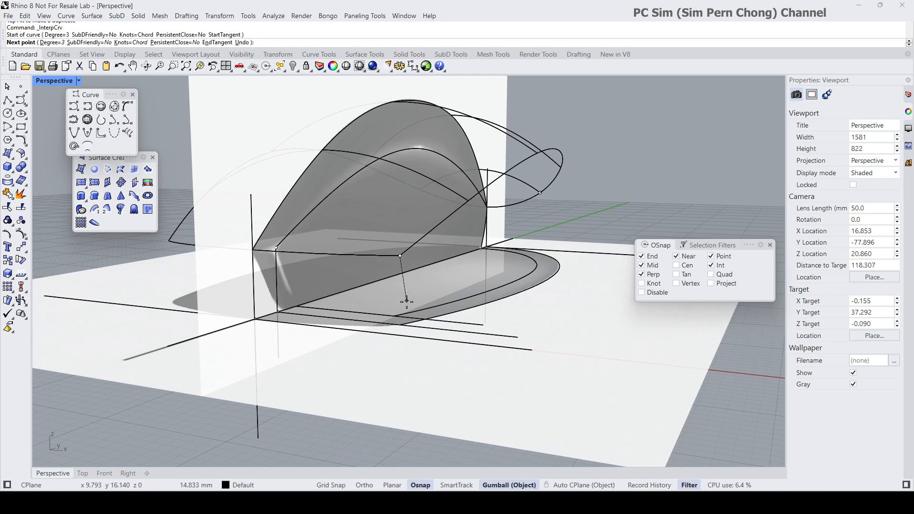
scroll(398, 314, "up", 3)
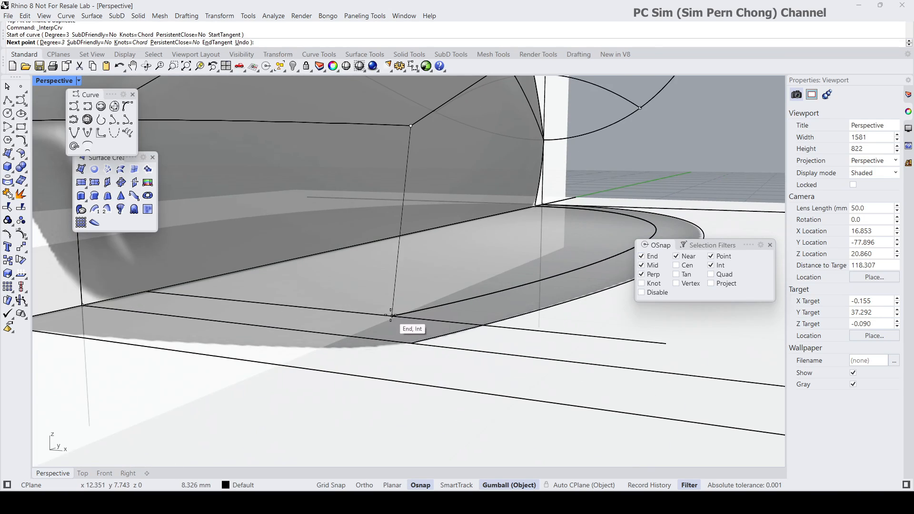
scroll(398, 315, "up", 3)
left_click(292, 422)
right_click(293, 422)
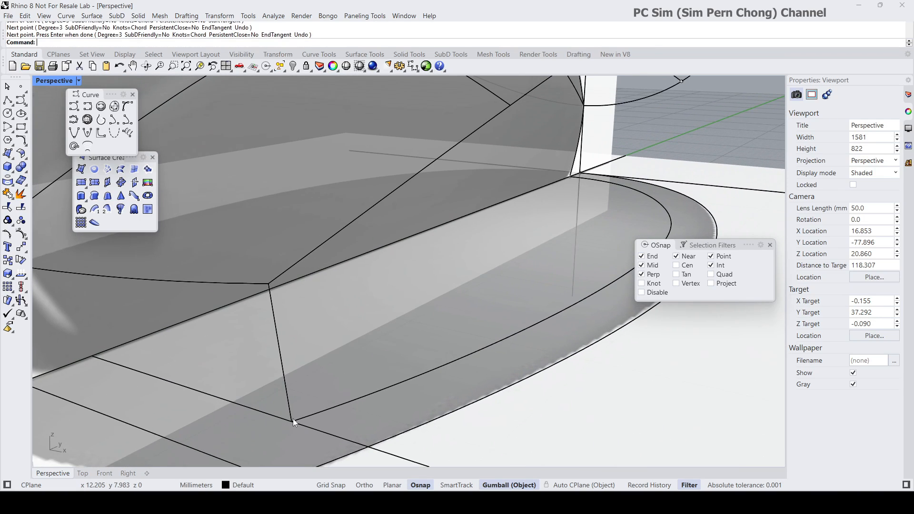
Move the two middle control points of the new front corner curve together slightly outward to bow it
left_click(283, 371)
right_click_drag(297, 372, 335, 335)
scroll(405, 286, "up", 3)
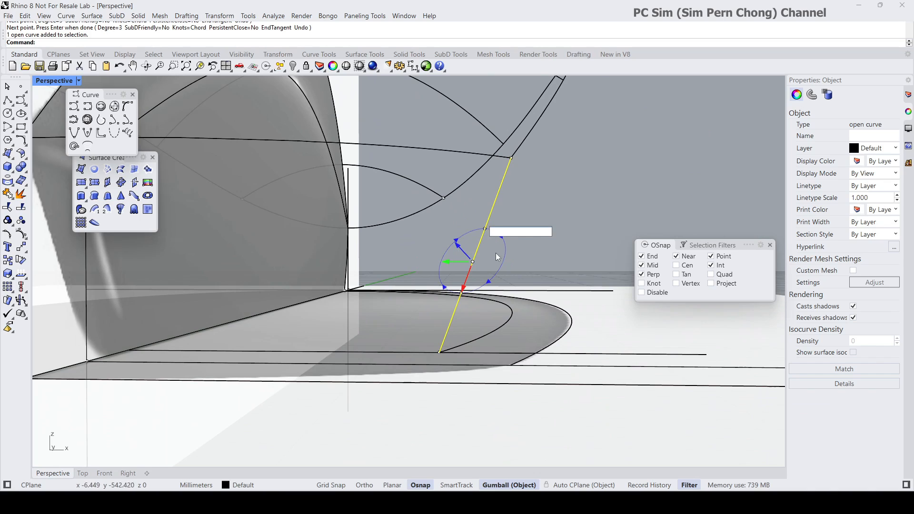
key("Escape")
left_click(485, 229)
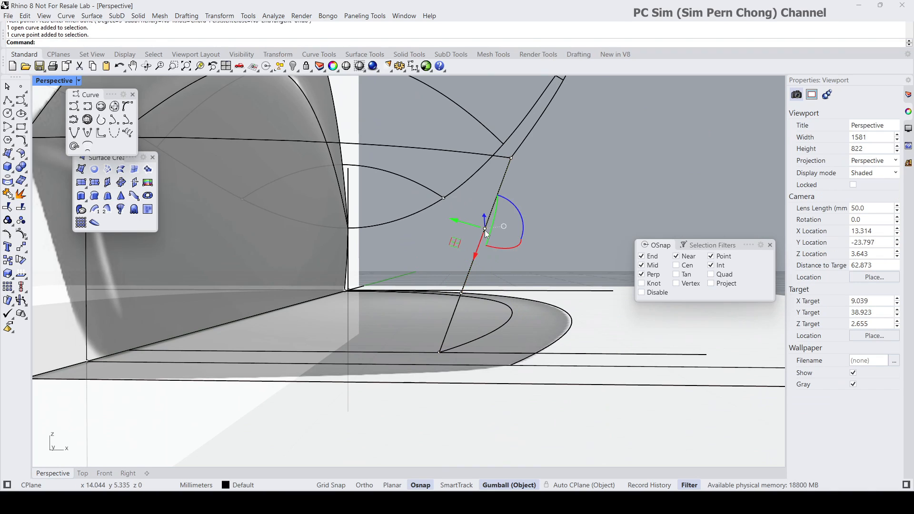
left_click(462, 293, "shift")
right_click_drag(525, 331, 516, 337)
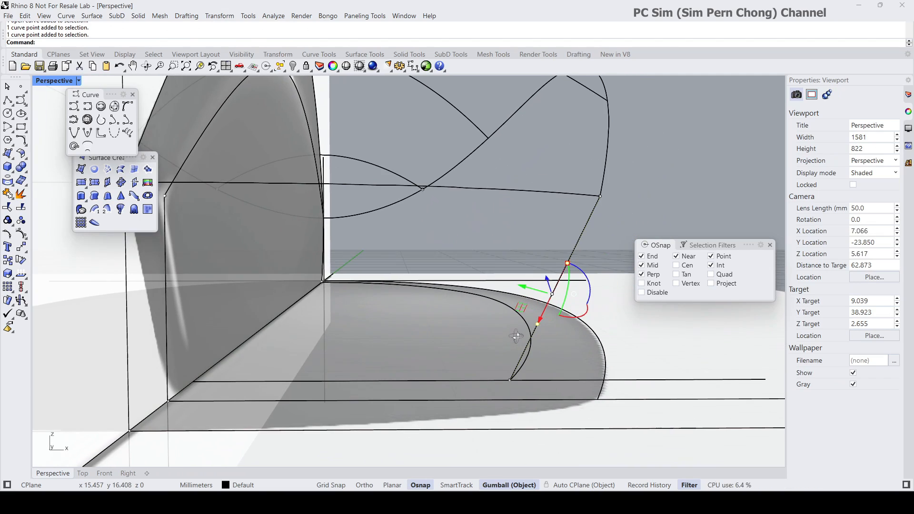
mouse_move(526, 287)
left_mouse_down()
mouse_move(541, 289)
mouse_move(529, 290)
left_mouse_up()
scroll(529, 290, "down", 2)
scroll(530, 290, "down", 6)
right_click_drag(529, 290, 341, 303)
key("Escape")
key("Escape")
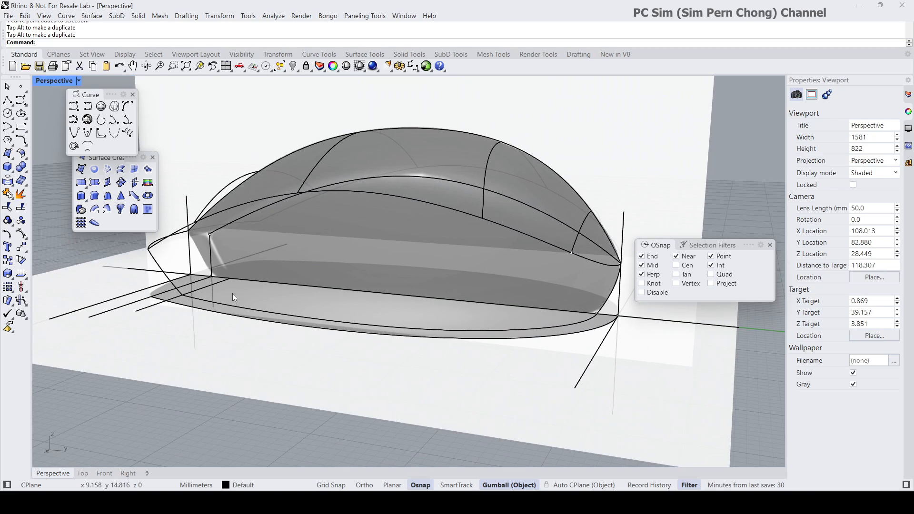
right_click_drag(223, 258, 366, 288)
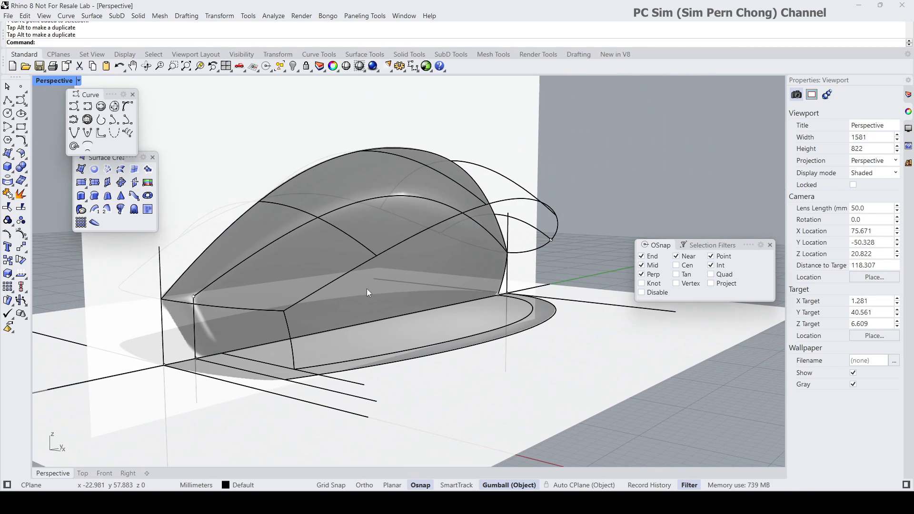
left_click(44, 81)
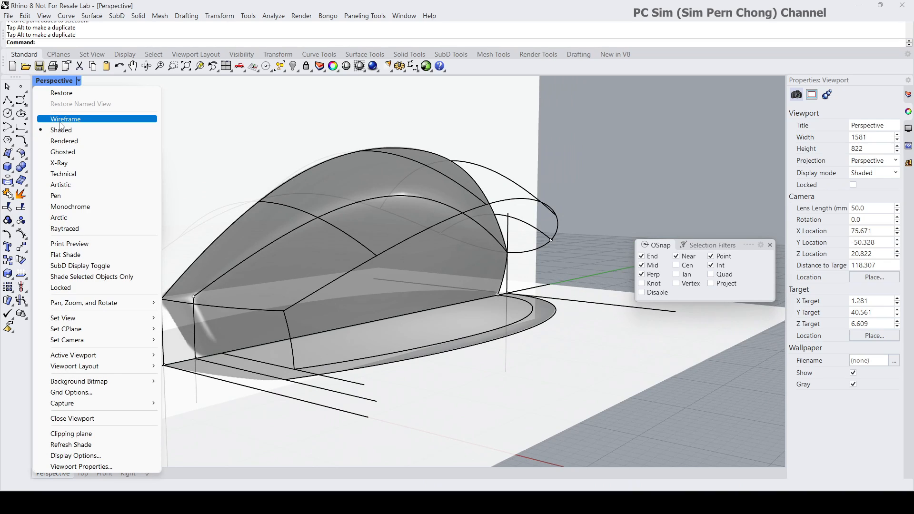
left_click(550, 112)
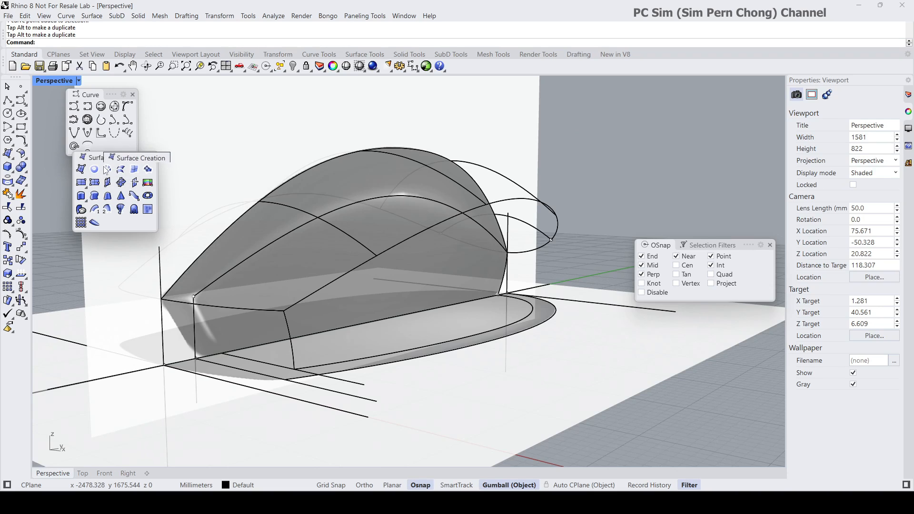
Create a two-rail sweep along the upper side curve and base curve through the rear and front profiles, without changing the cross sections
left_click_drag(100, 152, 96, 195)
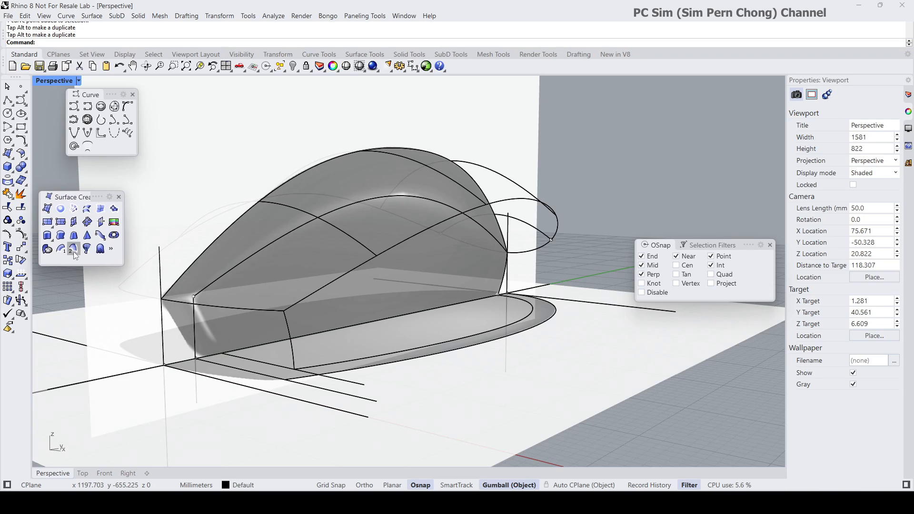
left_click(73, 252)
left_click(523, 206)
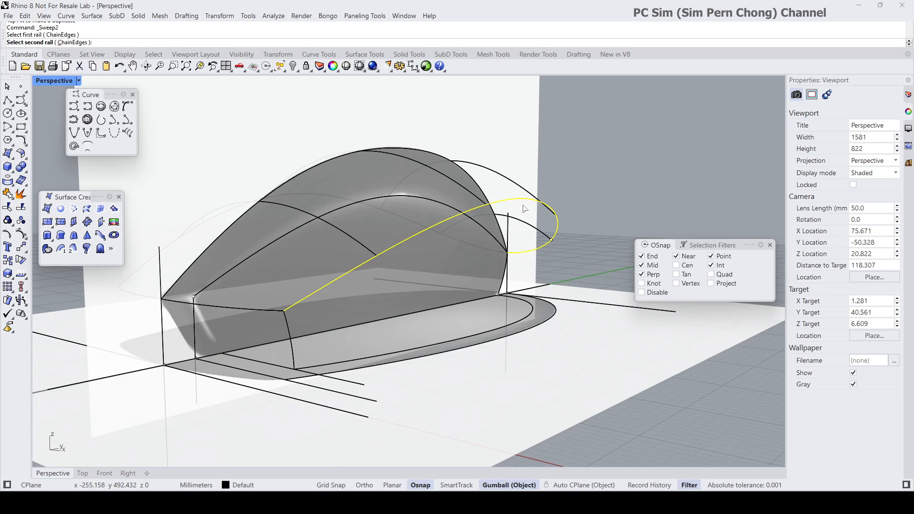
right_click_drag(523, 207, 546, 319)
left_click(548, 325)
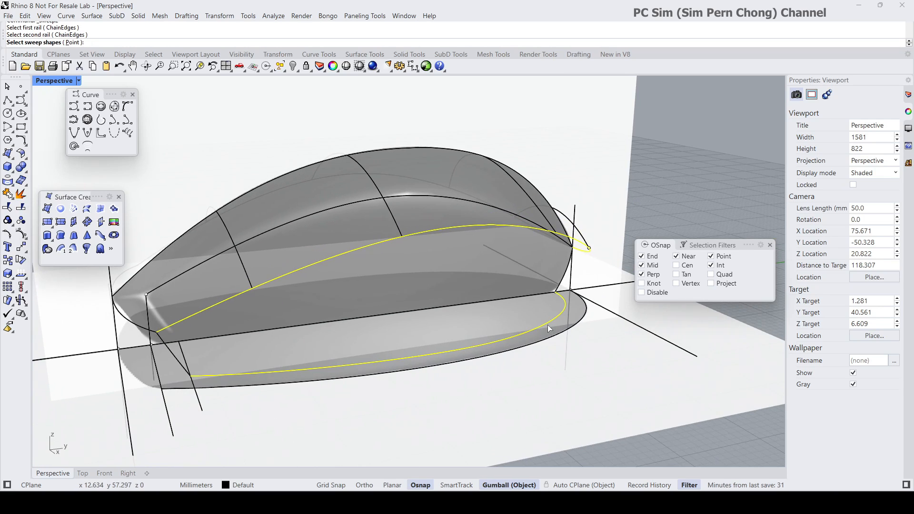
left_click(565, 284)
left_click(175, 353)
key("Return")
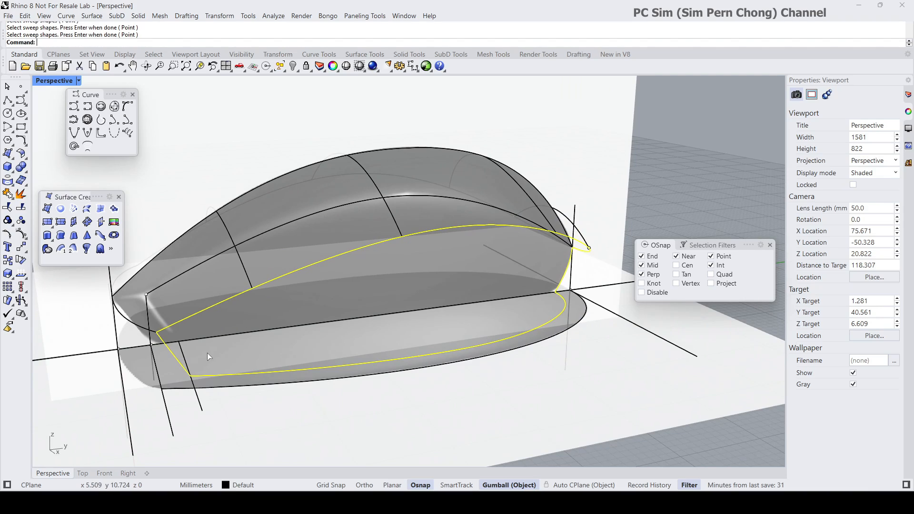
right_click_drag(318, 340, 288, 311)
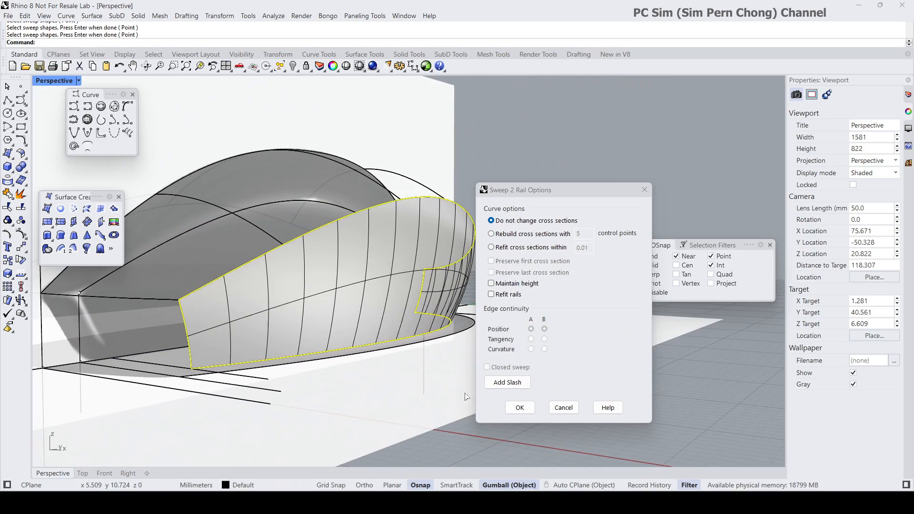
left_click(520, 408)
Examine the swept side surface's shape and isocurve flow from several angles
right_click_drag(502, 393, 441, 369)
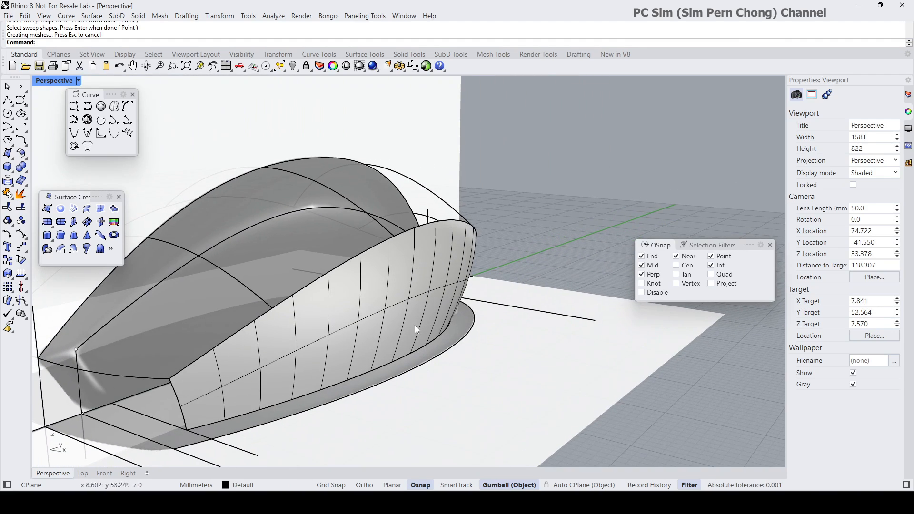
right_click_drag(403, 314, 322, 255)
right_click_drag(309, 336, 404, 272)
left_click(369, 282)
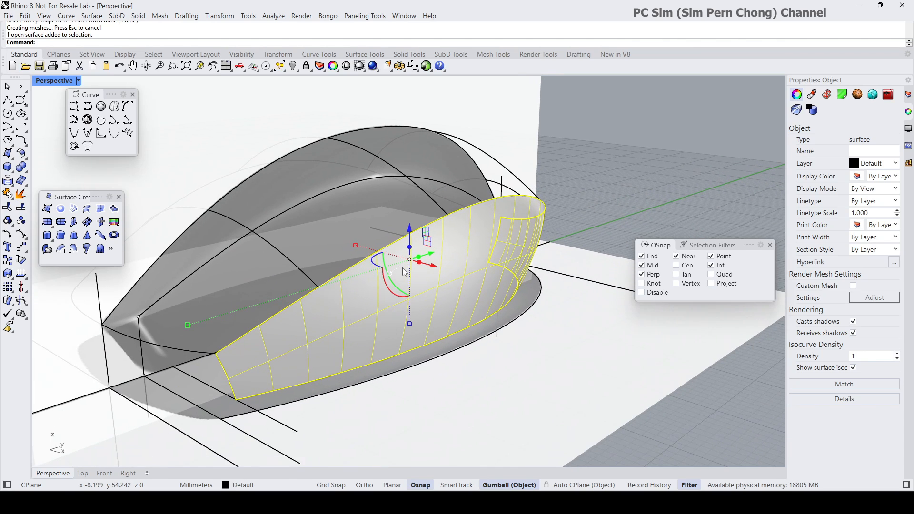
left_click(590, 204)
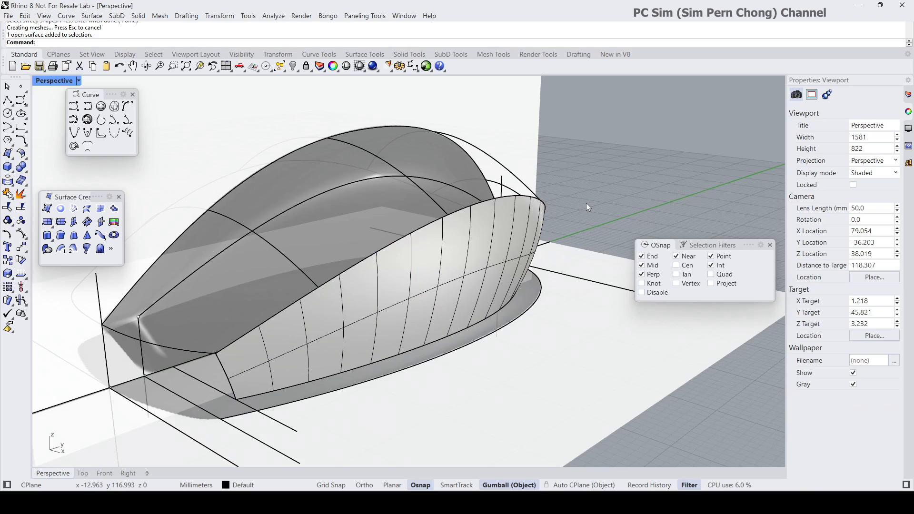
right_click_drag(584, 204, 492, 213)
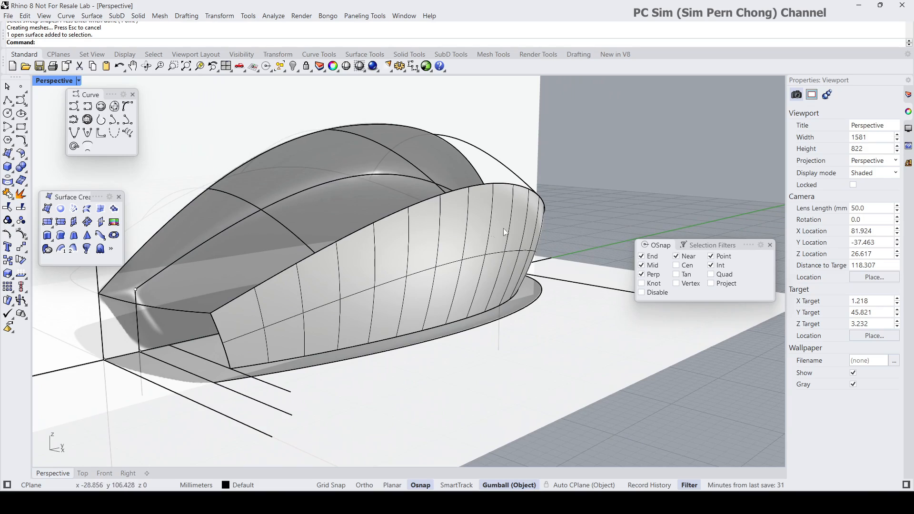
right_click_drag(495, 242, 404, 248)
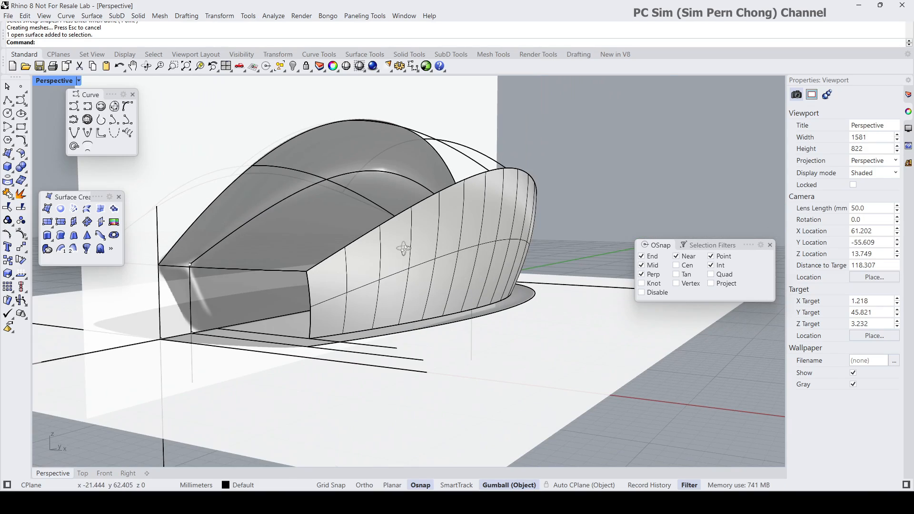
right_click_drag(505, 231, 467, 243)
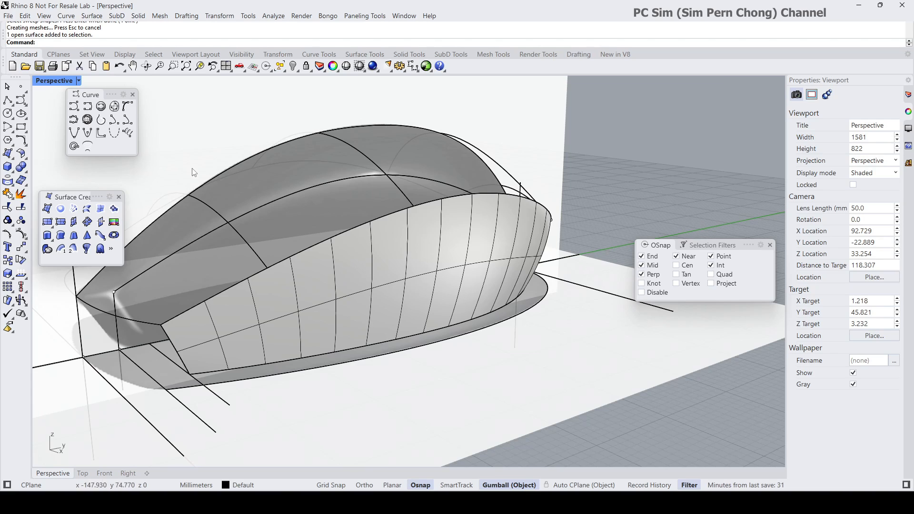
Extract one V-direction isocurve across the side surface's rear half, and delete the swept surface
left_click(66, 16)
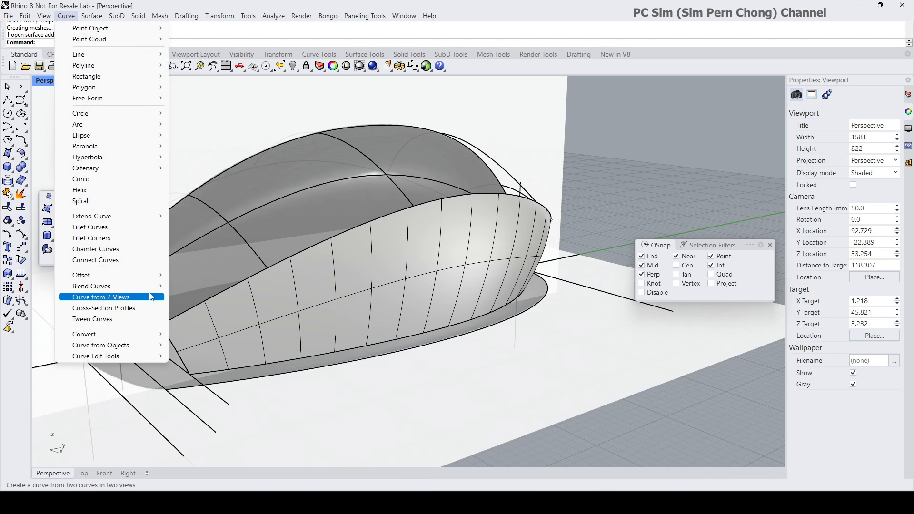
mouse_move(123, 346)
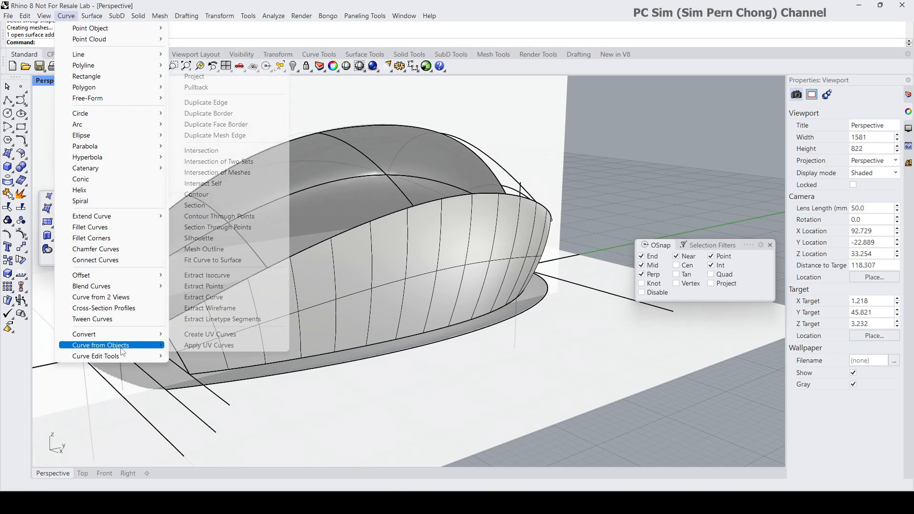
left_click(209, 277)
left_click(414, 295)
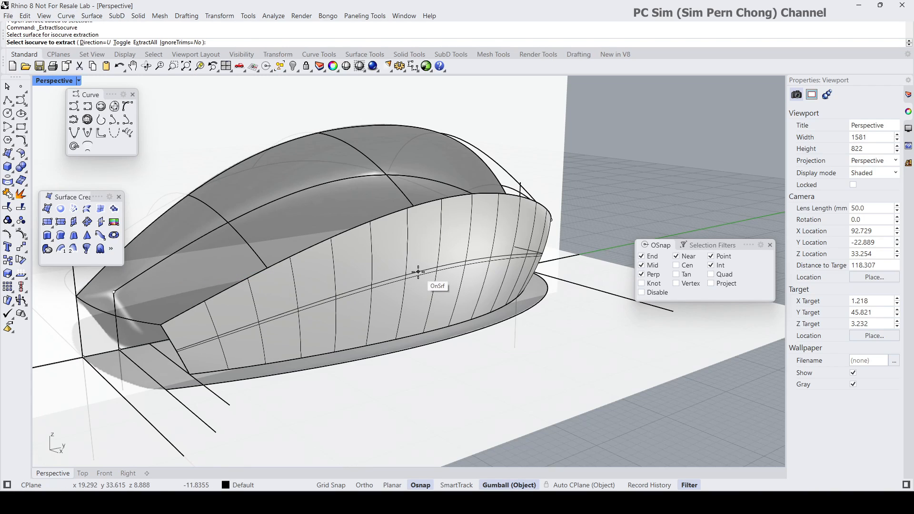
left_click(122, 42)
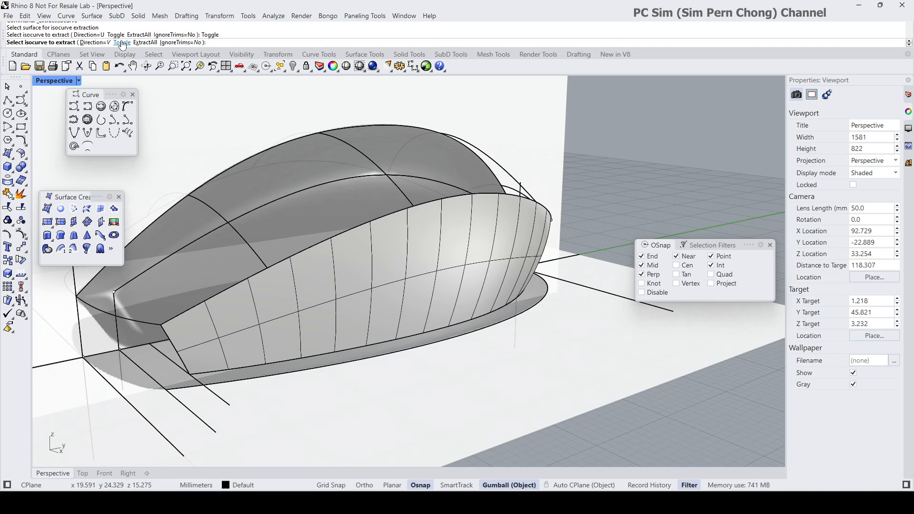
left_click(422, 280)
key("Return")
left_click(456, 242)
key("Delete")
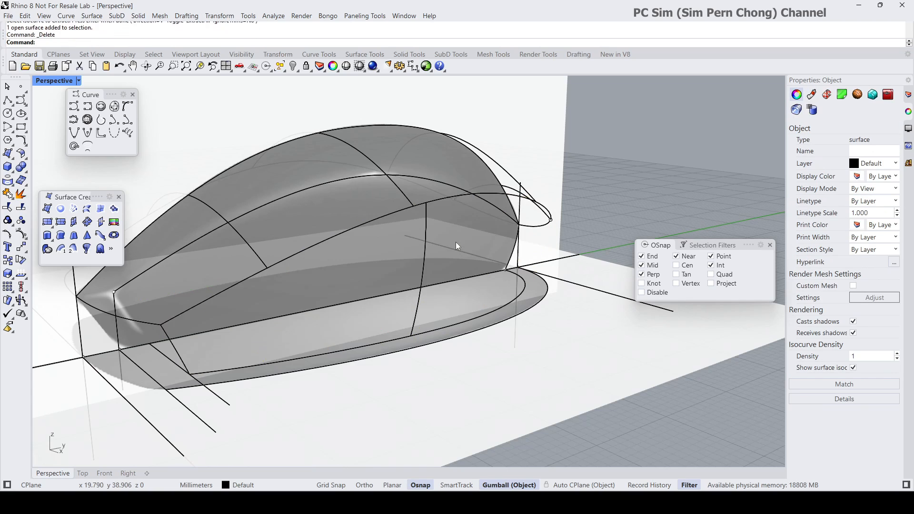
Move the extracted side curve's two middle control points together outward to give it more bulge
right_click_drag(471, 270, 535, 224)
left_click(500, 268)
left_click(521, 268)
scroll(536, 219, "up", 5)
left_click(512, 211)
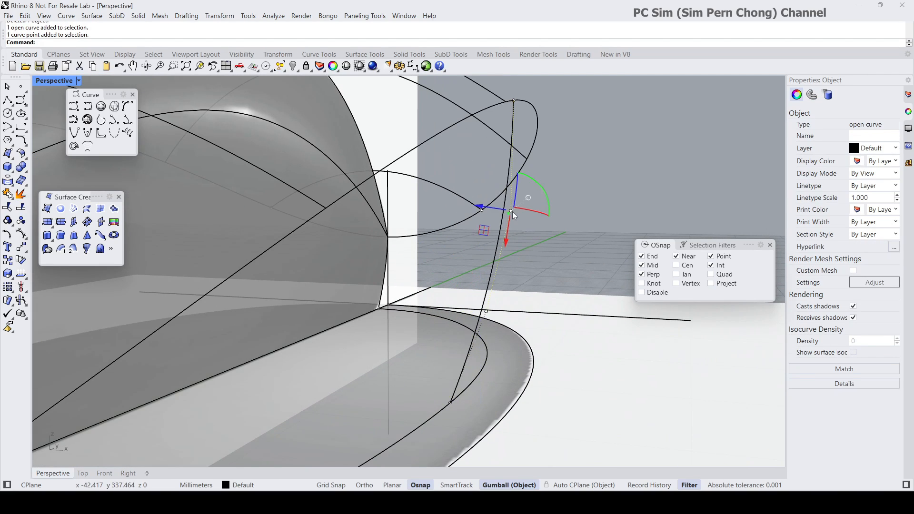
left_click(487, 311, "shift")
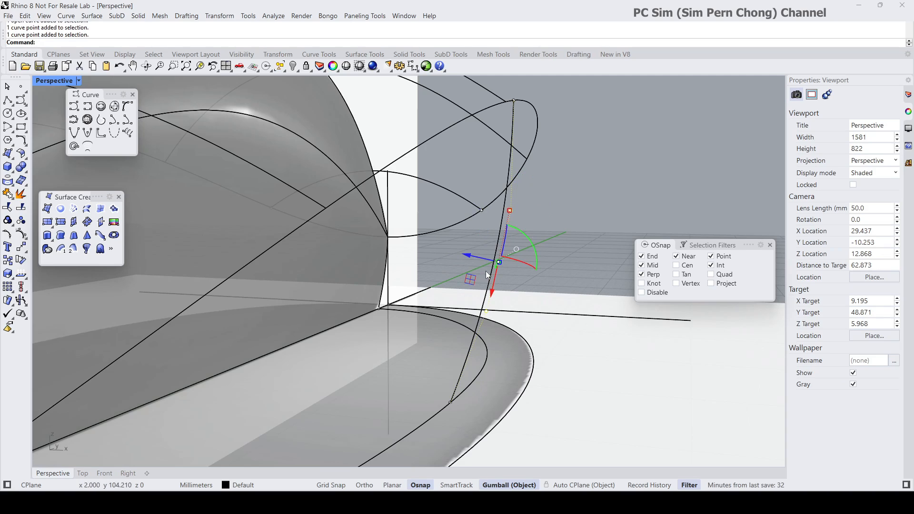
left_click_drag(474, 261, 515, 288)
scroll(514, 288, "down", 8)
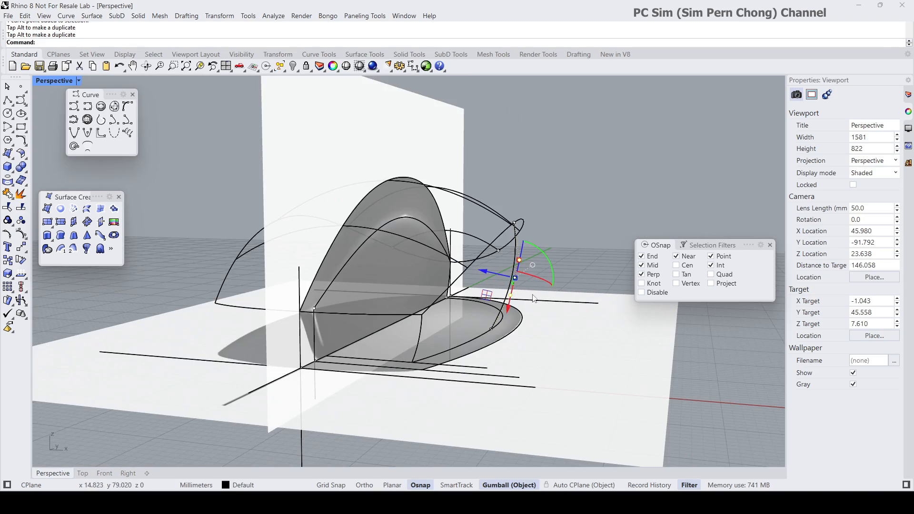
right_click_drag(540, 287, 460, 309)
key("Escape")
key("Escape")
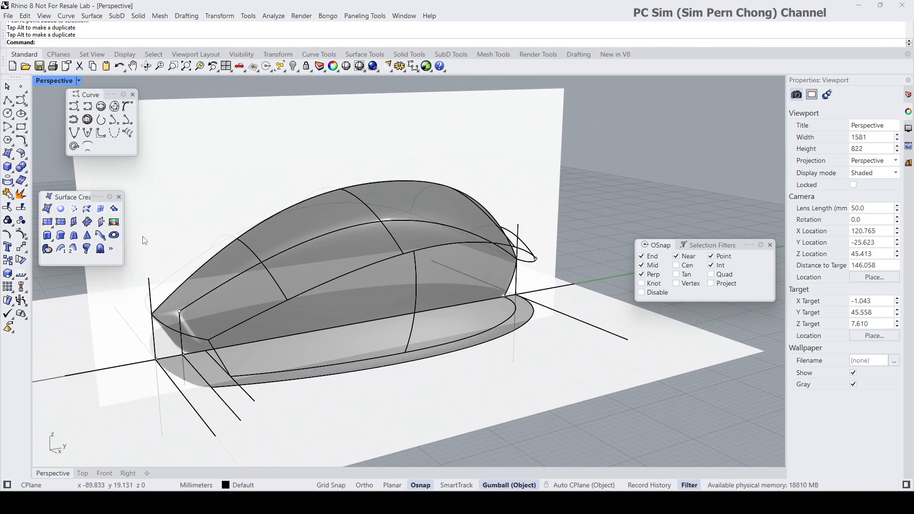
left_click(73, 249)
left_click(460, 245)
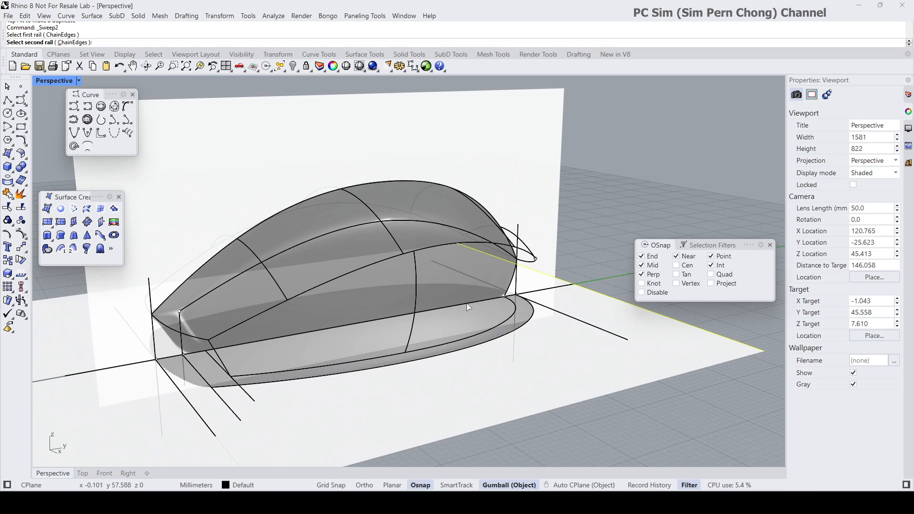
key("Escape")
Create a two-rail sweep along the upper side and base curves through the rear, bulged middle and front profiles, without changing the cross sections
right_click(473, 263)
left_click(462, 243)
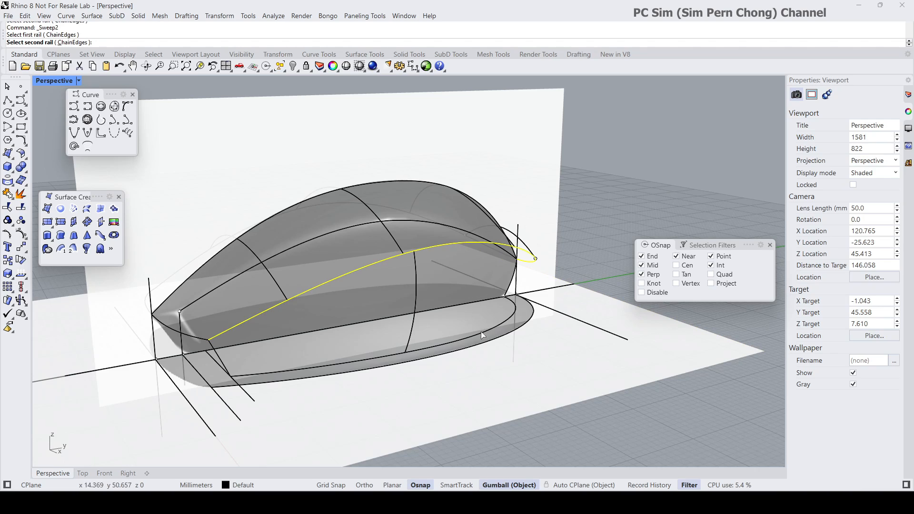
left_click(500, 311)
left_click(510, 291)
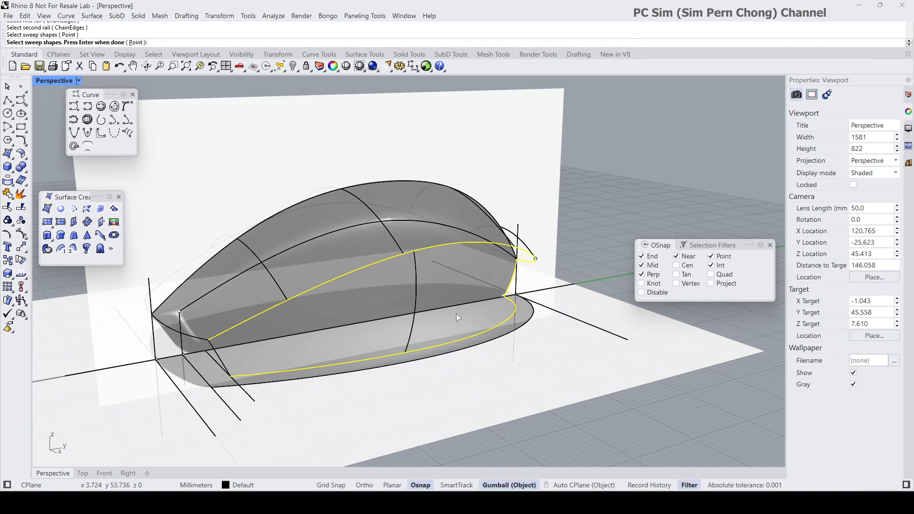
left_click(413, 329)
right_click(240, 361)
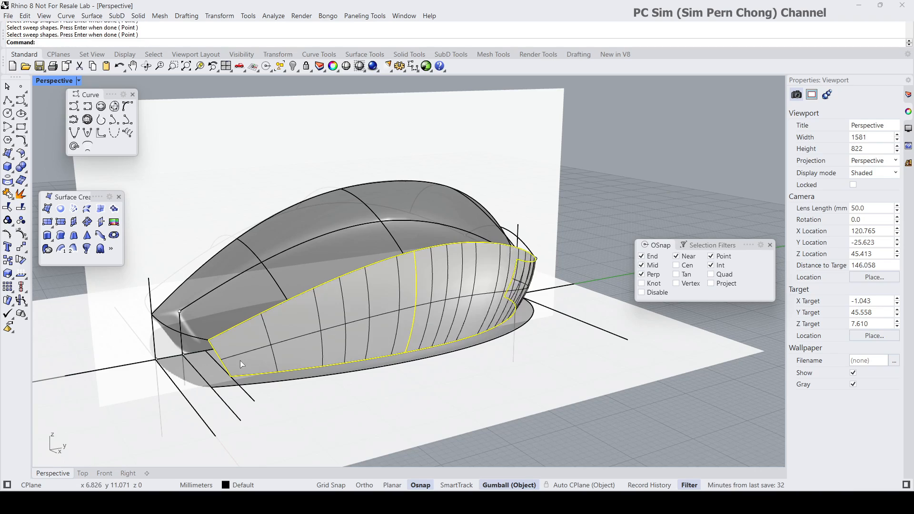
right_click_drag(433, 389, 272, 351)
left_click(520, 410)
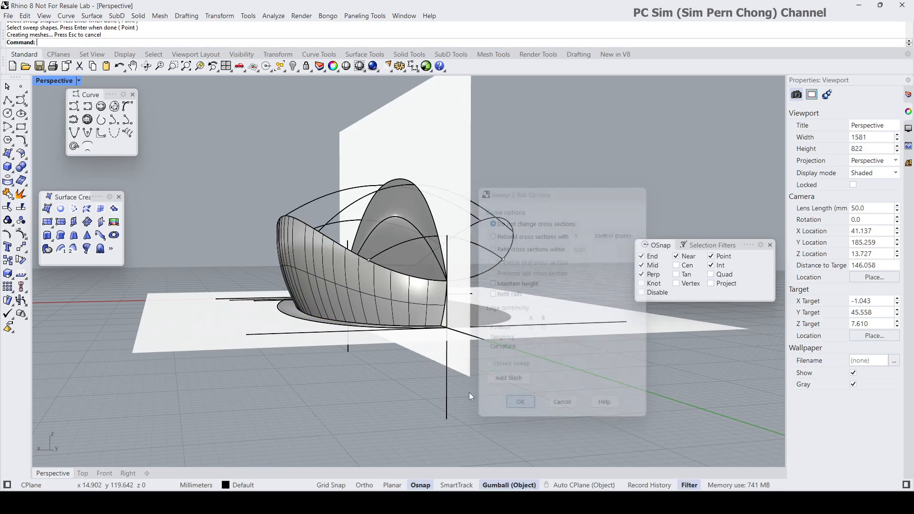
Mirror a copy of the swept side surface across the centre line, starting the mirror plane at the base curve's rear endpoint
right_click_drag(520, 410, 581, 398)
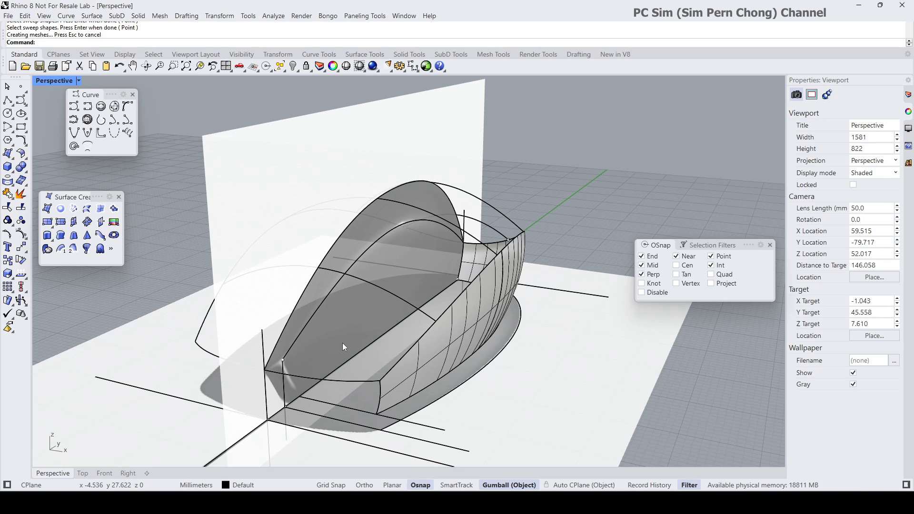
left_click(471, 359)
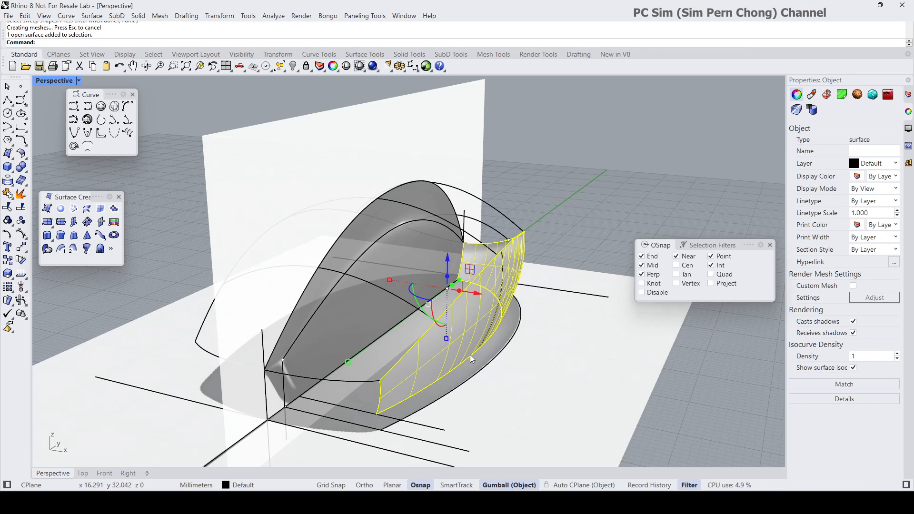
right_click_drag(472, 360, 314, 331)
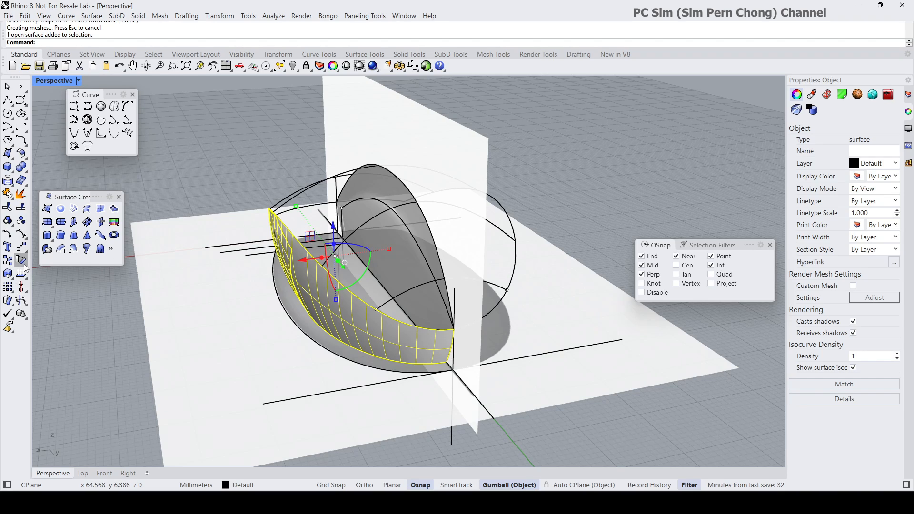
left_click(23, 252)
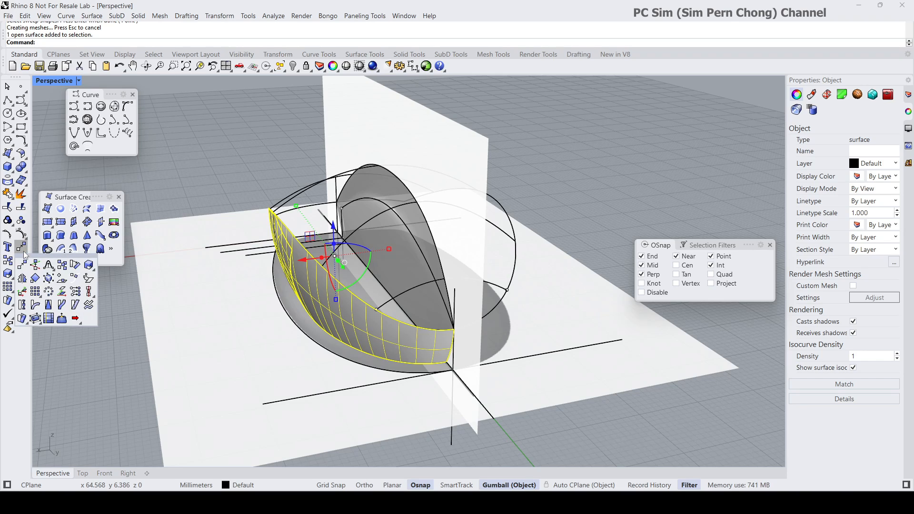
left_click(21, 279)
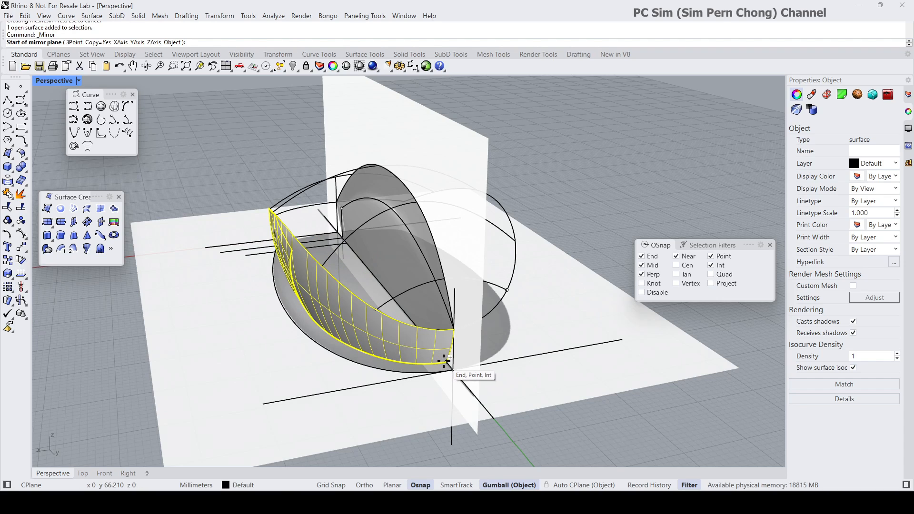
left_click(447, 362)
left_click(470, 398)
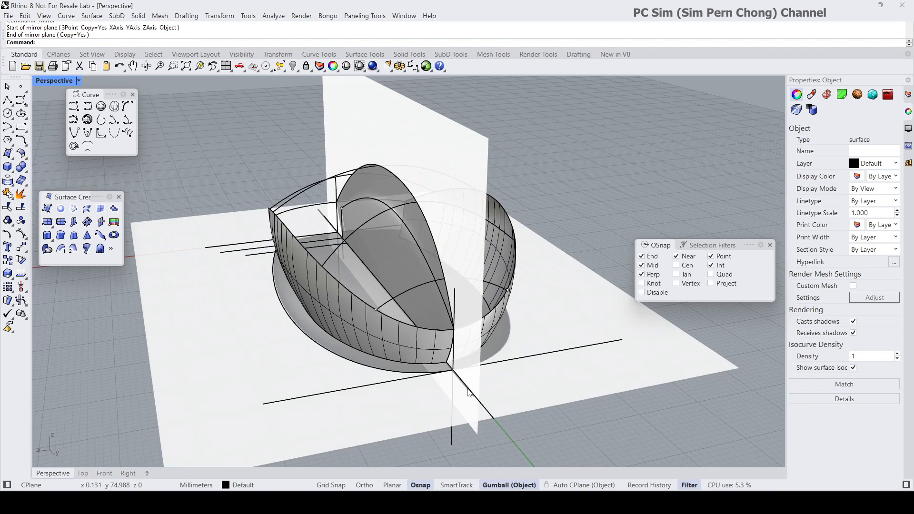
Draw a degree 3 interpolated curve between the lower front corners of the two mirrored side surfaces
right_click_drag(427, 337, 411, 371)
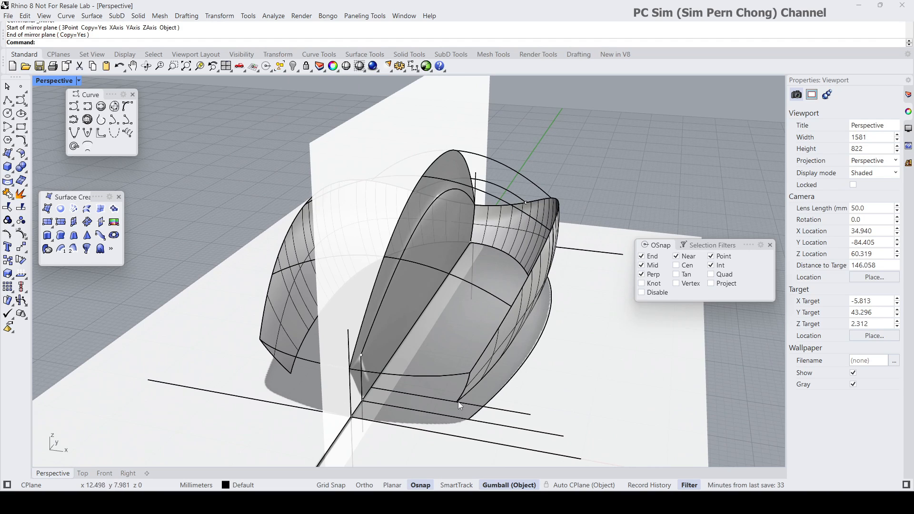
mouse_move(454, 409)
right_mouse_down()
mouse_move(438, 402)
mouse_move(451, 400)
right_mouse_up()
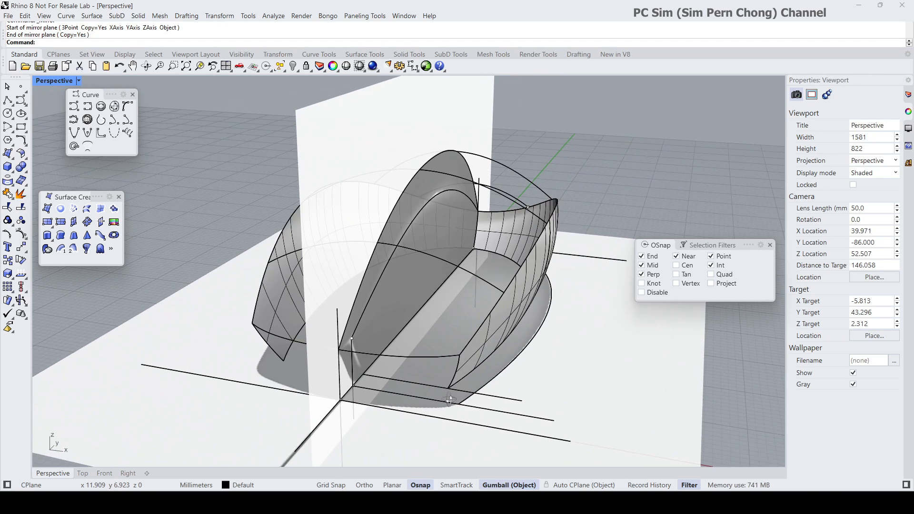
left_click(87, 108)
left_click(281, 361)
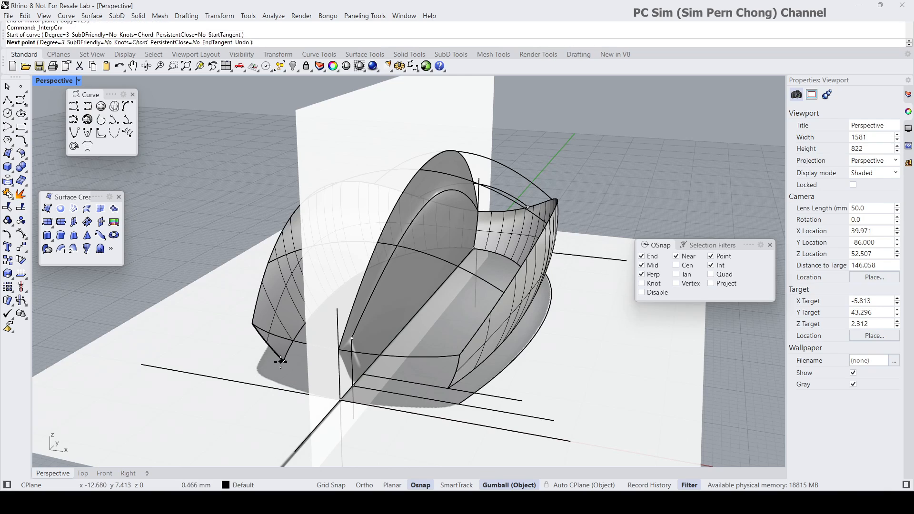
left_click(447, 388)
key("Return")
Select the two middle control points of the new front base curve together
scroll(296, 367, "up", 2)
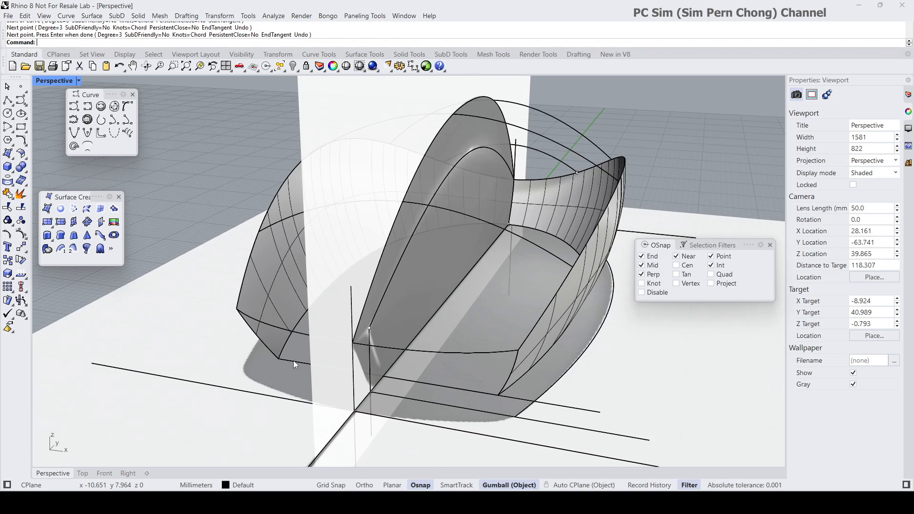
left_click(294, 361)
scroll(396, 385, "up", 3)
left_click(440, 381)
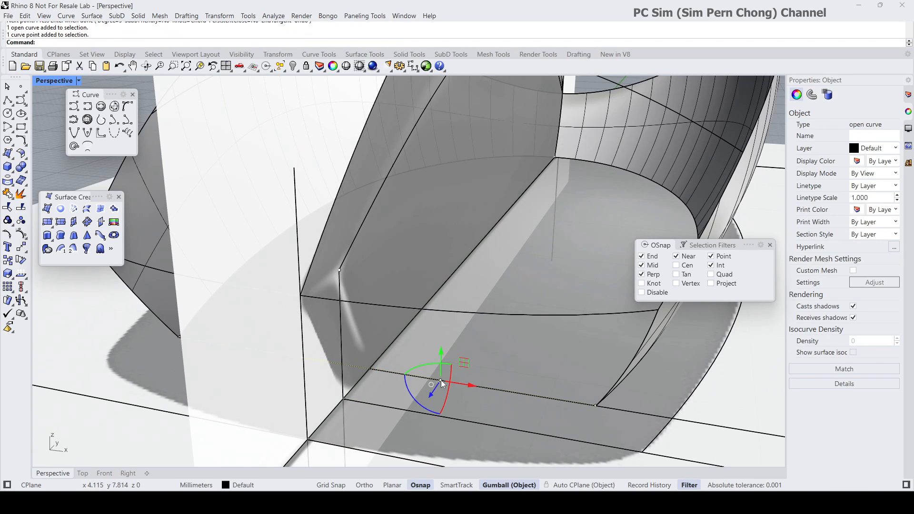
right_click_drag(403, 391, 334, 381)
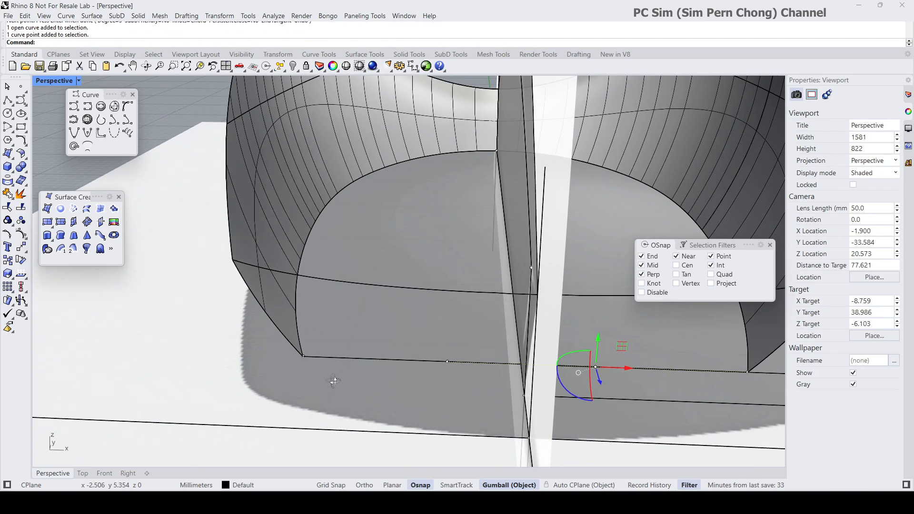
left_click(448, 361, "shift")
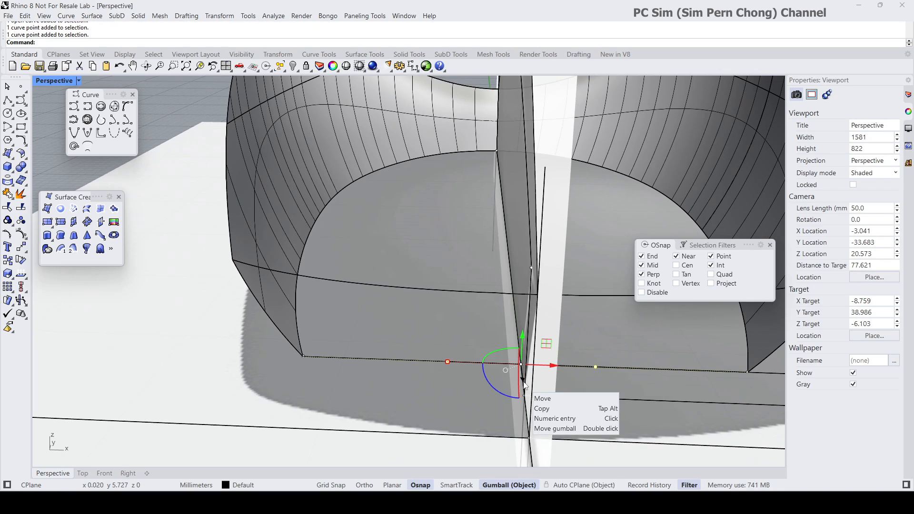
Move the selected middle control points of the lower front curve outward along the centre line, bowing the curve toward the reference outline
left_click_drag(525, 385, 414, 393)
right_click_drag(435, 393, 351, 400)
scroll(434, 403, "down", 4)
right_click_drag(348, 327, 415, 367, "shift")
right_click_drag(415, 367, 397, 357)
scroll(250, 295, "up", 4)
right_click_drag(319, 320, 302, 318)
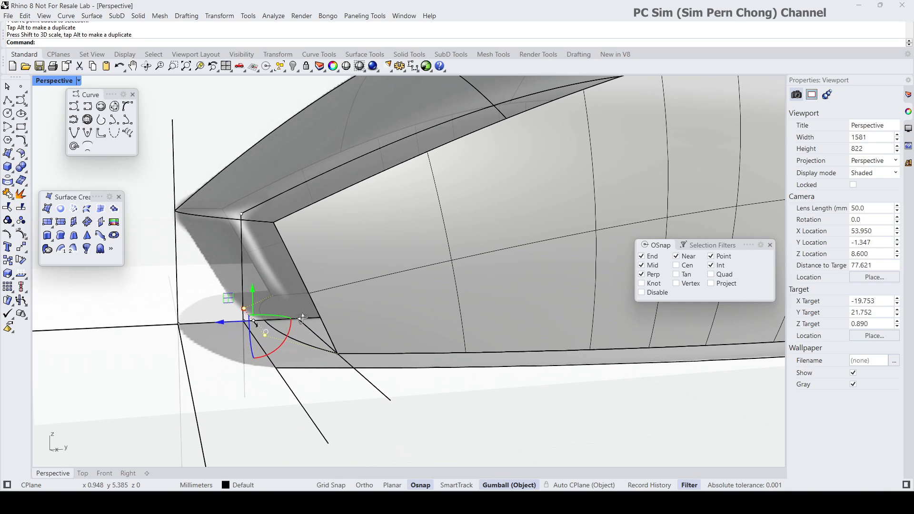
left_click_drag(226, 324, 215, 324)
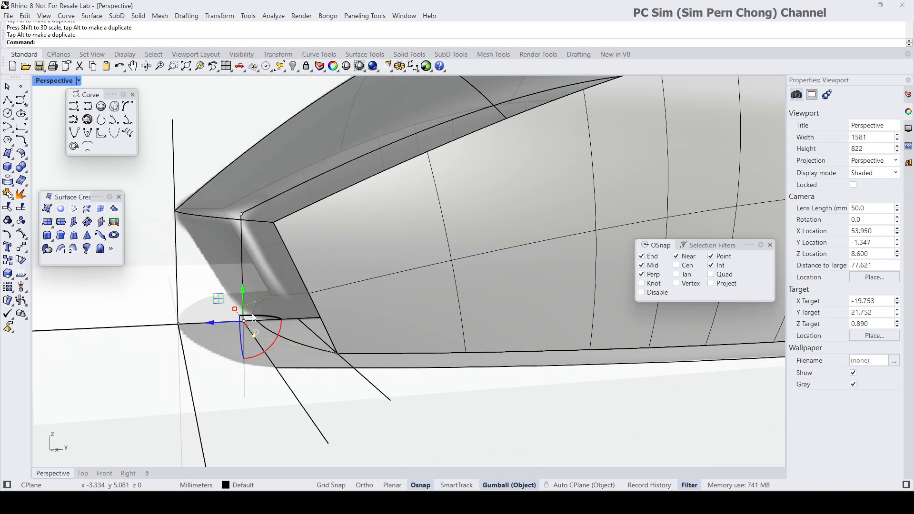
scroll(257, 325, "up", 5)
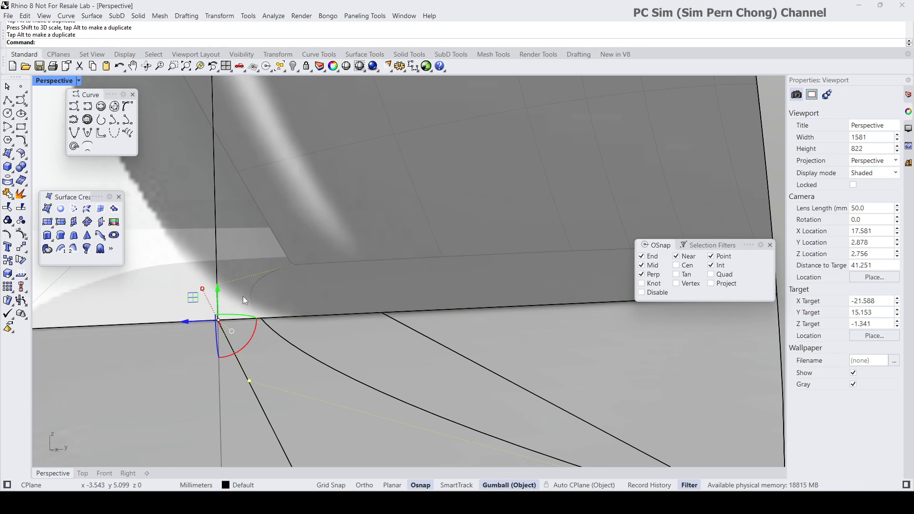
scroll(241, 295, "down", 10)
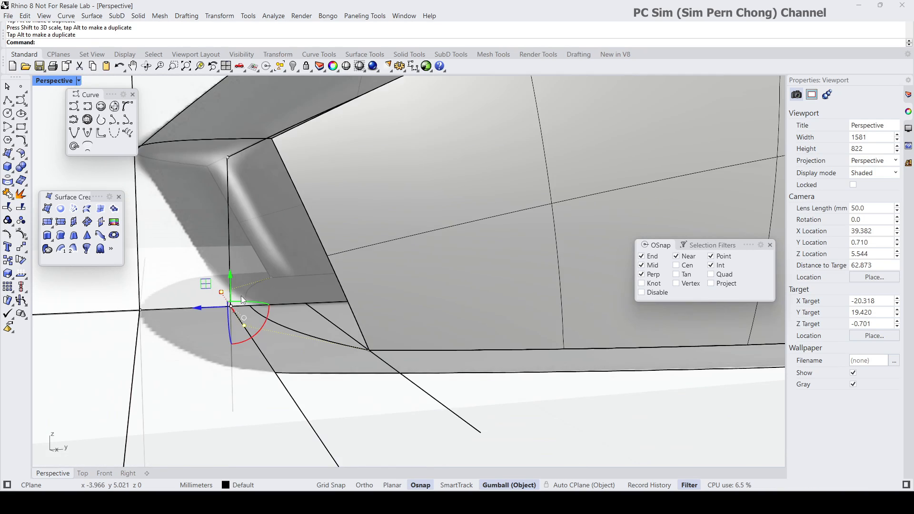
right_click_drag(288, 327, 339, 338)
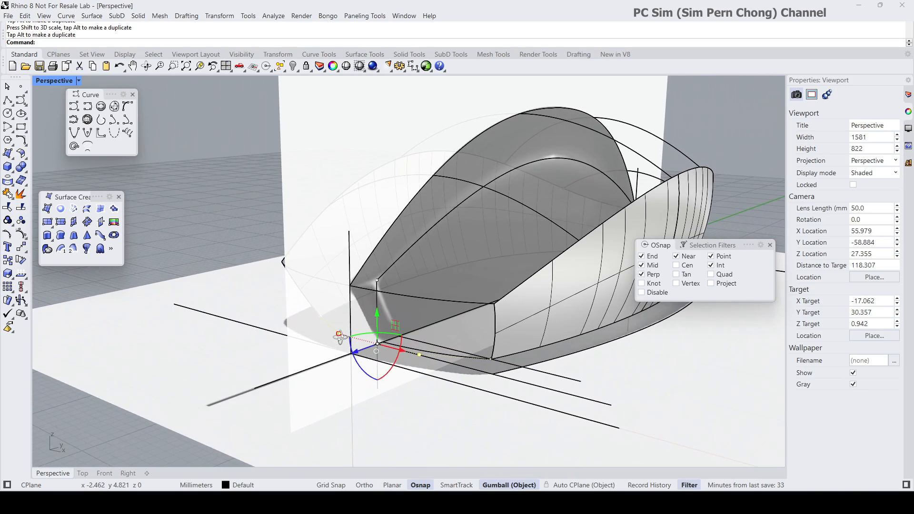
key("Escape")
scroll(351, 336, "down", 2)
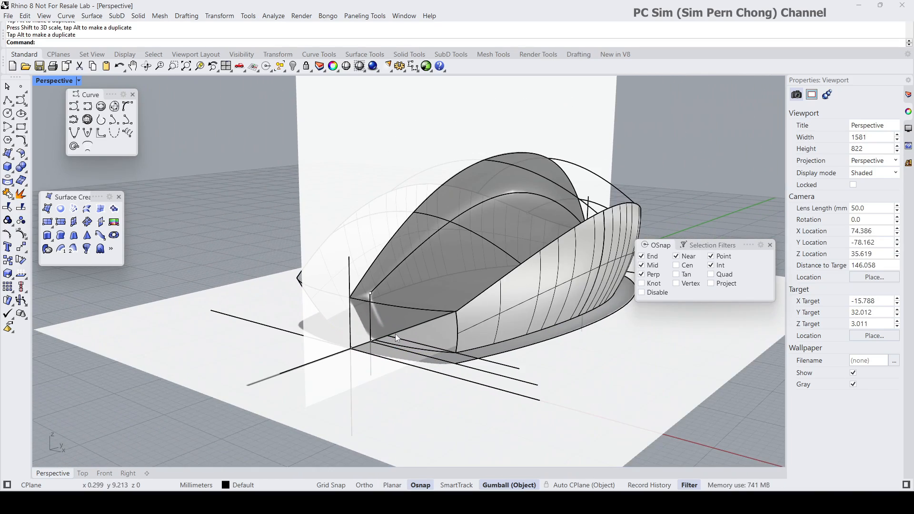
scroll(395, 333, "up", 2)
mouse_move(395, 333)
right_mouse_down()
mouse_move(386, 333)
mouse_move(400, 336)
mouse_move(390, 339)
right_mouse_up()
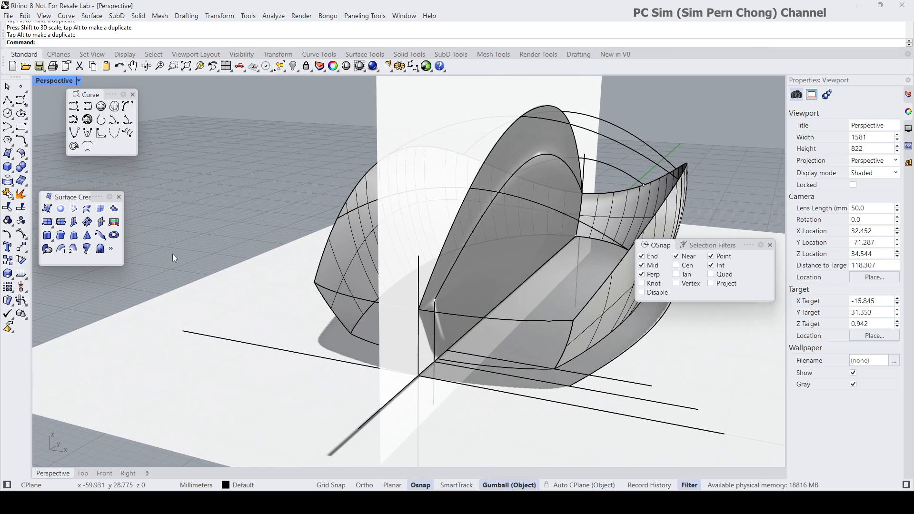
Try a network surface across the front opening from its upper, lower and two side boundary curves, then delete that surface
left_click(75, 211)
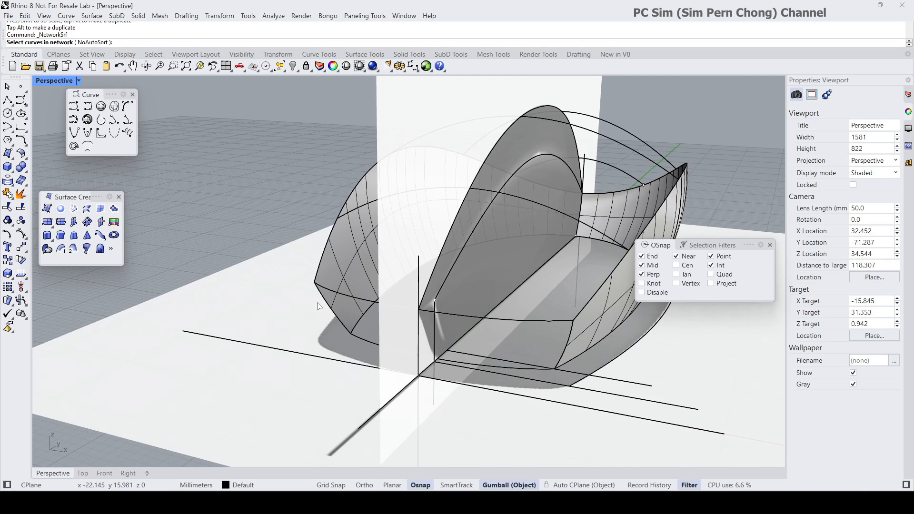
left_click(349, 297)
left_click(364, 339)
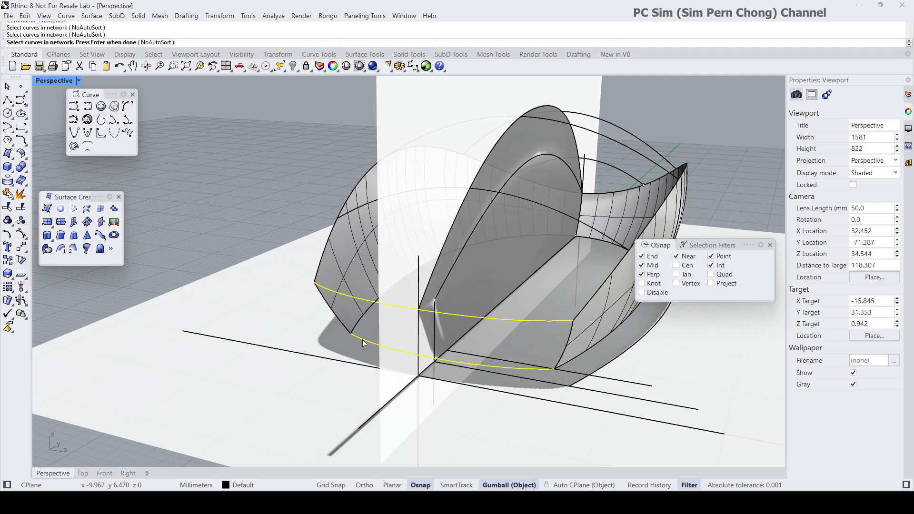
left_click(340, 322)
left_click(566, 358)
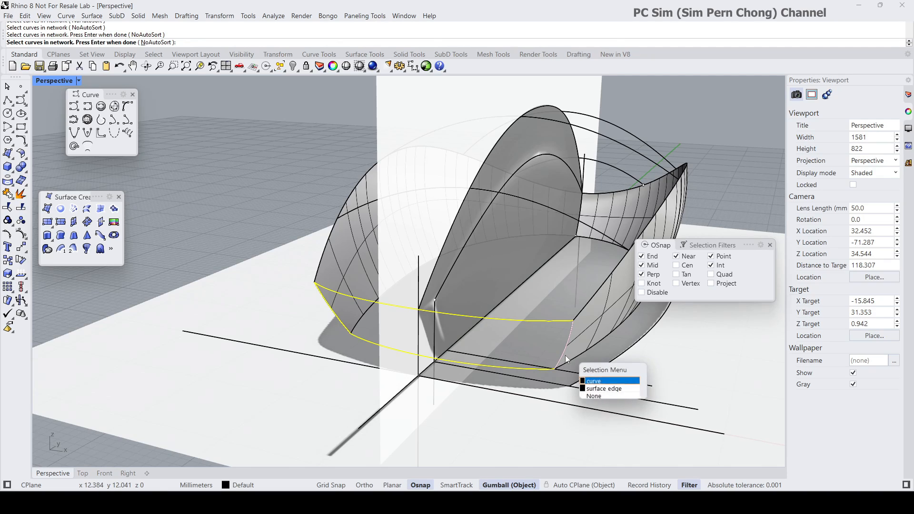
left_click(595, 382)
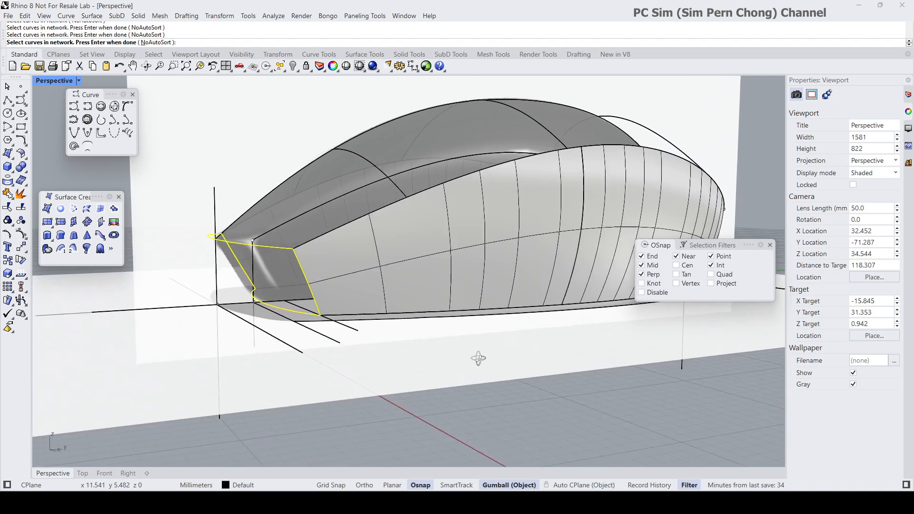
right_click_drag(364, 392, 307, 358)
left_click(426, 322)
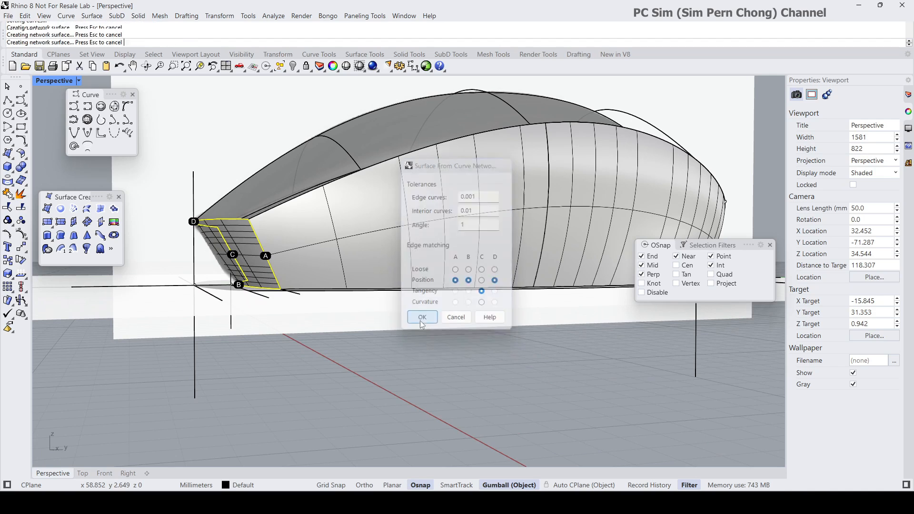
right_click_drag(311, 305, 334, 313)
scroll(269, 281, "up", 4)
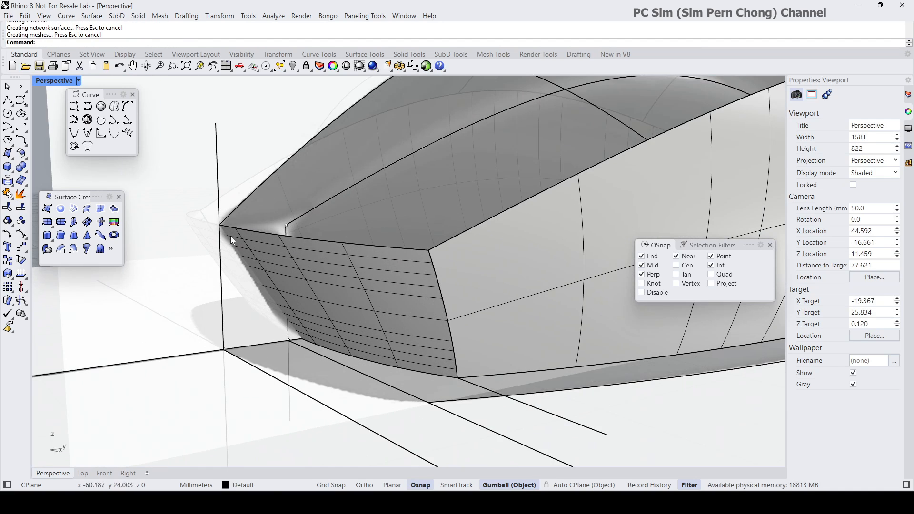
left_click(321, 299)
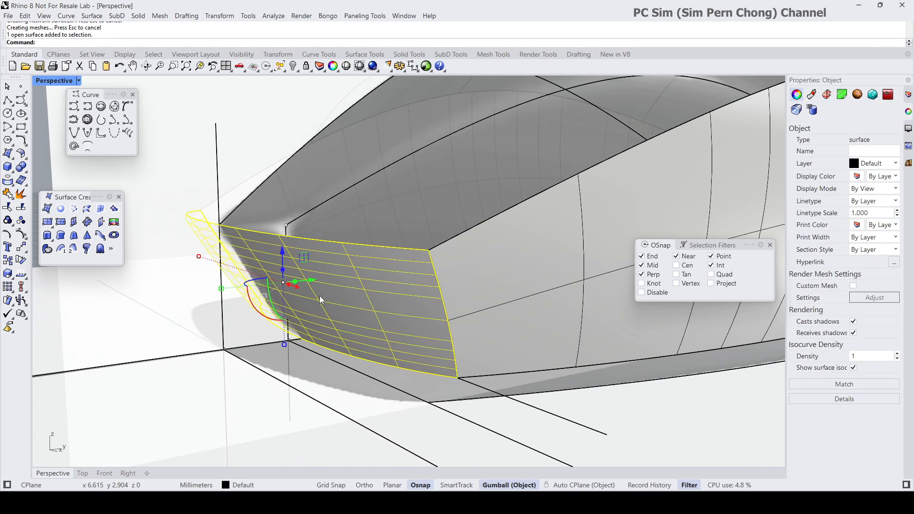
key("Delete")
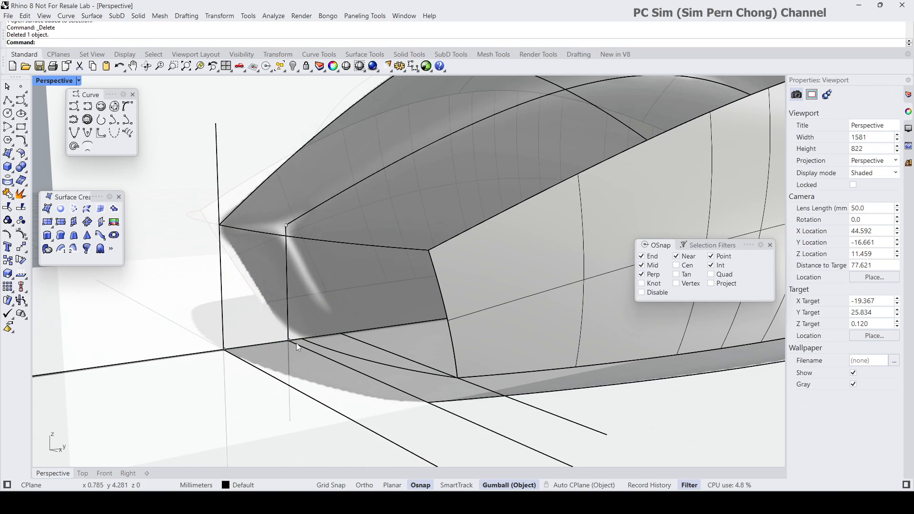
Draw an interpolated centre profile curve from the front tip down to the middle of the lower front curve
double_click(44, 81)
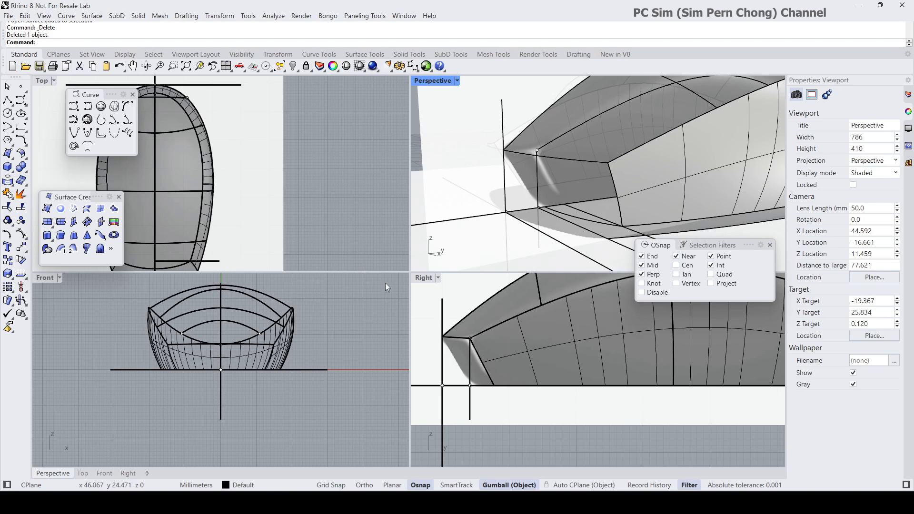
double_click(423, 278)
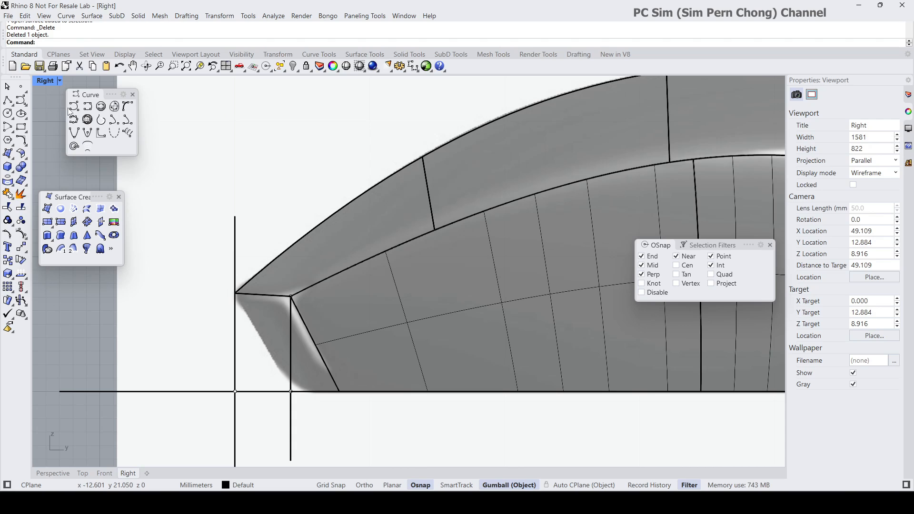
left_click(87, 106)
left_click(243, 295)
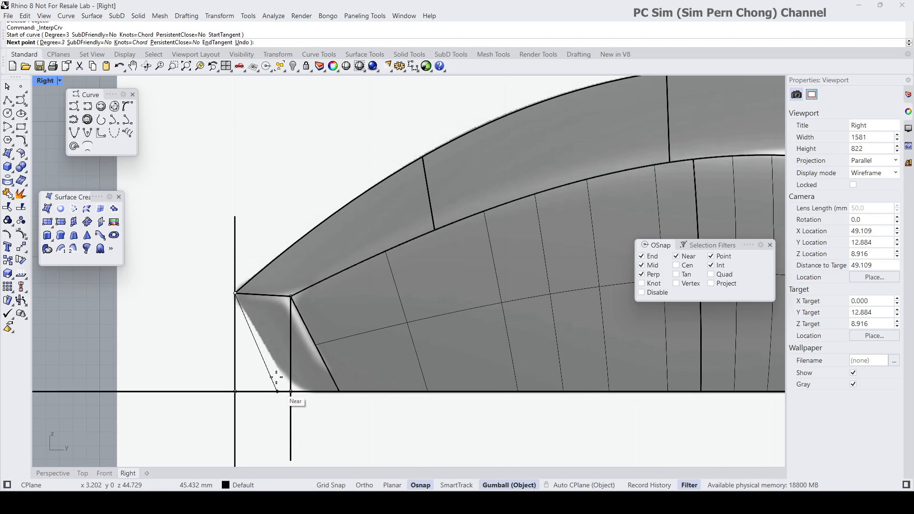
double_click(45, 81)
right_click_drag(473, 268, 530, 247)
left_click(530, 246)
key("Return")
scroll(513, 195, "up", 3)
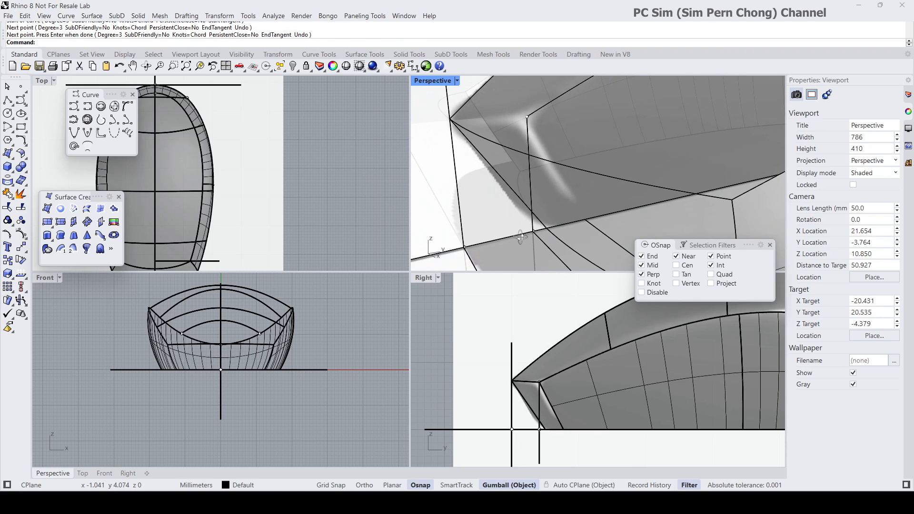
Show the centre profile curve's control points and move the upper inner point outward toward the side reference silhouette
left_click(513, 191)
left_click(538, 218)
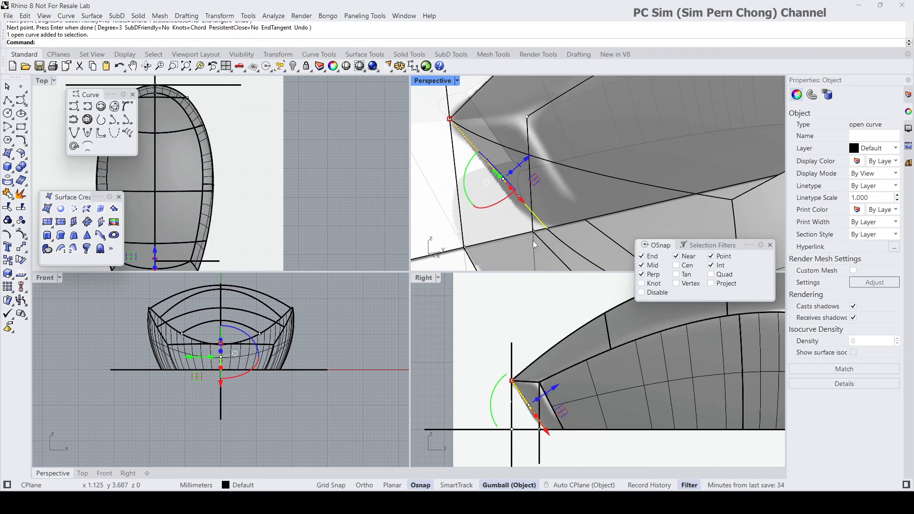
scroll(522, 395, "up", 5)
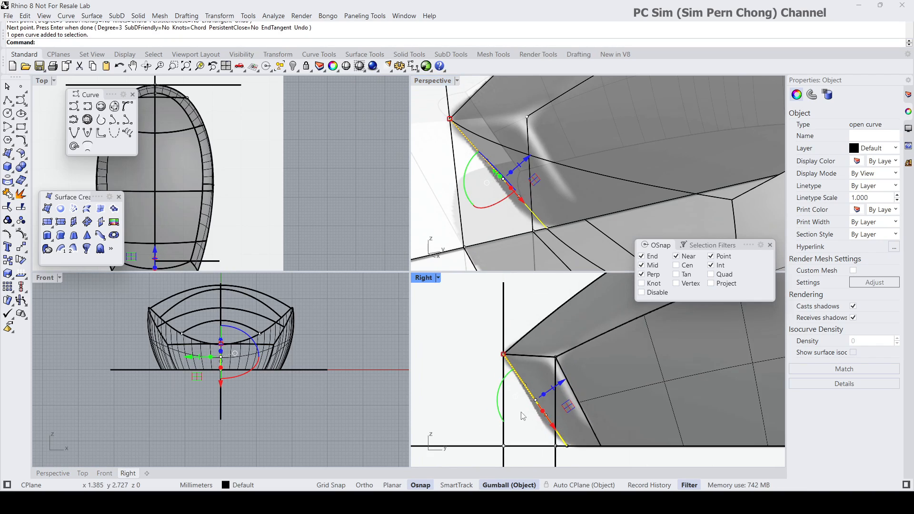
left_click(530, 376)
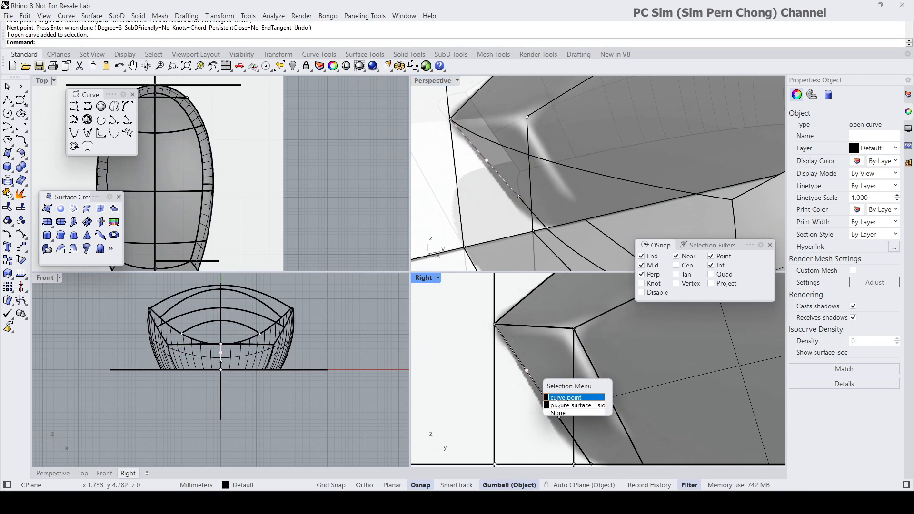
left_click(555, 395)
left_click_drag(510, 383, 506, 391)
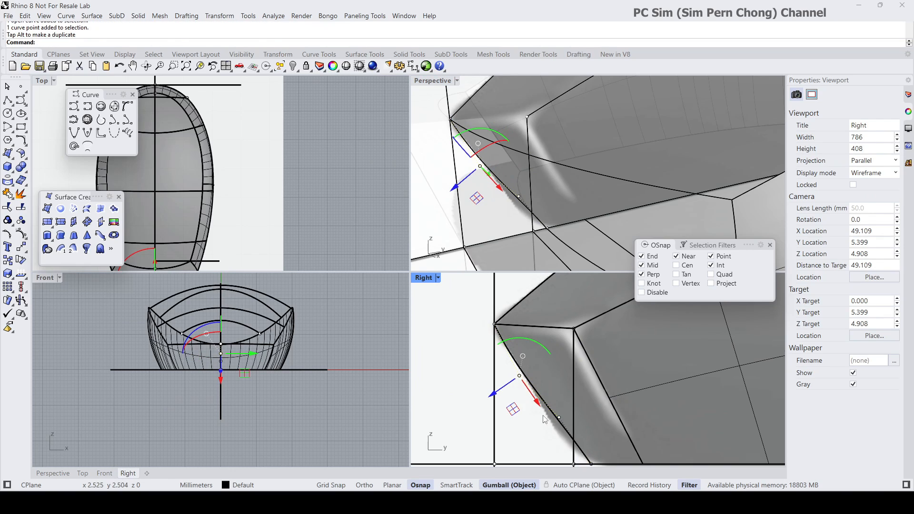
Move the profile's lower inner control point outward, and fine-tune the upper one to follow the side reference silhouette
right_click_drag(543, 415, 539, 392)
left_click(554, 394)
left_click(586, 419)
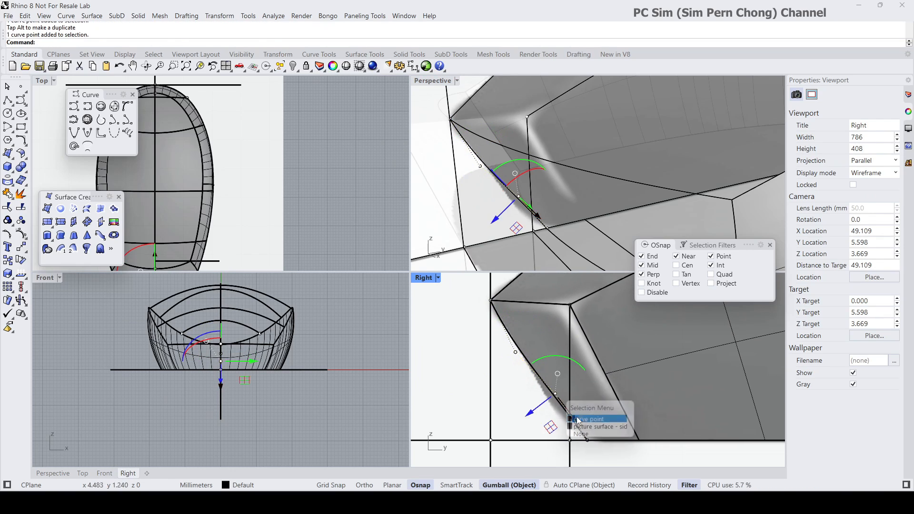
left_click_drag(541, 411, 532, 419)
left_click(516, 355)
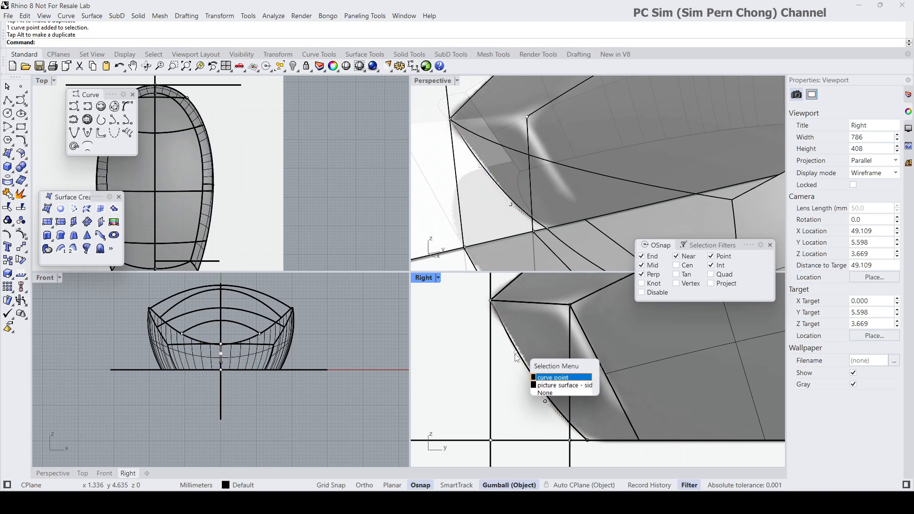
left_click(553, 378)
left_click_drag(488, 371, 488, 370)
key("Escape")
key("Escape")
scroll(484, 388, "down", 4)
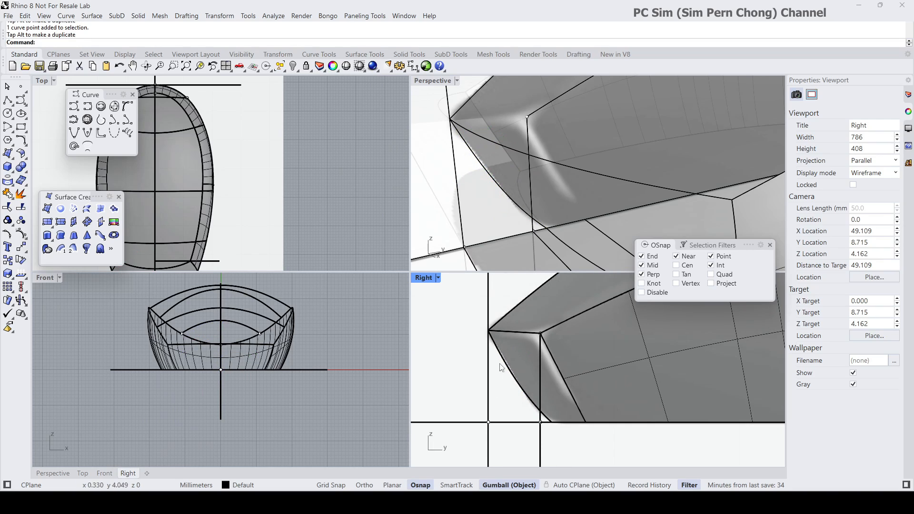
Select the upper and lower front curves, both side edges and the centre profile as input for a network surface
double_click(421, 81)
scroll(398, 204, "down", 8)
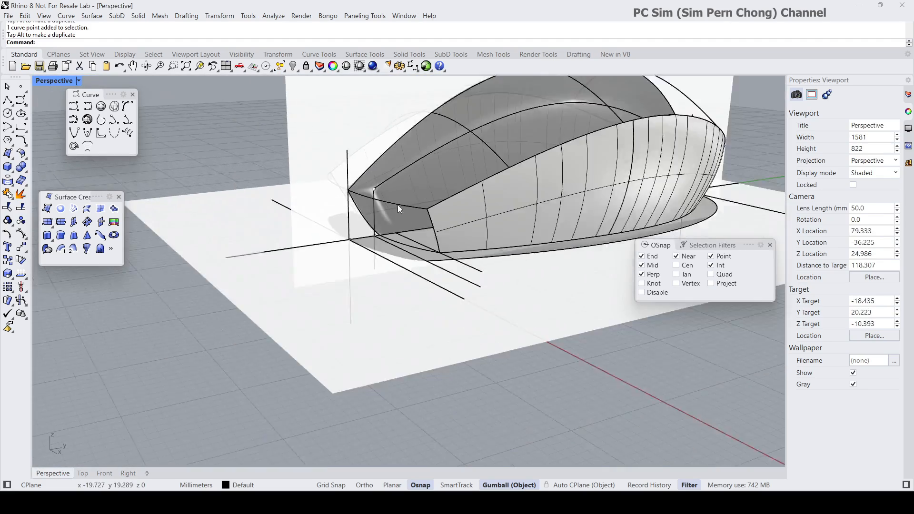
scroll(418, 223, "up", 2)
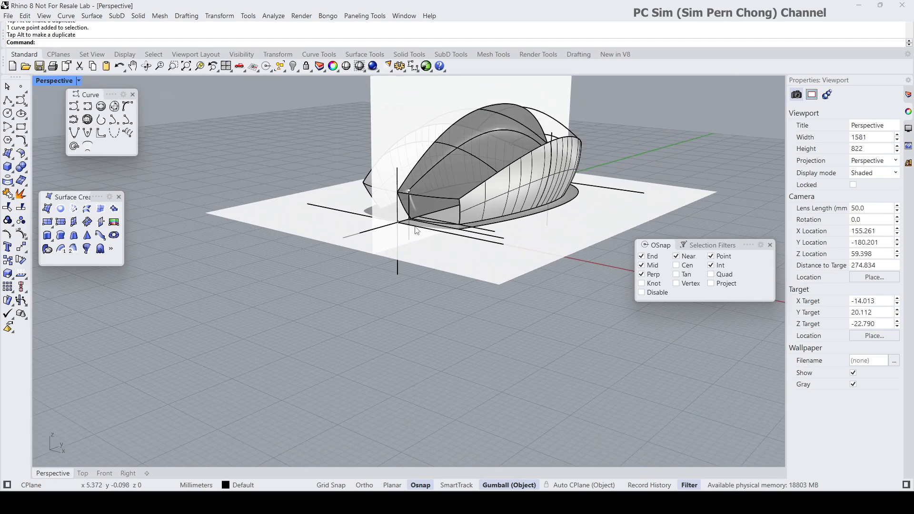
right_click_drag(421, 215, 423, 272, "shift")
scroll(422, 275, "up", 6)
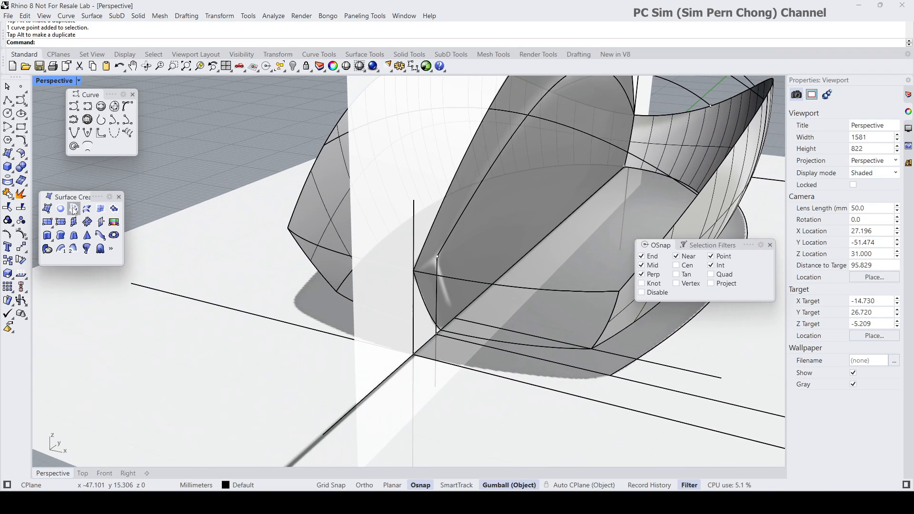
left_click(60, 222)
left_click(329, 249)
right_click_drag(327, 283, 347, 272)
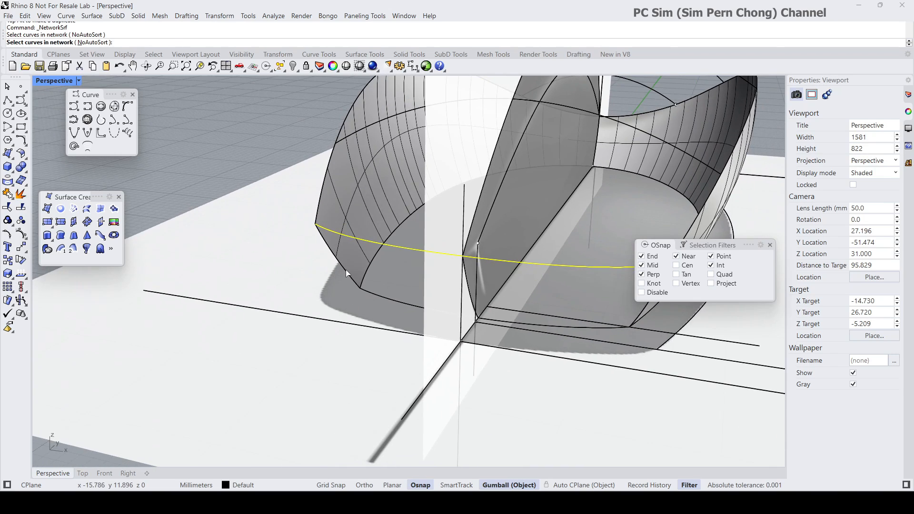
left_click(348, 272)
left_click(376, 293)
right_click_drag(391, 296, 367, 294)
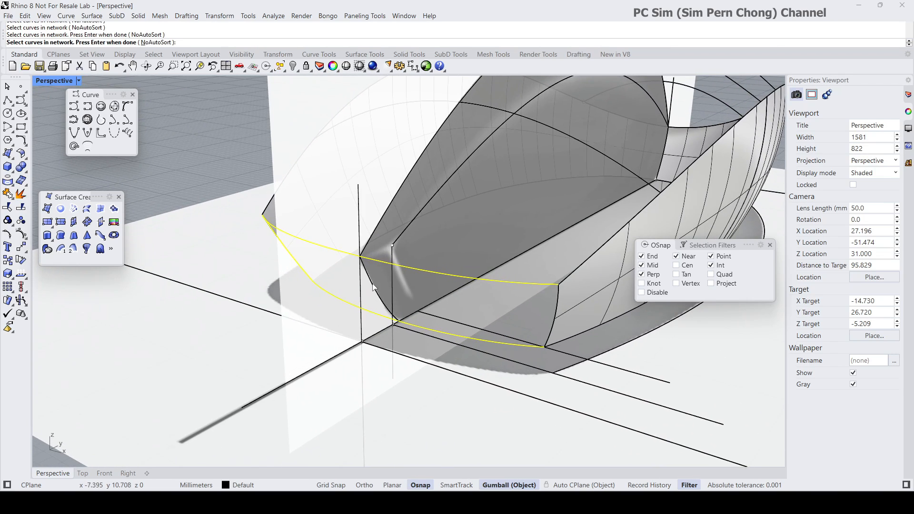
left_click(373, 285)
left_click(549, 330)
left_click(564, 351)
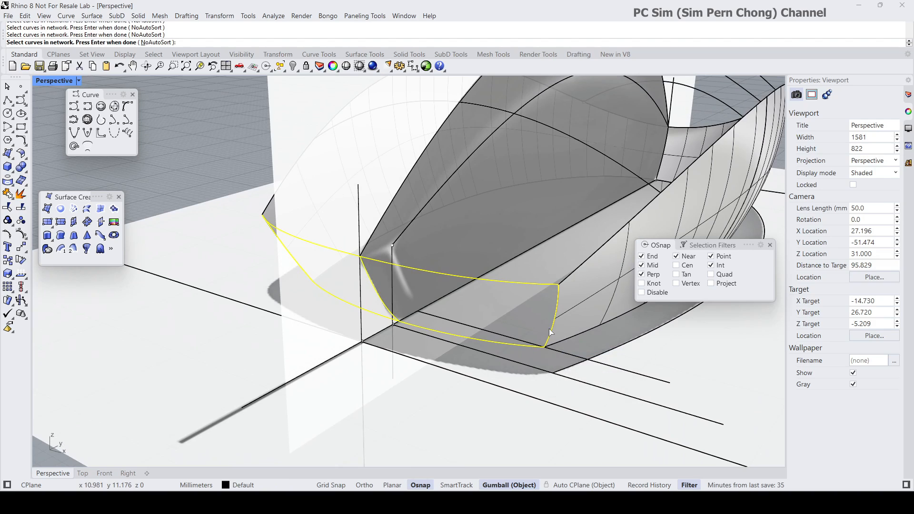
Set edge C to Position matching and create the front network surface
key("Return")
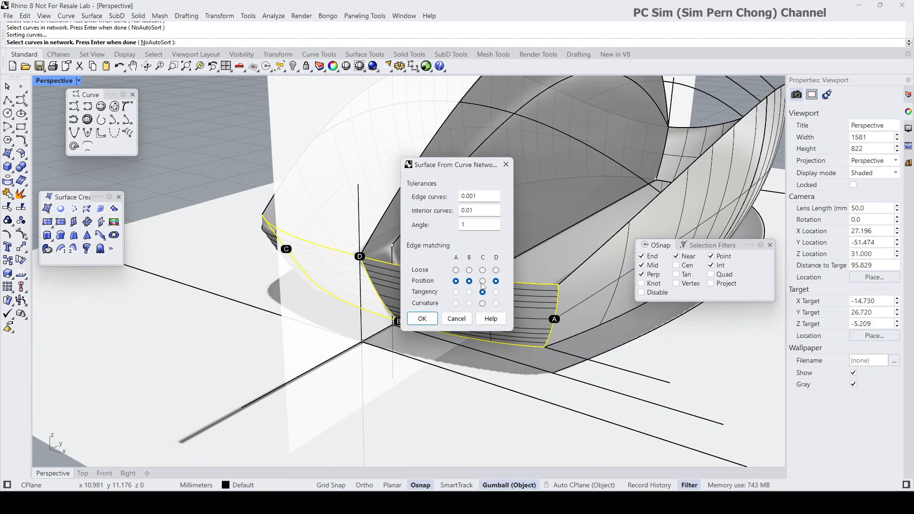
left_click(483, 281)
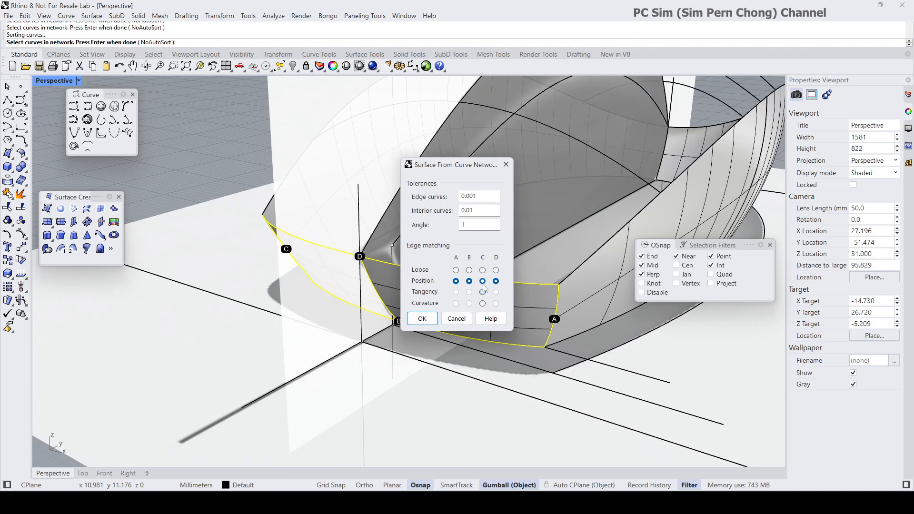
left_click(418, 319)
mouse_move(419, 319)
right_mouse_down()
mouse_move(460, 300)
mouse_move(408, 317)
mouse_move(416, 318)
right_mouse_up()
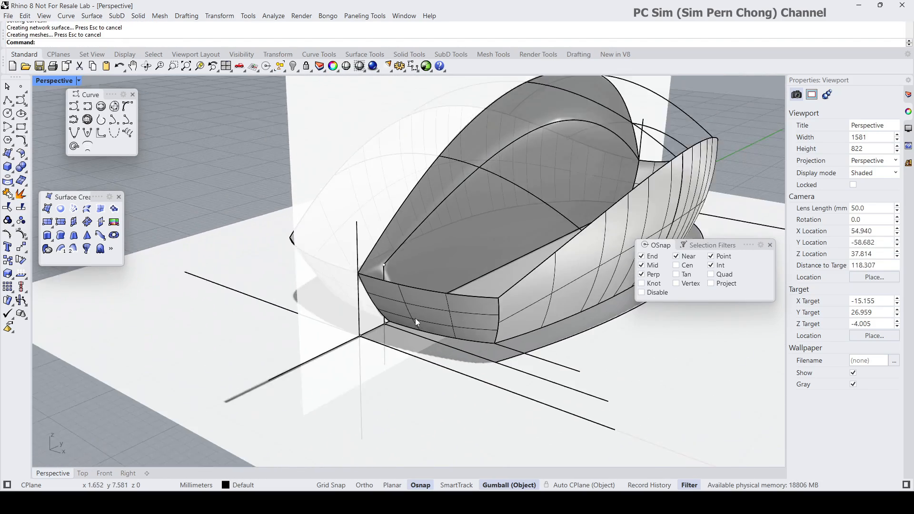
Unhide the top surface and isolate the body's top, side and front surfaces from the construction curves and reference pictures
scroll(416, 319, "down", 2)
right_click(293, 67)
right_click_drag(273, 189, 391, 253)
left_click(432, 263)
left_click(483, 355, "shift")
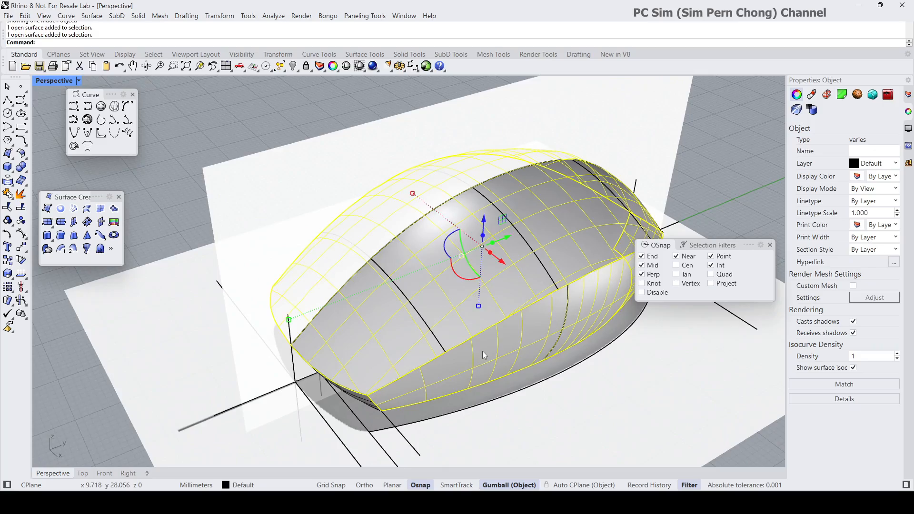
right_click_drag(484, 355, 481, 346)
right_click_drag(416, 365, 267, 285)
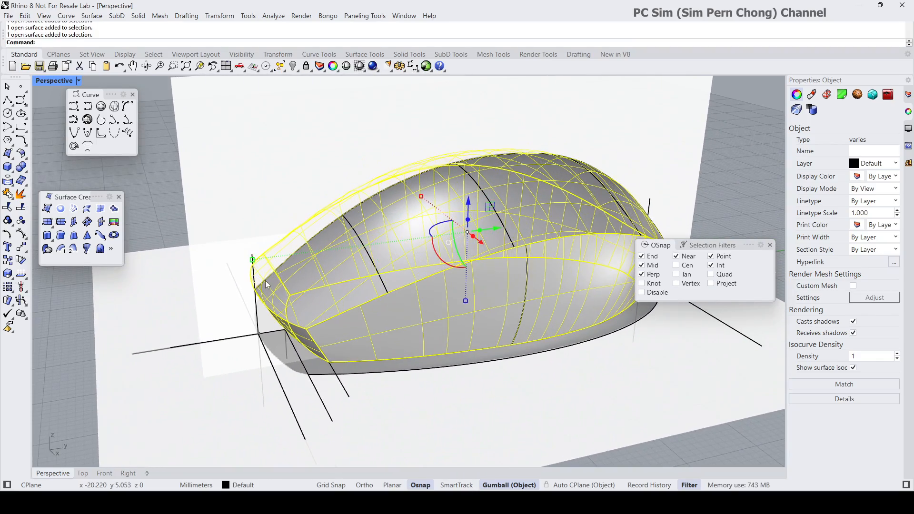
scroll(360, 315, "up", 2)
left_click(329, 316, "shift")
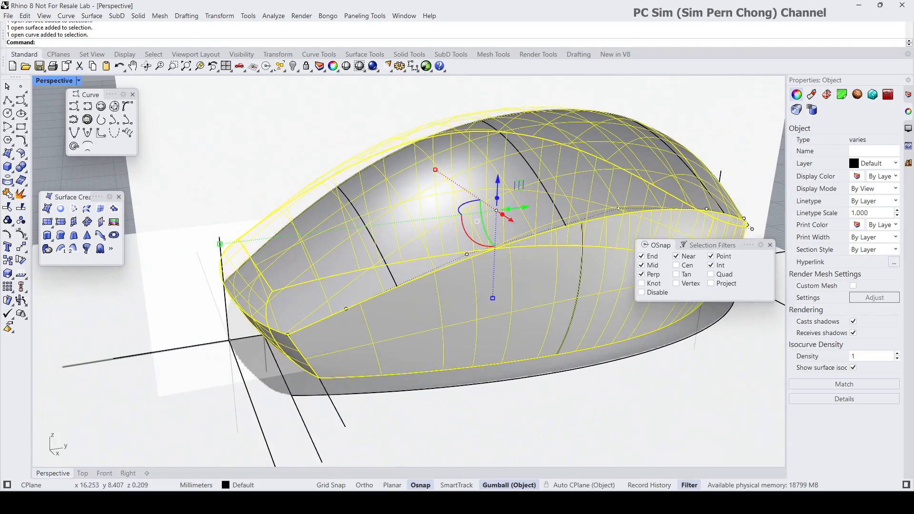
right_click_drag(415, 335, 401, 343)
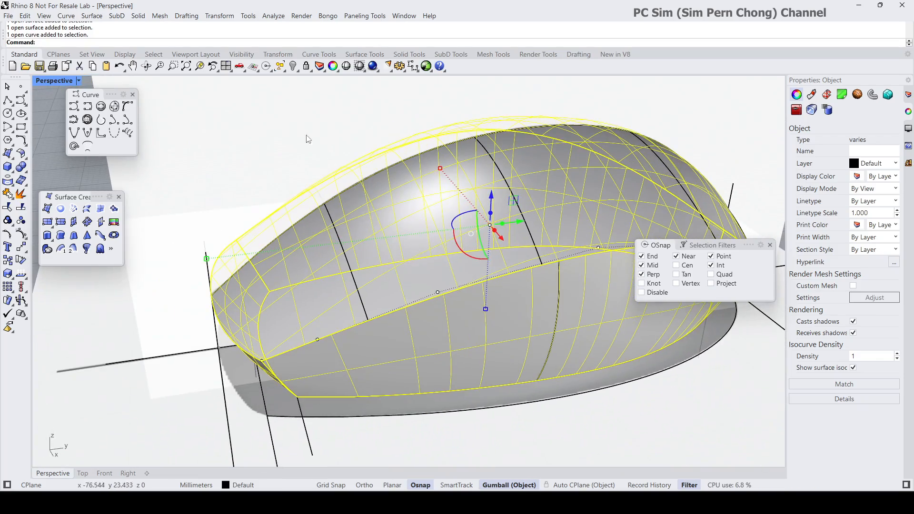
left_click(293, 67)
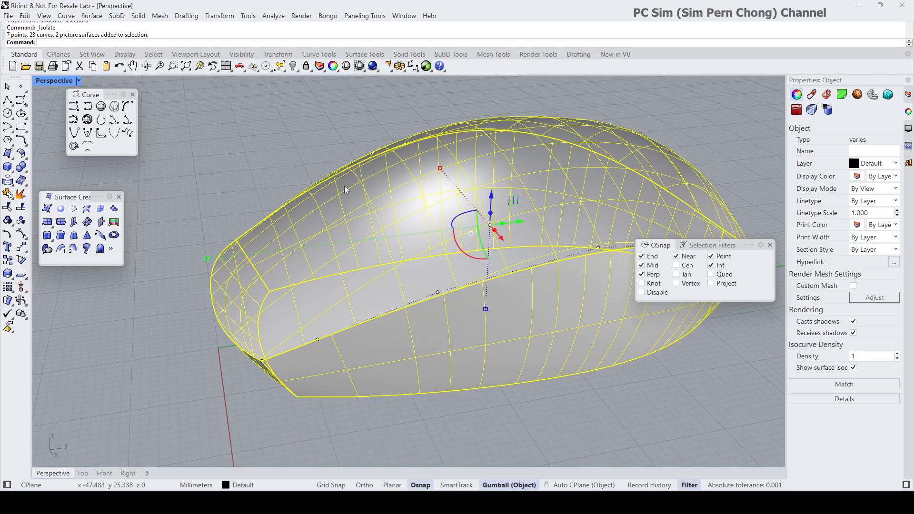
key("Escape")
Turn off the surface isocurve display for all the isolated body surfaces
right_click_drag(363, 203, 272, 184)
scroll(390, 233, "down", 4)
left_click_drag(200, 126, 575, 368)
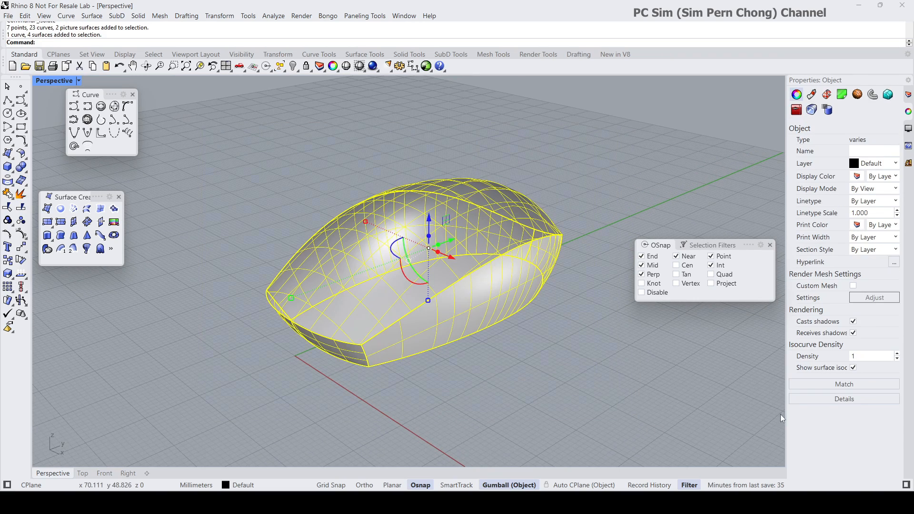
left_click(853, 368)
left_click(652, 382)
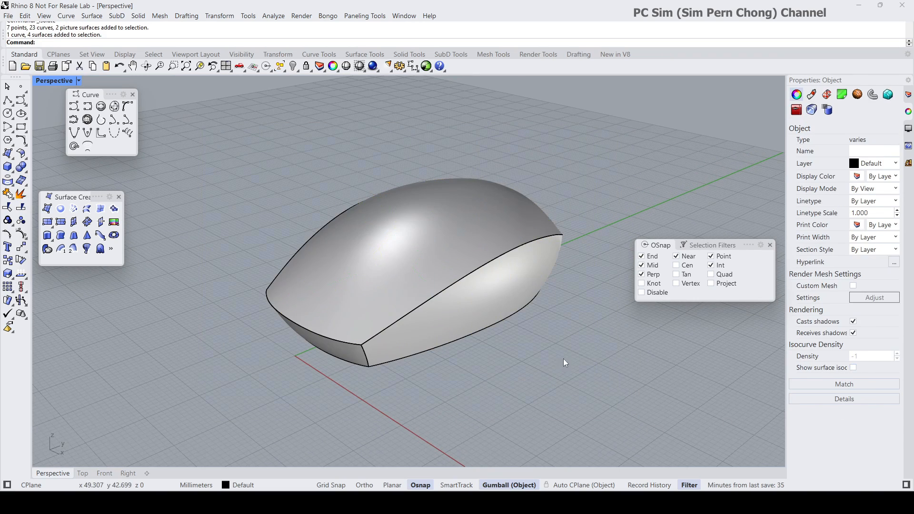
Review the body shape from the front and bring back the hidden curves and reference pictures
right_click_drag(565, 363, 590, 369)
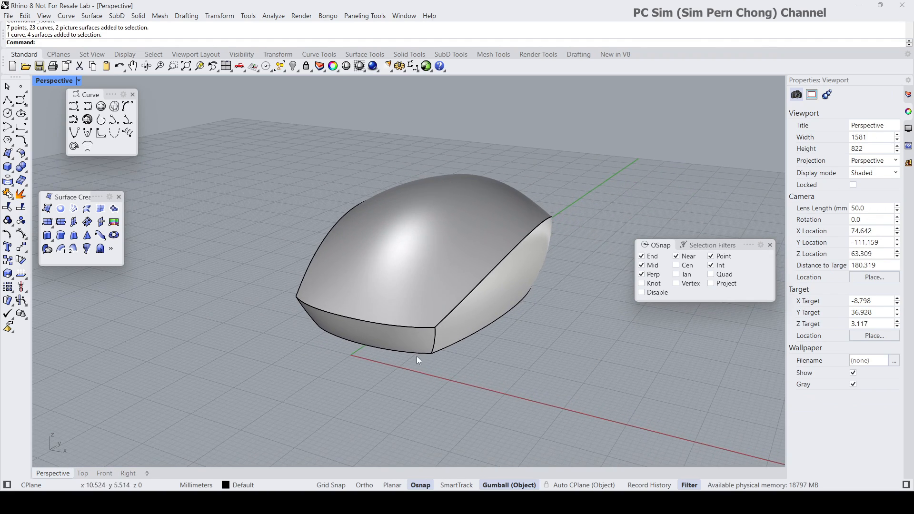
right_click(294, 68)
right_click_drag(436, 371, 376, 334)
scroll(387, 327, "up", 2)
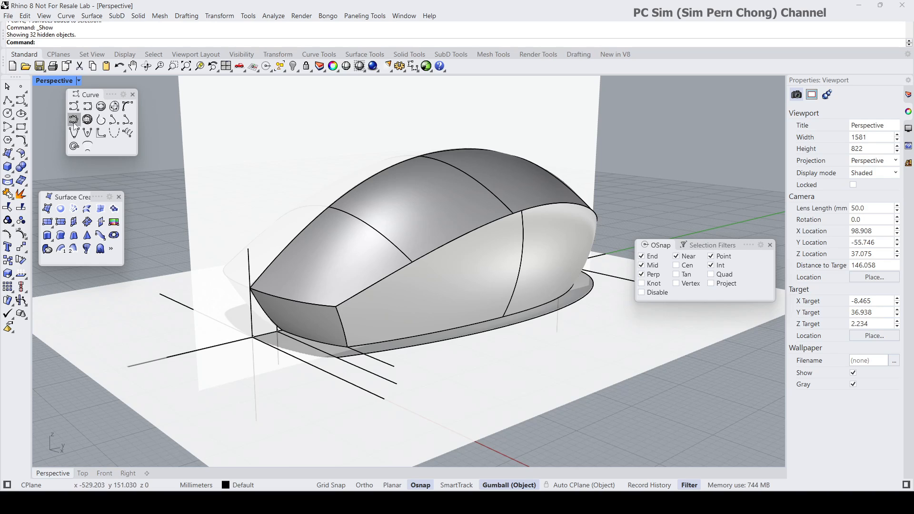
Extract a V-direction isocurve from the side surface, a short distance behind the front corner edge
left_click(67, 15)
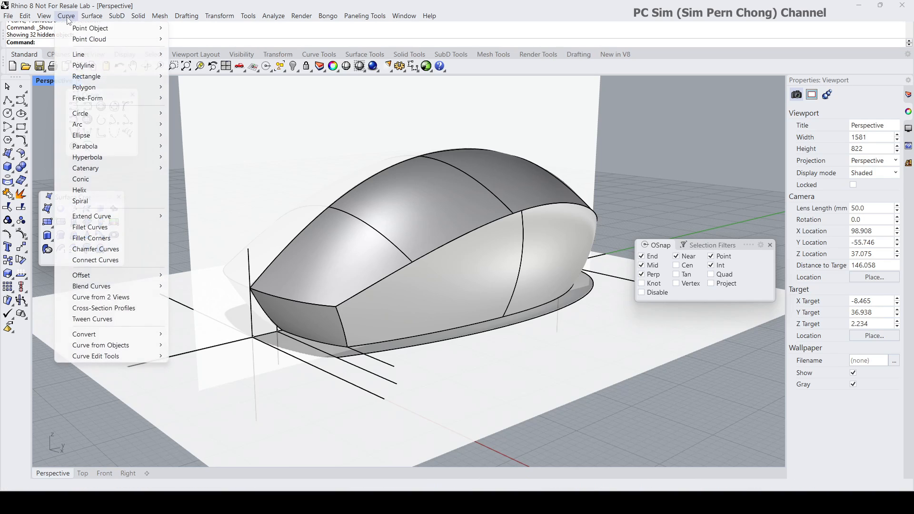
mouse_move(143, 356)
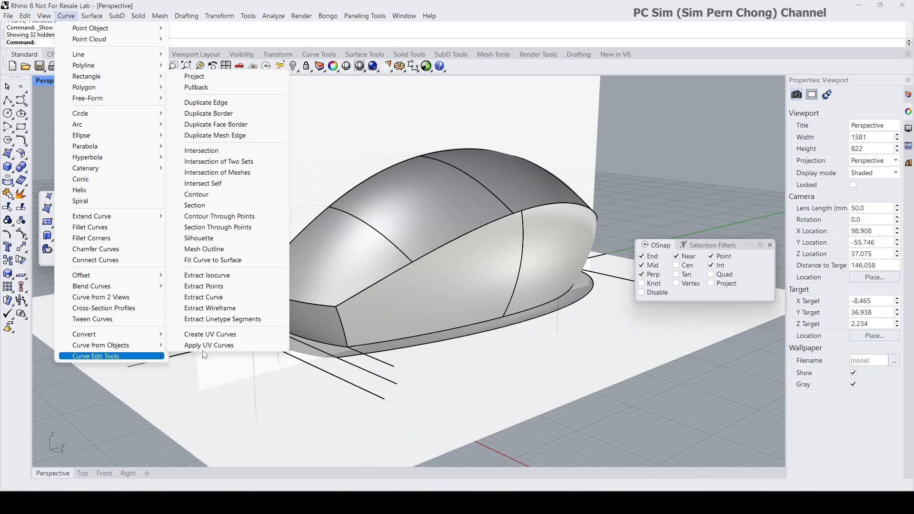
left_click(207, 275)
left_click(405, 336)
right_click_drag(376, 329, 367, 355)
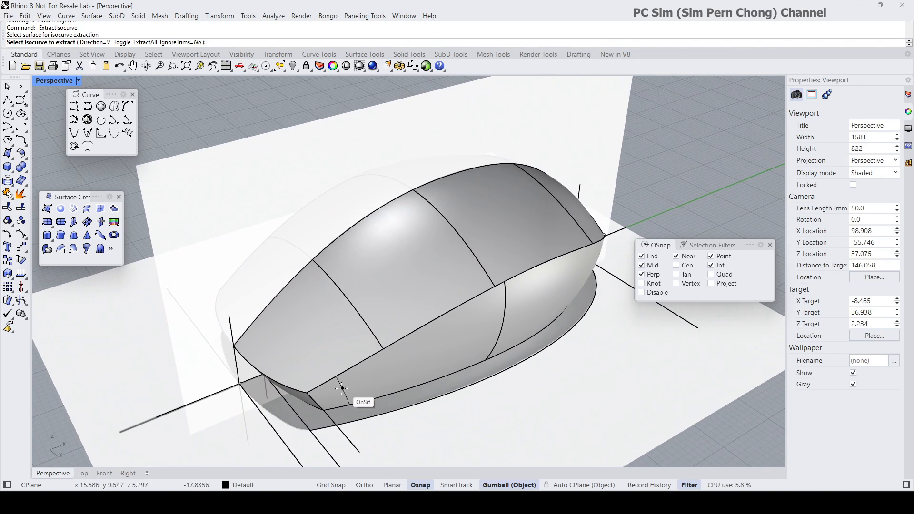
left_click(327, 394)
key("Return")
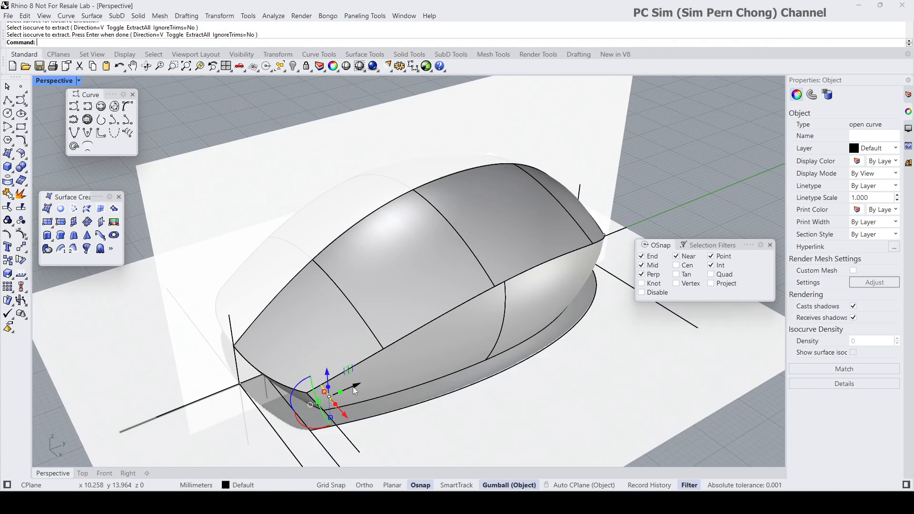
Extract a U-direction isocurve from the front surface, a short distance inward from the same corner edge
right_click_drag(328, 393, 390, 367)
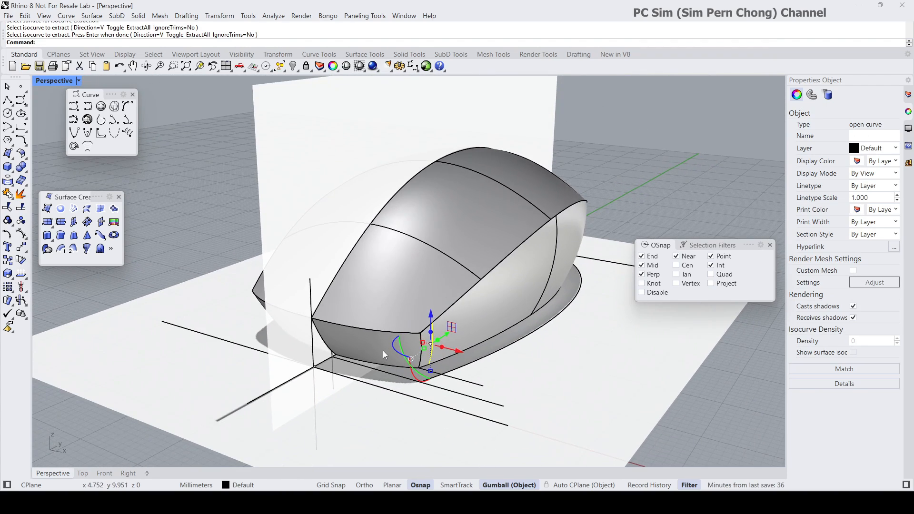
left_click(385, 355)
key("Return")
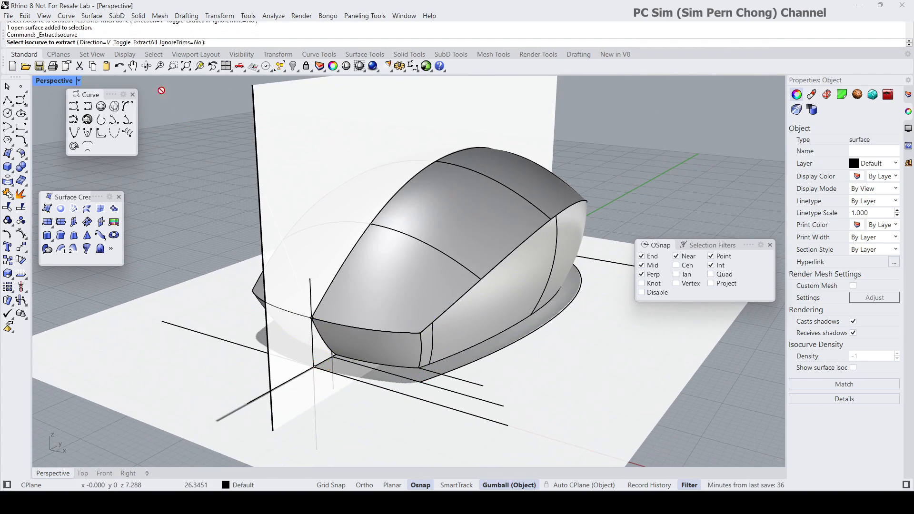
left_click(122, 43)
right_click_drag(381, 351, 356, 336)
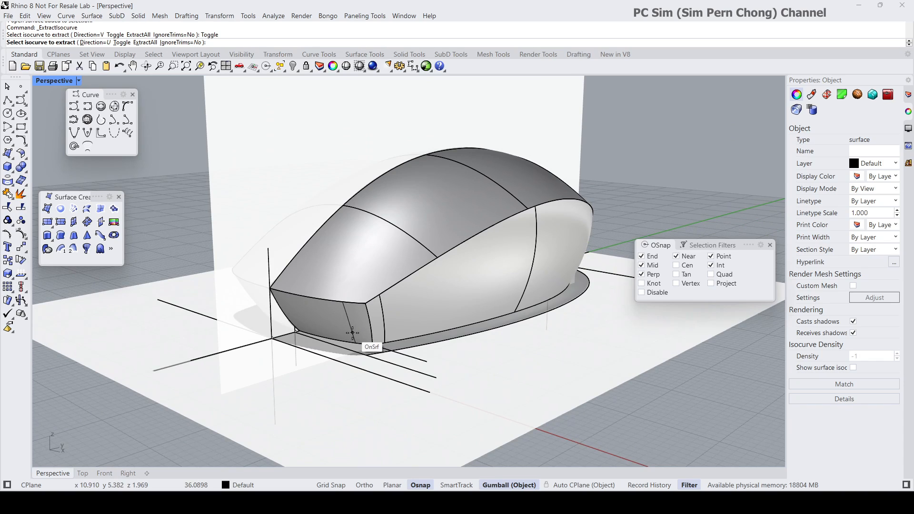
left_click(354, 332)
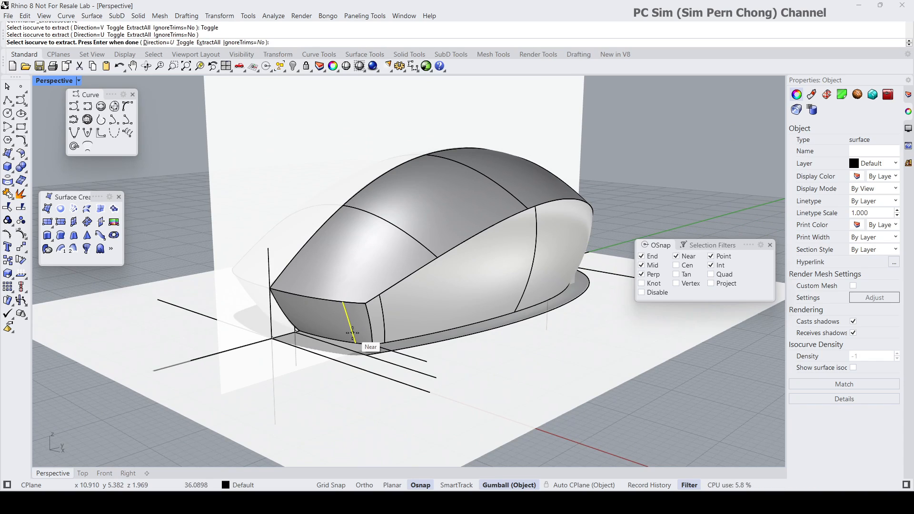
key("Return")
scroll(379, 322, "up", 5)
key("Escape")
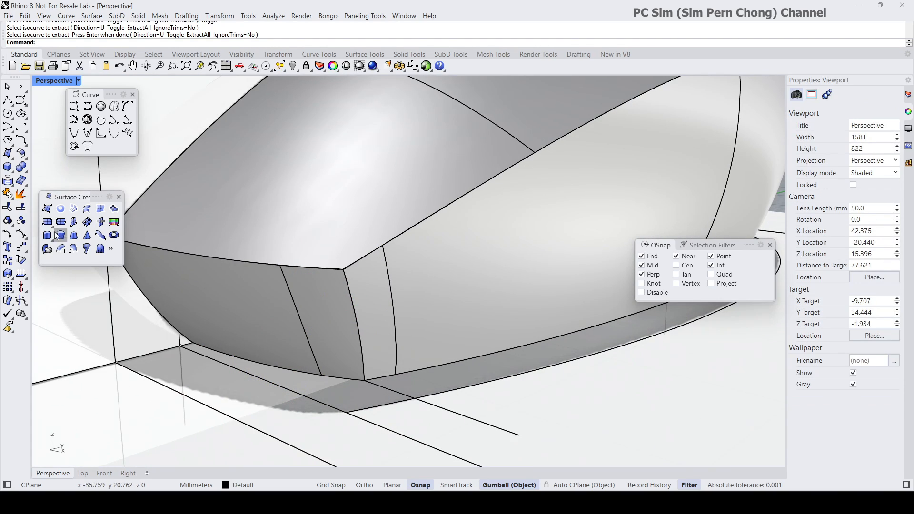
Trim away the side surface's narrow front strip using its extracted isocurve as the cutting object
left_click(9, 208)
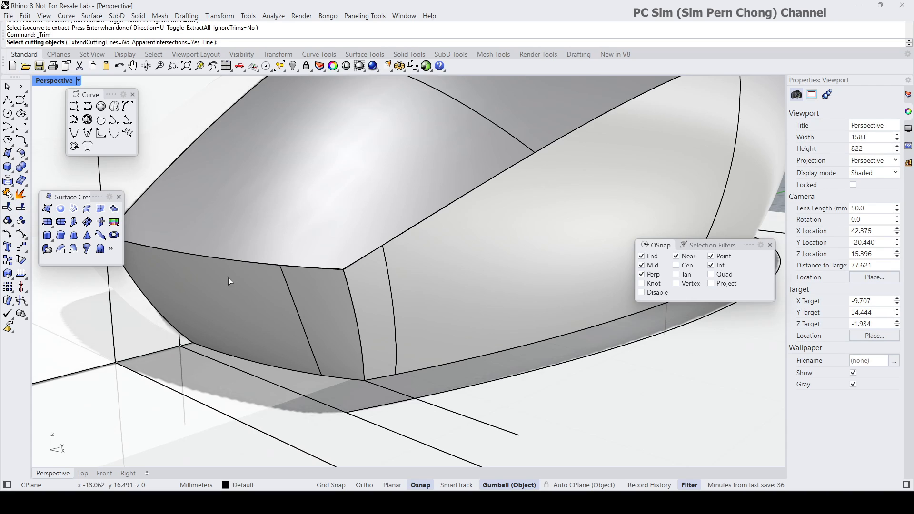
left_click(395, 305)
key("Return")
left_click(385, 308)
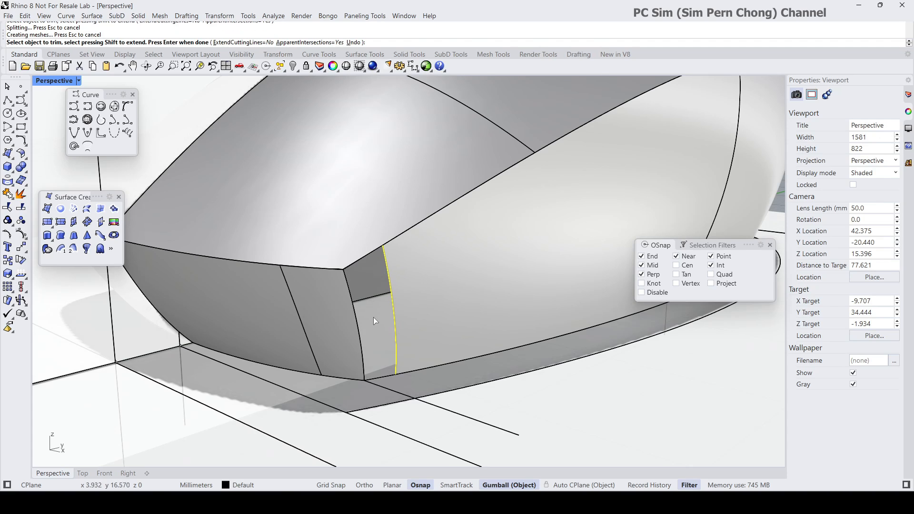
right_click(321, 327)
Trim away the front surface's strip beside the corner using its extracted isocurve as the cutting object
right_click(276, 319)
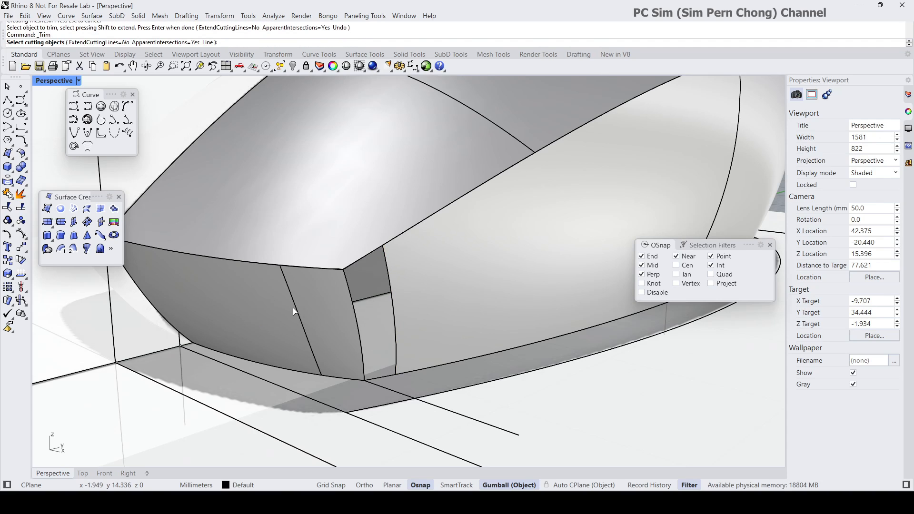
left_click(295, 312)
key("Return")
left_click(298, 310)
right_click(295, 312)
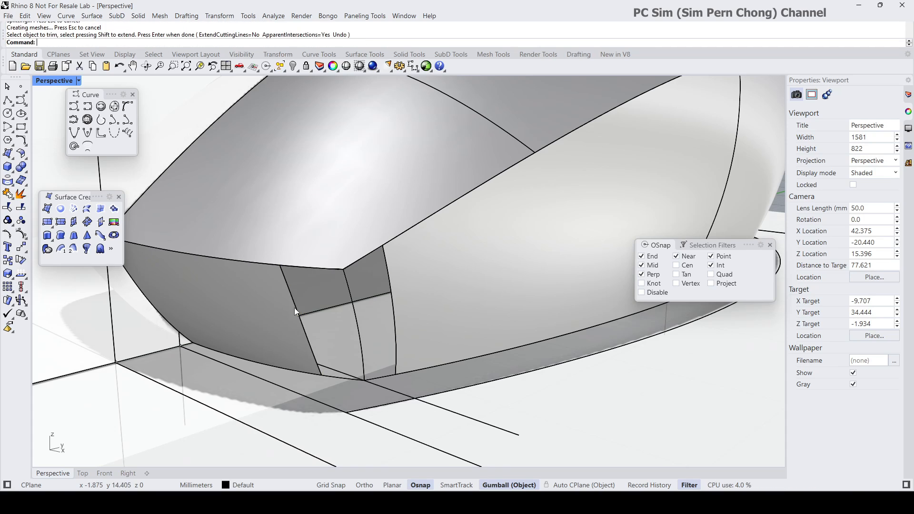
Display the trimmed side surface's control points to examine how far they extend past the trimmed edge
left_click(292, 311)
left_click(423, 305)
scroll(423, 304, "down", 4)
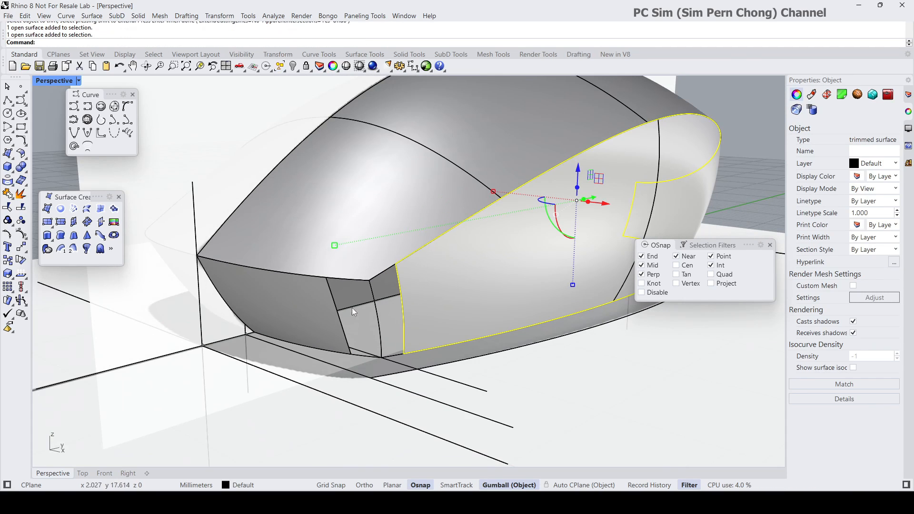
key("F10")
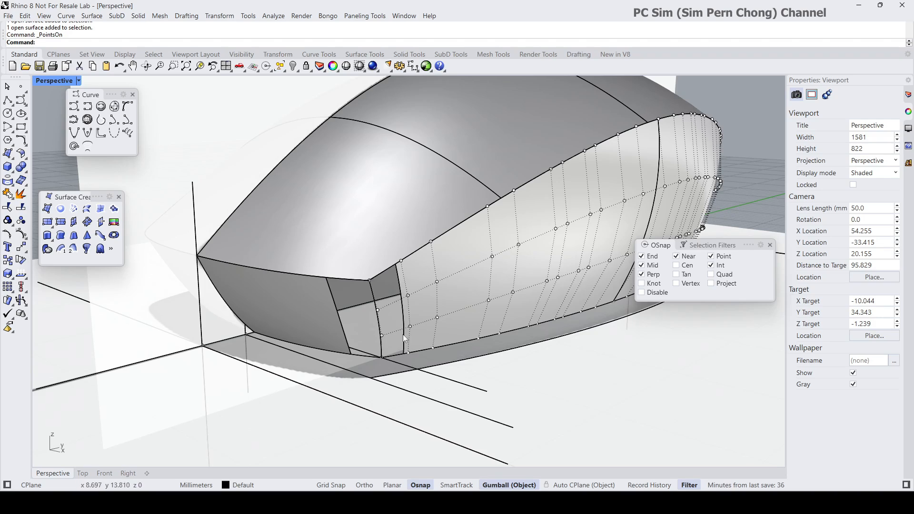
Shrink the trimmed side surface to its edge with ShrinkTrimmedSrfToEdge
left_click(22, 154)
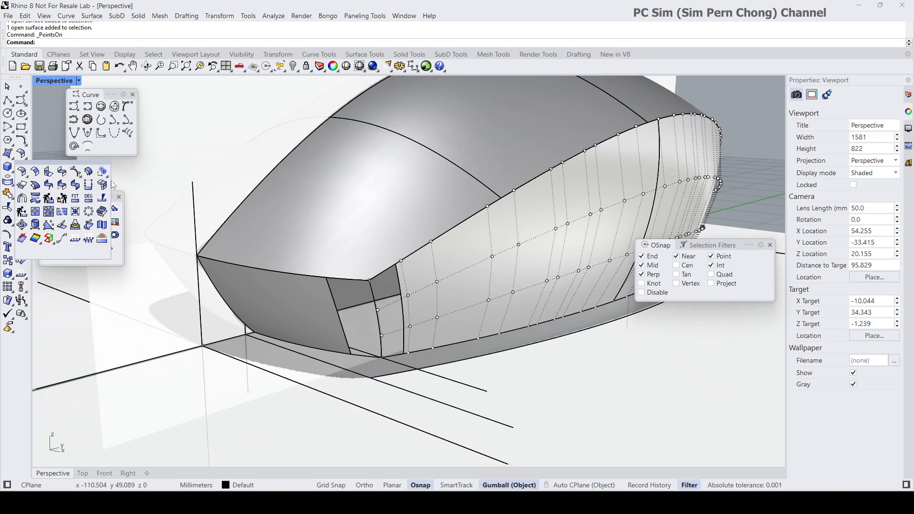
left_click(22, 142)
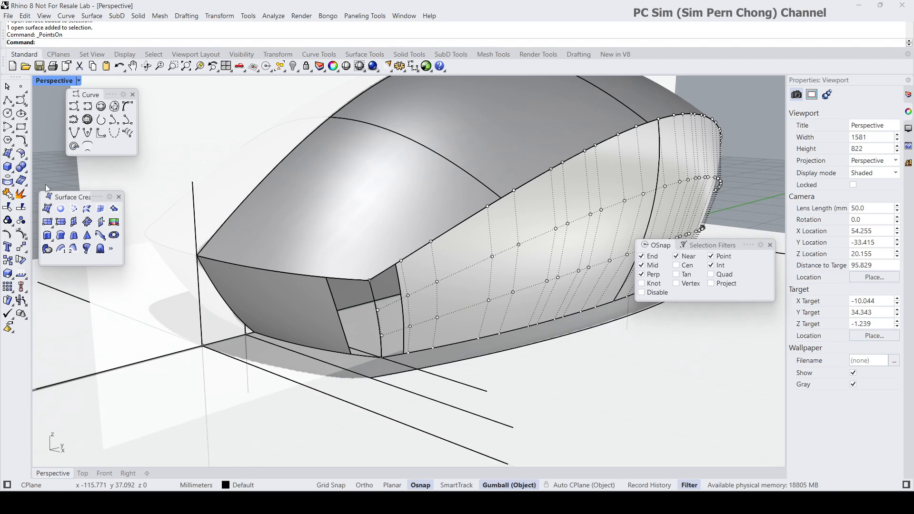
left_click(23, 156)
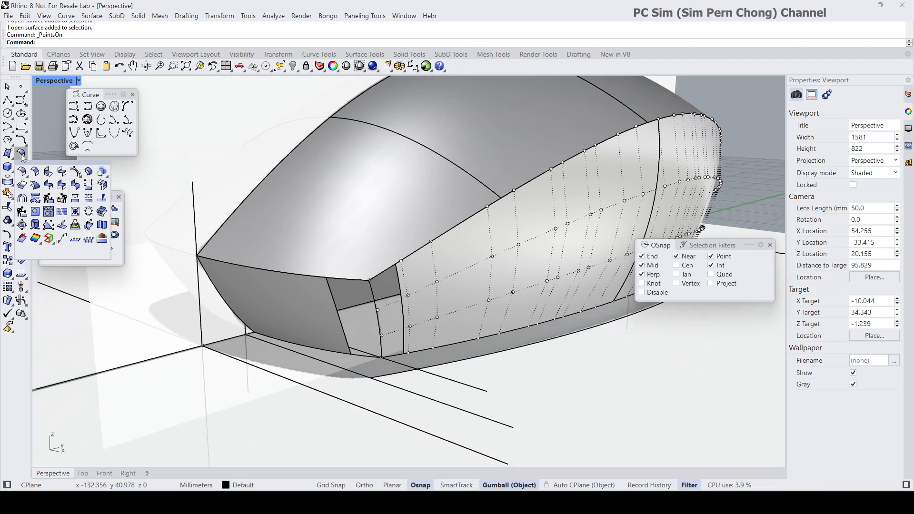
right_click(75, 212)
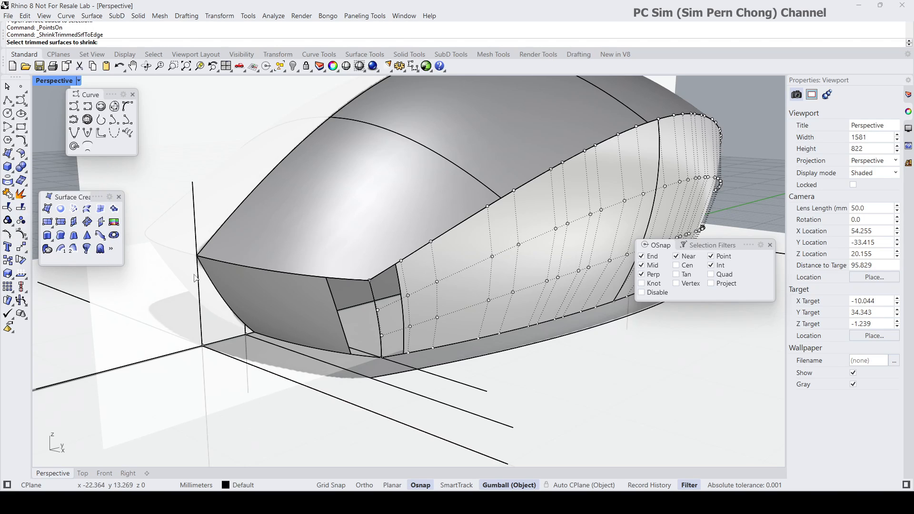
left_click(416, 307)
right_click(415, 307)
Display the front surface's control points to check its trimmed edge, and hide all control points
left_click(313, 307)
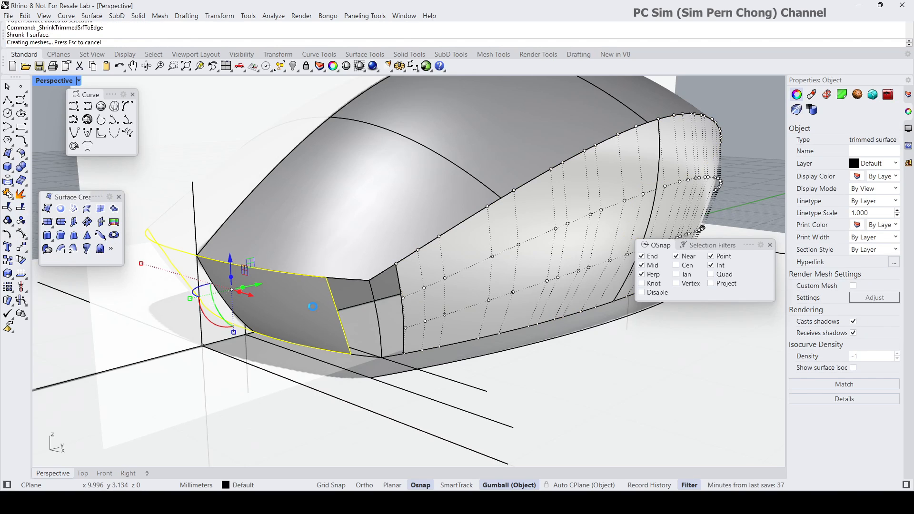
key("F10")
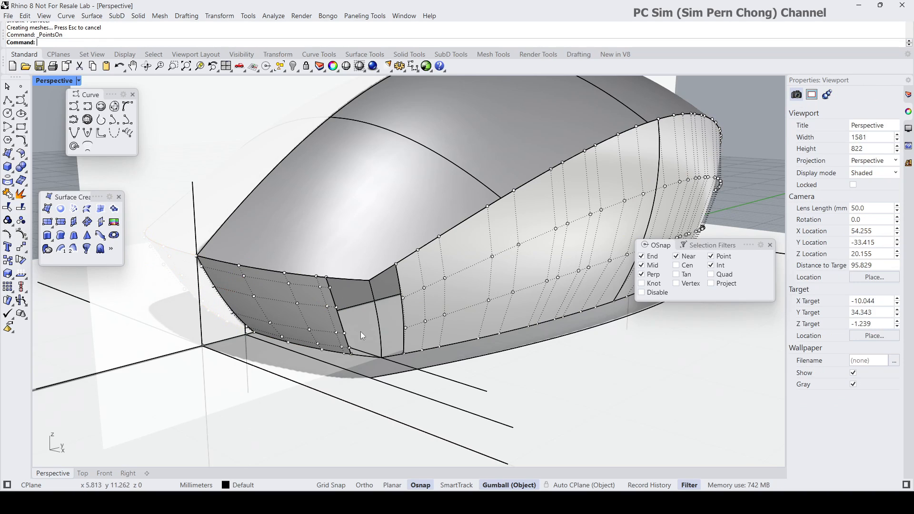
key("Escape")
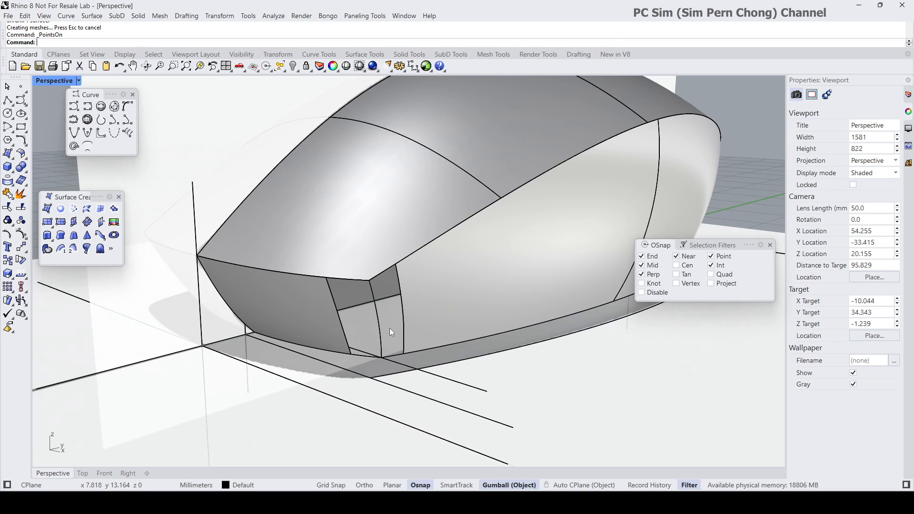
Create a surface blend between the trimmed vertical edges of the front and side surfaces, with curvature continuity at both ends
scroll(376, 317, "up", 2)
right_click_drag(361, 301, 366, 318, "shift")
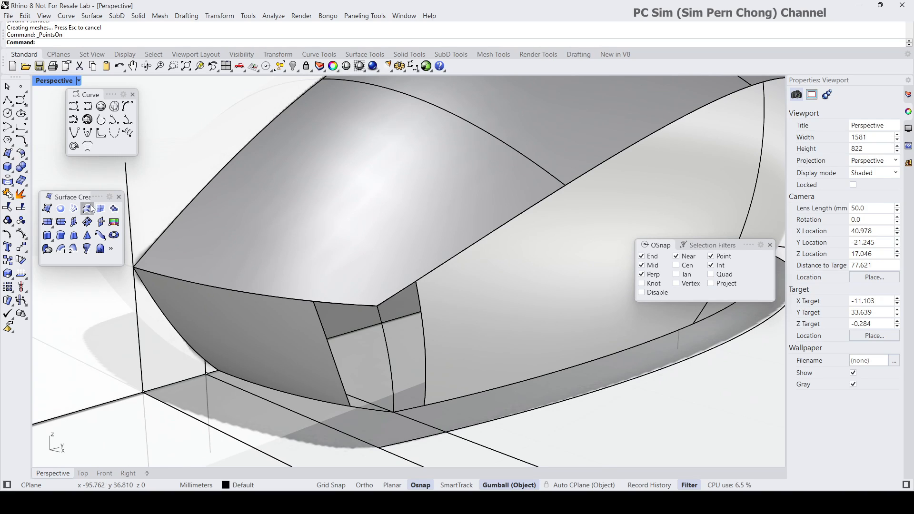
left_click_drag(96, 196, 112, 282)
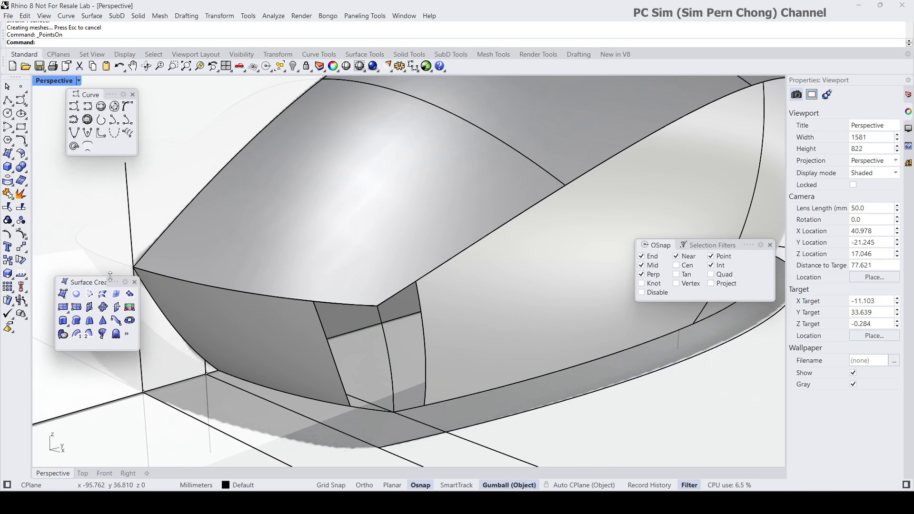
left_click(24, 159)
left_click_drag(44, 167, 91, 174)
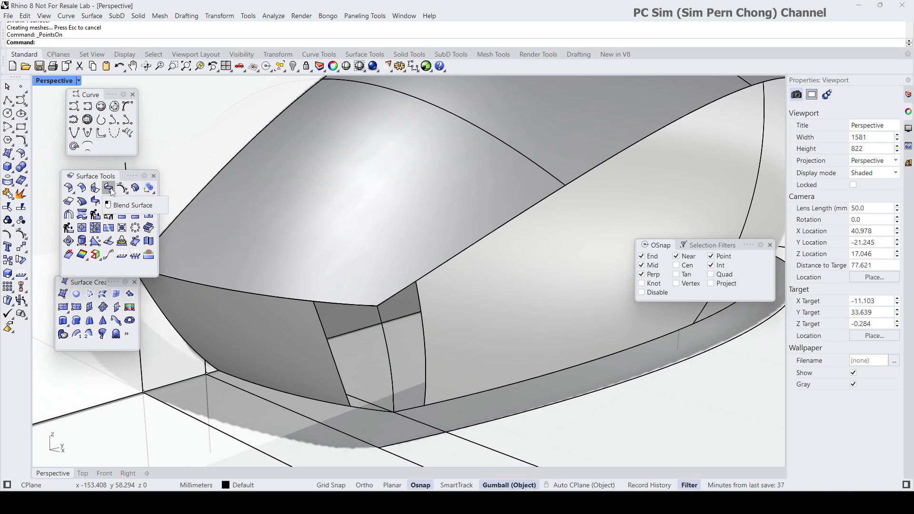
left_click(110, 188)
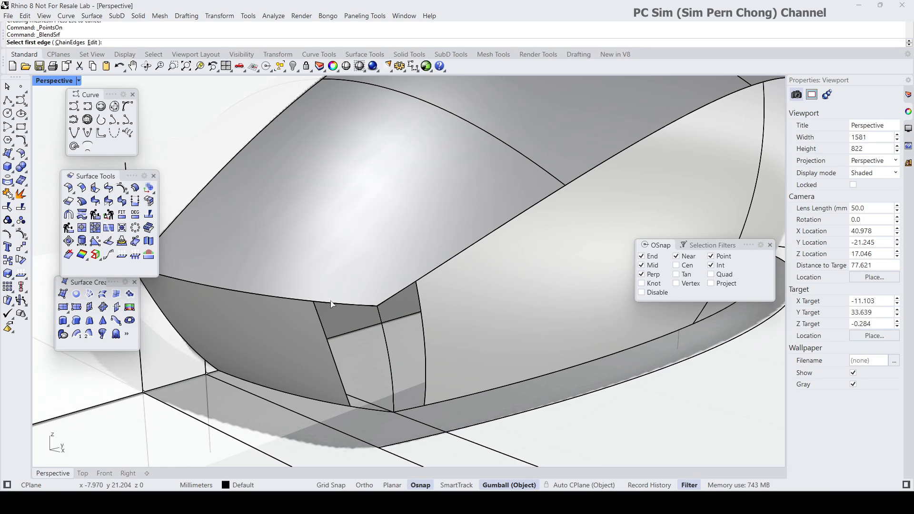
left_click(320, 317)
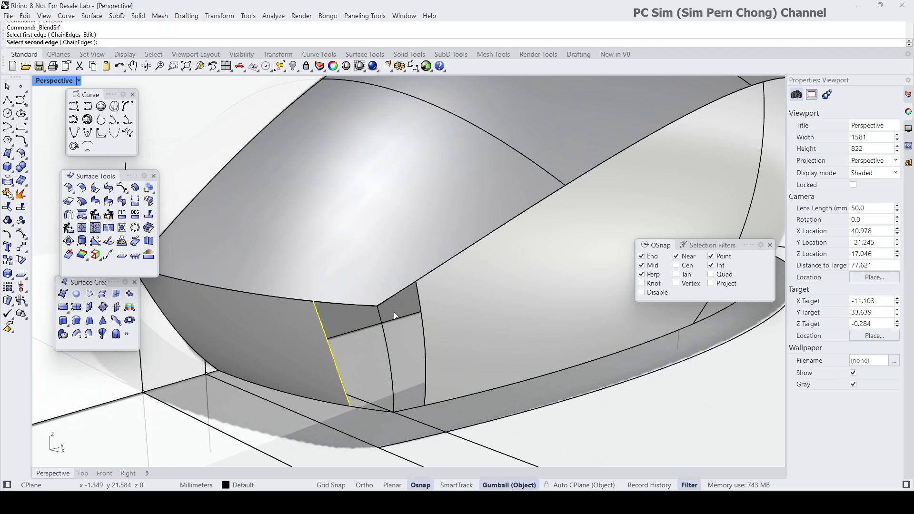
left_click(420, 302)
right_click_drag(348, 322, 327, 316)
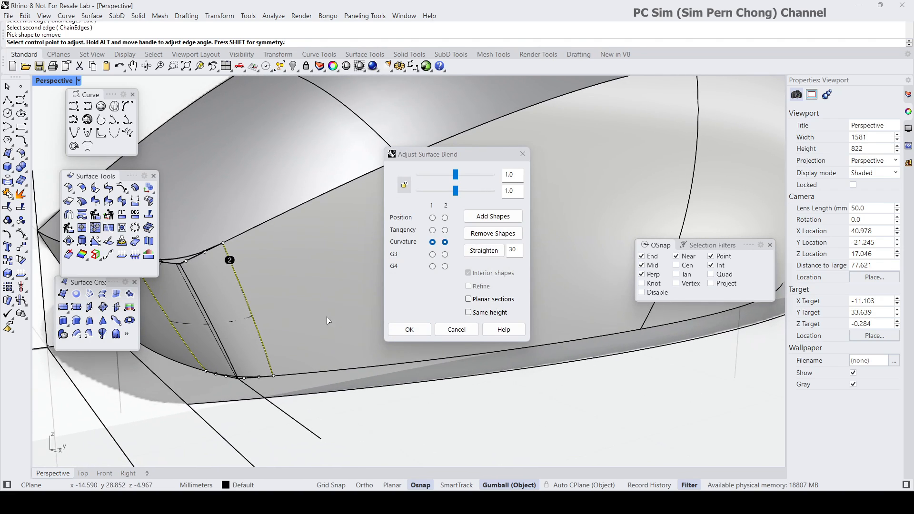
scroll(298, 296, "down", 4)
right_click_drag(279, 285, 298, 304, "shift")
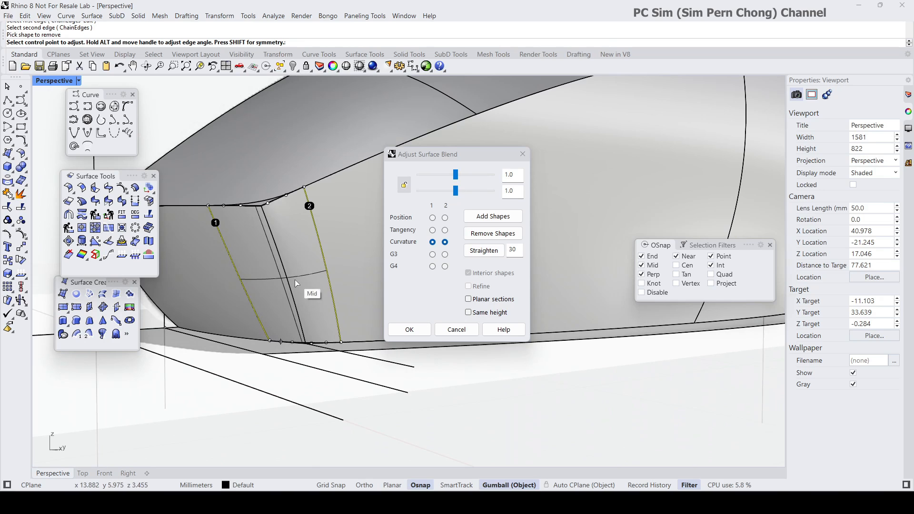
right_click_drag(296, 280, 298, 303)
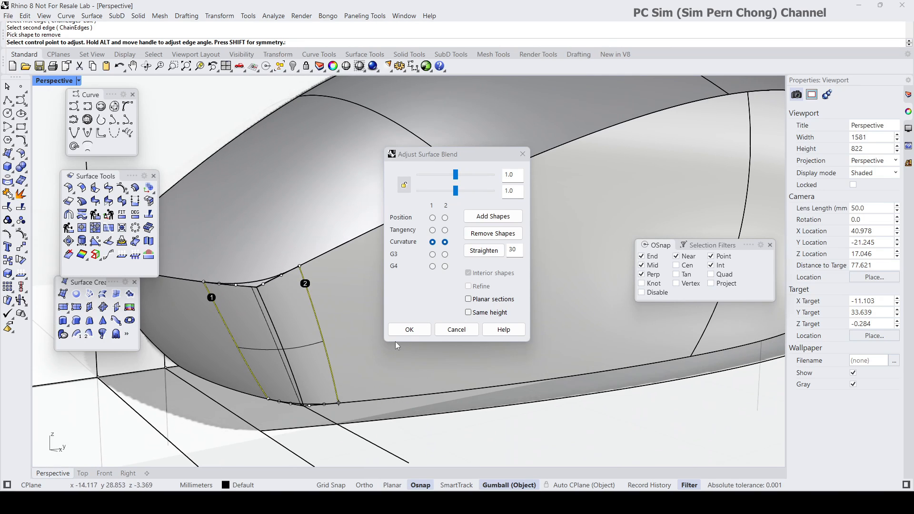
left_click(410, 330)
Extend the corner blend surface's upper edge smoothly past the top surface with ExtendSrf
scroll(368, 310, "down", 3)
right_click_drag(368, 311, 383, 309)
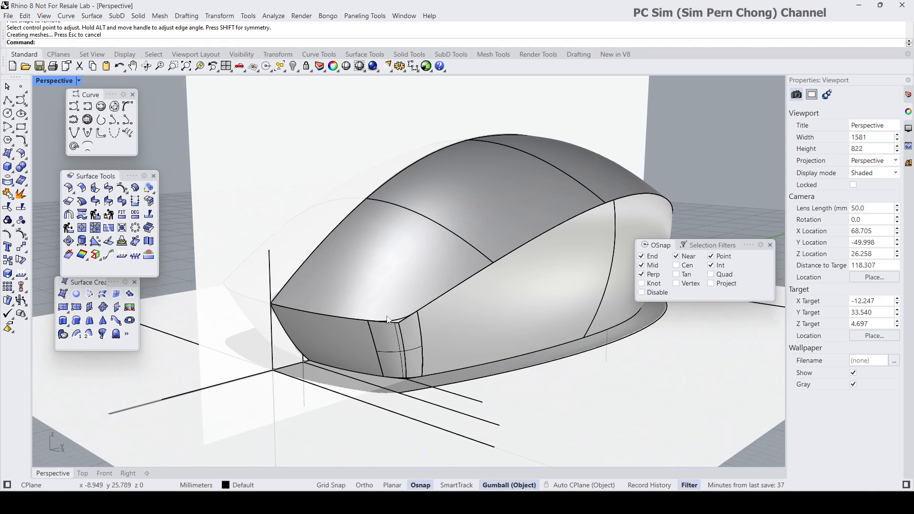
scroll(393, 323, "up", 3)
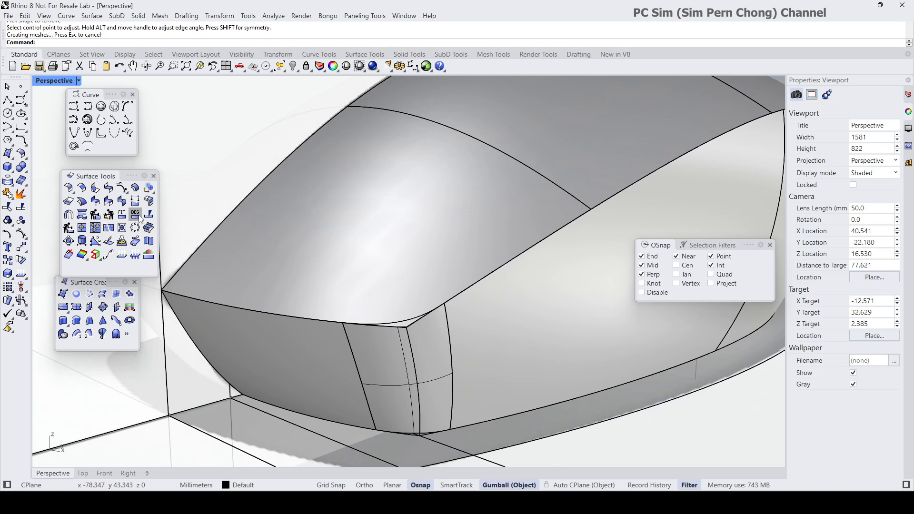
left_click(69, 202)
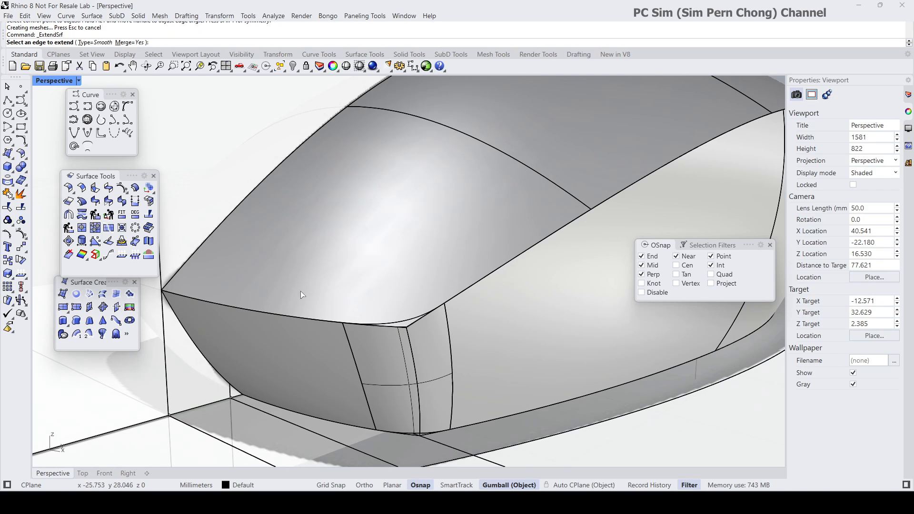
left_click(395, 325)
left_click(384, 299)
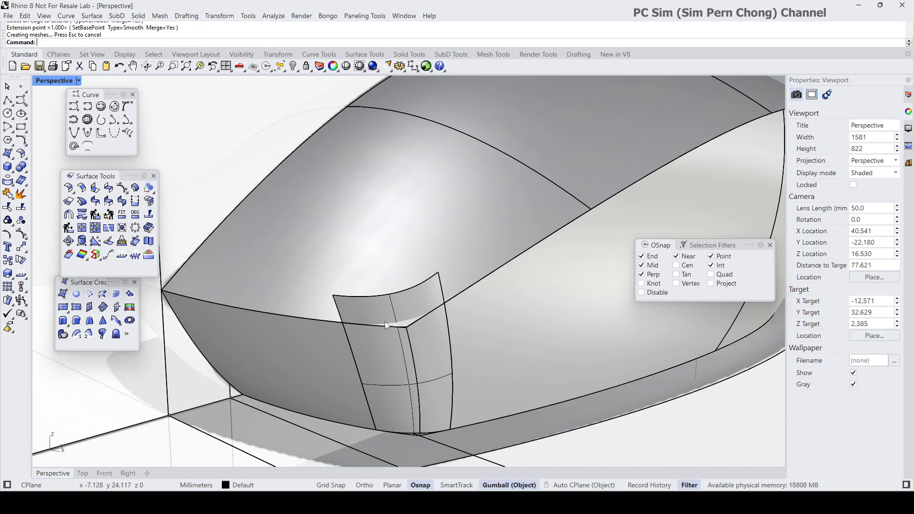
Extend the corner blend surface's lower edge smoothly below the bottom of the body
mouse_move(385, 322)
right_mouse_down()
mouse_move(379, 306)
mouse_move(375, 318)
mouse_move(375, 294)
mouse_move(376, 317)
mouse_move(377, 309)
right_mouse_up()
scroll(368, 355, "up", 4)
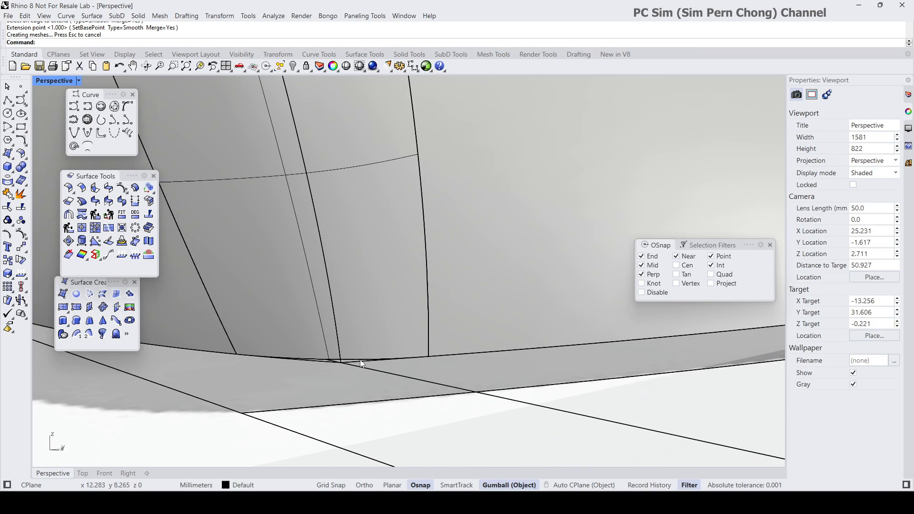
left_click(362, 364)
left_click(447, 425)
right_click(446, 425)
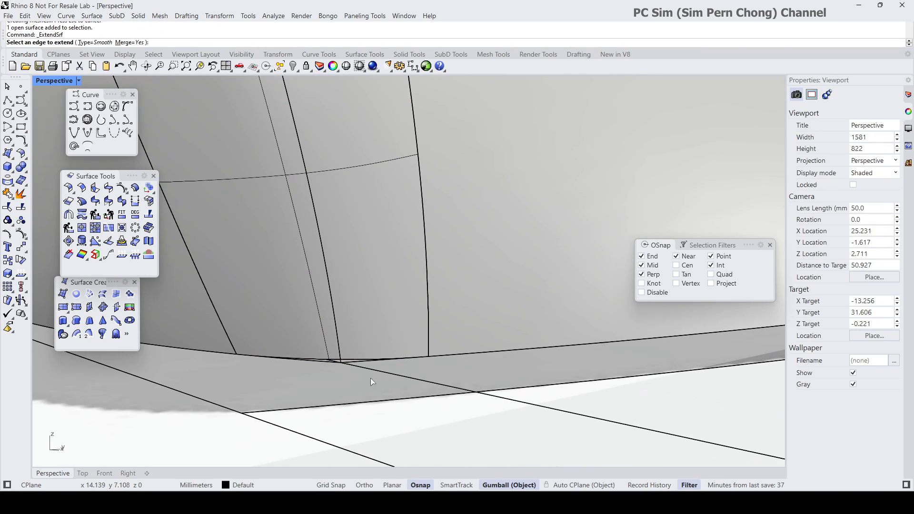
left_click(358, 364)
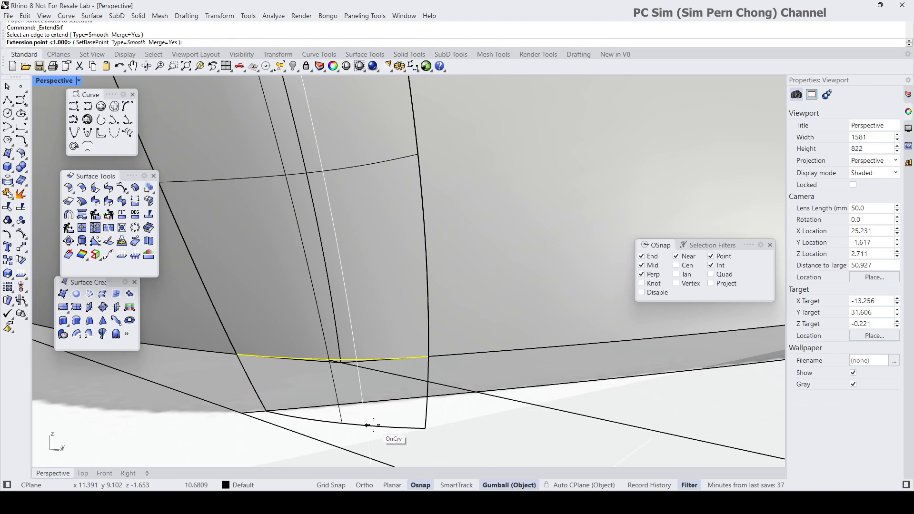
left_click(374, 423)
Trim the top surface's sharp front corner using the extended blend surface as the cutting object
scroll(364, 376, "down", 2)
scroll(363, 376, "down", 5)
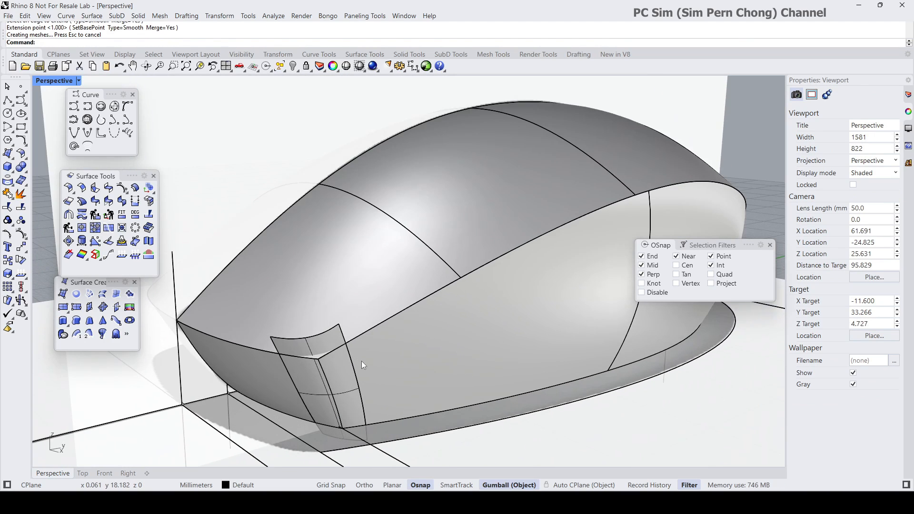
scroll(360, 357, "up", 3)
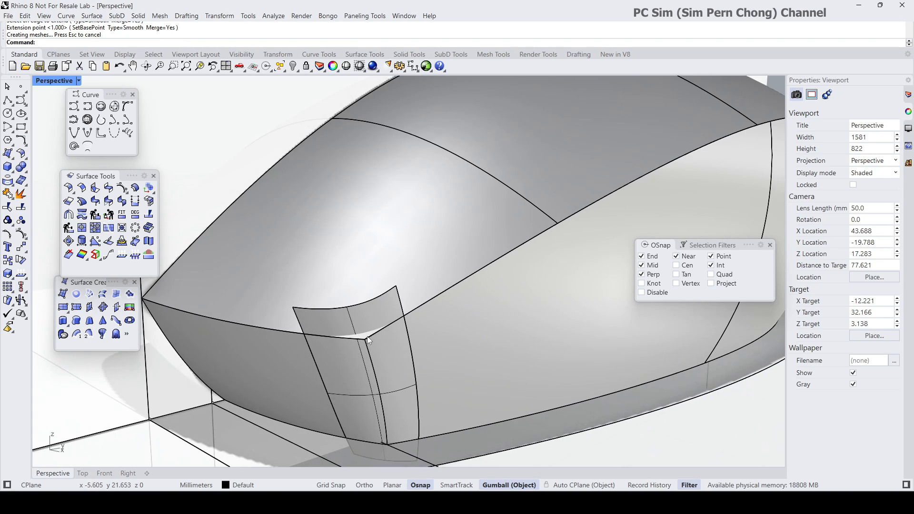
mouse_move(358, 341)
right_mouse_down()
mouse_move(383, 337)
mouse_move(405, 351)
mouse_move(356, 351)
right_mouse_up()
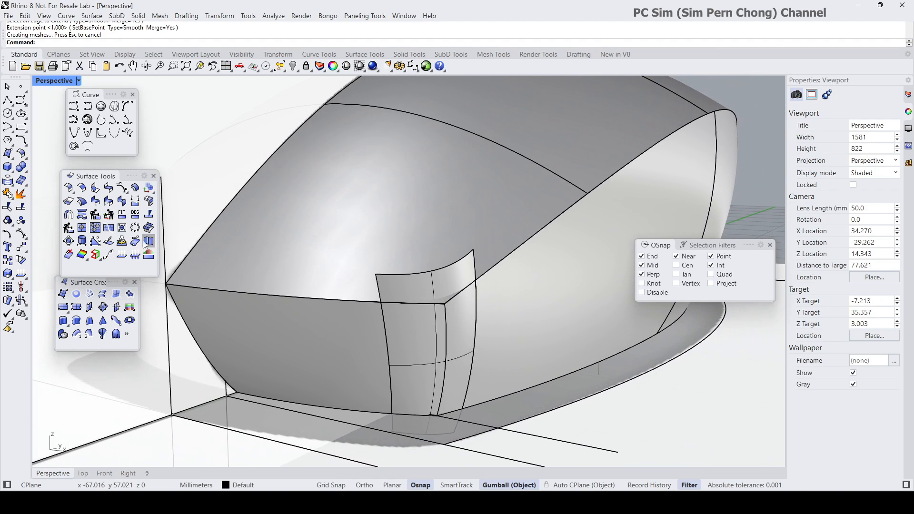
left_click(8, 207)
scroll(448, 240, "down", 5)
left_click(445, 151)
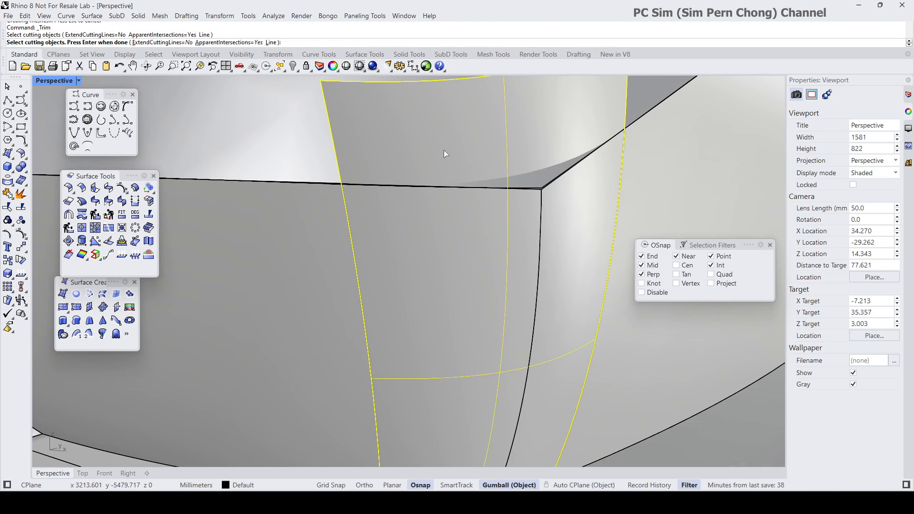
right_click(444, 150)
left_click(542, 178)
scroll(536, 187, "down", 3)
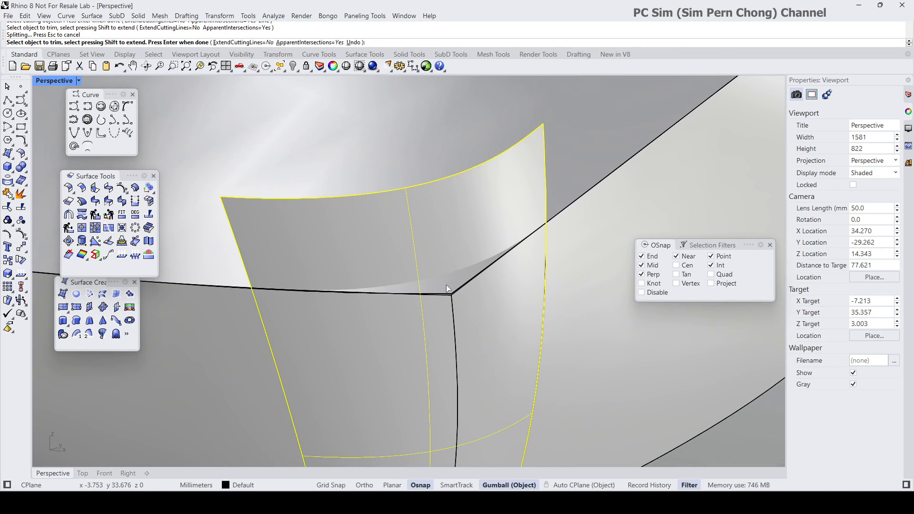
scroll(448, 287, "down", 9)
right_click_drag(449, 287, 403, 265)
scroll(396, 273, "up", 4)
key("Return")
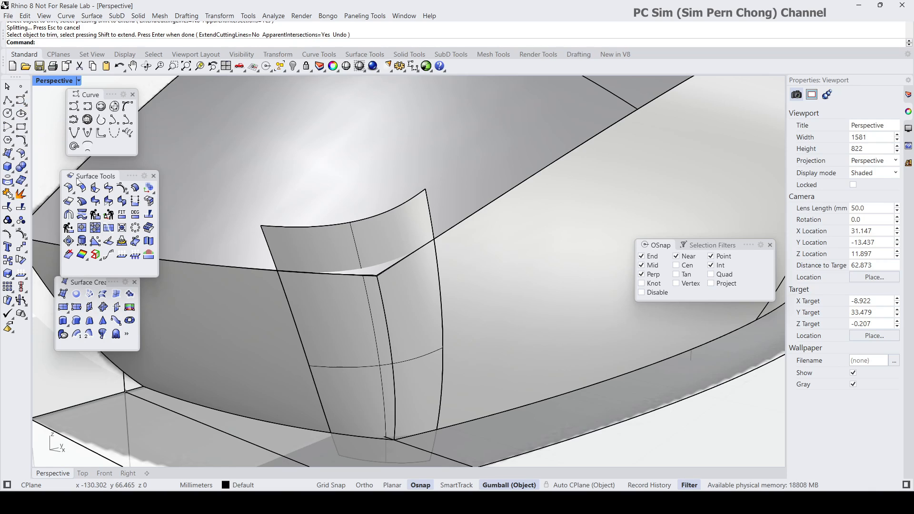
left_click(153, 176)
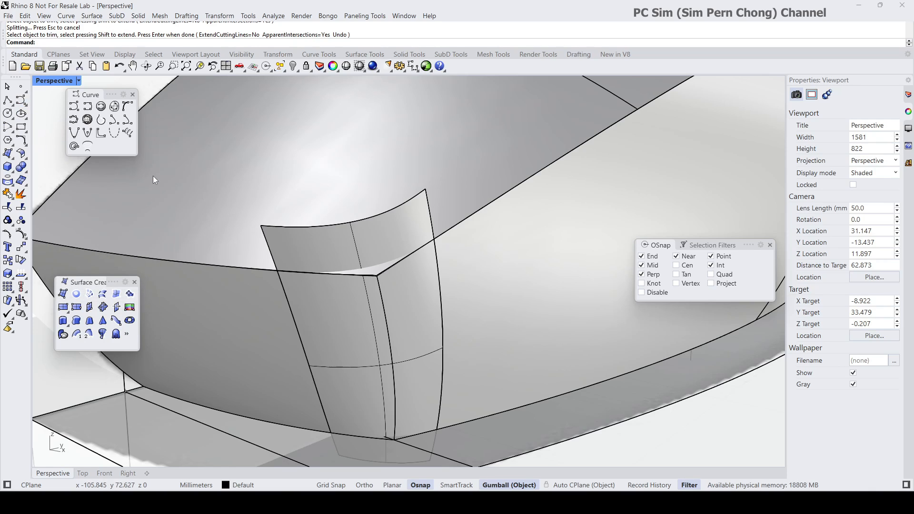
left_click(23, 143)
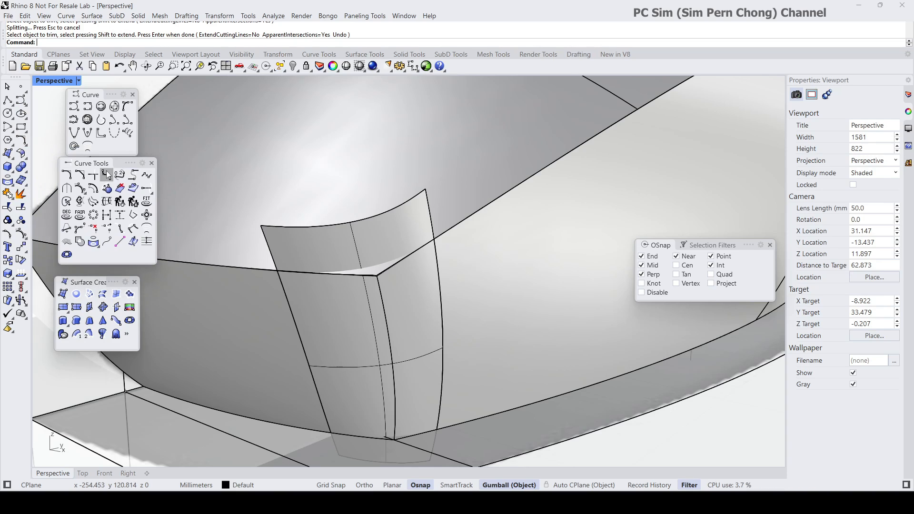
left_click(119, 176)
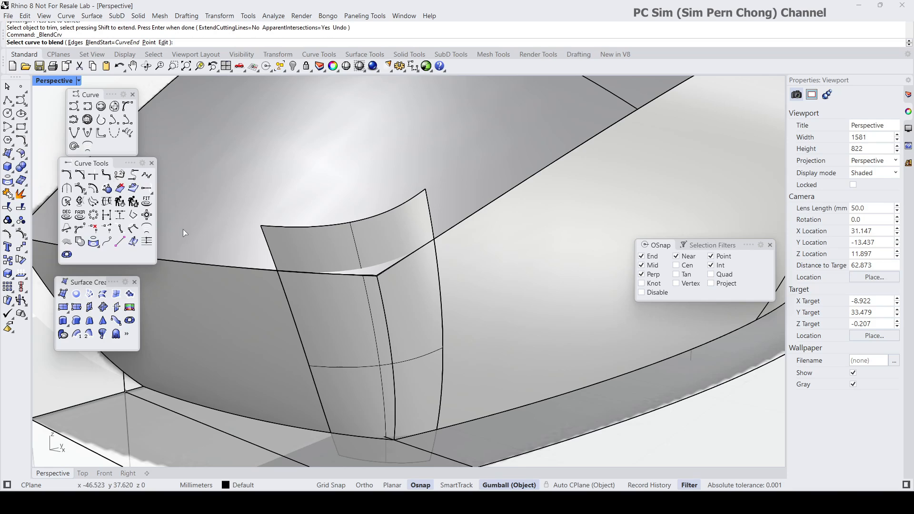
left_click(265, 270)
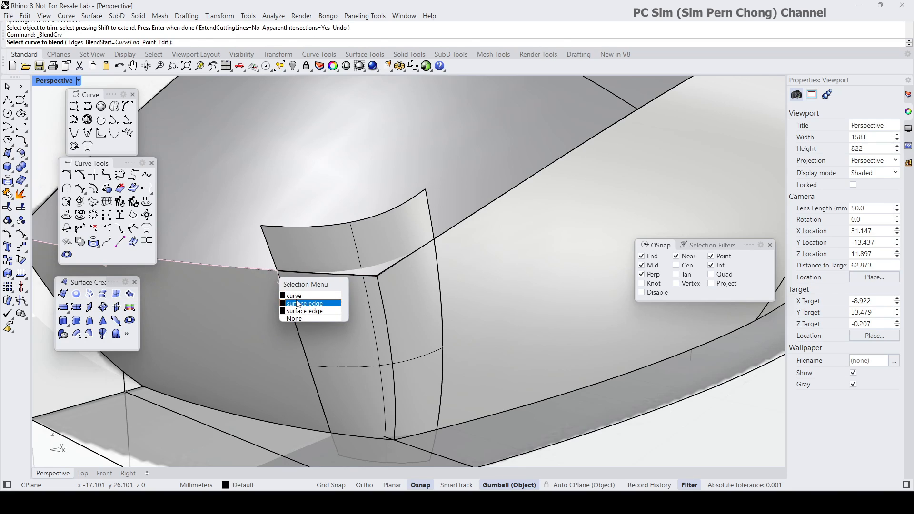
left_click(297, 304)
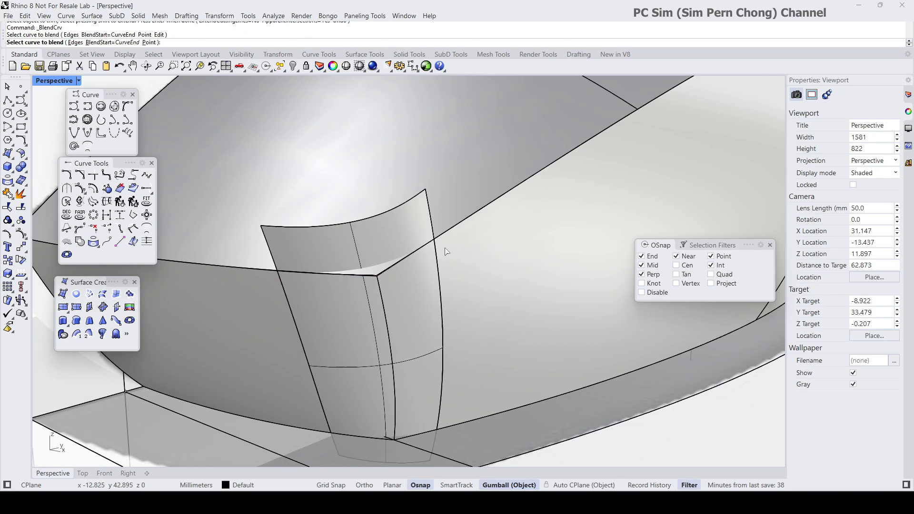
left_click(457, 230)
left_click(480, 260)
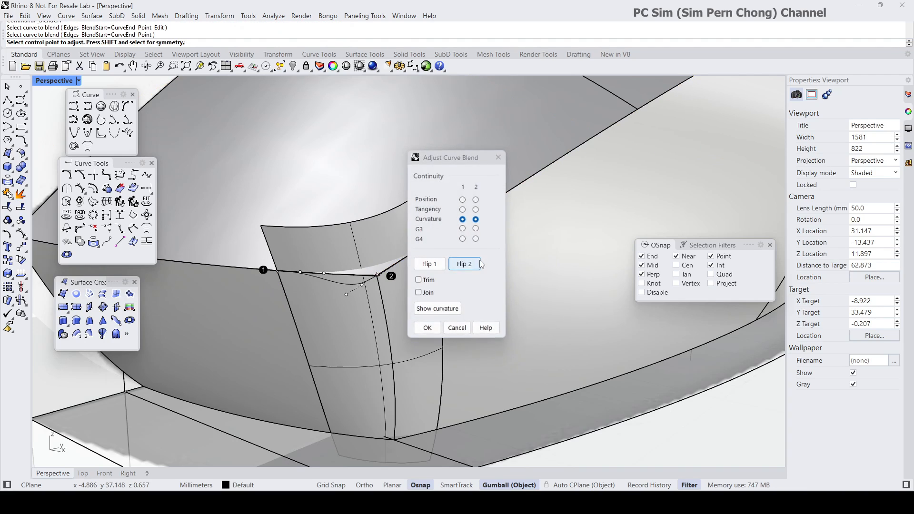
mouse_move(353, 291)
right_mouse_down()
mouse_move(319, 280)
mouse_move(350, 310)
right_mouse_up()
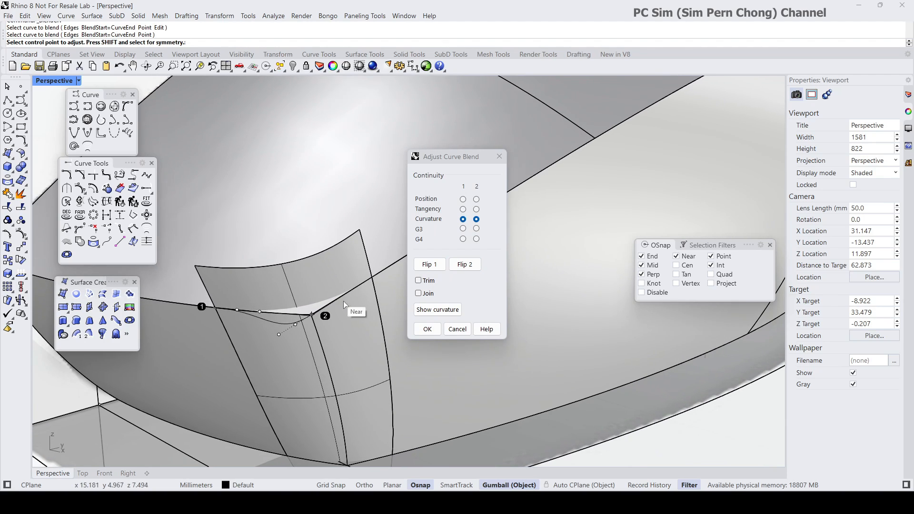
left_click(438, 328)
right_click(441, 328)
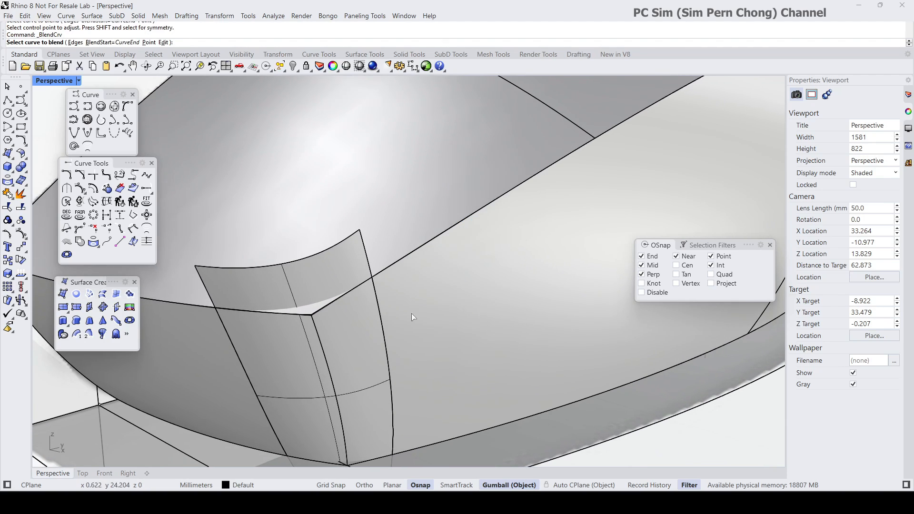
key("Escape")
Hide the extended corner blend surface to expose the front and side surface edges
left_click(313, 277)
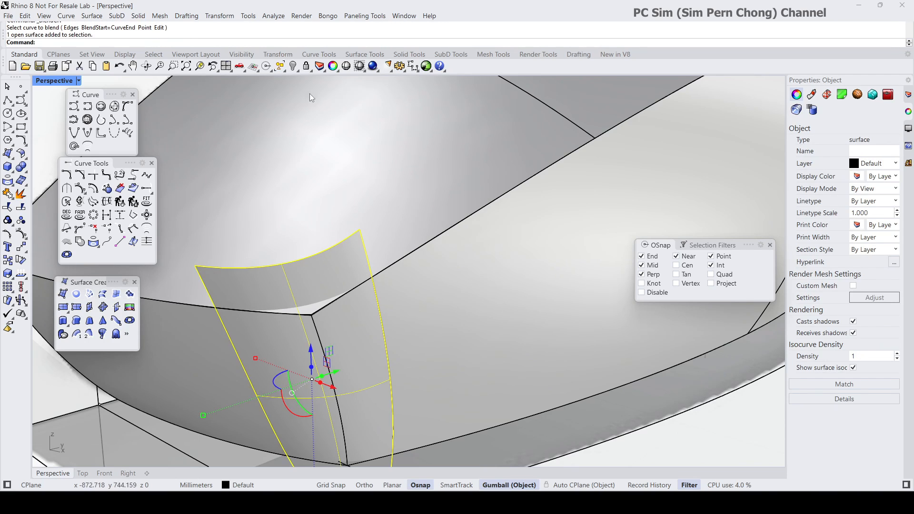
left_click(293, 66)
right_click_drag(273, 256, 385, 258)
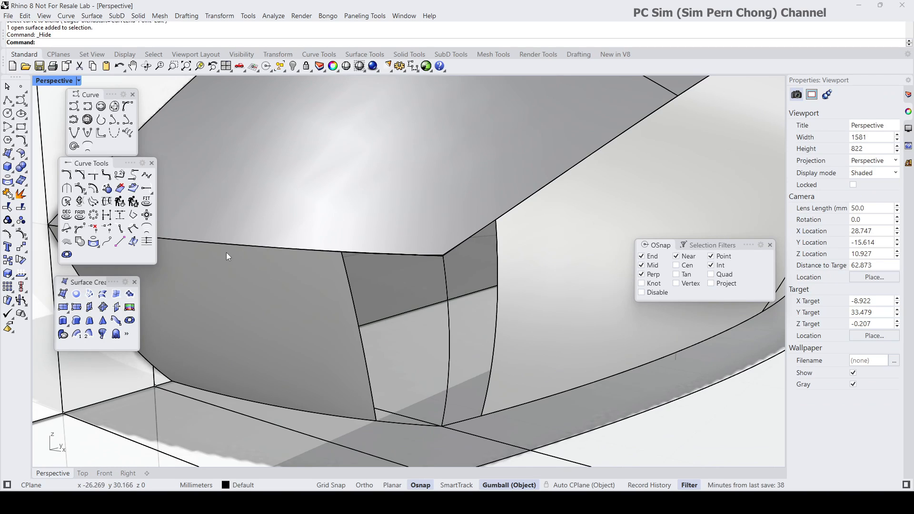
Create a blend curve with curvature continuity at both ends between the upper edges of the front and side surfaces
left_click(118, 175)
left_click(309, 250)
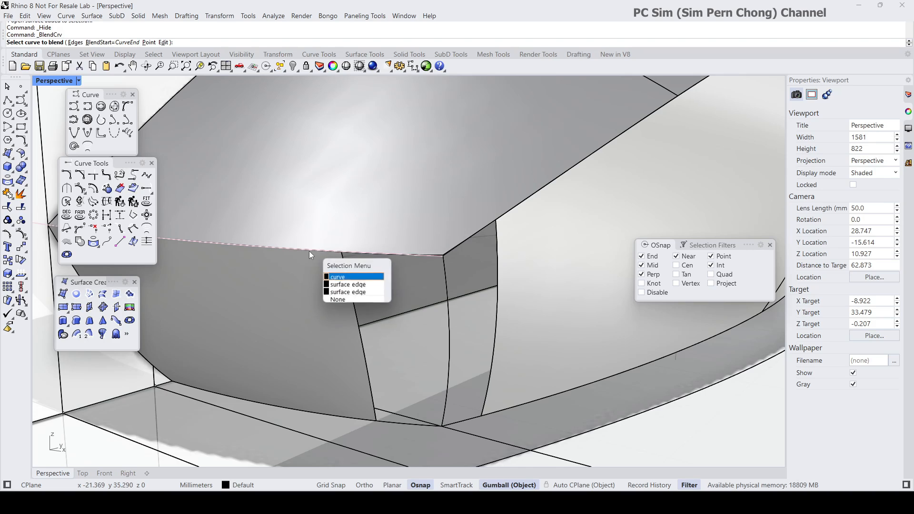
left_click(345, 293)
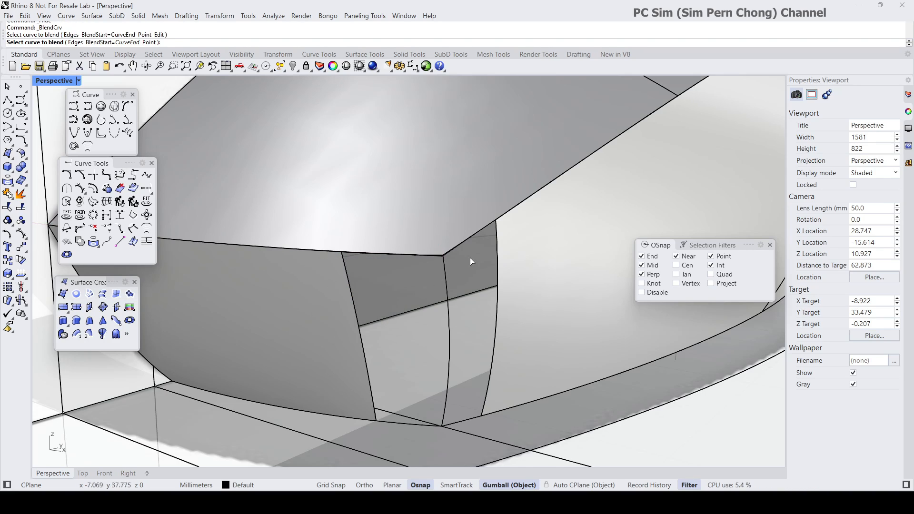
left_click(514, 215)
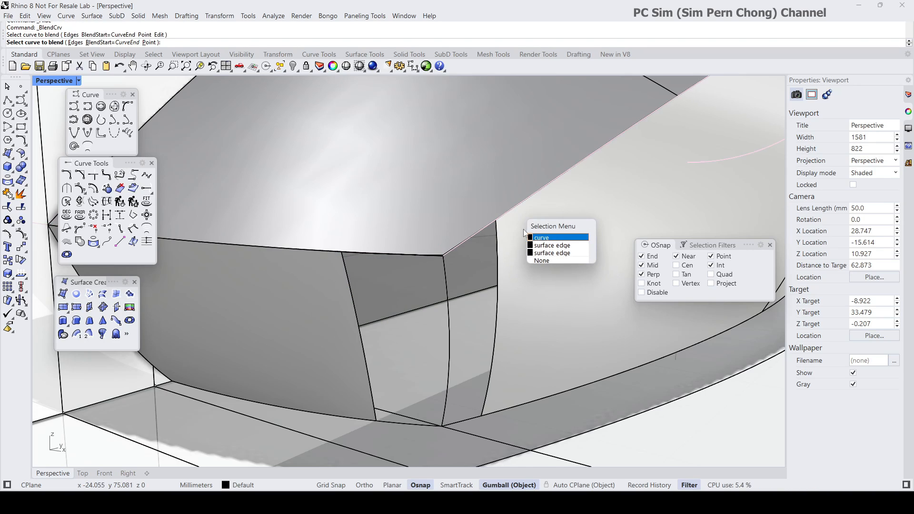
left_click(538, 252)
left_click_drag(447, 165, 253, 227)
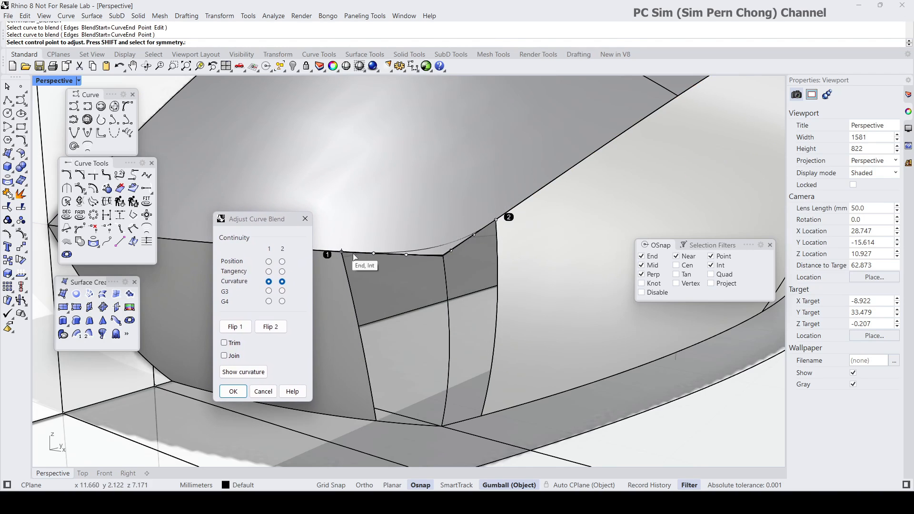
left_click(233, 392)
Pull the corner blend curve onto the top surface
mouse_move(298, 327)
right_mouse_down()
mouse_move(305, 322)
mouse_move(301, 336)
right_mouse_up()
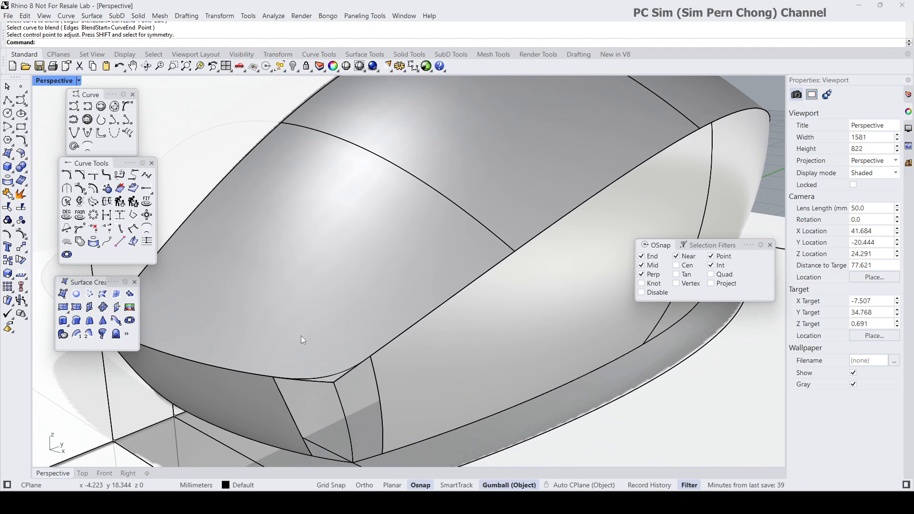
scroll(348, 330, "up", 4)
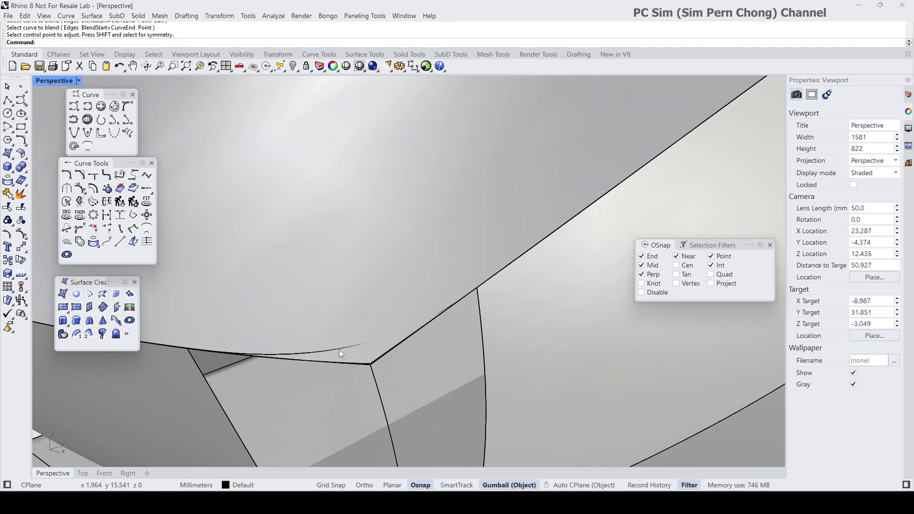
scroll(368, 344, "down", 3)
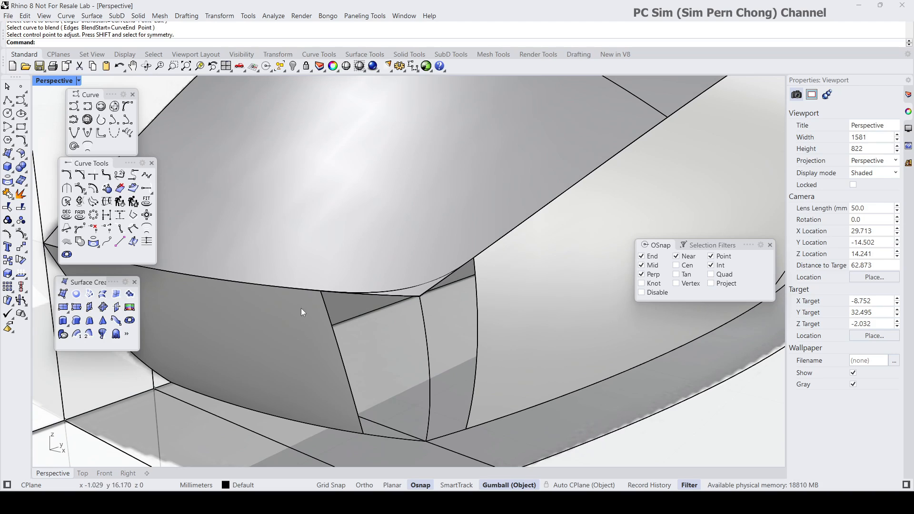
left_click(10, 186)
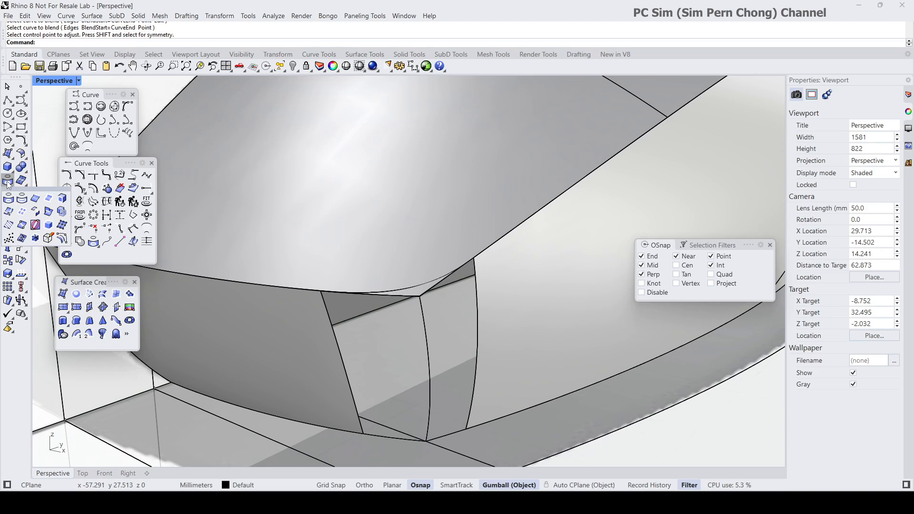
left_click(22, 203)
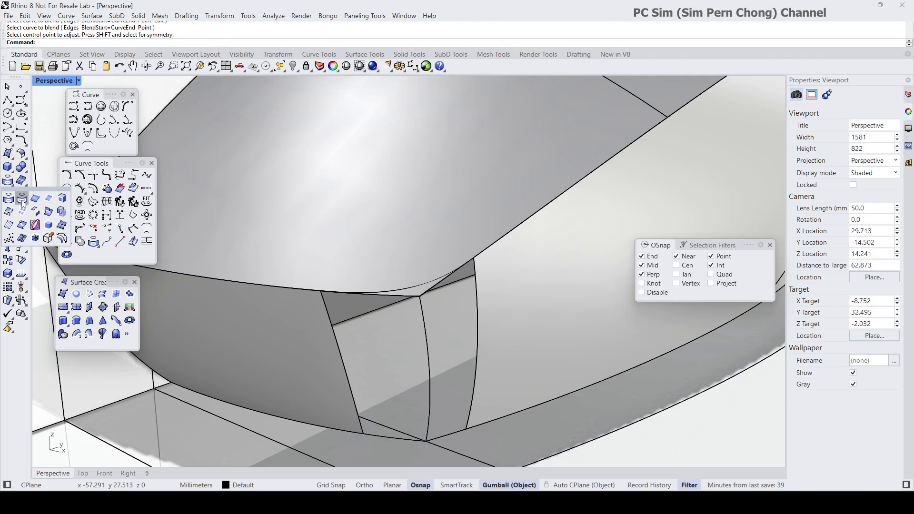
left_click(416, 289)
key("Return")
left_click(415, 284)
key("Return")
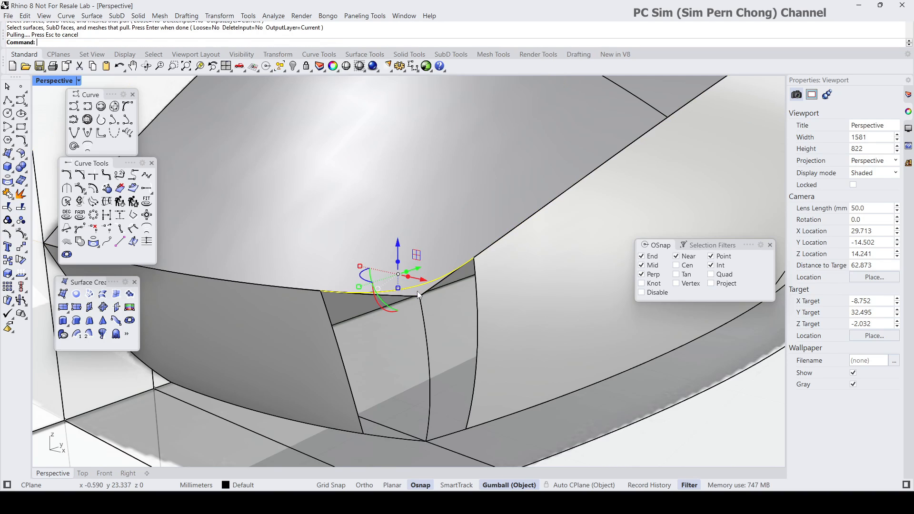
Try to trim the top surface's front corner with the pulled blend curve as the cutting object
left_click(8, 207)
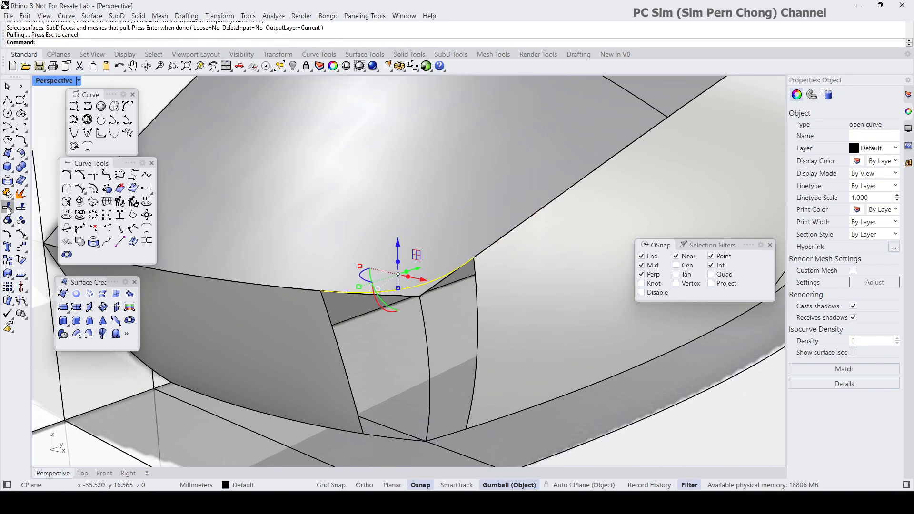
left_click(415, 295)
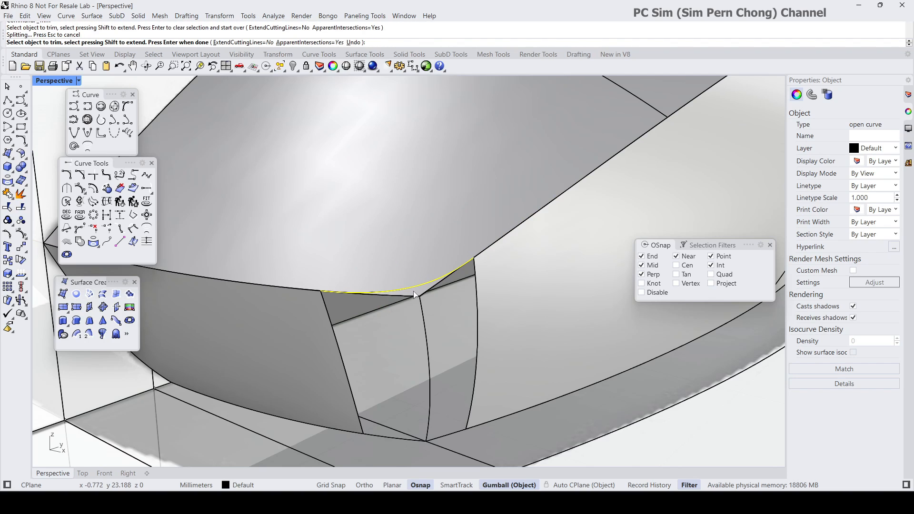
key("Return")
scroll(414, 288, "up", 5)
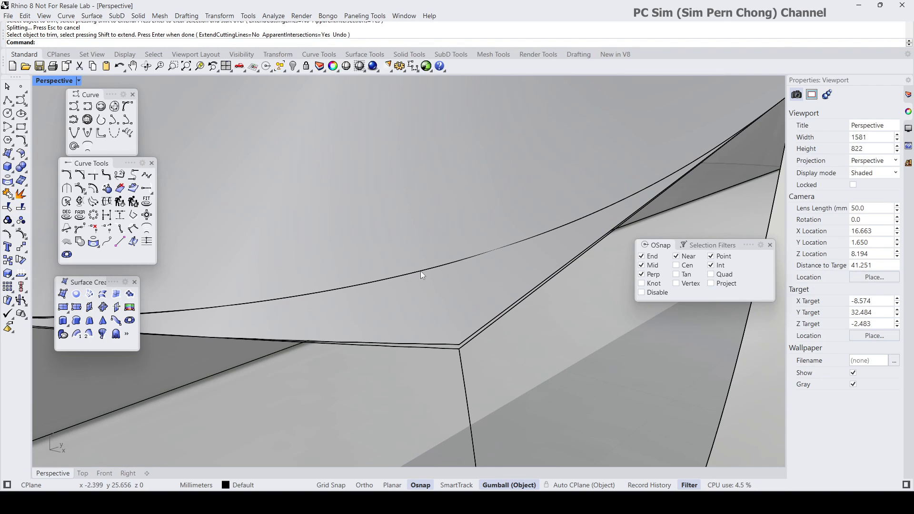
left_click(452, 297)
left_click(450, 297)
scroll(454, 299, "down", 3)
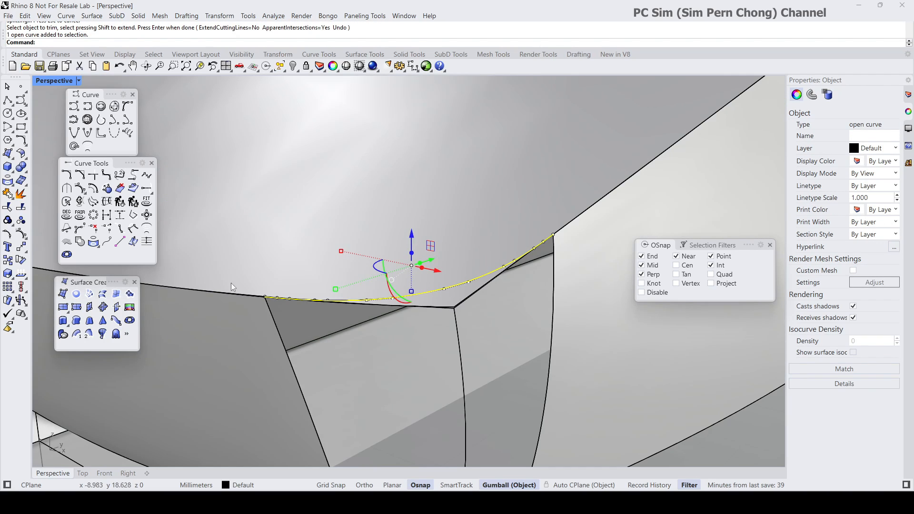
left_click(8, 207)
left_click(444, 301)
left_click(444, 301)
key("Return")
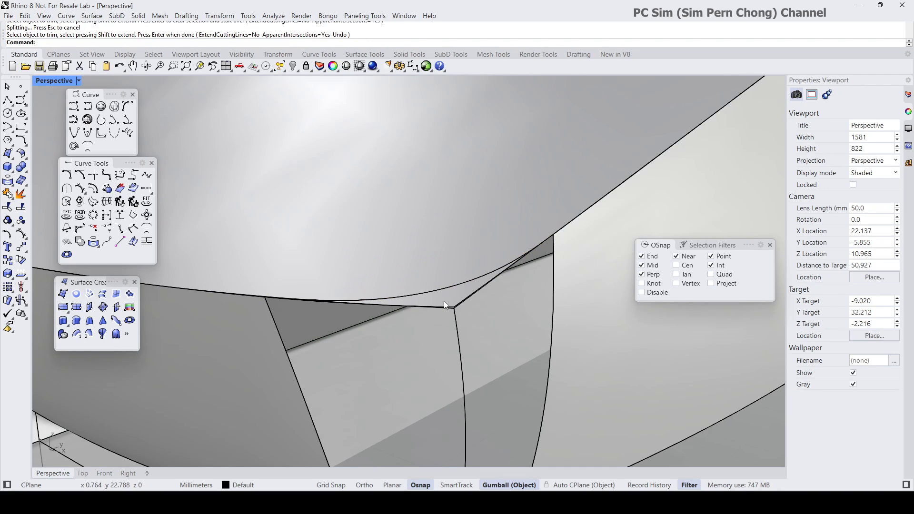
Examine in the Top view how closely the pulled curve's end meets the front surface's corner
mouse_move(458, 294)
right_mouse_down()
mouse_move(448, 311)
mouse_move(456, 301)
right_mouse_up()
scroll(449, 312, "down", 4)
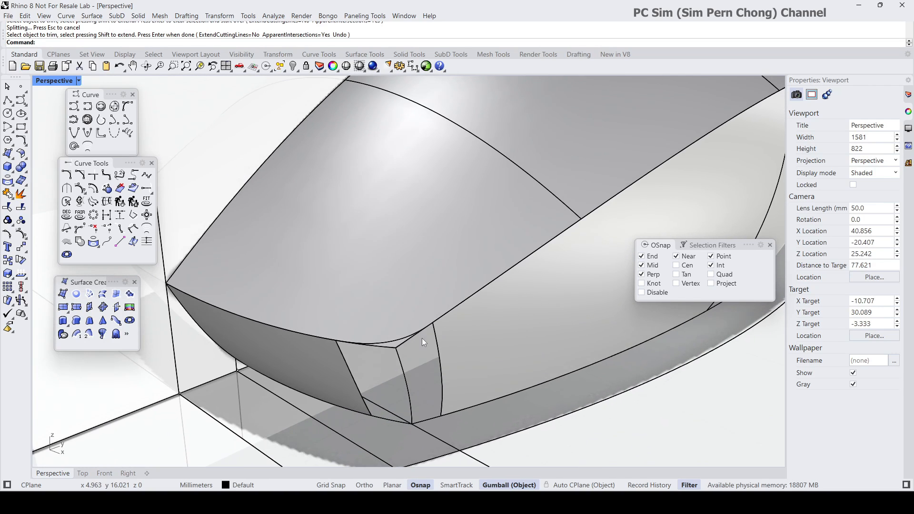
right_click_drag(393, 337, 416, 330)
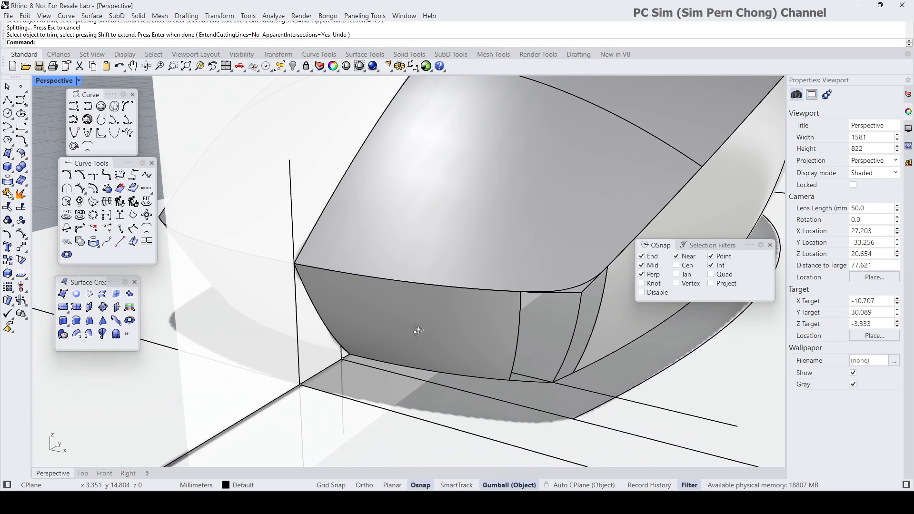
scroll(417, 331, "down", 2)
right_click_drag(476, 306, 404, 291, "shift")
scroll(417, 297, "up", 4)
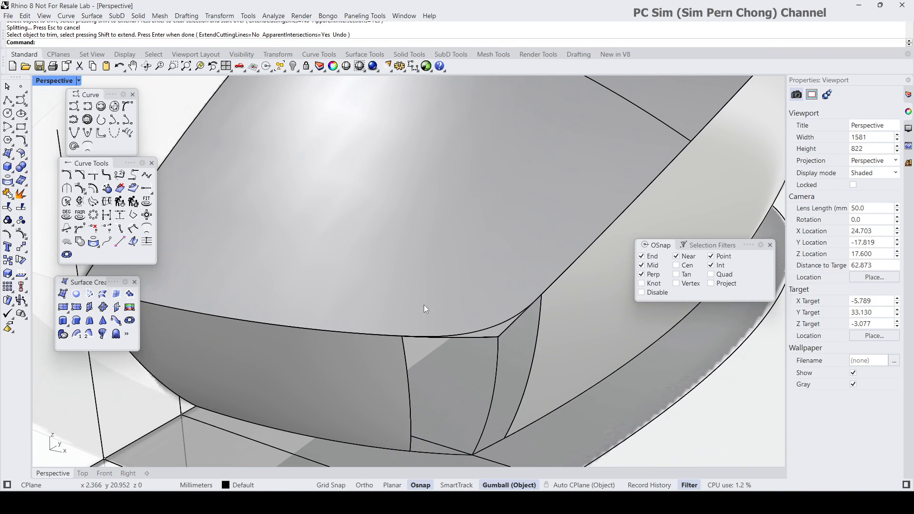
scroll(457, 317, "up", 2)
right_click_drag(456, 316, 437, 306, "shift")
left_click(436, 309)
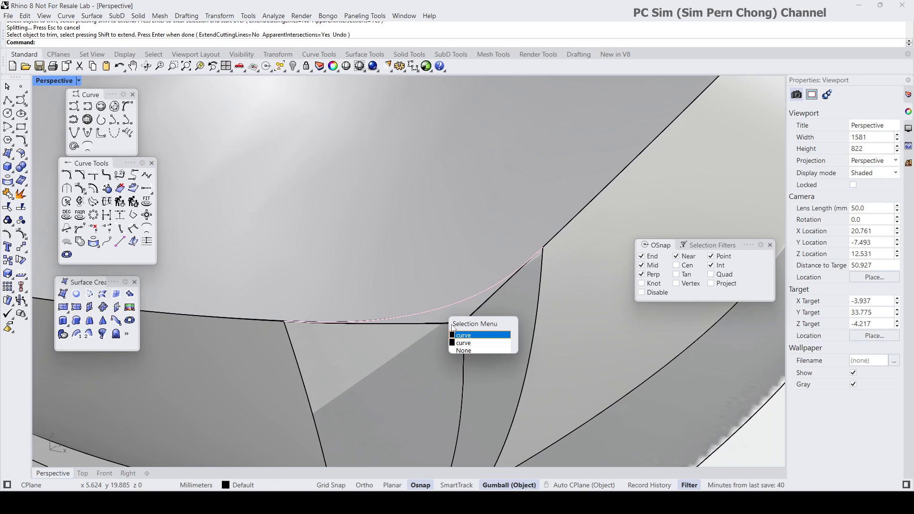
left_click(469, 335)
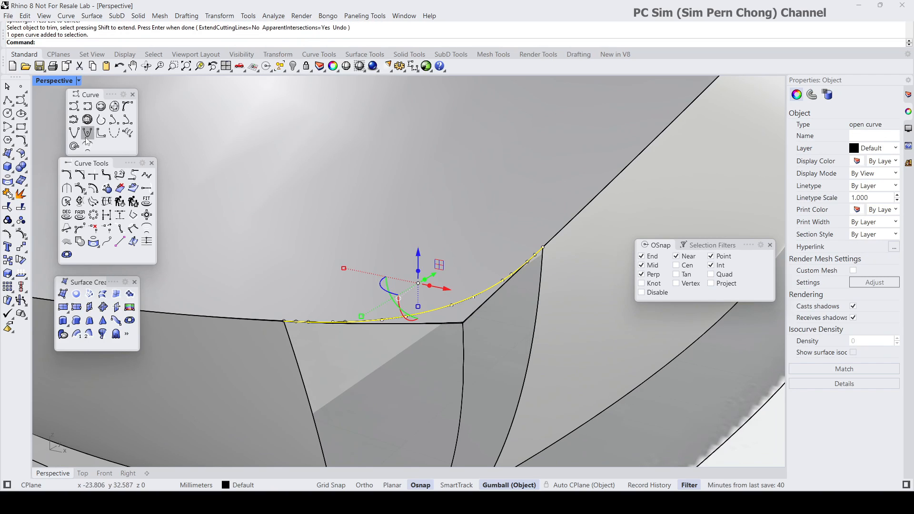
double_click(41, 84)
double_click(41, 83)
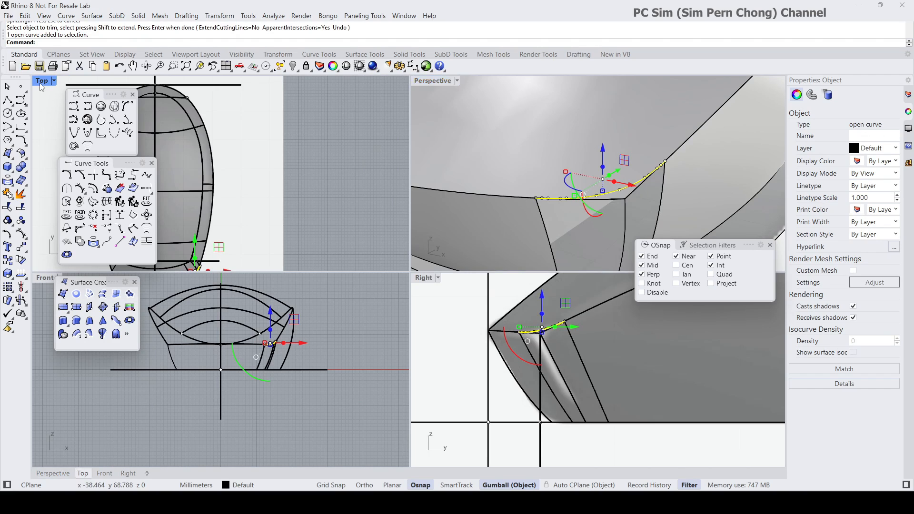
right_click_drag(344, 284, 340, 185)
scroll(395, 371, "up", 4)
scroll(374, 382, "up", 15)
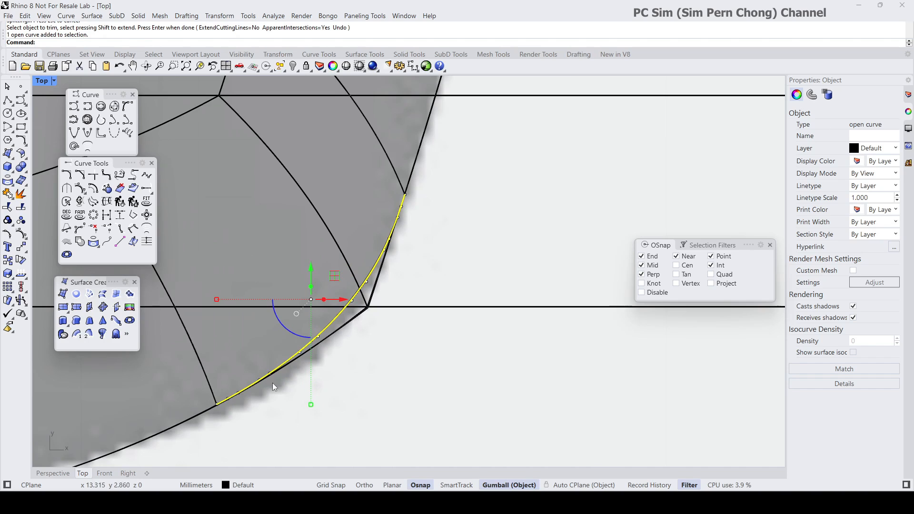
scroll(274, 387, "up", 10)
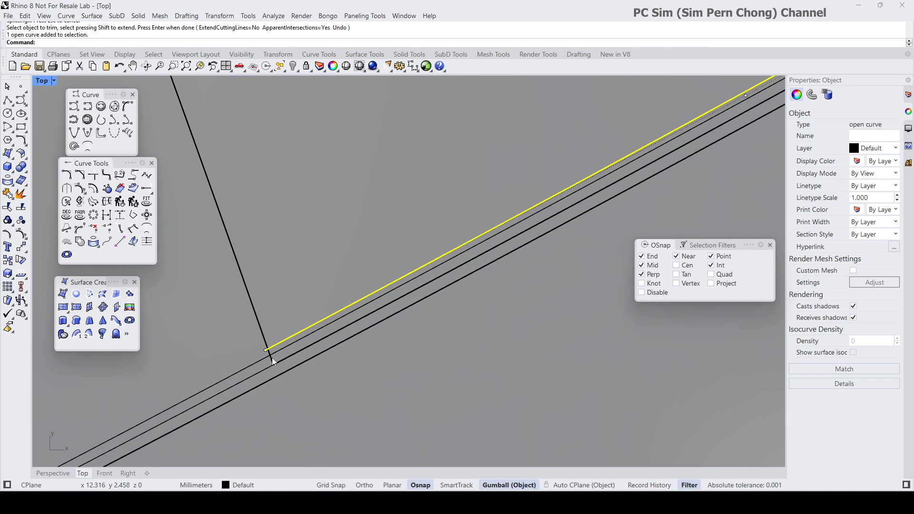
scroll(274, 362, "up", 5)
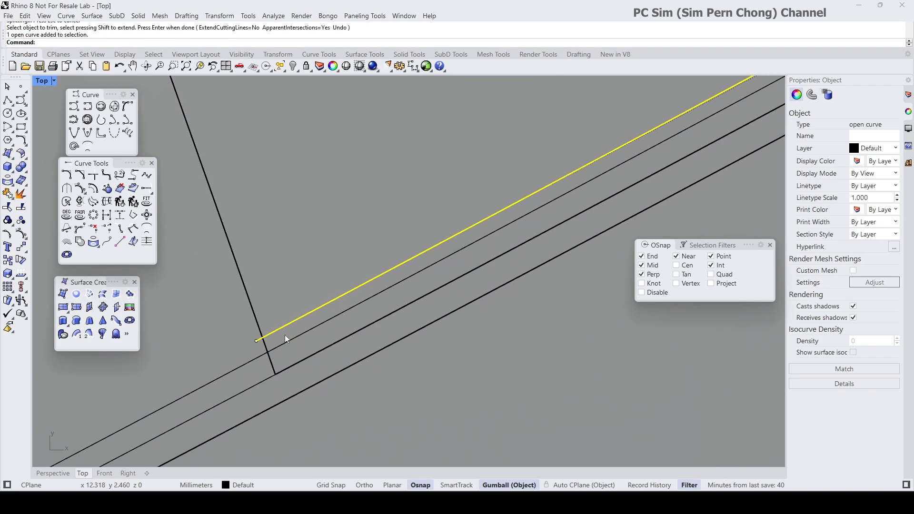
scroll(285, 339, "down", 4)
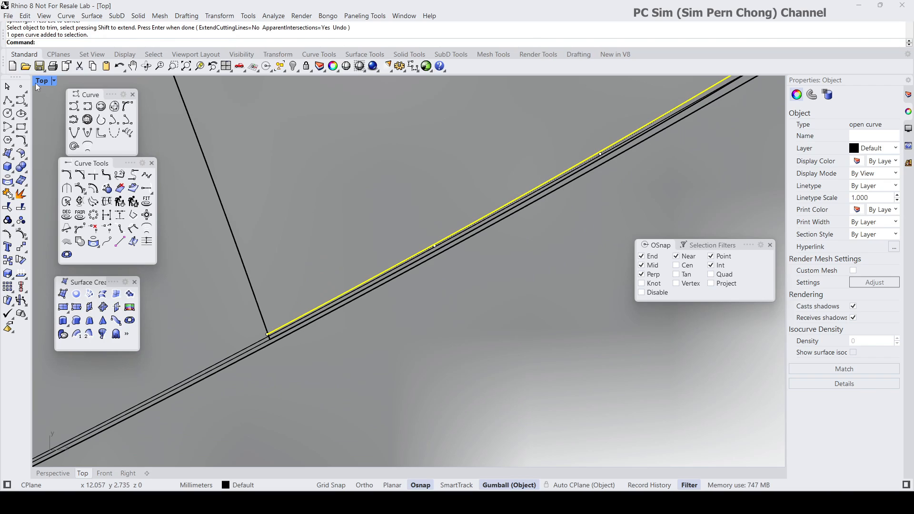
double_click(36, 84)
double_click(430, 87)
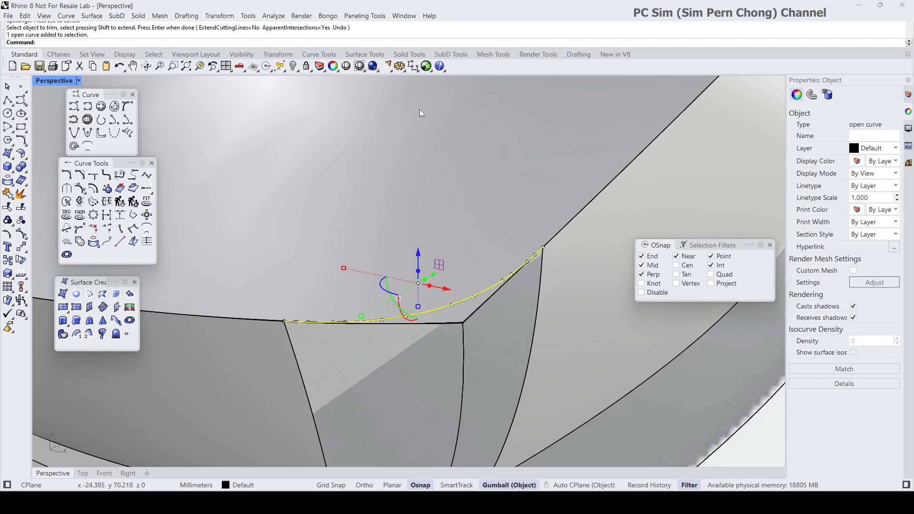
Delete both the pulled curve and the original blend curve at the front corner
left_click(365, 194)
left_click(423, 312)
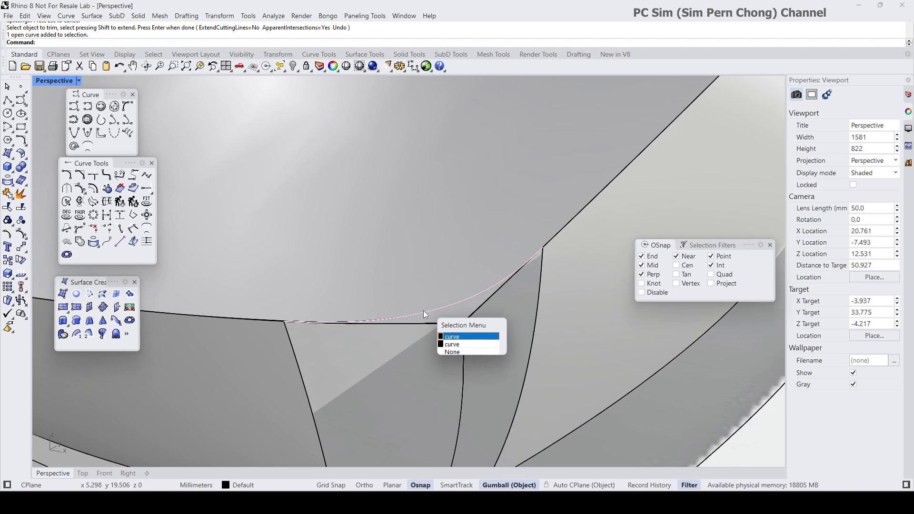
left_click(424, 312)
key("Delete")
left_click(424, 312)
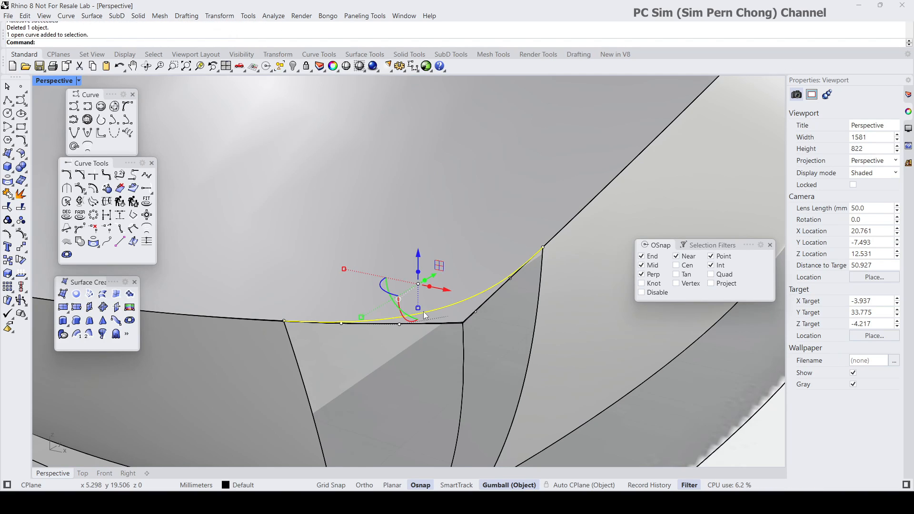
key("Delete")
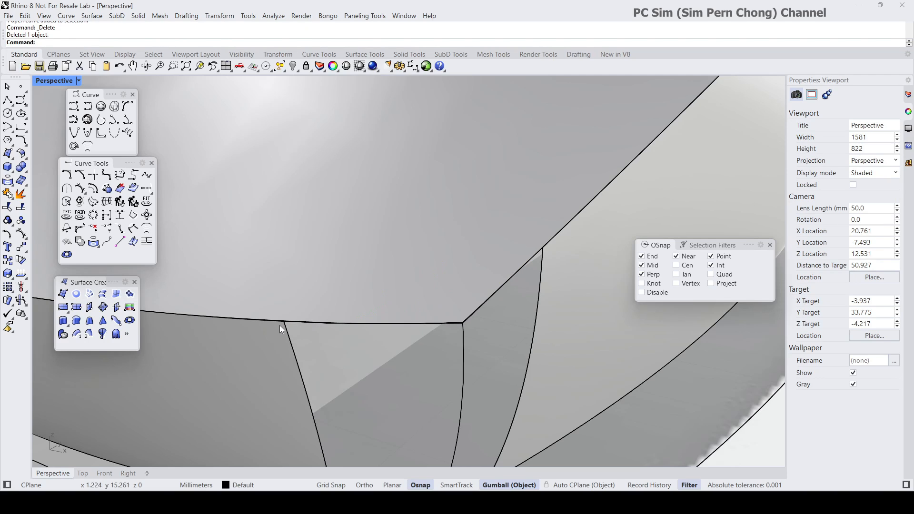
Show the hidden extended corner blend surface again
scroll(279, 325, "up", 4)
scroll(279, 325, "down", 2)
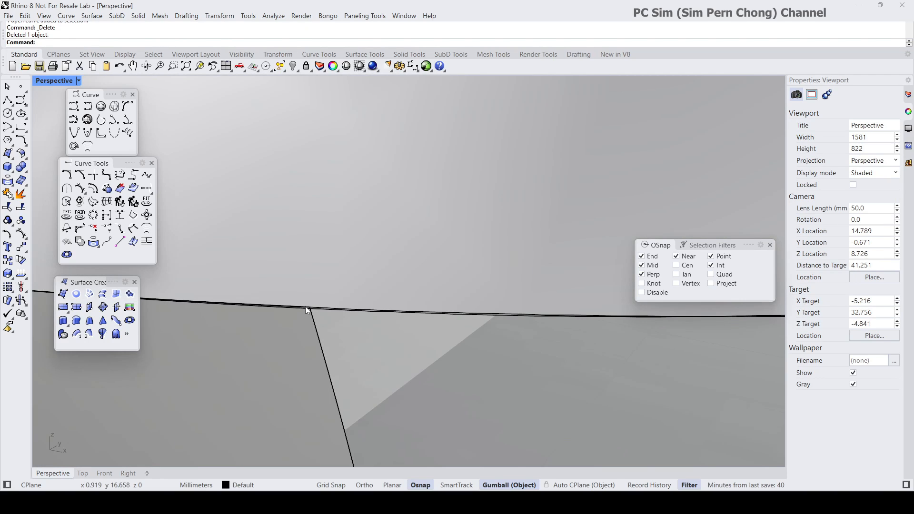
scroll(307, 310, "down", 4)
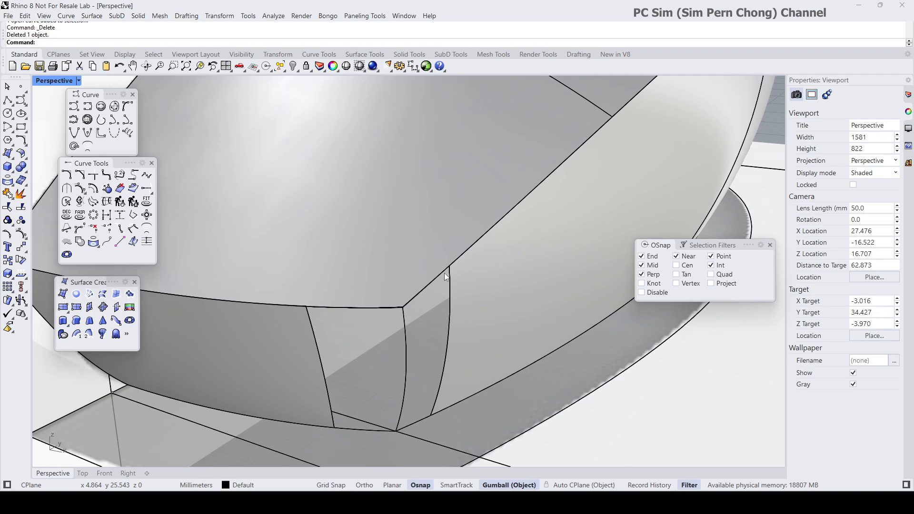
right_click(294, 67)
right_click_drag(355, 285, 419, 255)
left_click(380, 279)
key("Escape")
Copy the extended corner blend surface to the clipboard
scroll(476, 278, "up", 3)
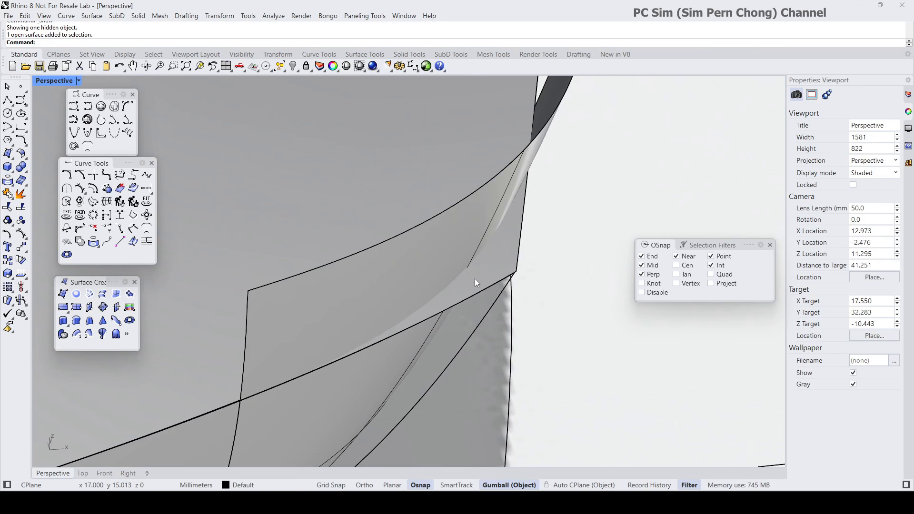
scroll(475, 278, "up", 1)
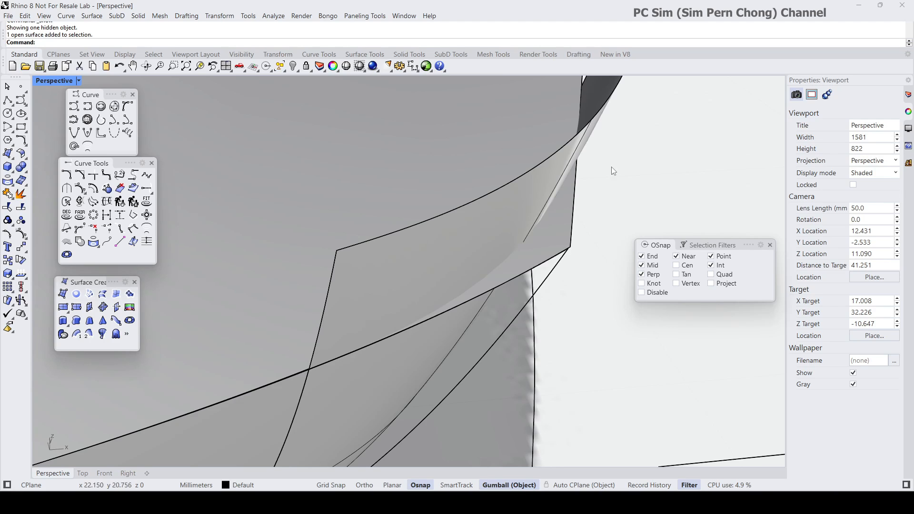
scroll(555, 249, "down", 4)
right_click_drag(555, 249, 542, 236)
left_click(435, 200)
left_click(25, 16)
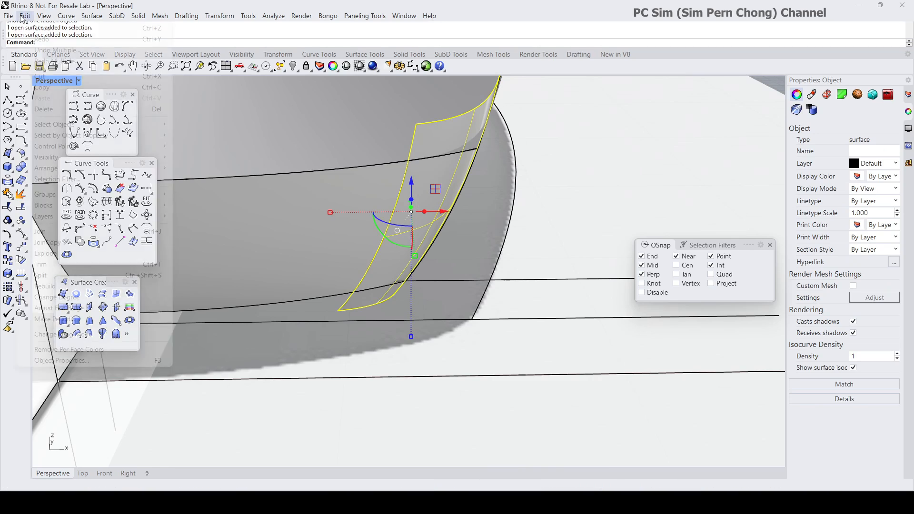
left_click(38, 87)
left_click(573, 215)
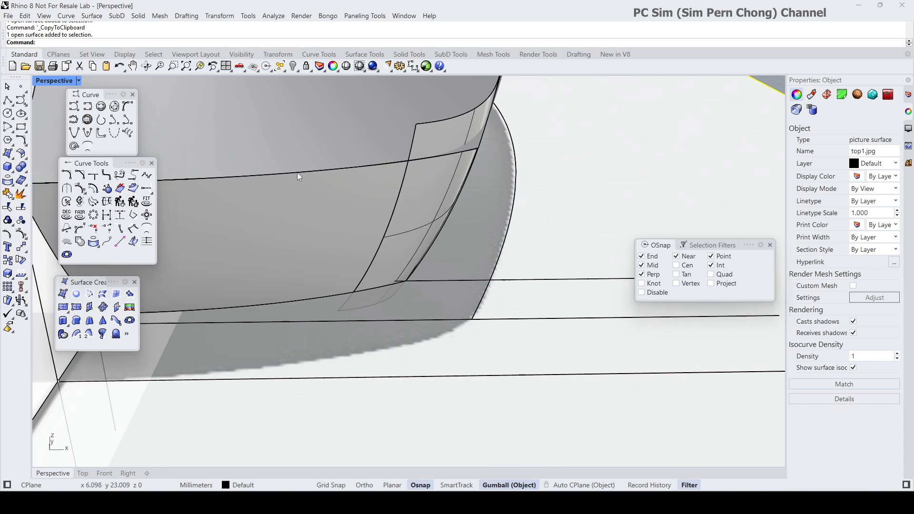
Extend both side edges of the corner blend surface smoothly past the front and side surfaces, keeping the extensions merged
left_click(22, 155)
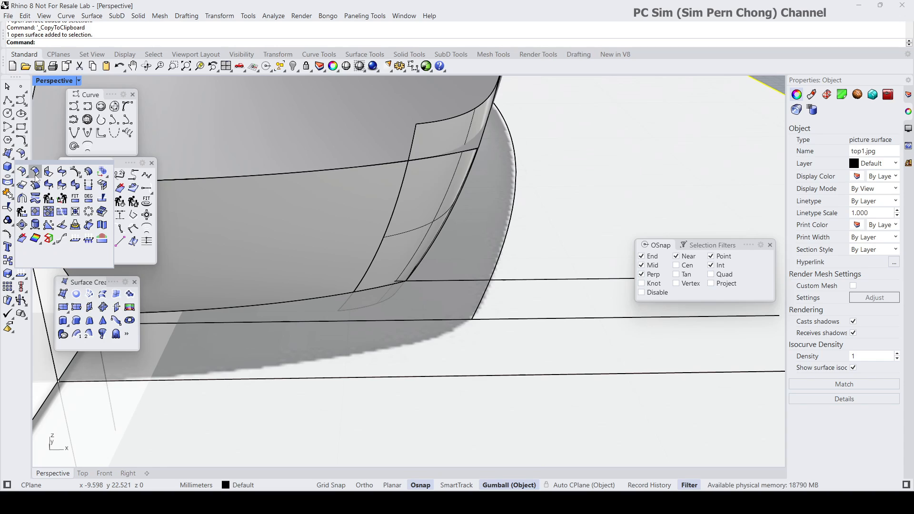
left_click(22, 185)
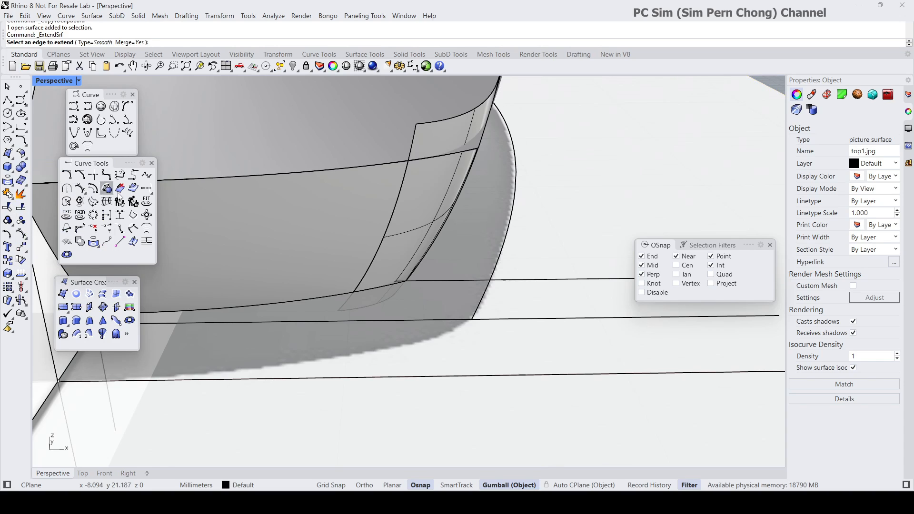
left_click(406, 151)
right_click_drag(381, 151, 356, 212)
right_click(357, 213)
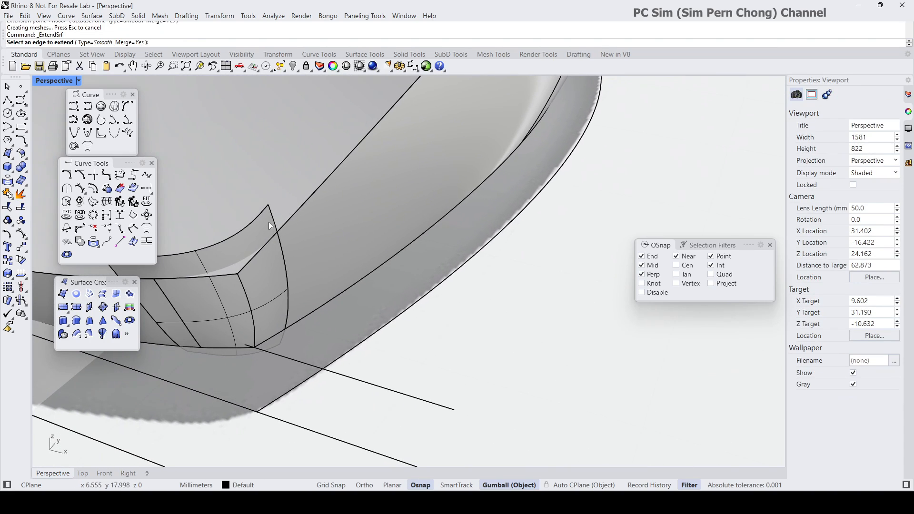
left_click(274, 220)
left_click(306, 220)
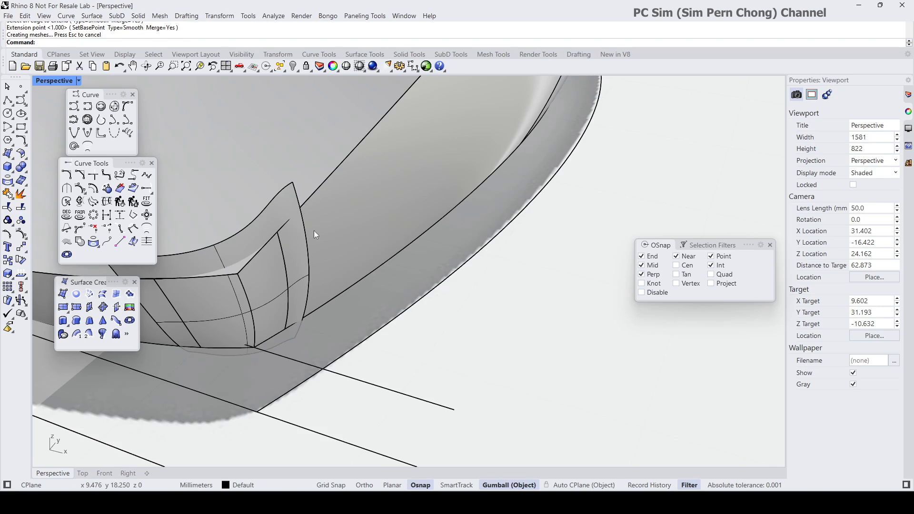
right_click_drag(313, 230, 327, 228)
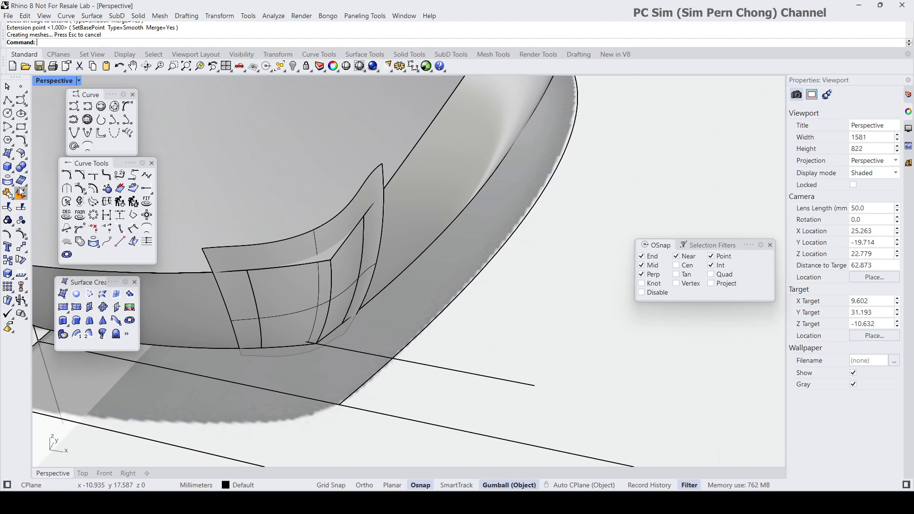
Trim the sharp front corner off the top surface, using the extended corner blend surface as the cutting object
left_click(7, 207)
left_click(285, 251)
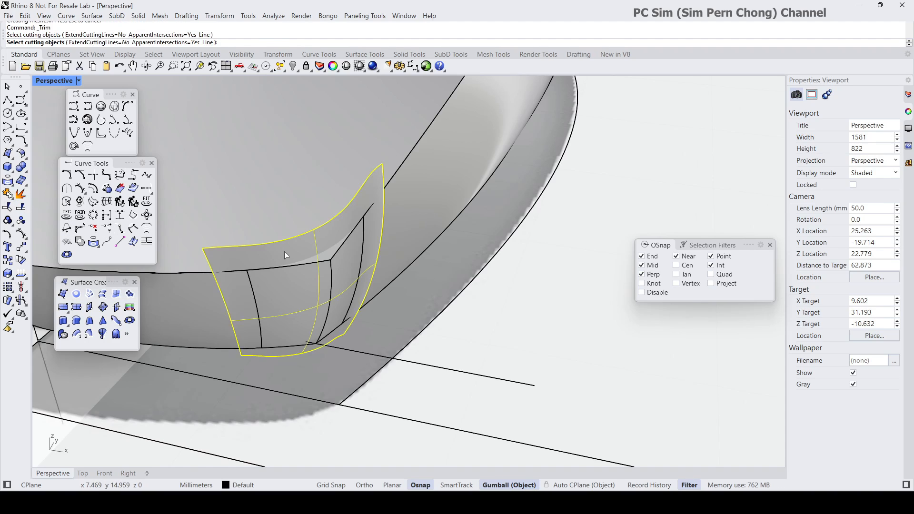
right_click(285, 251)
left_click(328, 261)
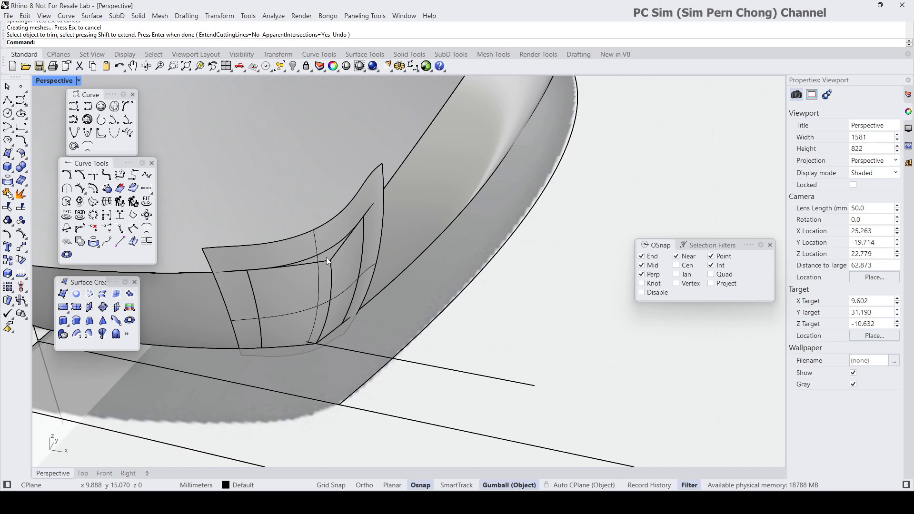
right_click(301, 252)
Delete the over-extended corner blend surface and paste the copied corner blend surface in its place
left_click(295, 249)
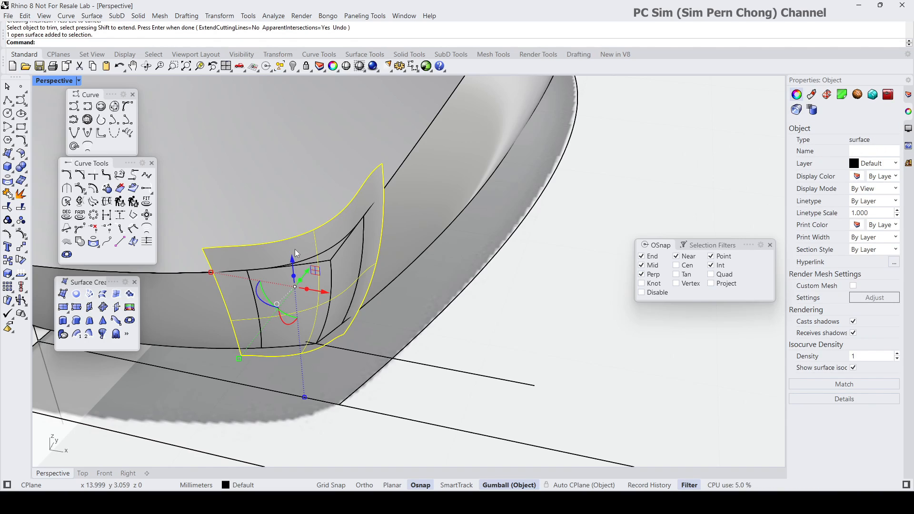
key("Delete")
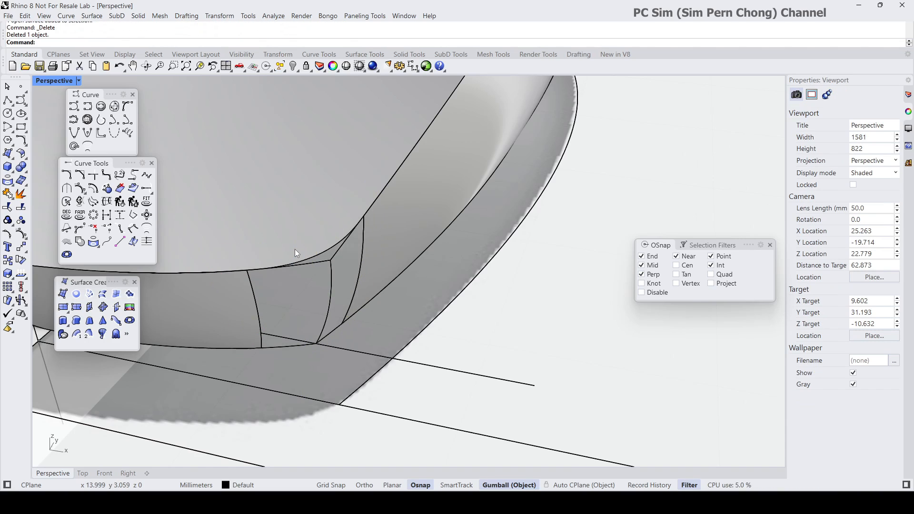
left_click(25, 16)
left_click(48, 99)
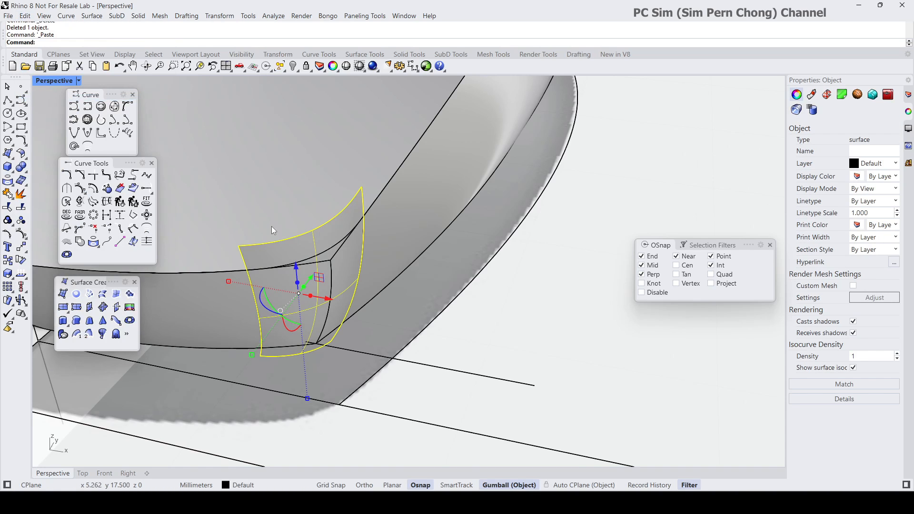
key("Escape")
Trim away the part of the pasted corner blend surface that rises above the top surface, cutting with the top surface
right_click_drag(272, 227, 348, 260)
scroll(351, 272, "down", 2)
scroll(361, 222, "up", 4)
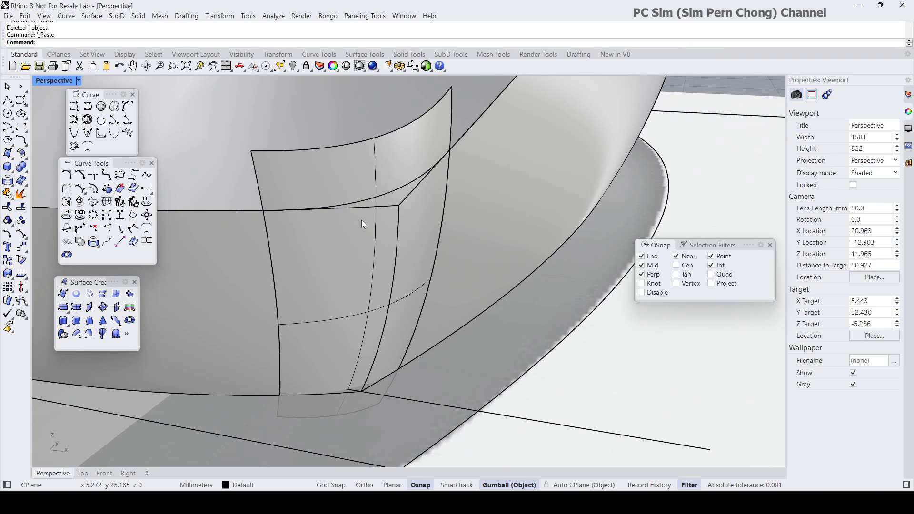
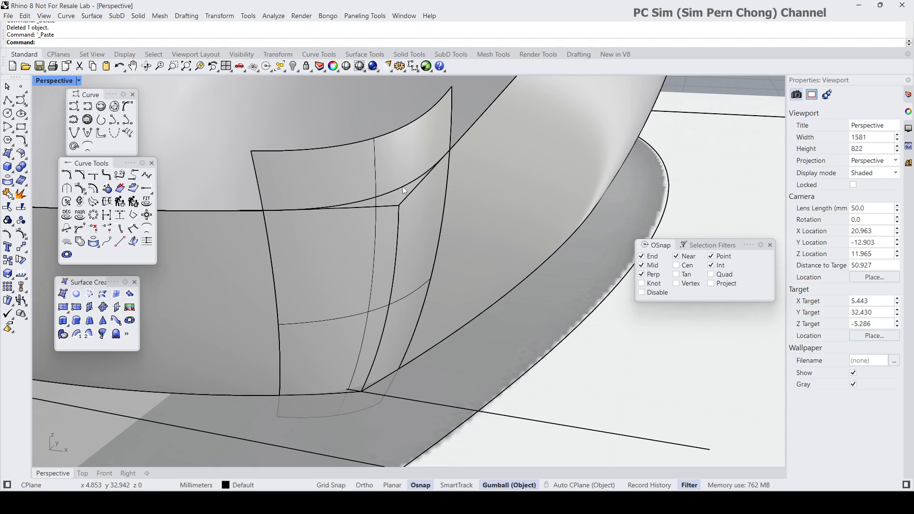
left_click(21, 207)
left_click(350, 204)
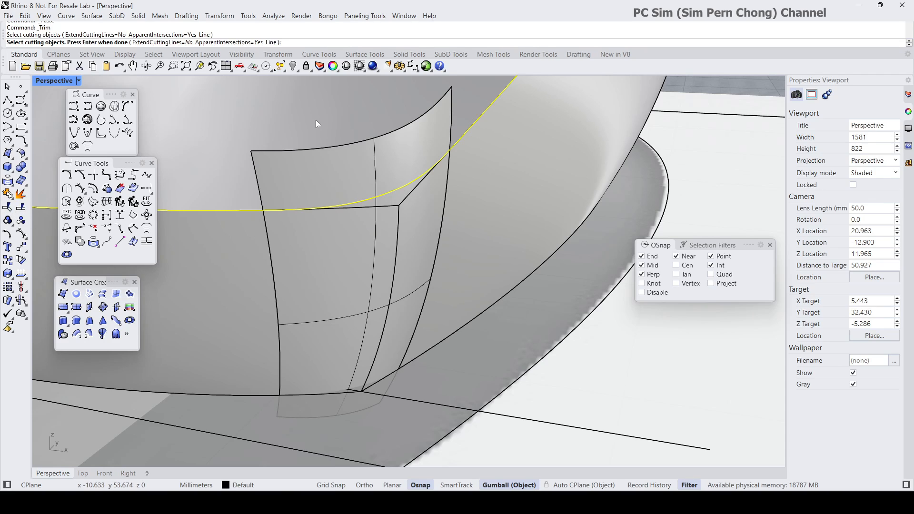
key("Return")
left_click(321, 161)
key("Return")
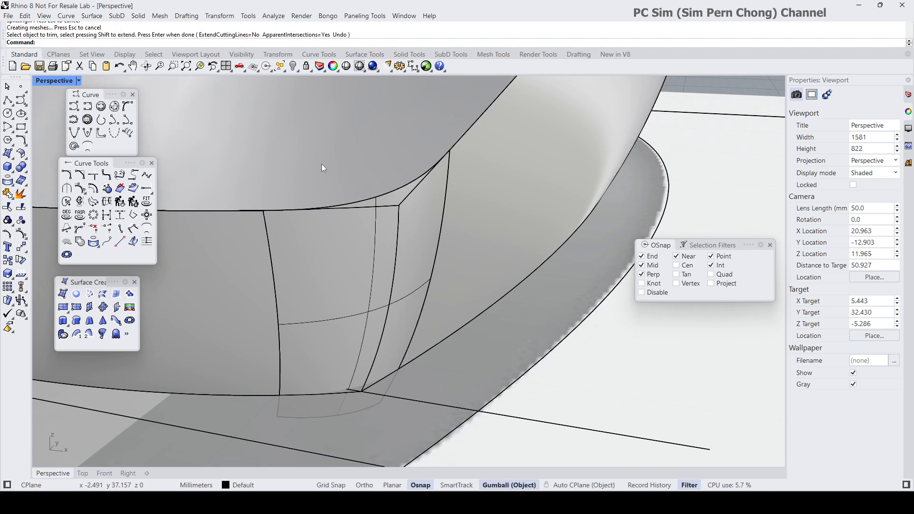
Draw a circle of about 0.85 mm radius in the Right view, centred on the front tip where the top and front surfaces meet
right_click_drag(323, 167, 249, 227)
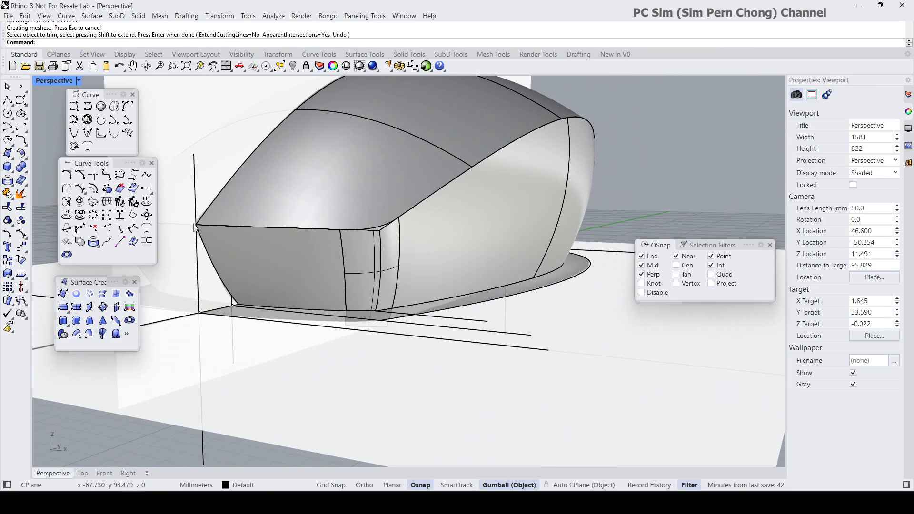
mouse_move(446, 230)
right_mouse_down()
mouse_move(513, 175)
mouse_move(384, 190)
mouse_move(437, 243)
right_mouse_up()
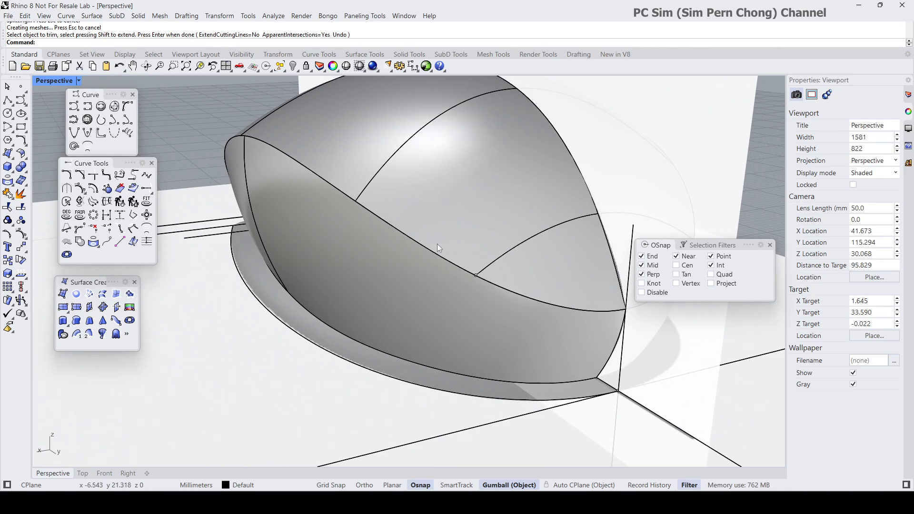
right_click_drag(454, 287, 631, 276)
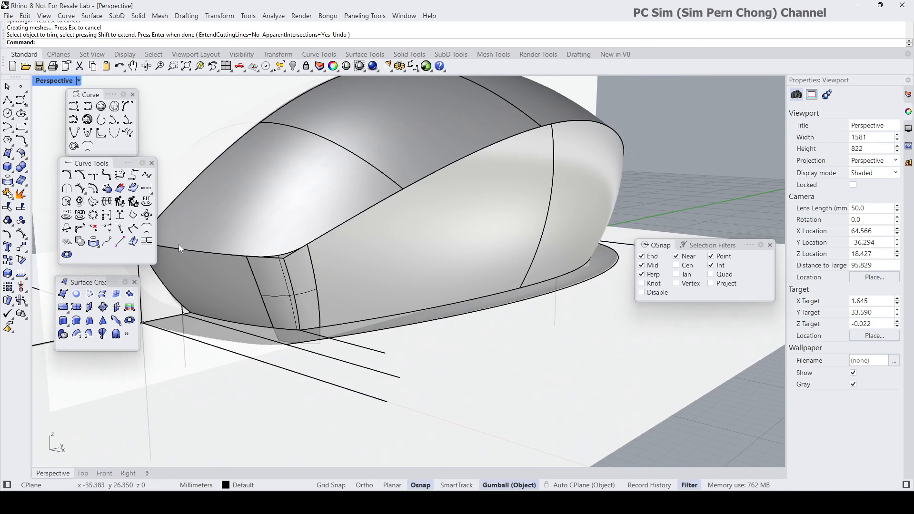
right_click_drag(298, 251, 376, 256, "shift")
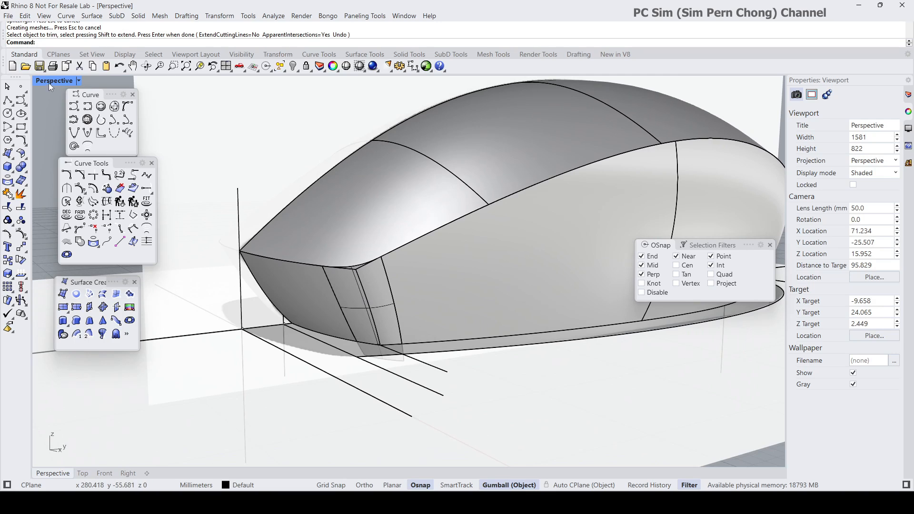
double_click(47, 81)
double_click(428, 279)
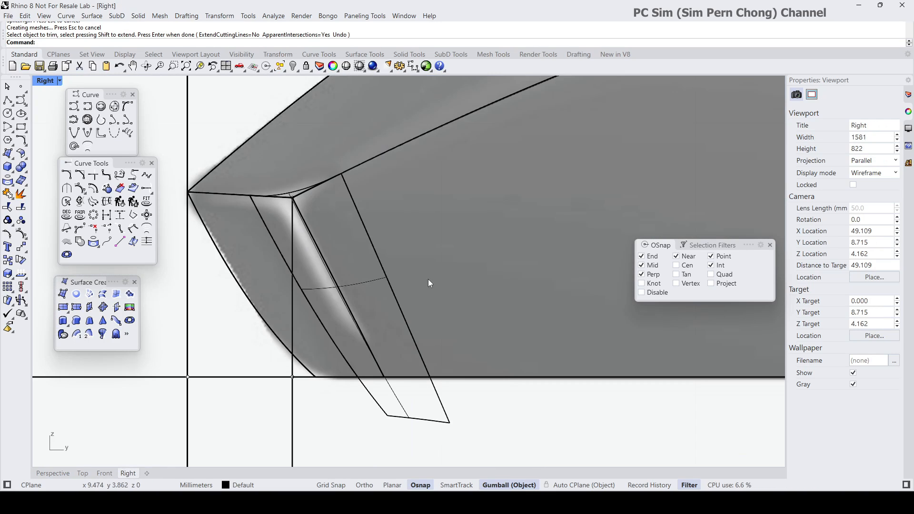
right_click_drag(194, 198, 300, 259)
scroll(299, 257, "up", 6)
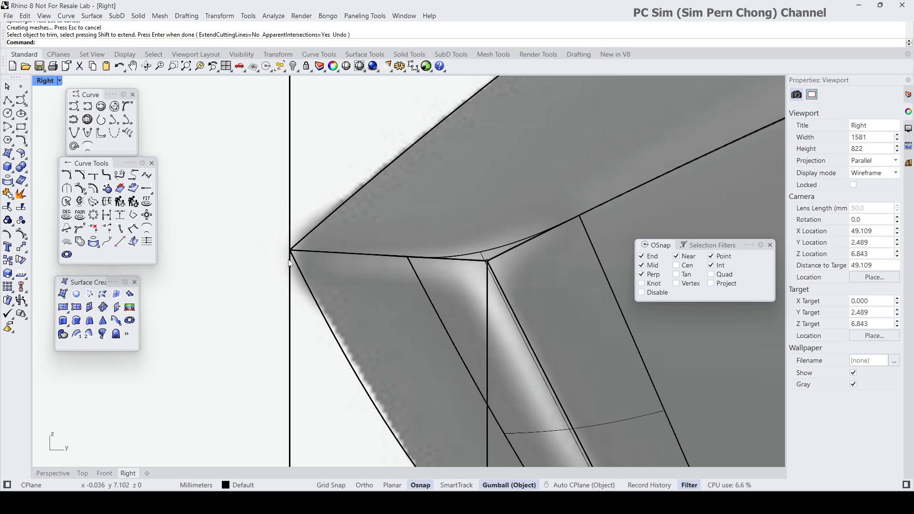
left_click(6, 115)
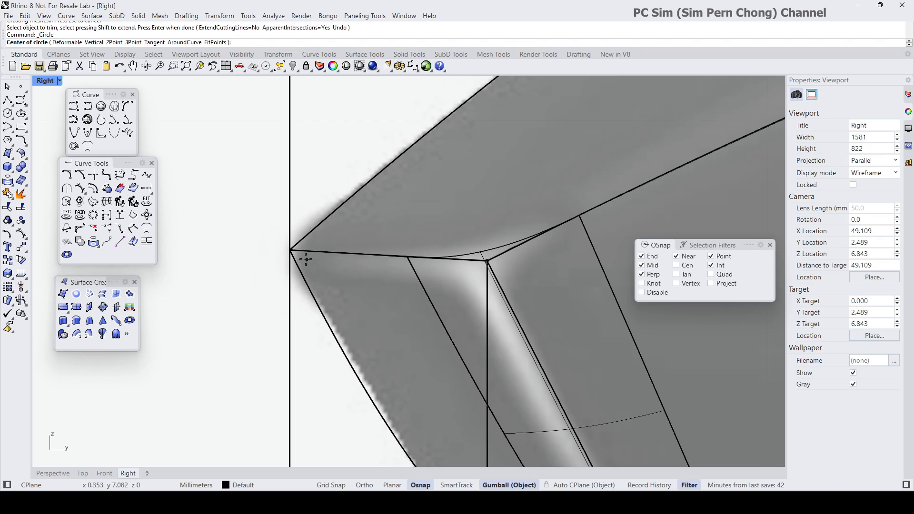
left_click(290, 251)
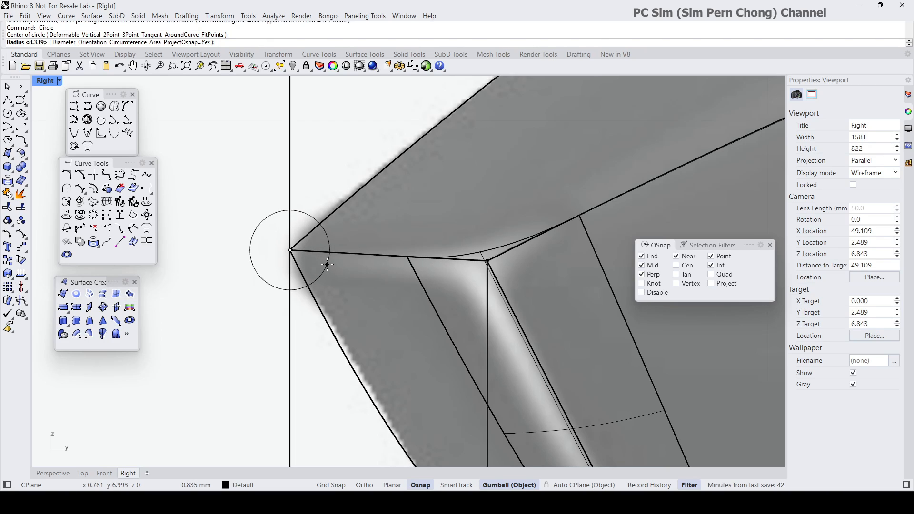
left_click(328, 267)
Draw a second, larger circle in the Right view, centred on the body's rear tip where the top surface ends
scroll(327, 263, "down", 16)
right_click_drag(424, 256, 261, 263)
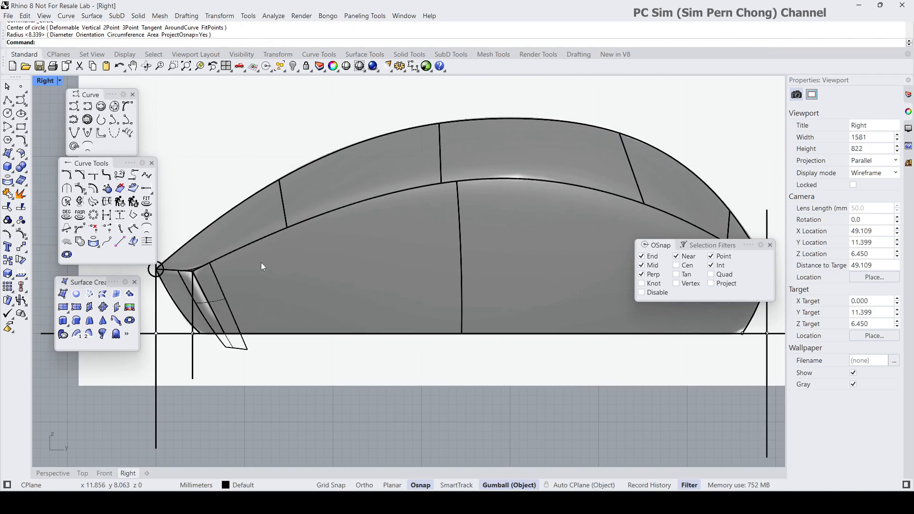
right_click_drag(488, 254, 299, 264)
scroll(546, 269, "up", 4)
scroll(546, 273, "up", 4)
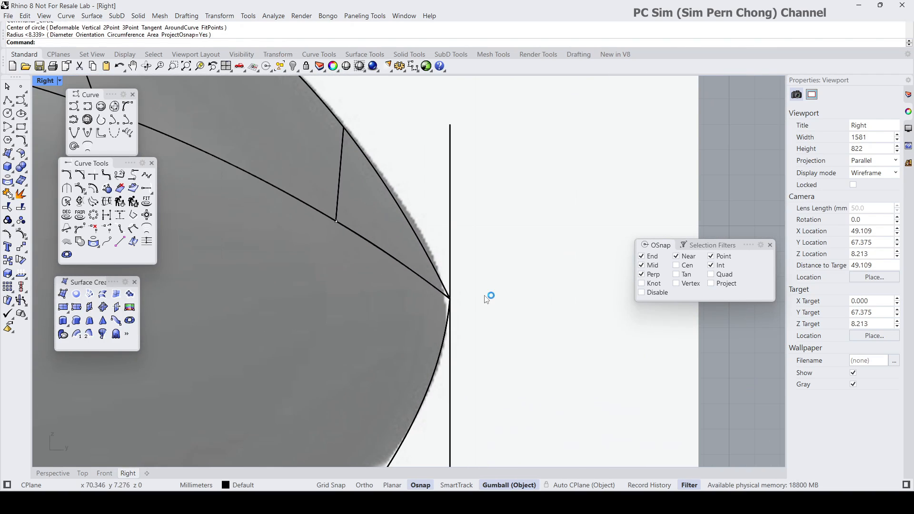
right_click(488, 299)
left_click(451, 300)
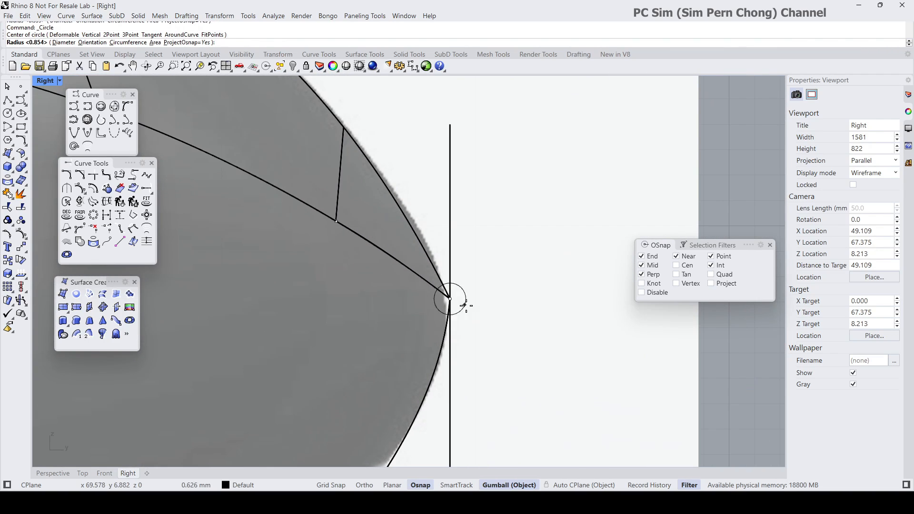
left_click(503, 314)
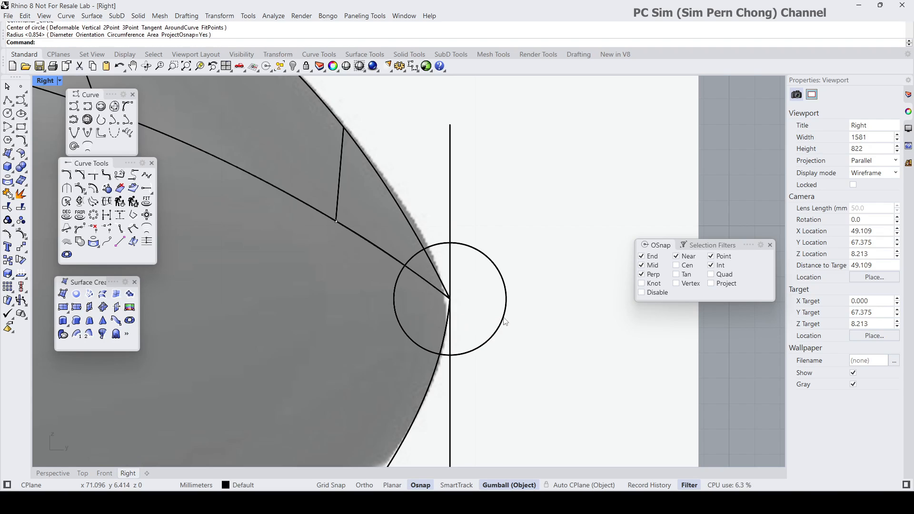
Examine in the Perspective view how the top surface meets the front corner blend and the side surface
double_click(44, 81)
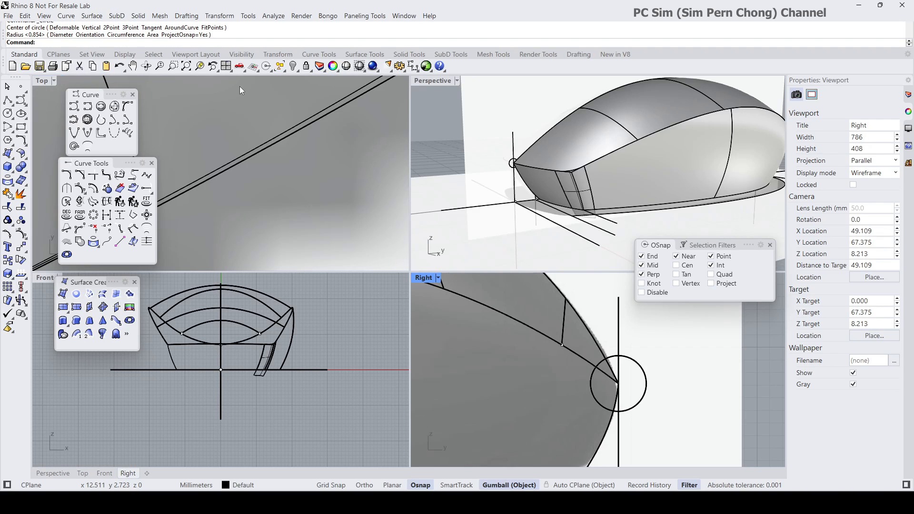
double_click(418, 85)
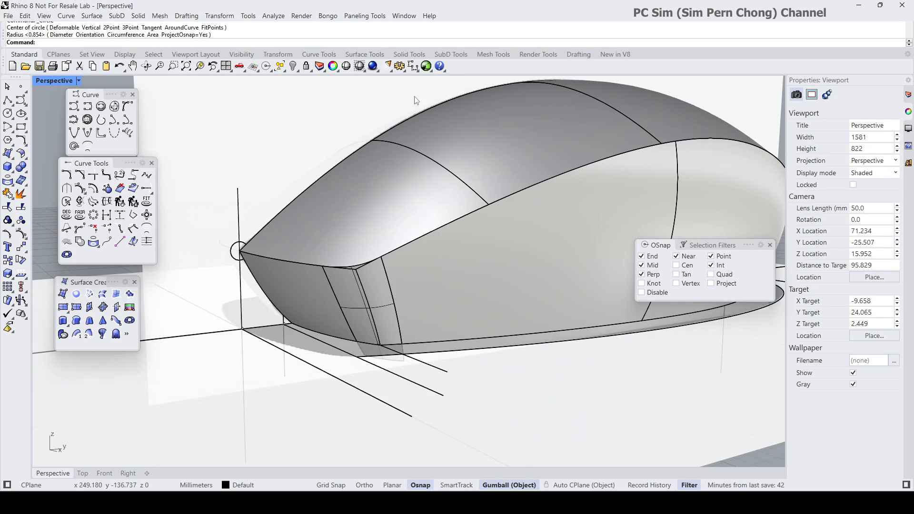
right_click_drag(405, 157, 346, 221)
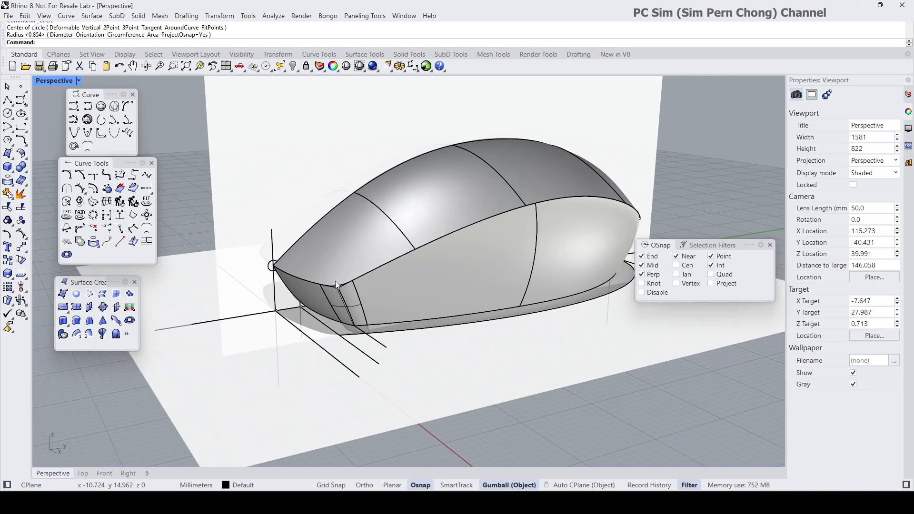
right_click_drag(390, 267, 413, 272)
scroll(381, 288, "up", 4)
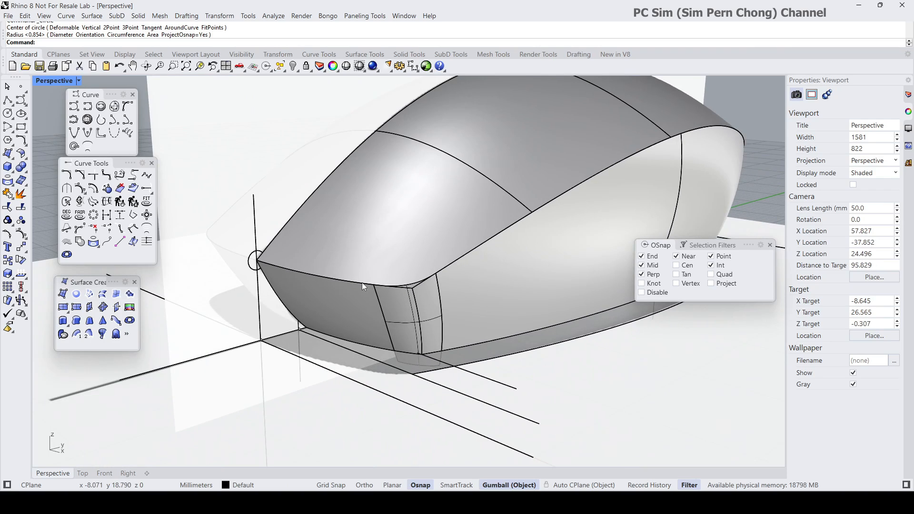
left_click(416, 285)
left_click(415, 283)
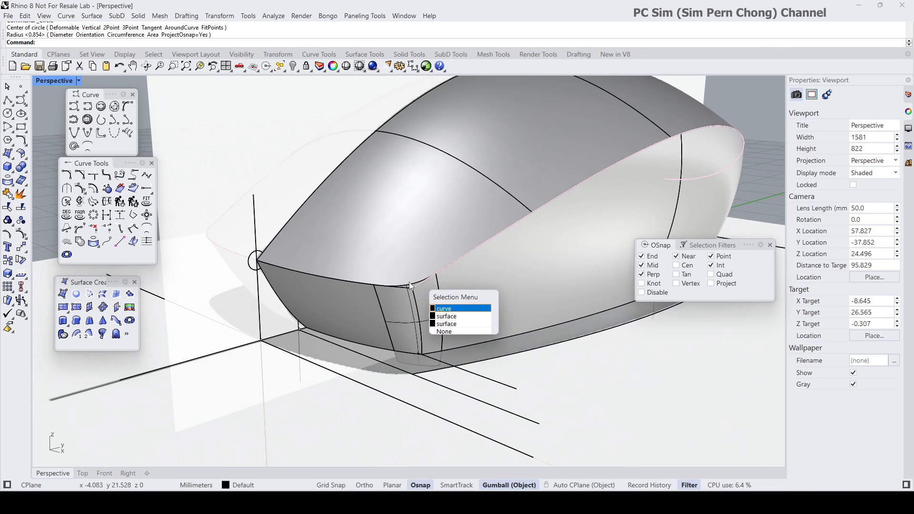
left_click(409, 282)
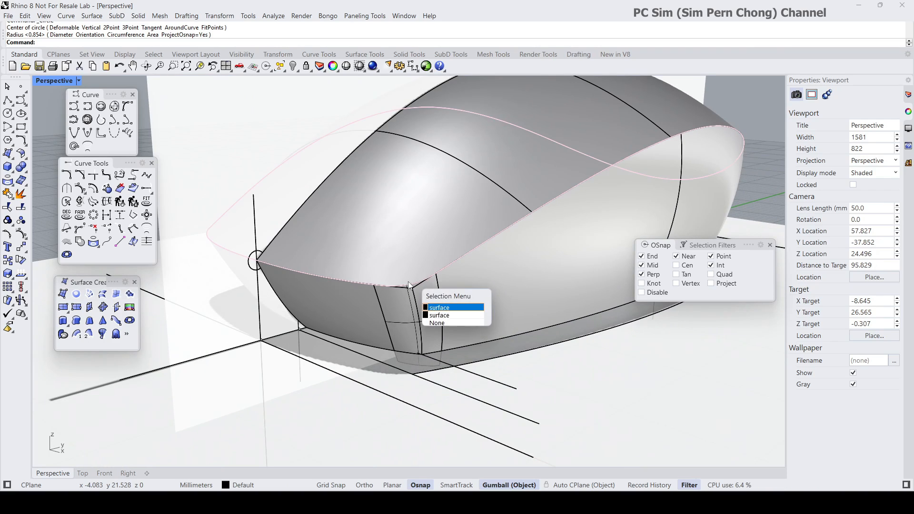
left_click(440, 308)
right_click_drag(439, 308, 409, 292)
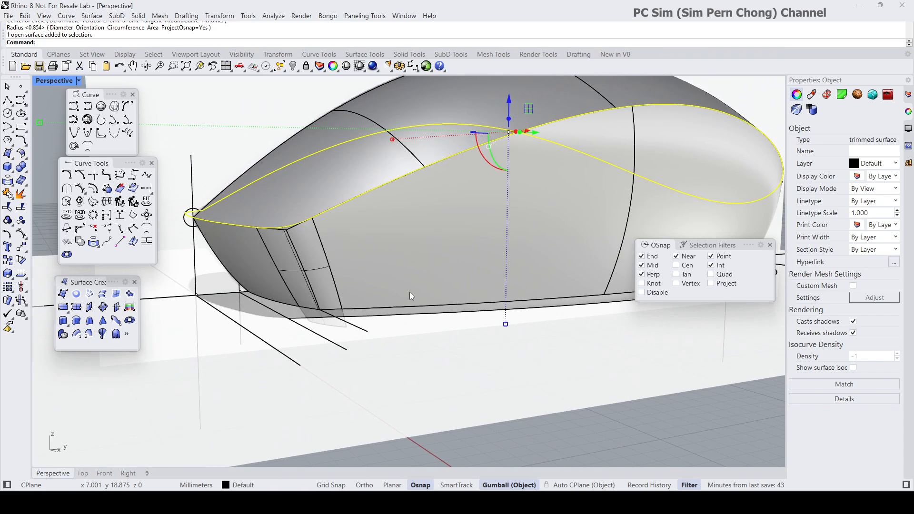
key("Escape")
Create a rectangular plane in the Right view that encloses the whole body and runs along its centre line
double_click(45, 82)
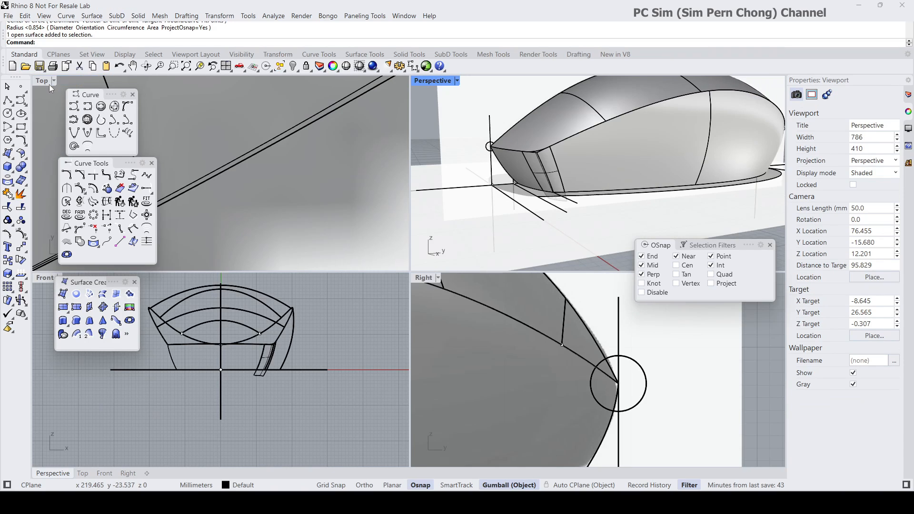
double_click(424, 280)
scroll(424, 280, "down", 10)
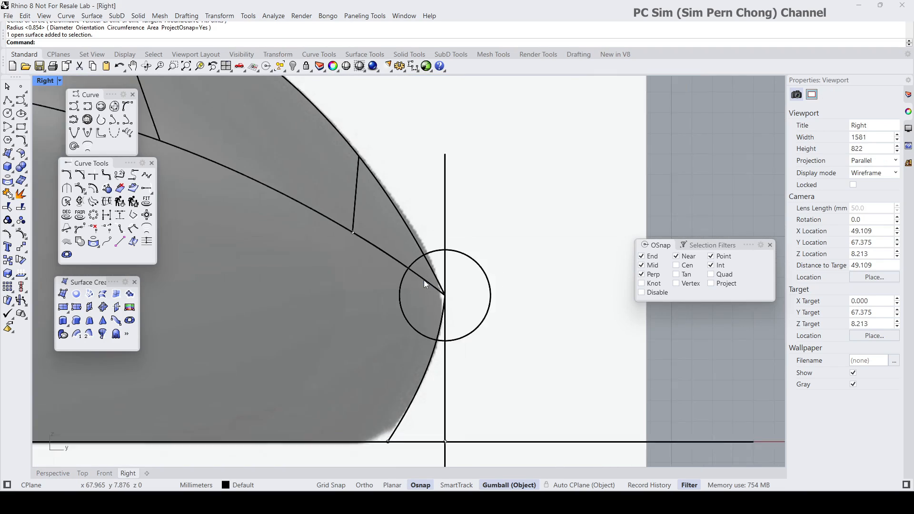
right_click_drag(368, 289, 462, 316)
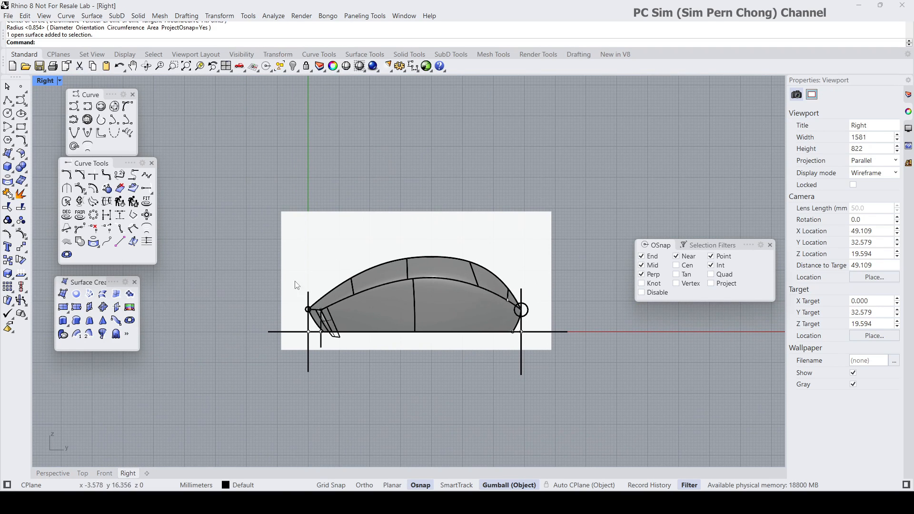
left_click(7, 154)
left_click(234, 183)
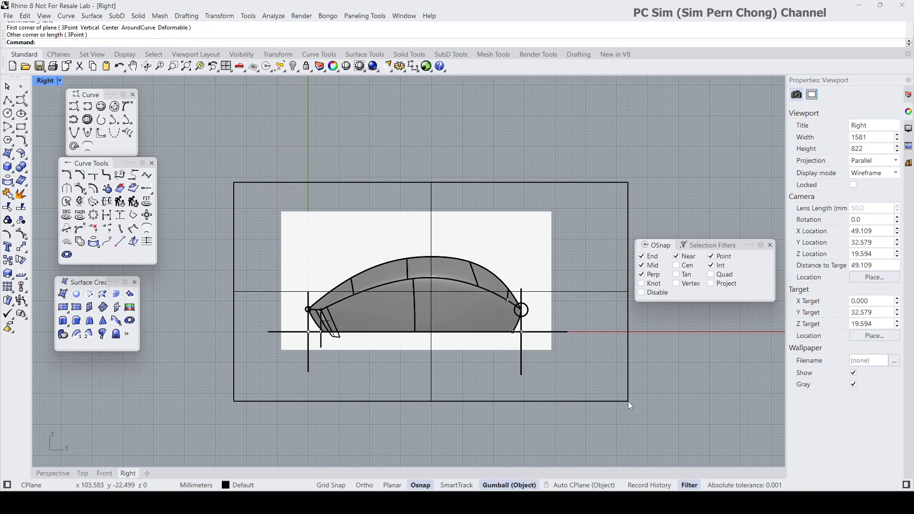
left_click(630, 406)
Trim away the half of the top surface opposite the corner blend, using the centre plane as the cutting object
double_click(47, 82)
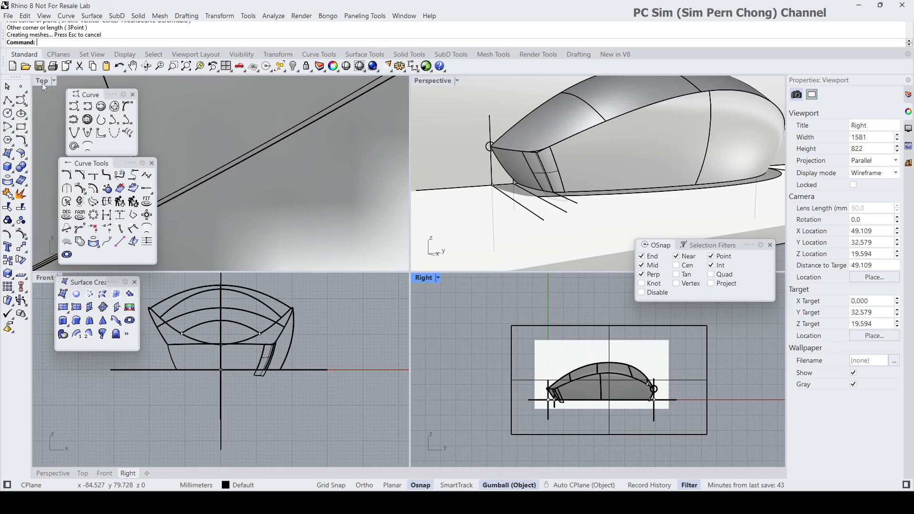
double_click(428, 81)
right_click_drag(408, 160, 291, 199)
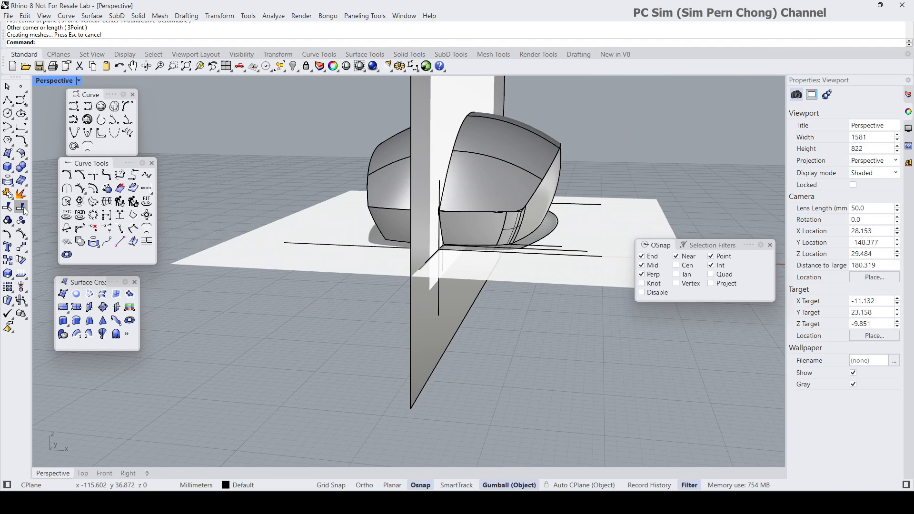
left_click(8, 208)
right_click_drag(362, 139, 314, 167)
left_click(353, 132)
right_click(353, 132)
right_click_drag(353, 132, 425, 224)
left_click(373, 183)
right_click(373, 183)
Delete the side surface on the half without the corner blend, and delete the centre cutting plane
left_click(369, 209)
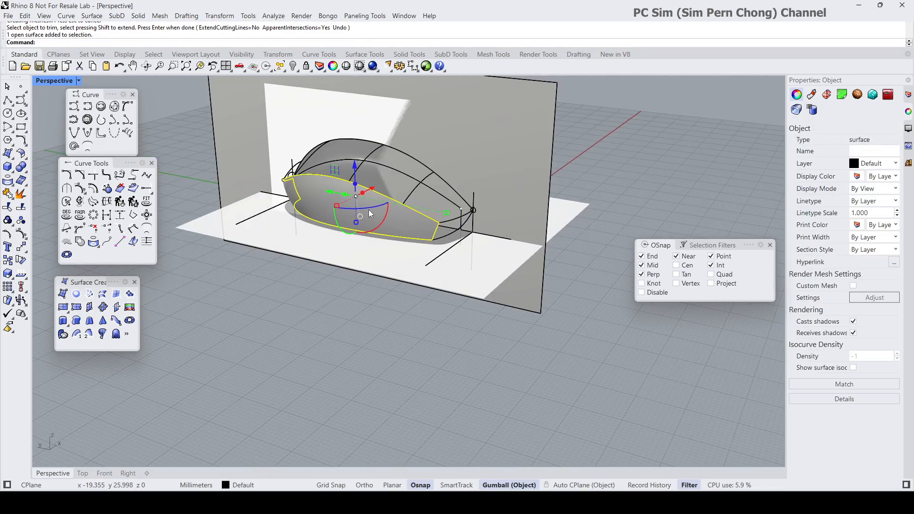
key("Delete")
right_click_drag(369, 209, 314, 198)
left_click(329, 150)
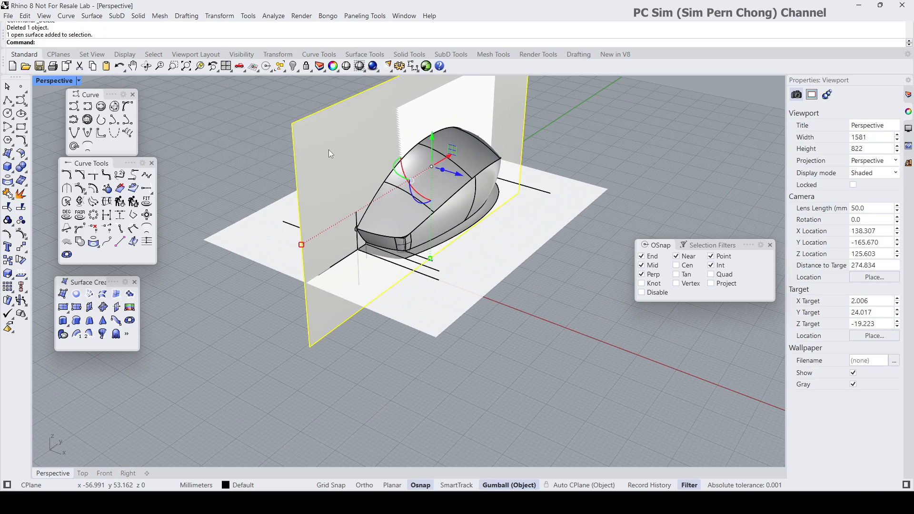
key("Delete")
right_click_drag(365, 176, 371, 216)
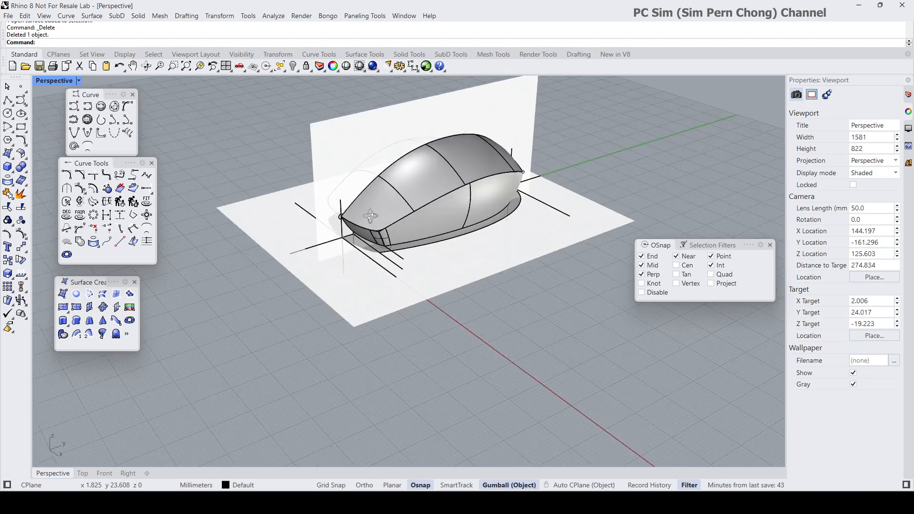
scroll(364, 210, "up", 8)
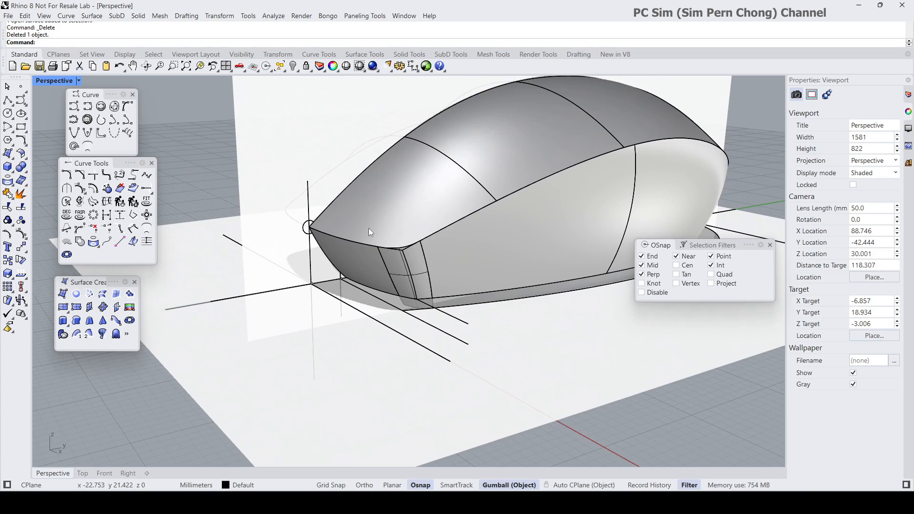
left_click(369, 231)
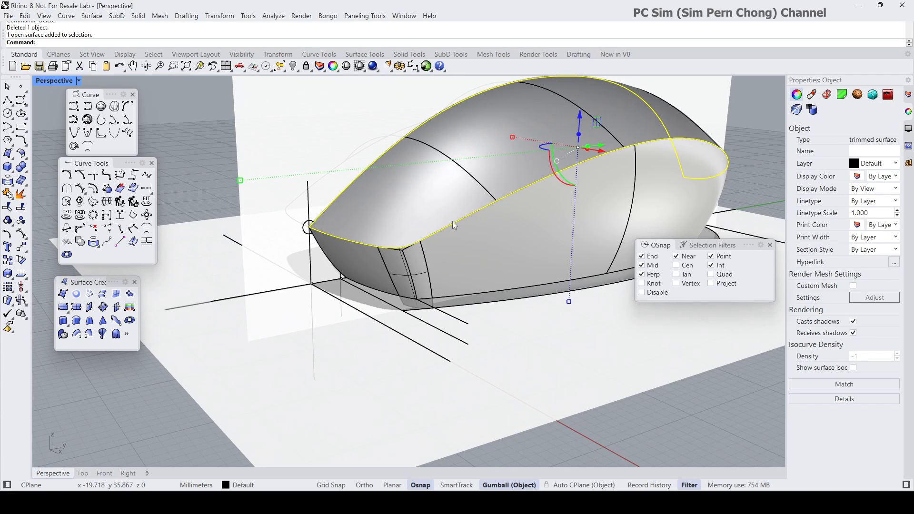
left_click(185, 129)
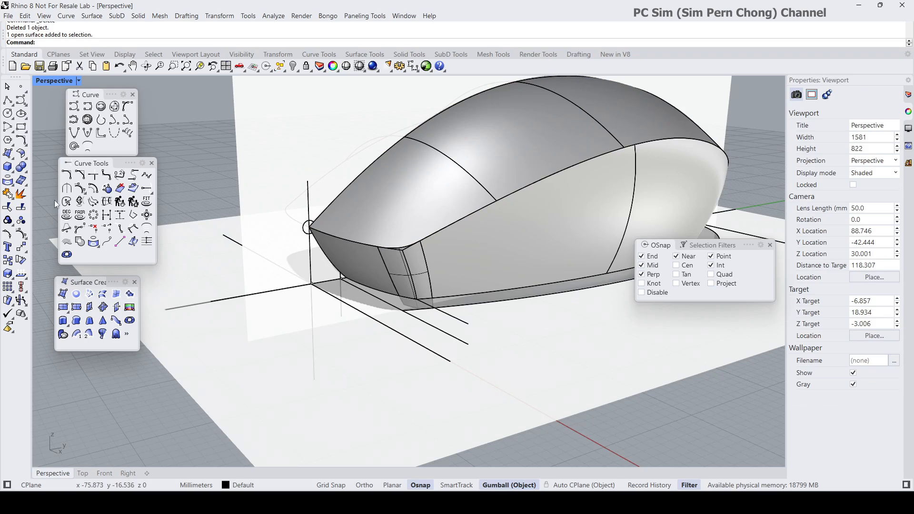
Try to duplicate the body's upper edges along the front surface, the corner blend and the side surface
left_click(8, 193)
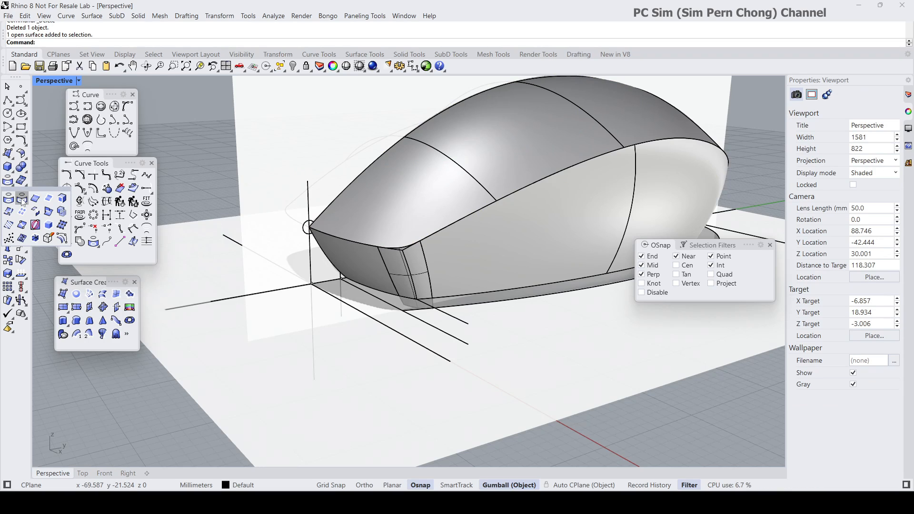
left_click(36, 201)
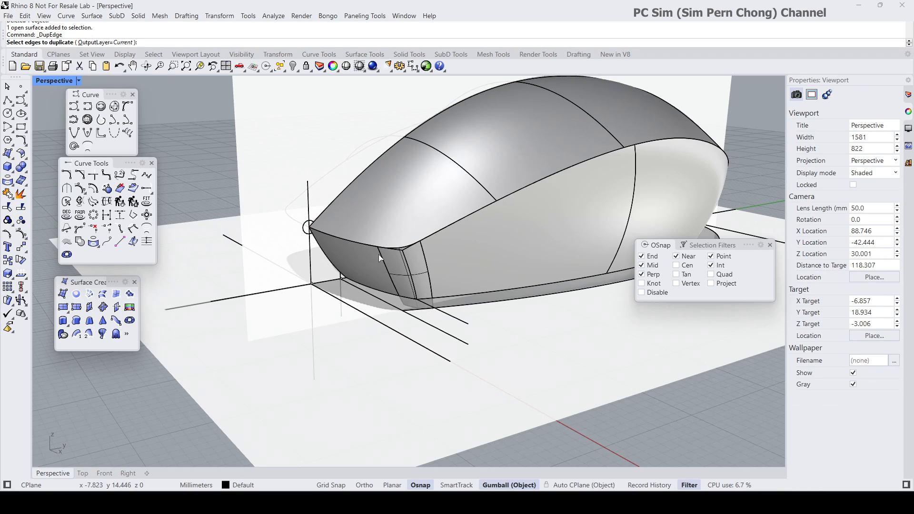
left_click(403, 253)
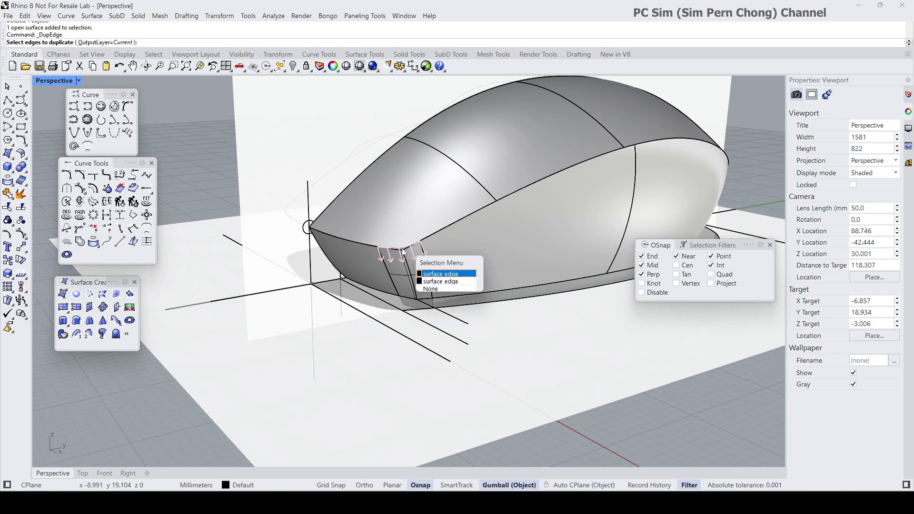
left_click(438, 283)
scroll(416, 270, "up", 5)
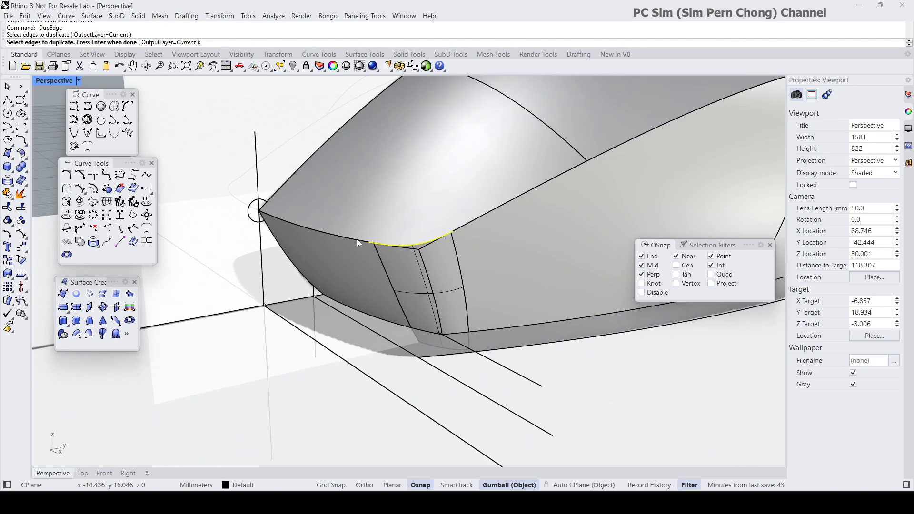
left_click(357, 241)
left_click(383, 265)
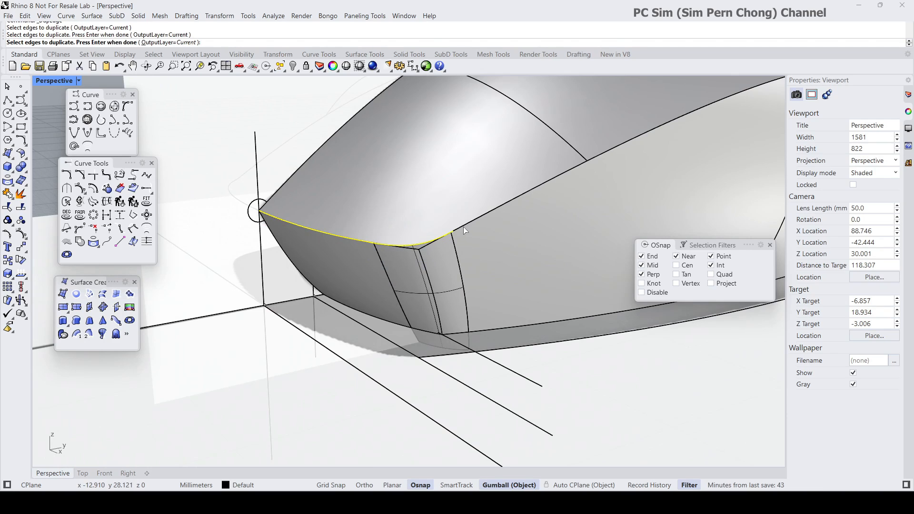
left_click(464, 226)
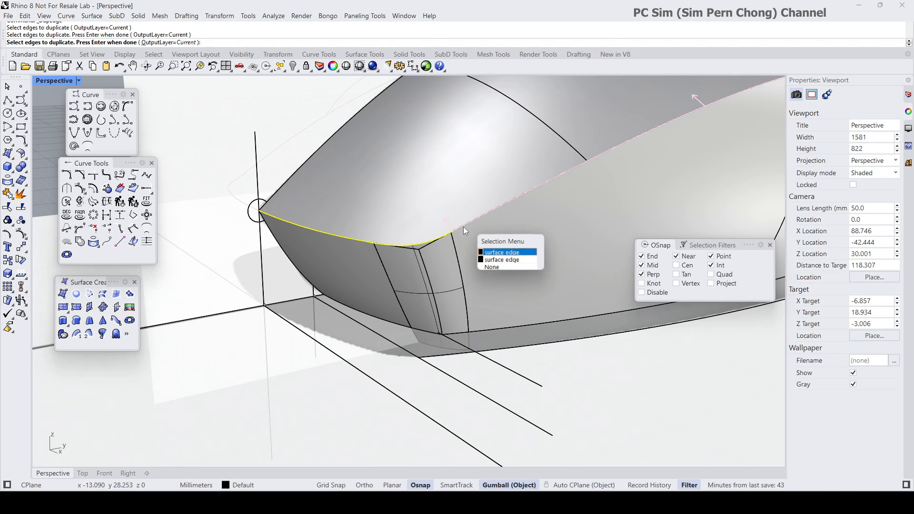
left_click(491, 252)
scroll(490, 253, "down", 5)
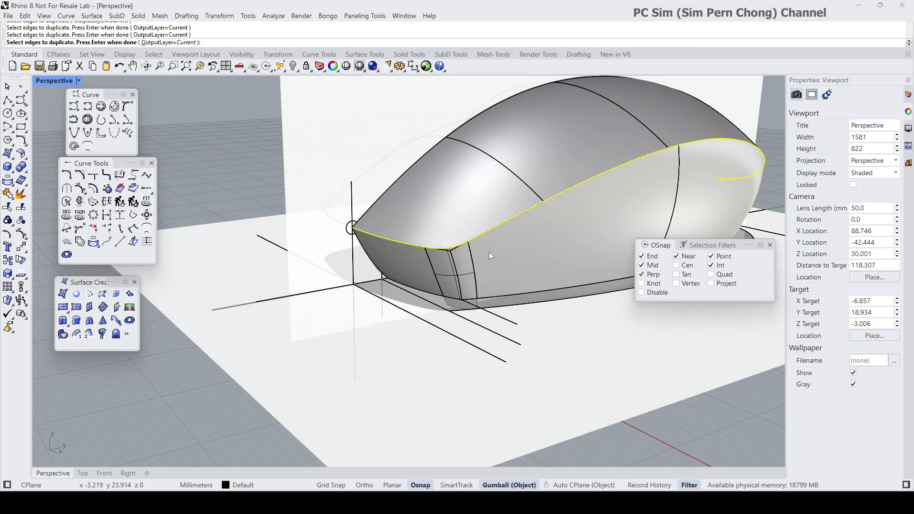
mouse_move(490, 252)
right_mouse_down()
mouse_move(356, 239)
mouse_move(506, 248)
right_mouse_up()
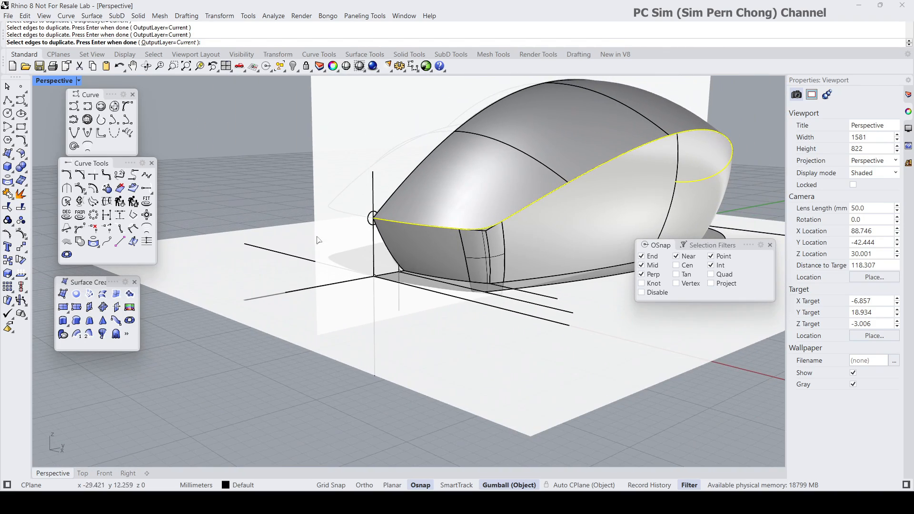
left_click(10, 194)
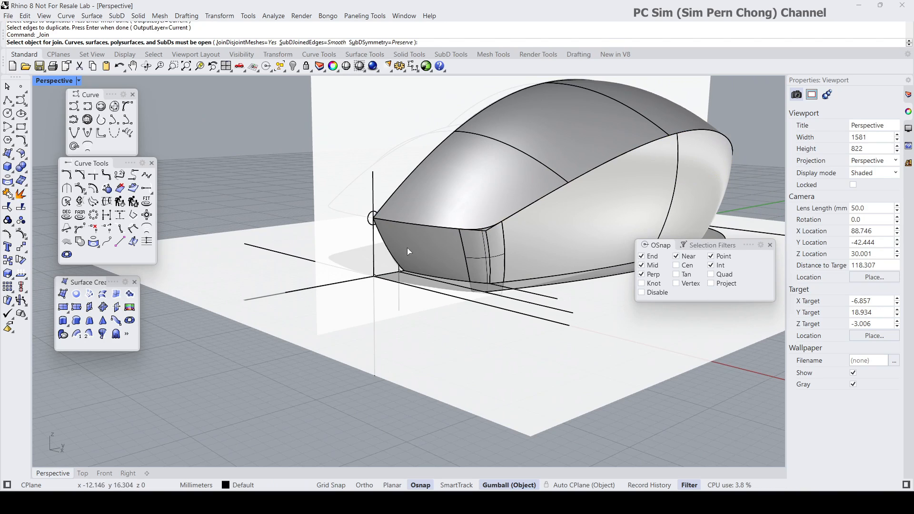
left_click(481, 232)
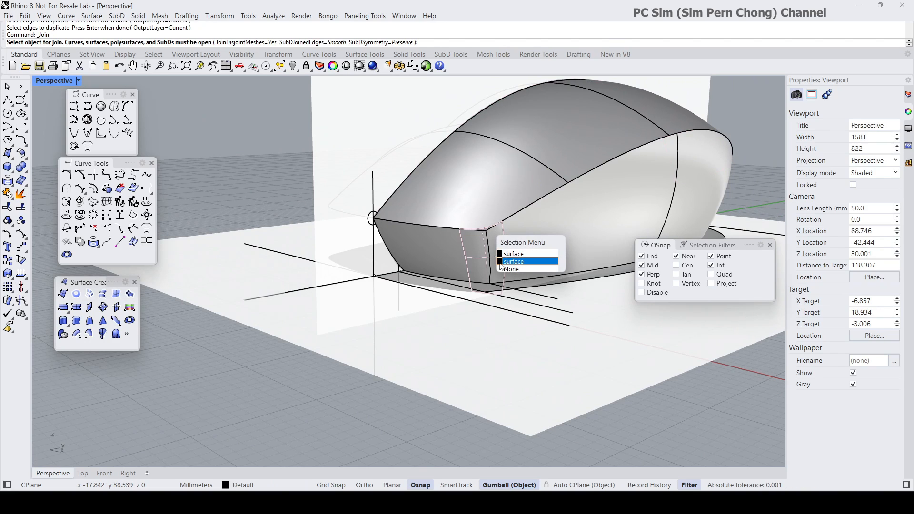
key("Escape")
key("Escape")
scroll(441, 227, "up", 3)
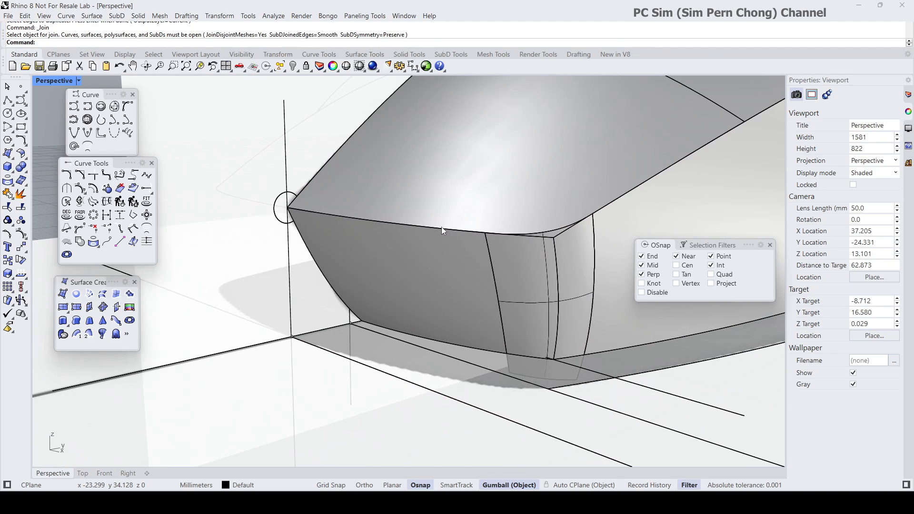
left_click(441, 227)
left_click(462, 254)
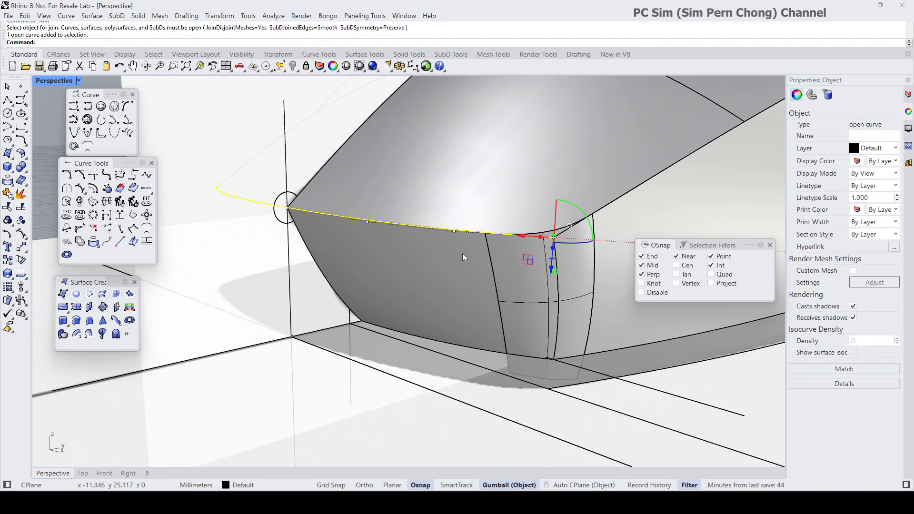
key("Escape")
left_click(477, 192)
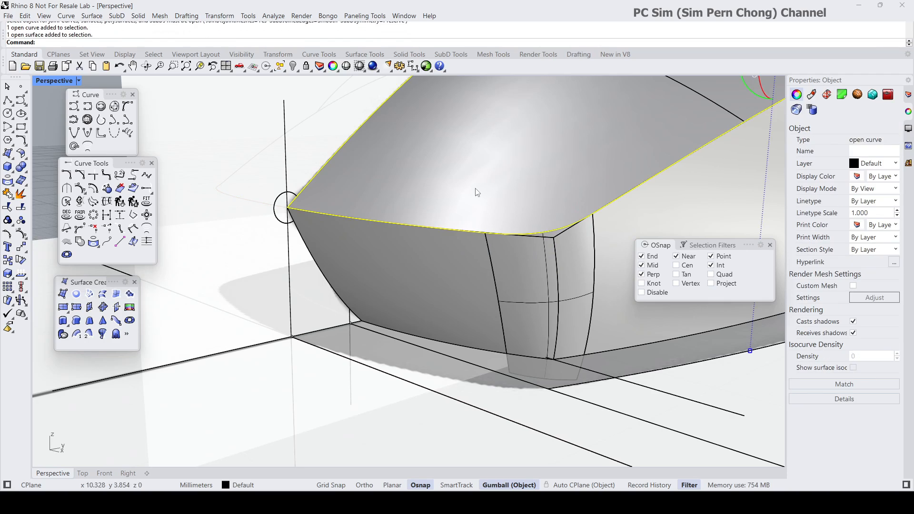
left_click(446, 266, "shift")
left_click(533, 275, "shift")
left_click(591, 245, "shift")
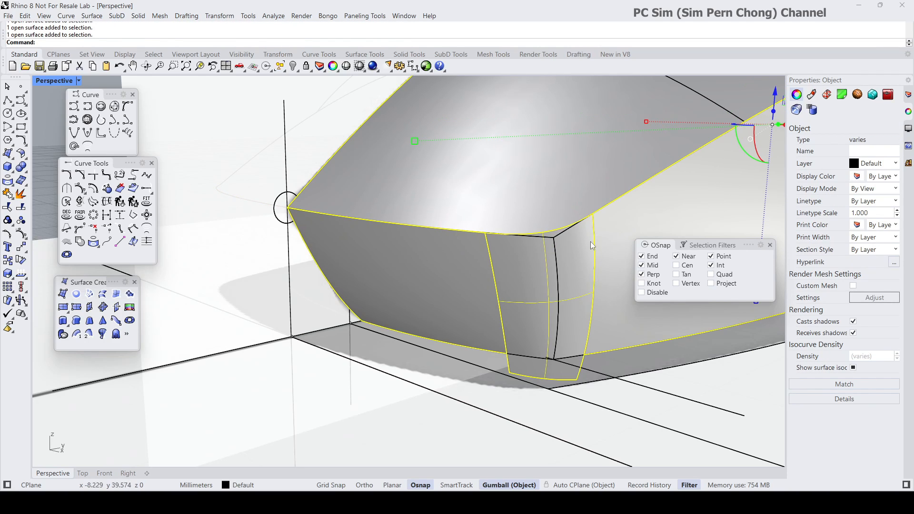
right_click_drag(532, 256, 414, 258)
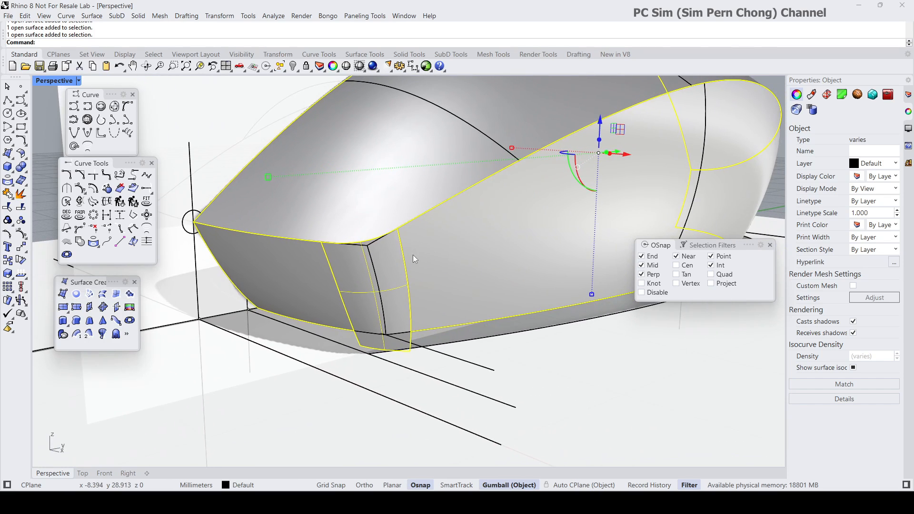
left_click(395, 329)
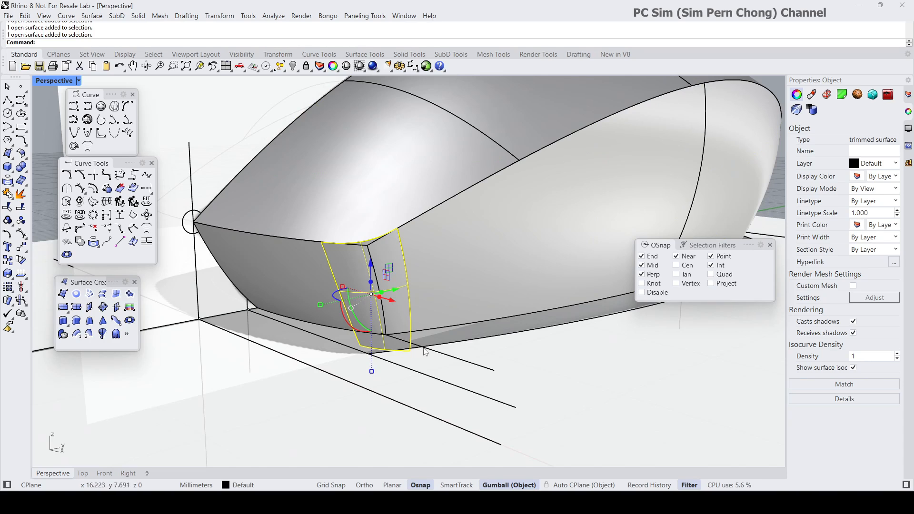
left_click(442, 356)
left_click(435, 302)
left_click(391, 294)
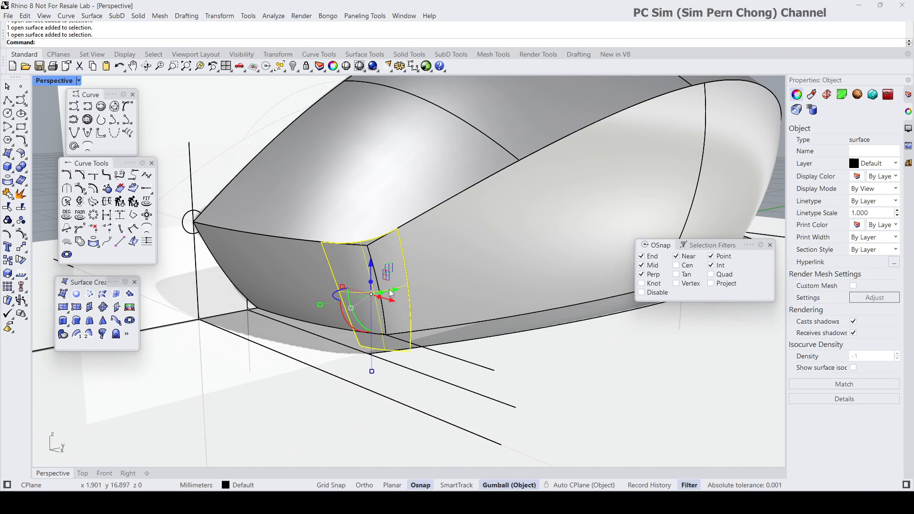
Try to isolate the front, top, side and corner blend surfaces, and undo the isolation
left_click(286, 276, "shift")
left_click(323, 201, "shift")
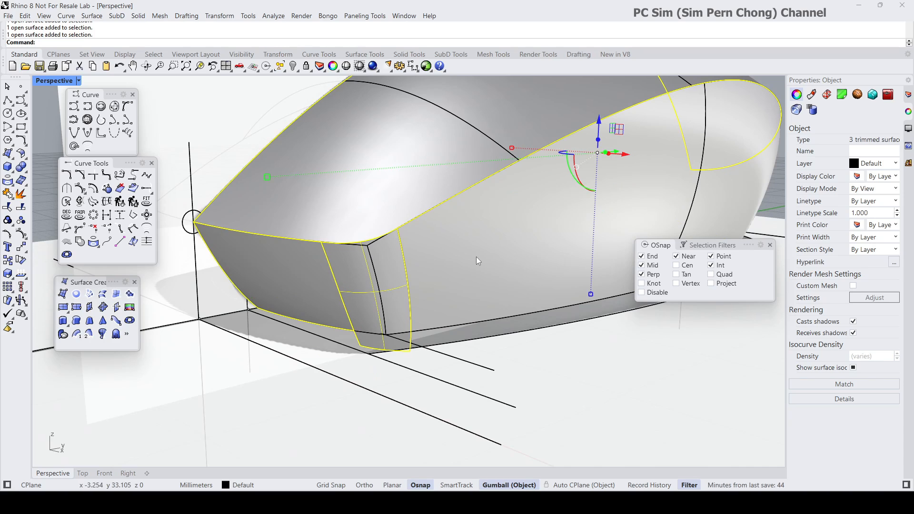
scroll(478, 261, "down", 2)
left_click(474, 295, "shift")
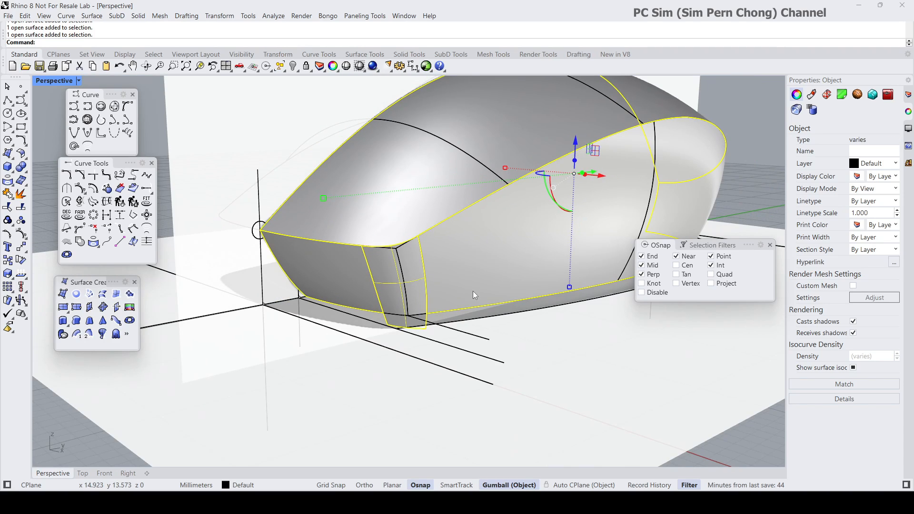
right_click_drag(474, 296, 431, 305)
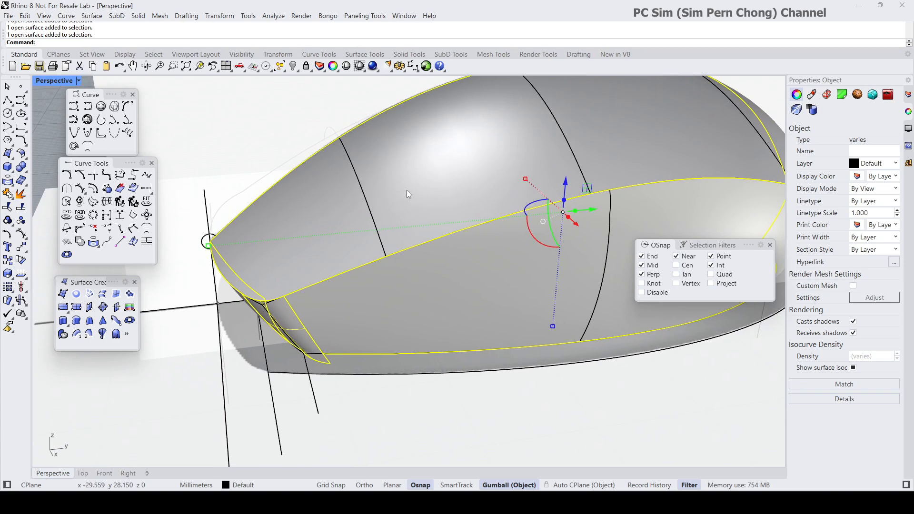
left_click(405, 180, "shift")
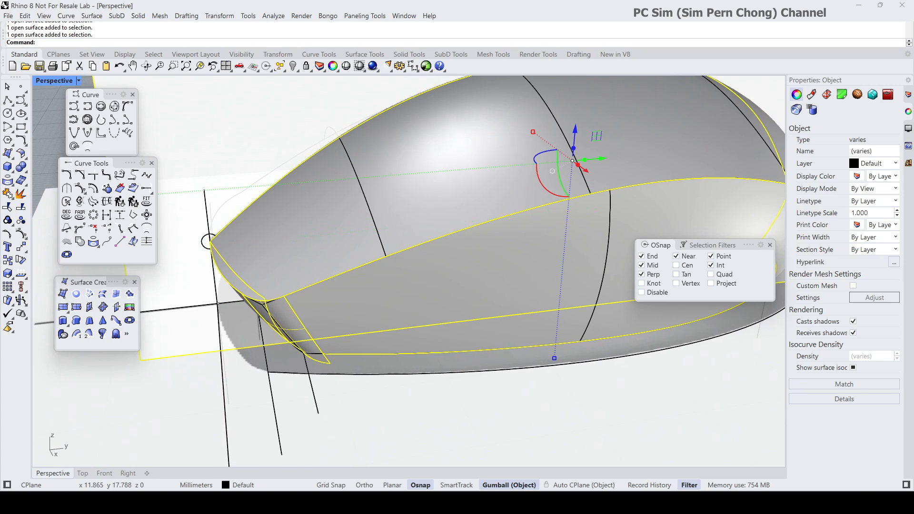
left_click(298, 70)
left_click(334, 87)
right_click_drag(350, 206, 361, 191)
key("Escape")
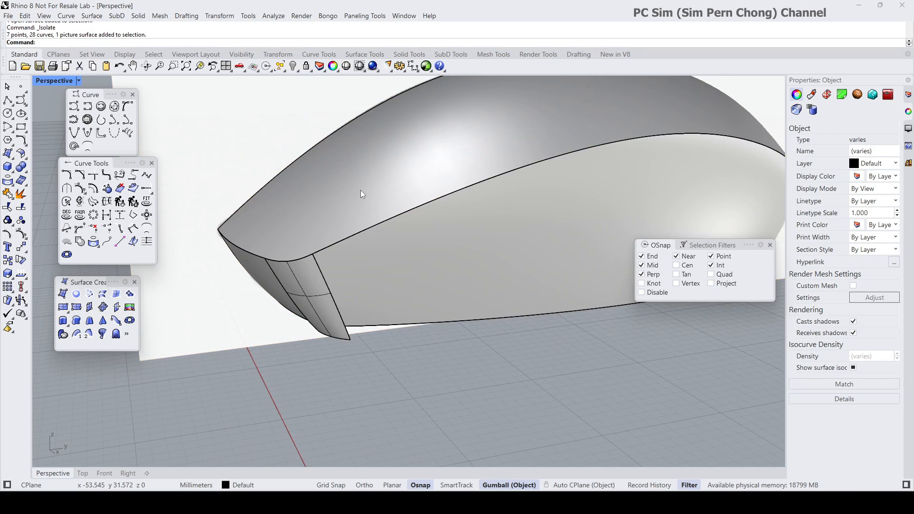
right_click_drag(342, 221, 352, 208)
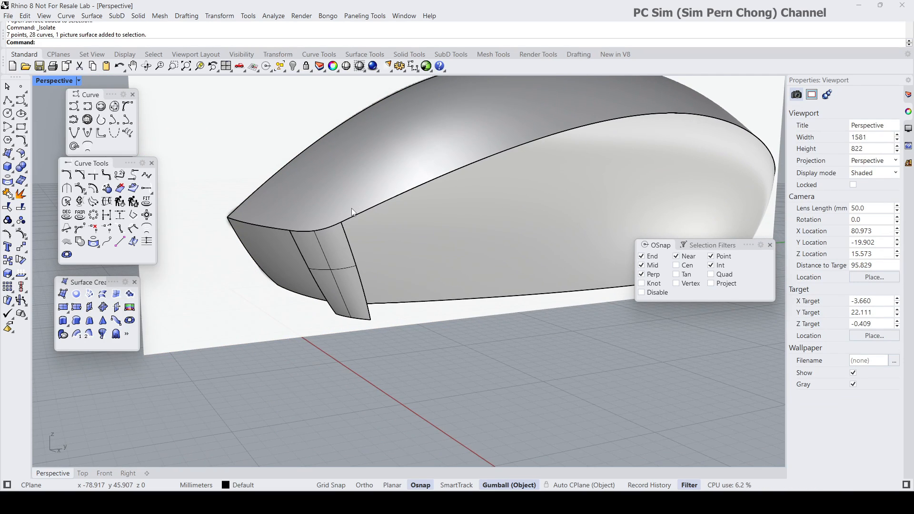
key("ctrl+z")
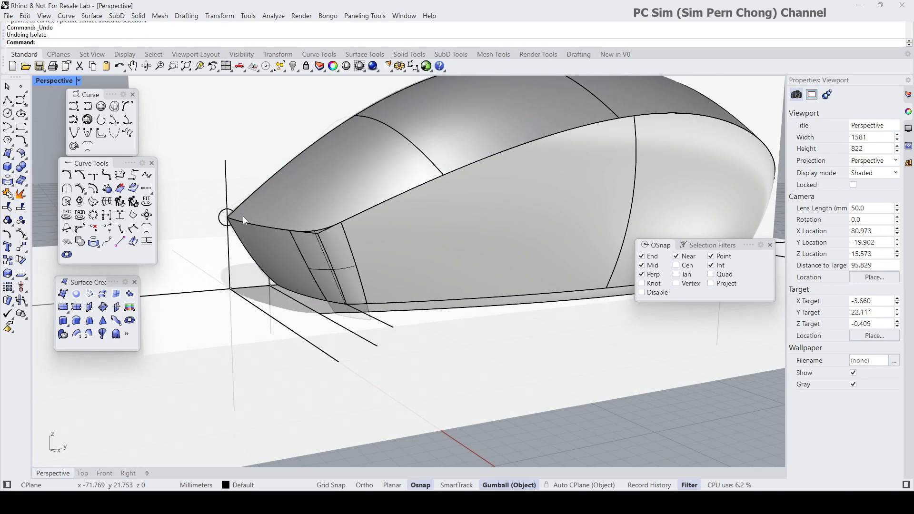
Isolate the top, front, corner blend and side surfaces together with the circles at the body's front and rear ends
left_click(319, 198)
left_click(276, 255, "shift")
left_click(329, 251, "shift")
left_click(386, 242, "shift")
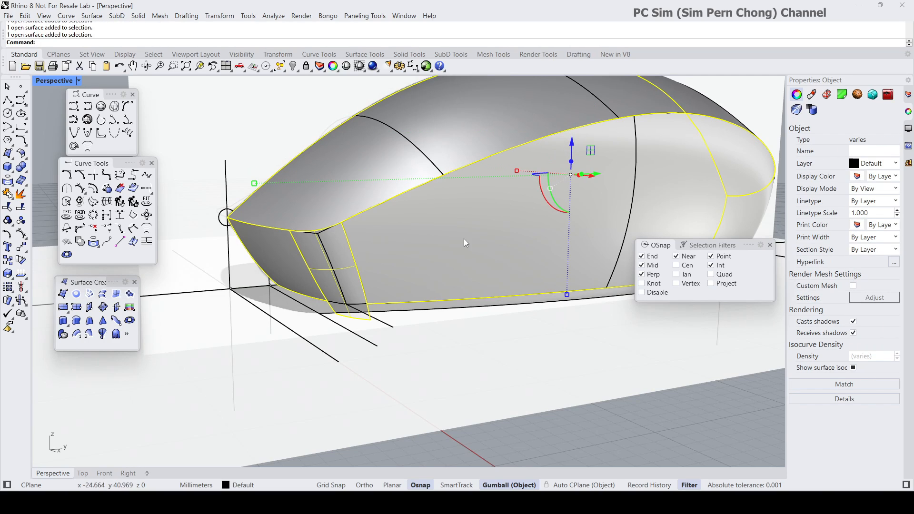
left_click(223, 221, "shift")
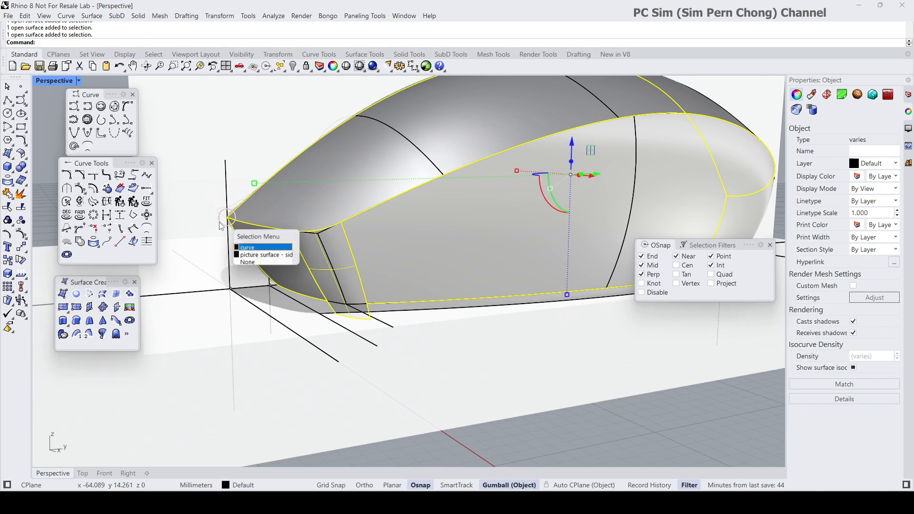
left_click(276, 249)
scroll(332, 239, "down", 4)
right_click_drag(426, 230, 296, 245)
left_click(573, 270, "shift")
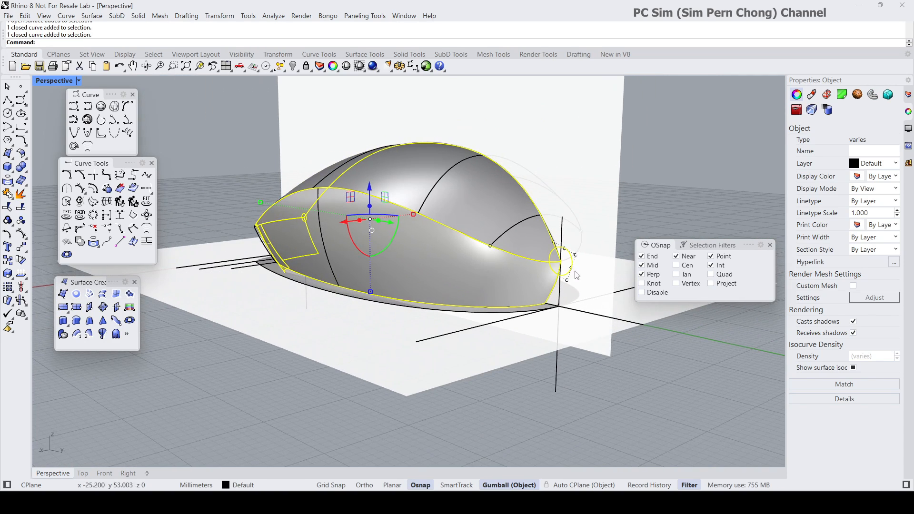
left_click(294, 66)
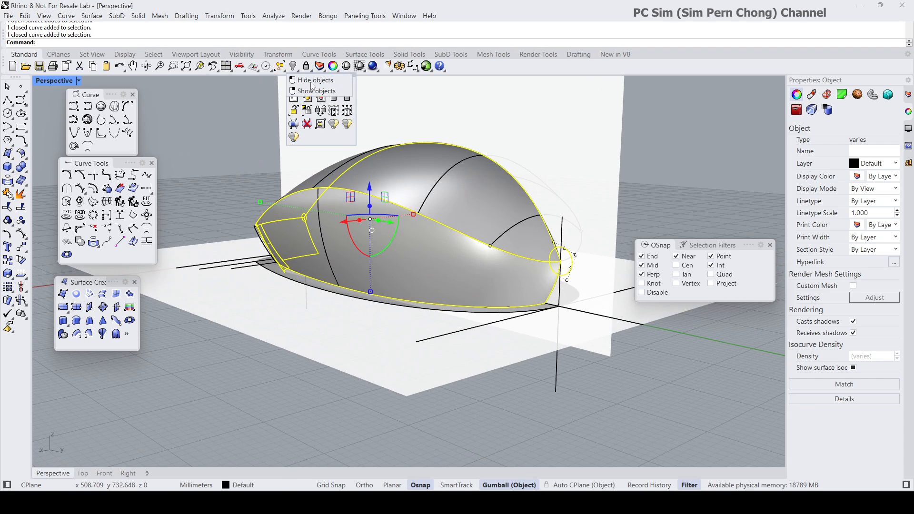
left_click(334, 86)
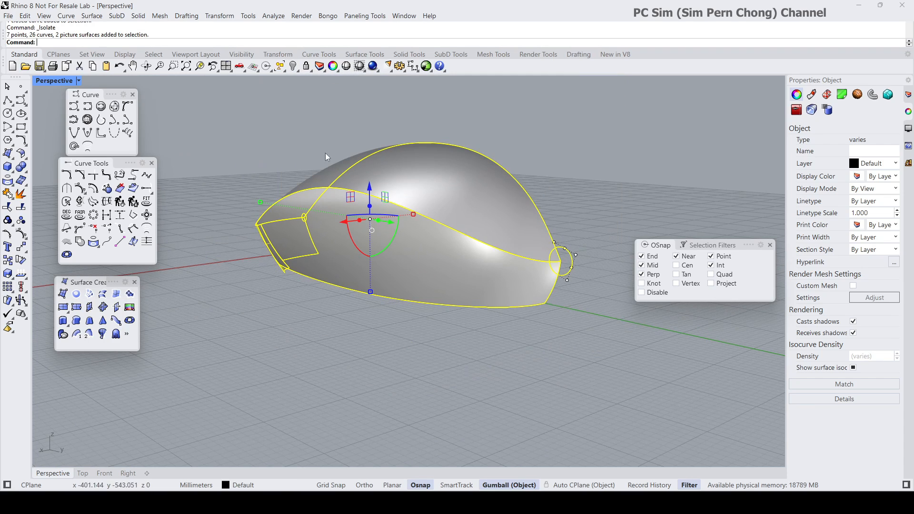
right_click_drag(327, 157, 483, 177)
key("Escape")
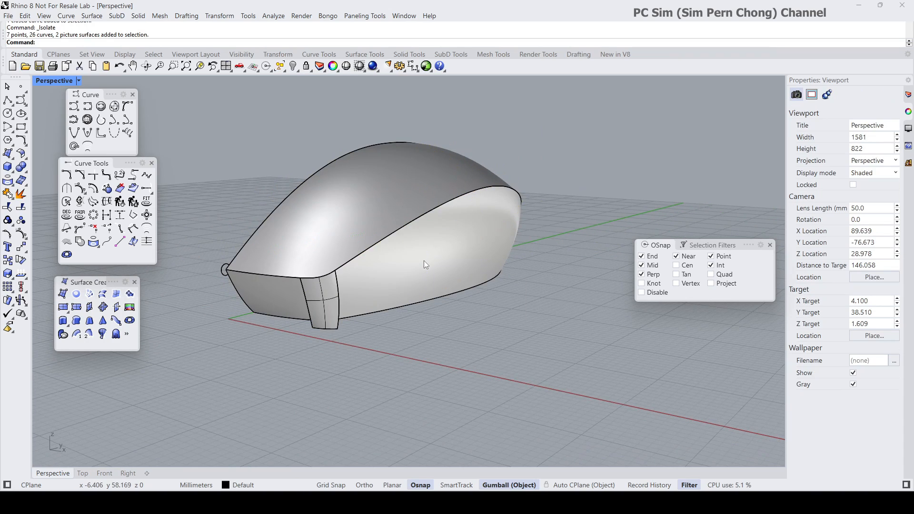
Duplicate the upper edges of the front surface, corner blend and side surface, and join them into a single open curve
scroll(376, 282, "up", 5)
left_click(347, 261)
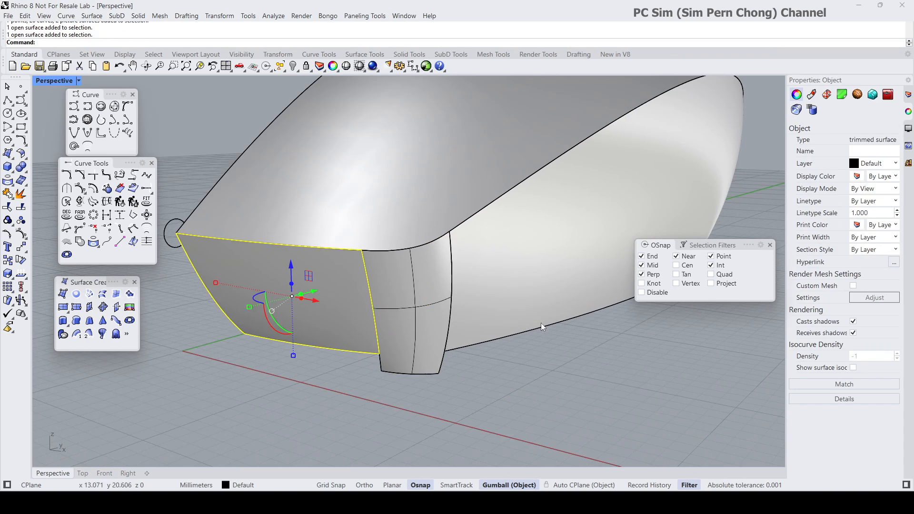
key("Escape")
right_click_drag(448, 349, 288, 350)
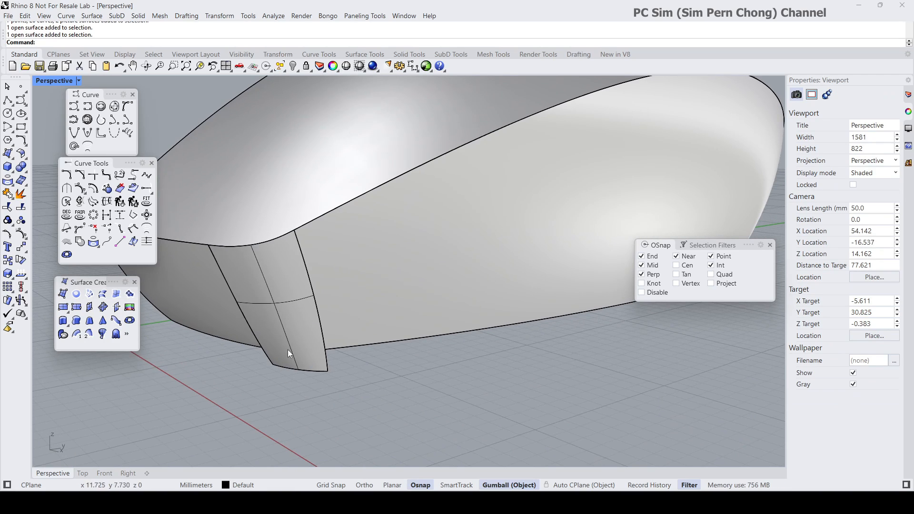
right_click_drag(204, 208, 321, 261, "shift")
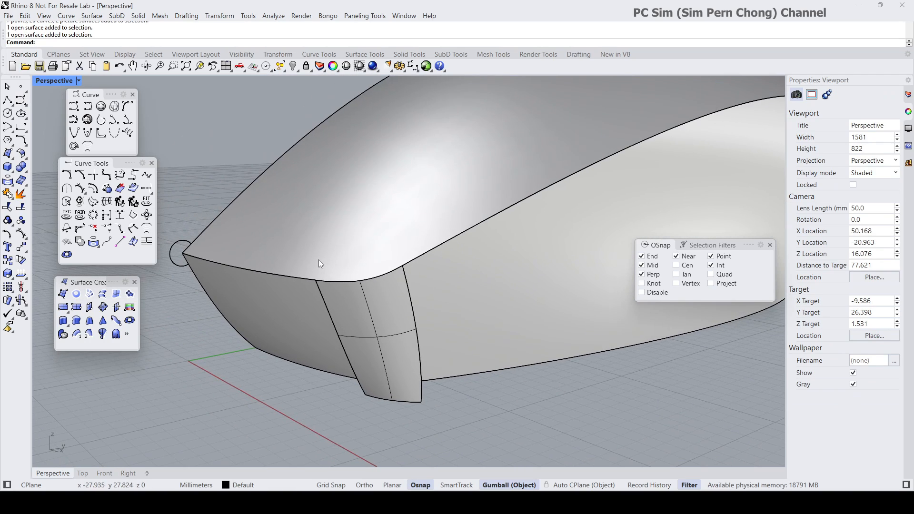
left_click(10, 183)
left_click(34, 198)
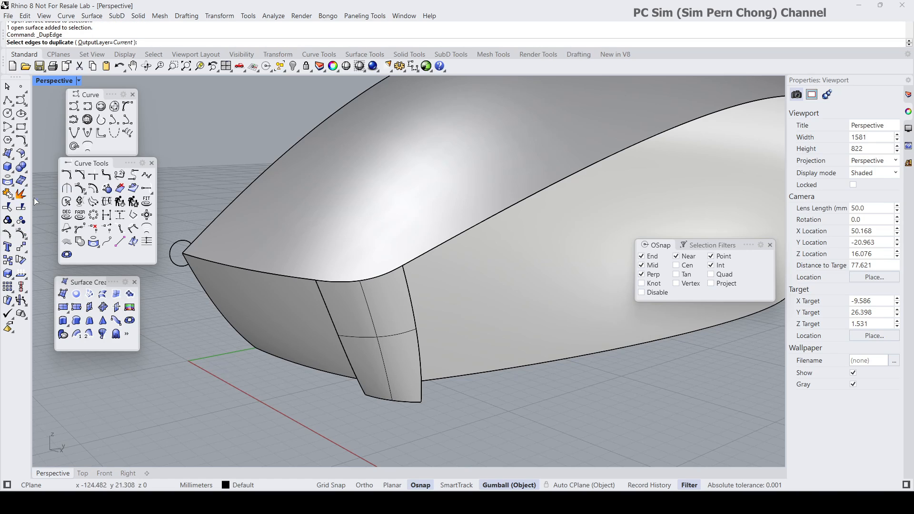
left_click(251, 270)
left_click(287, 296)
left_click(330, 282)
left_click(363, 306)
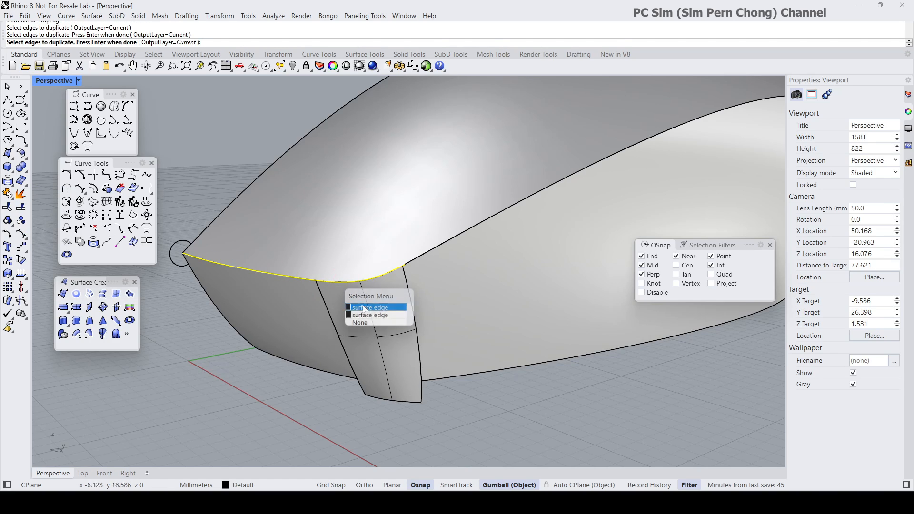
left_click(415, 258)
left_click(447, 293)
key("Return")
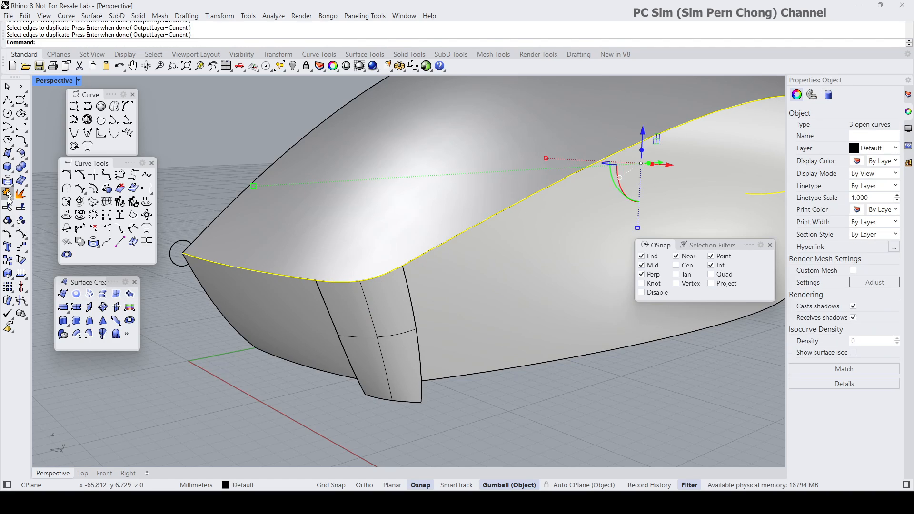
left_click(93, 227)
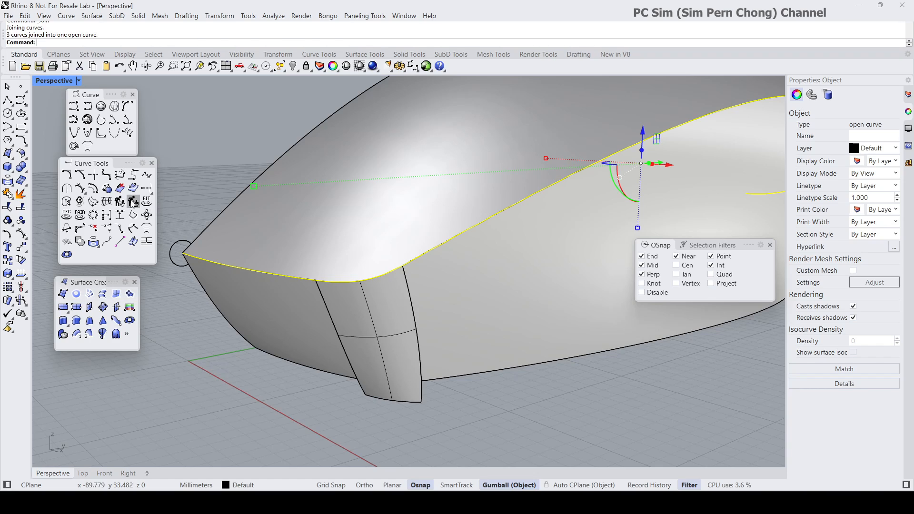
Rebuild the joined edge curve non-uniformly with a requested tolerance of 0.1 and a maximum of 30 points, deleting the input curve
left_click(133, 201)
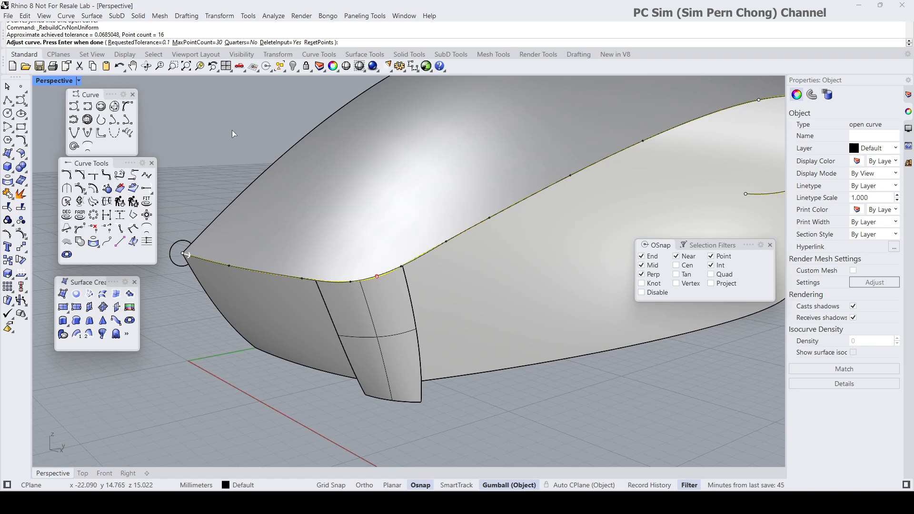
scroll(233, 133, "down", 3)
mouse_move(402, 209)
right_mouse_down()
mouse_move(183, 180)
mouse_move(266, 167)
mouse_move(405, 222)
right_mouse_up()
scroll(336, 289, "up", 3)
scroll(336, 288, "down", 3)
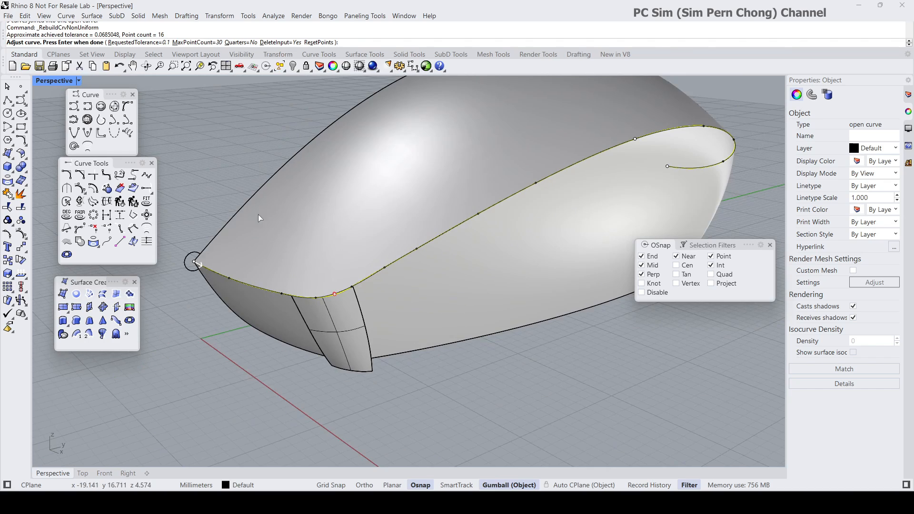
key("Return")
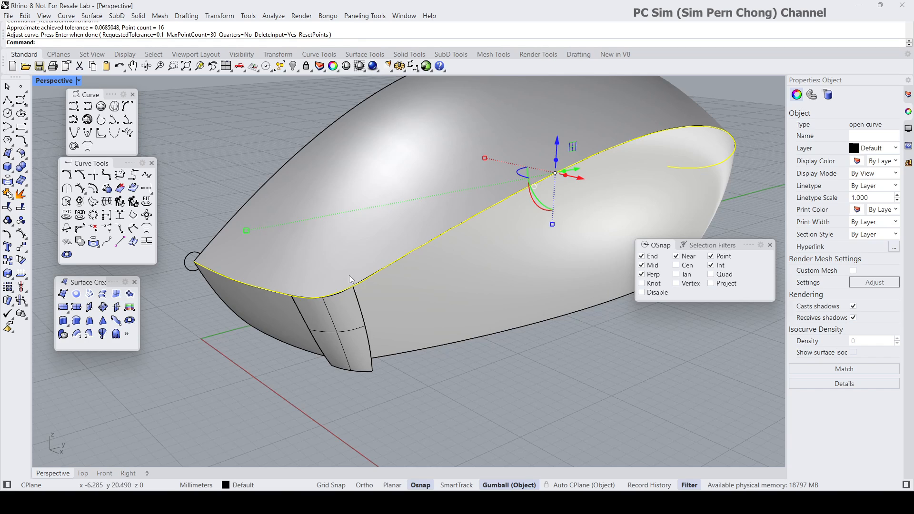
left_click(199, 170)
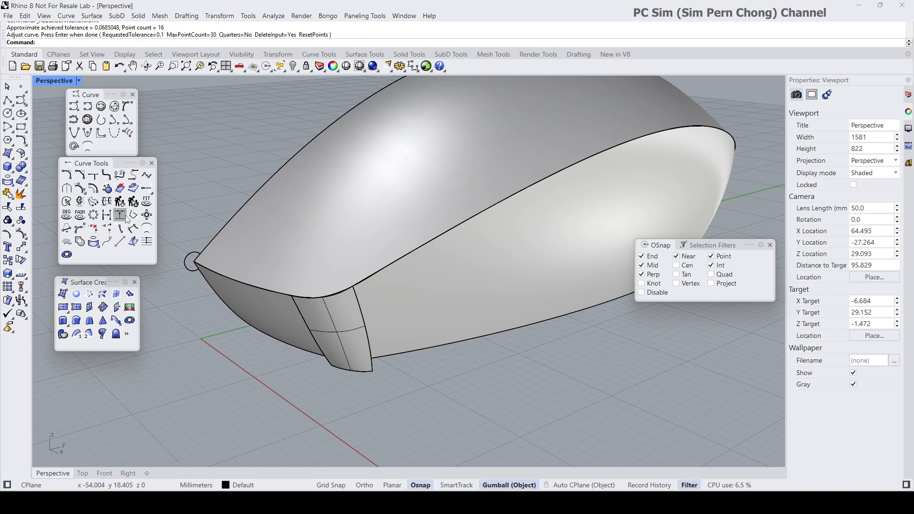
left_click(77, 335)
left_click(227, 278)
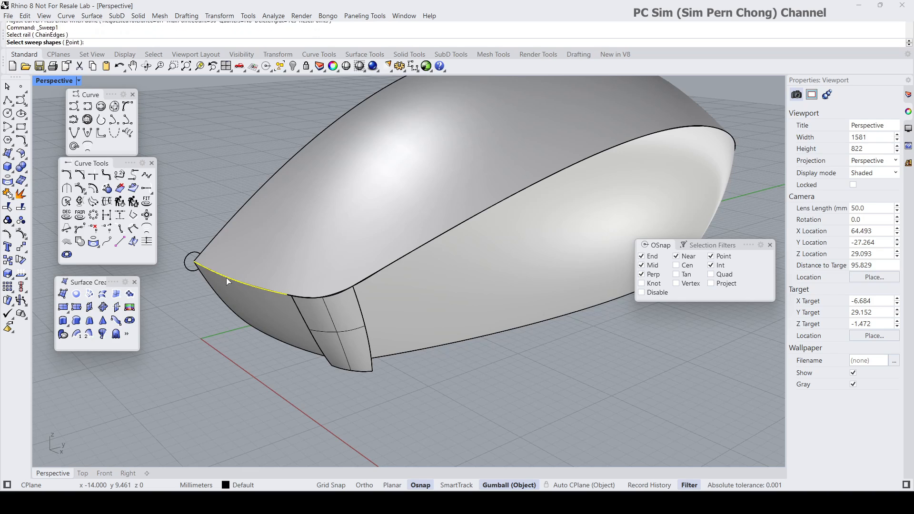
left_click(296, 300)
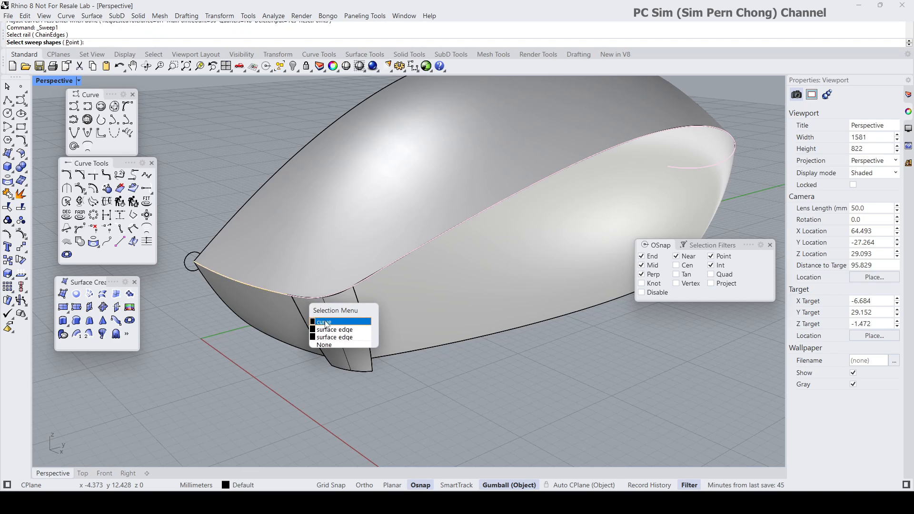
left_click(326, 322)
key("Escape")
Sweep the front and rear circles along the rebuilt edge curve with a one-rail sweep to form a pipe surface
left_click(319, 299)
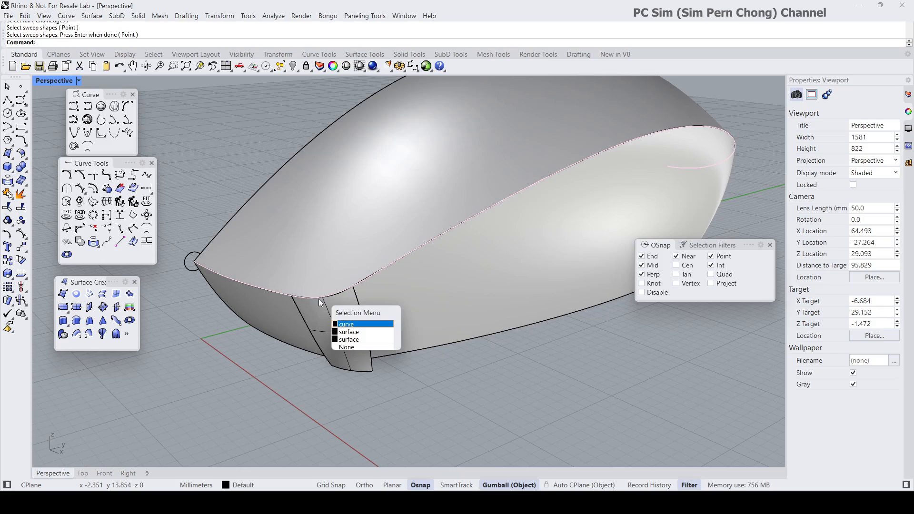
left_click(345, 325)
mouse_move(345, 328)
right_mouse_down()
mouse_move(214, 323)
mouse_move(358, 330)
right_mouse_up()
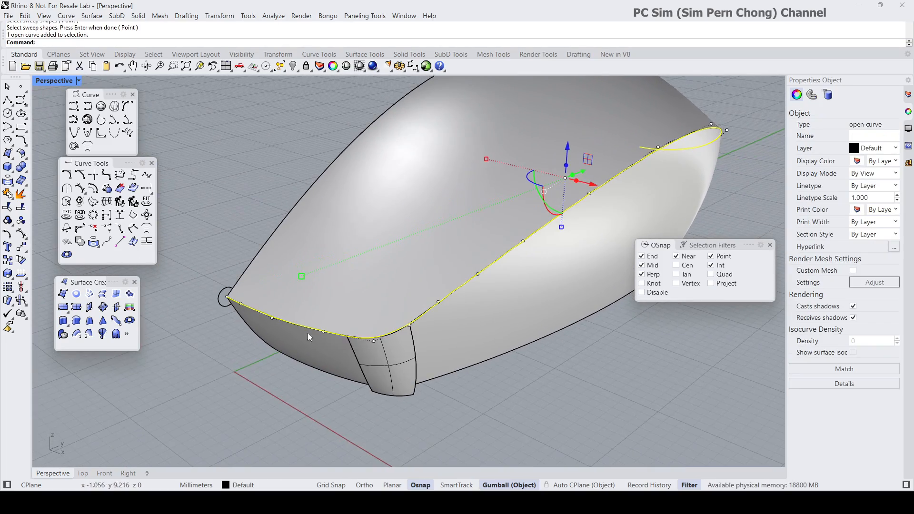
left_click(76, 335)
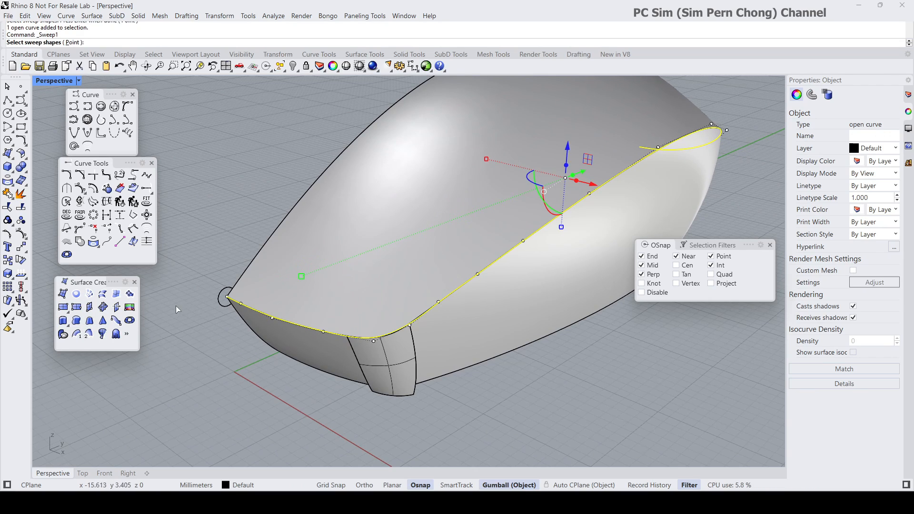
left_click(221, 310)
right_click_drag(221, 309, 571, 294)
left_click(605, 267)
key("Return")
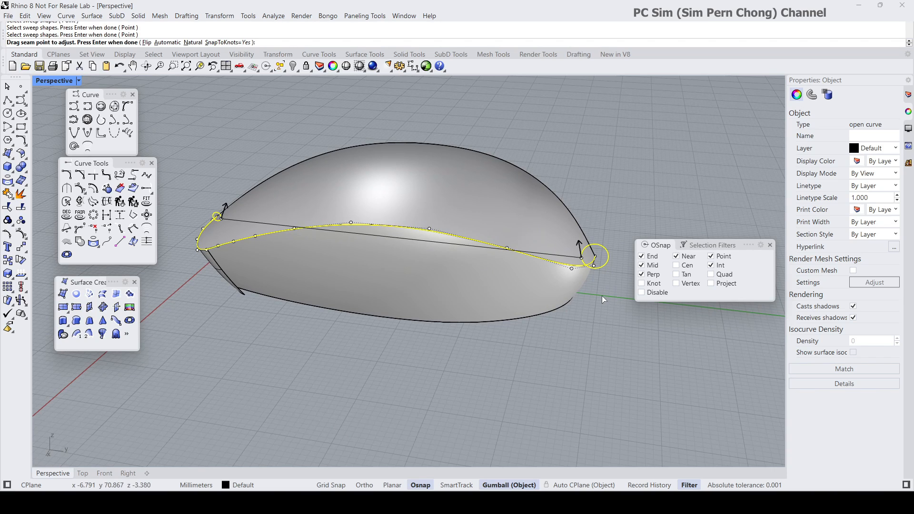
key("Return")
left_click(454, 353)
right_click_drag(352, 361, 467, 338)
scroll(358, 304, "up", 4)
key("Escape")
Extend the front end of the pipe surface past the body with a smooth, merged extension
right_click_drag(358, 304, 372, 316)
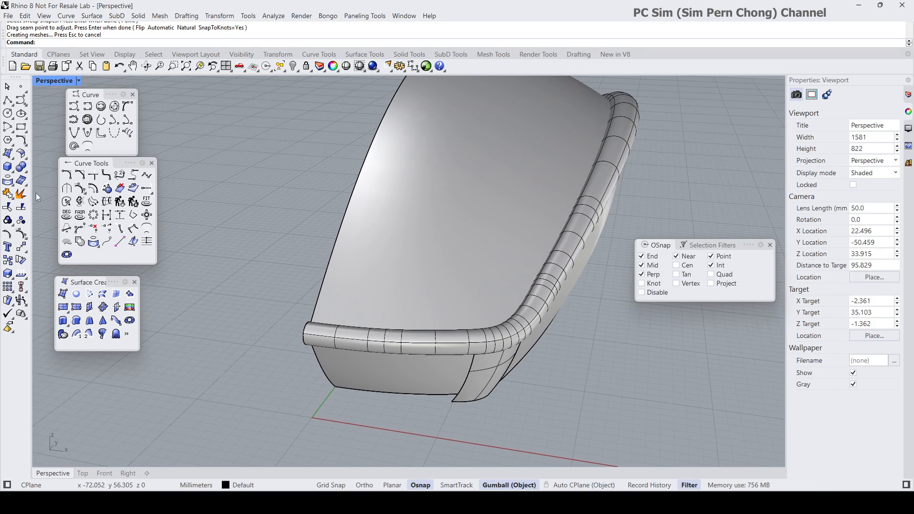
left_click(21, 155)
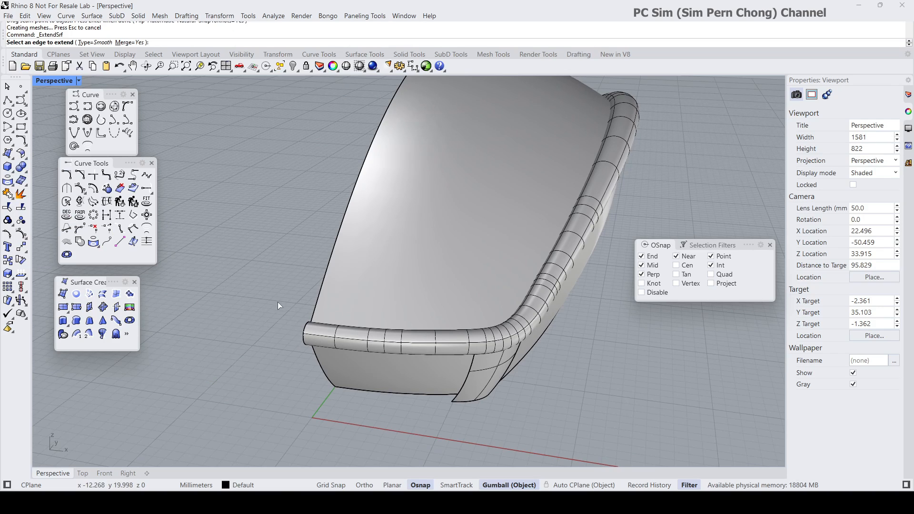
left_click(303, 335)
key("Return")
Extend the rear end of the pipe surface past the body with a smooth, merged extension
right_click_drag(302, 327, 450, 322)
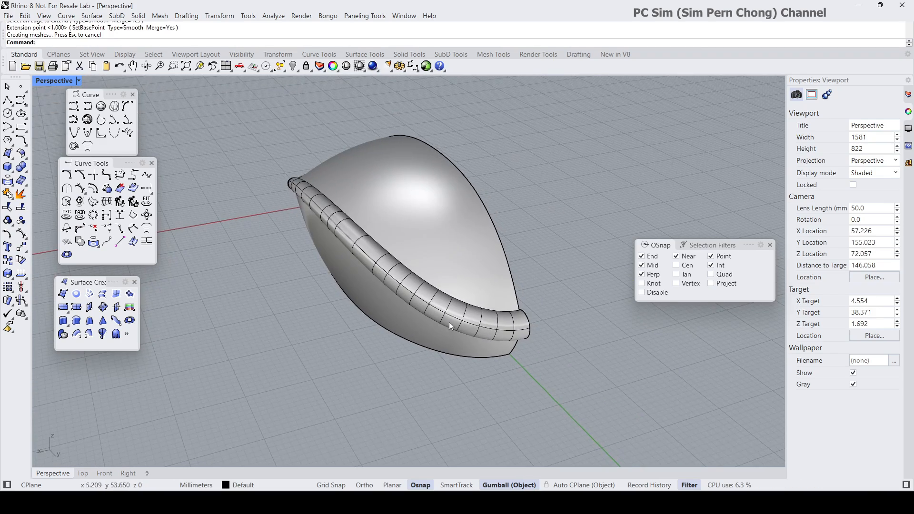
scroll(505, 318, "up", 2)
left_click(538, 323)
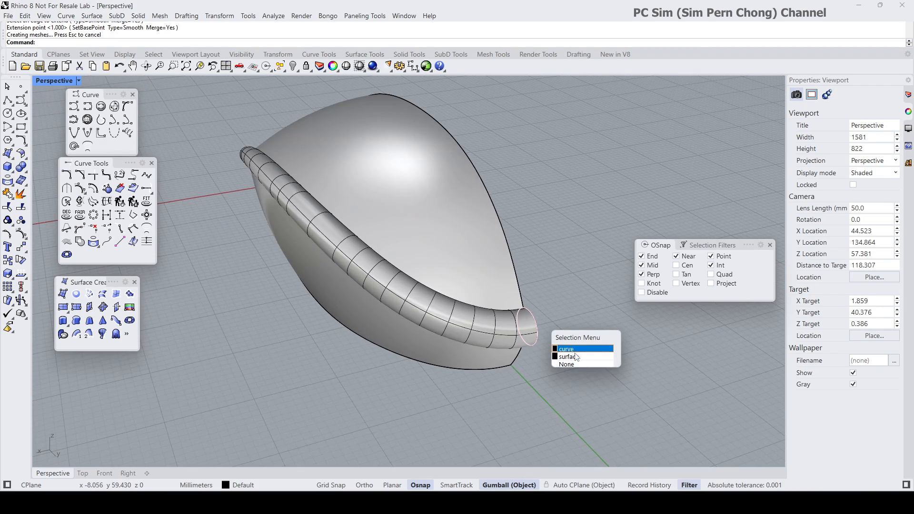
left_click(576, 357)
key("Return")
left_click(539, 330)
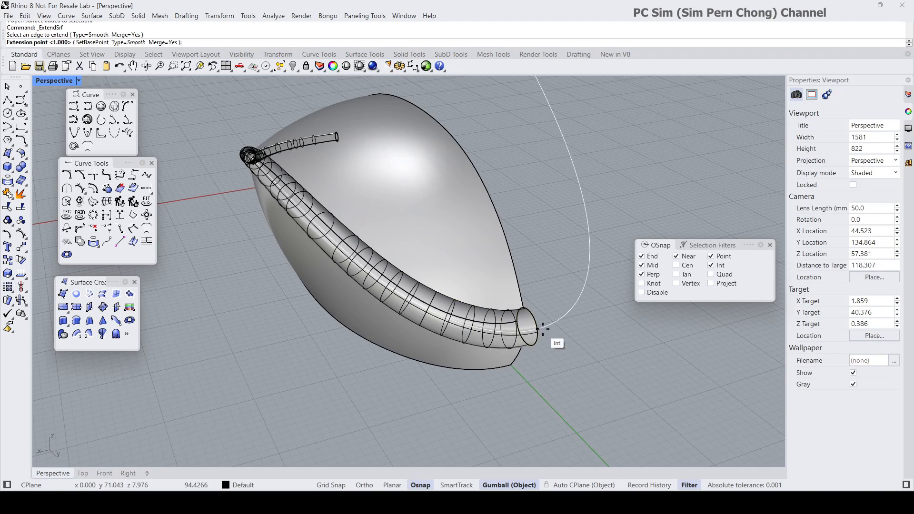
left_click(544, 335)
right_click_drag(458, 317, 505, 305)
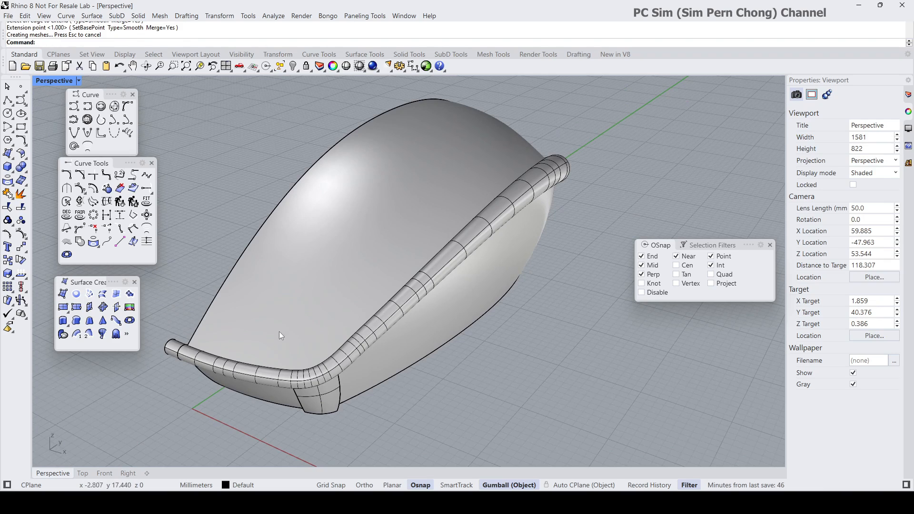
Split the top, front, corner blend and side surfaces using the extended pipe as the cutting object
left_click(21, 208)
left_click(247, 317)
right_click_drag(256, 361, 265, 309)
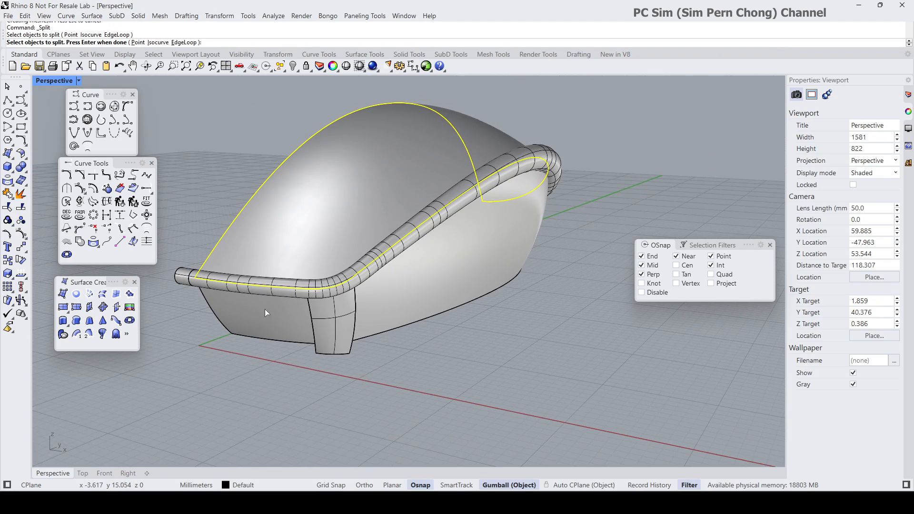
left_click(265, 310)
left_click(329, 316)
left_click(408, 302)
right_click_drag(408, 302, 512, 374)
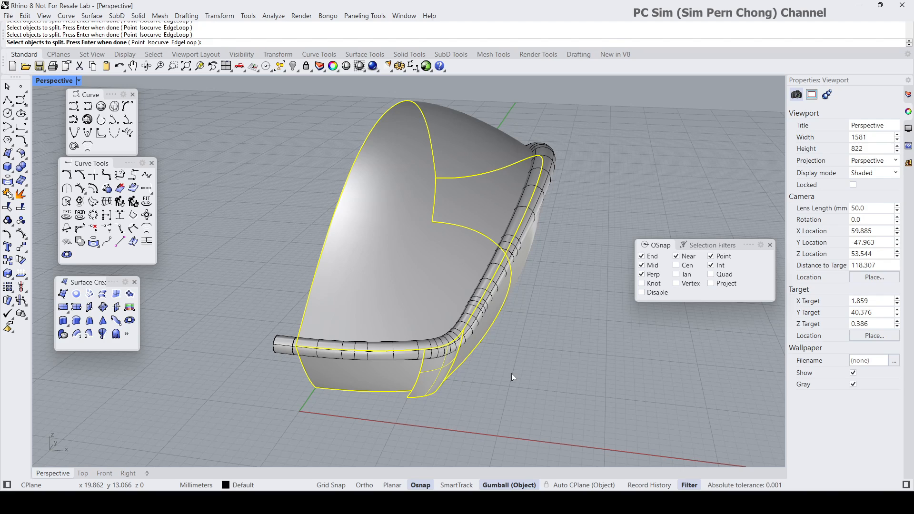
right_click(511, 373)
left_click(281, 349)
right_click(282, 349)
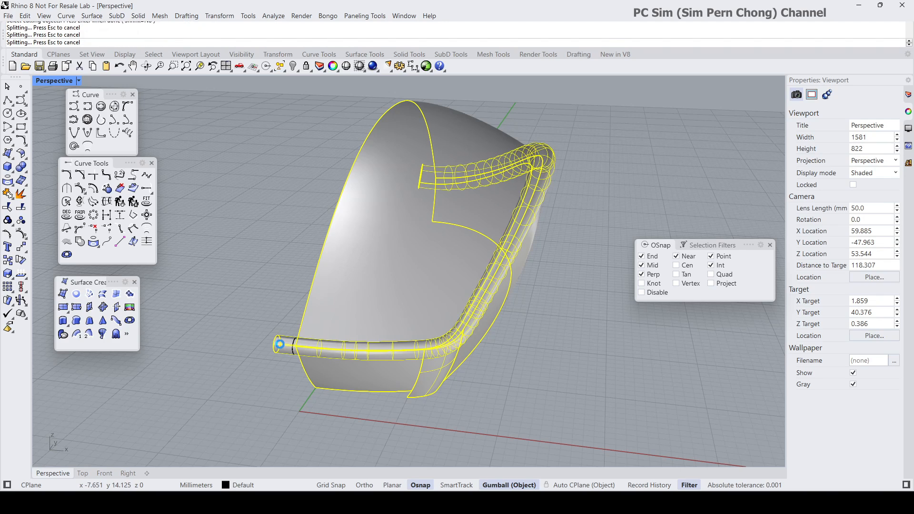
Delete the pipe surface and the strips it cut off the top, front, corner blend and side surfaces
left_click(320, 355)
key("Delete")
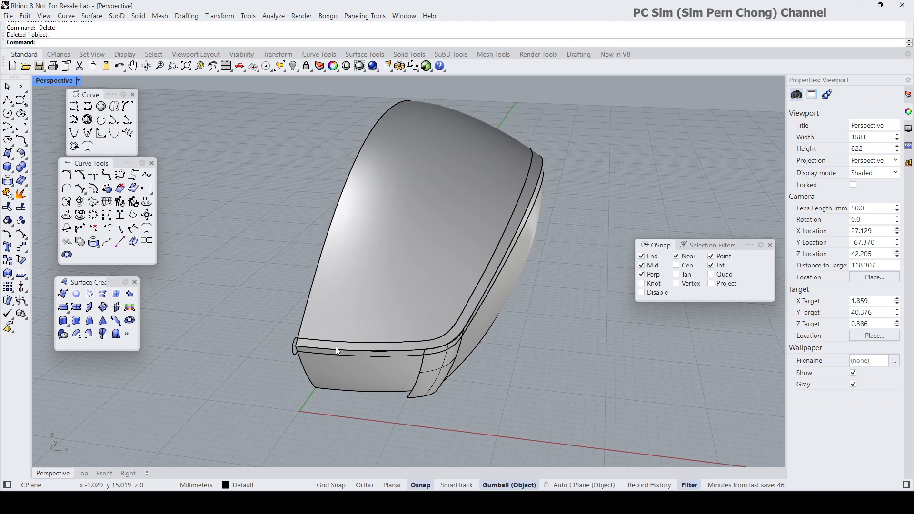
scroll(336, 347, "up", 4)
left_click(335, 360)
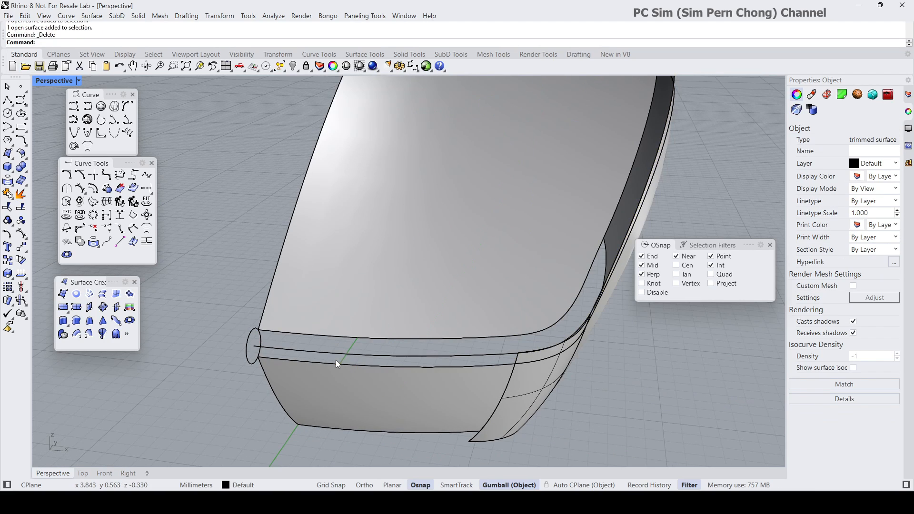
right_click_drag(378, 360, 431, 359)
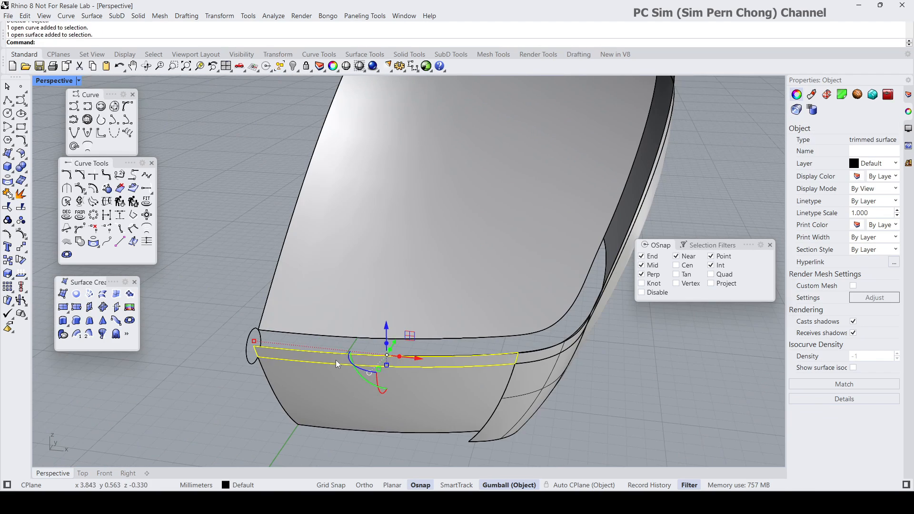
key("Escape")
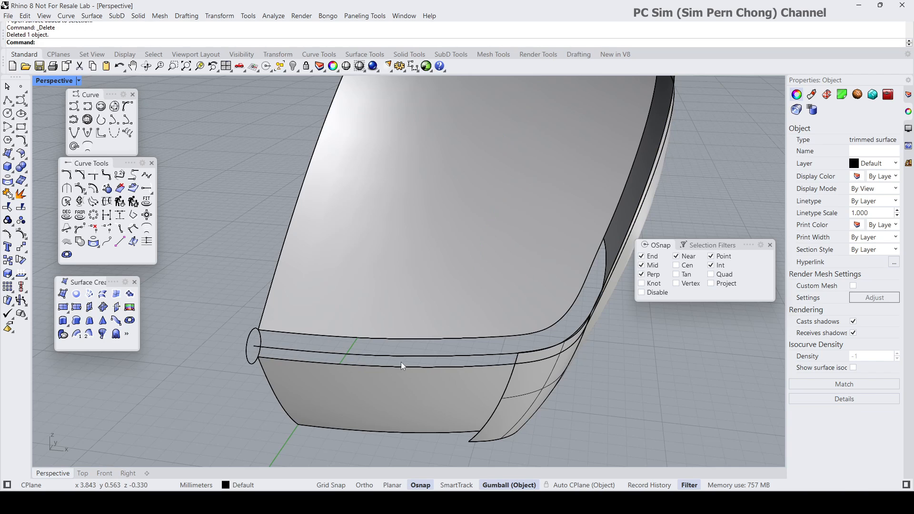
right_click_drag(401, 362, 423, 360)
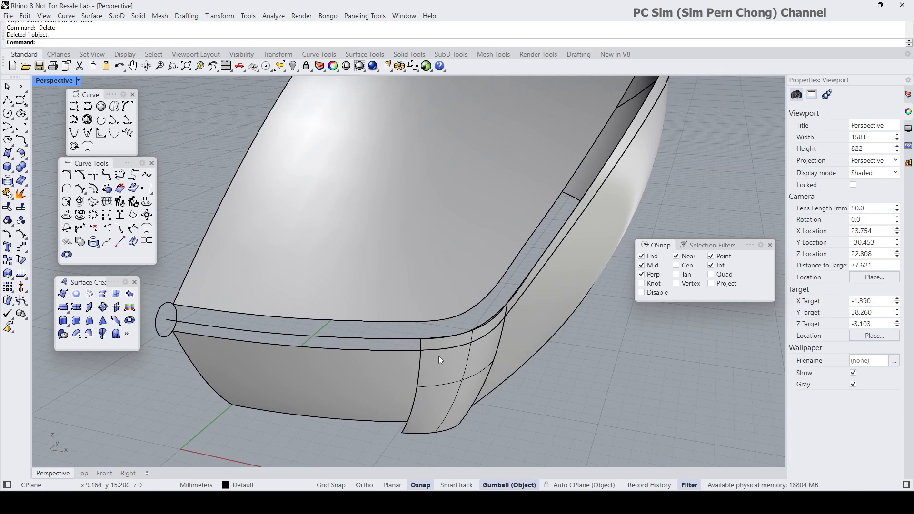
left_click(439, 356)
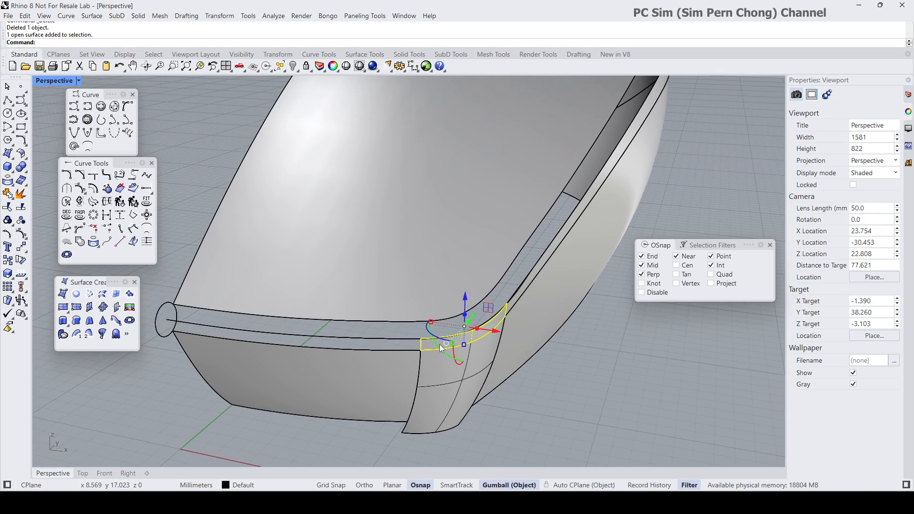
key("Escape")
right_click_drag(455, 345, 373, 329)
left_click(345, 327)
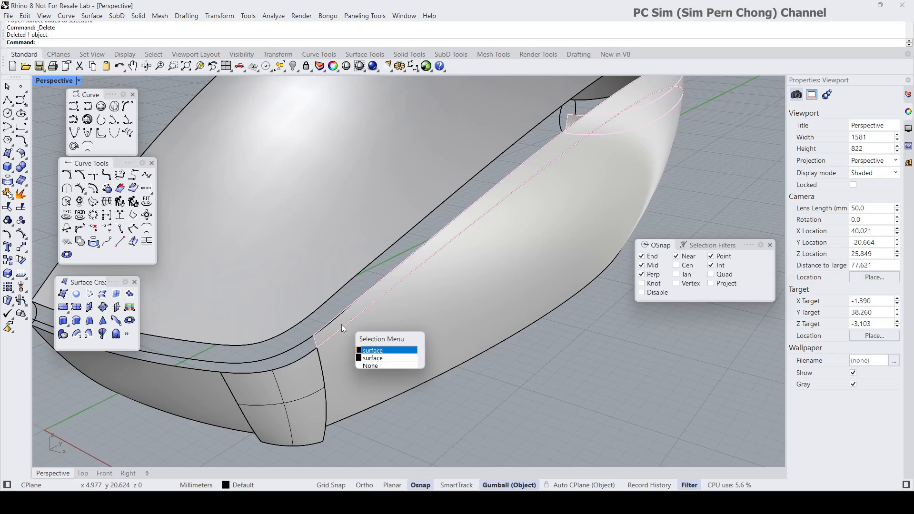
key("Escape")
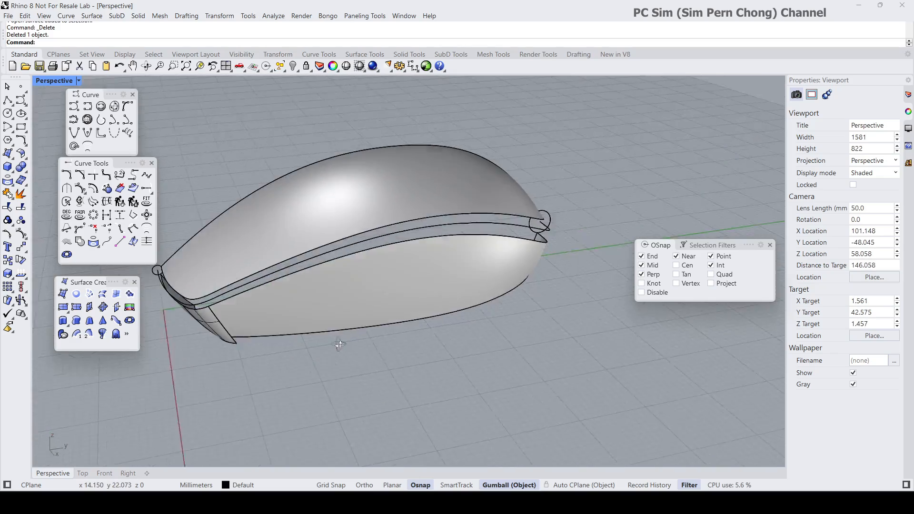
Isolate the trimmed top, front, corner blend and side surfaces and examine the gap between them
right_click_drag(340, 344, 311, 309)
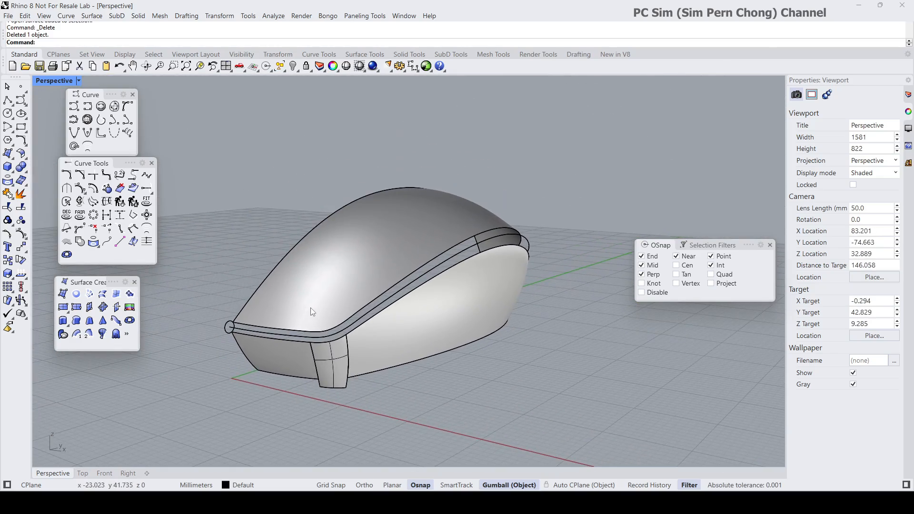
left_click(311, 309)
left_click(294, 359, "shift")
left_click(329, 362, "shift")
left_click(372, 353, "shift")
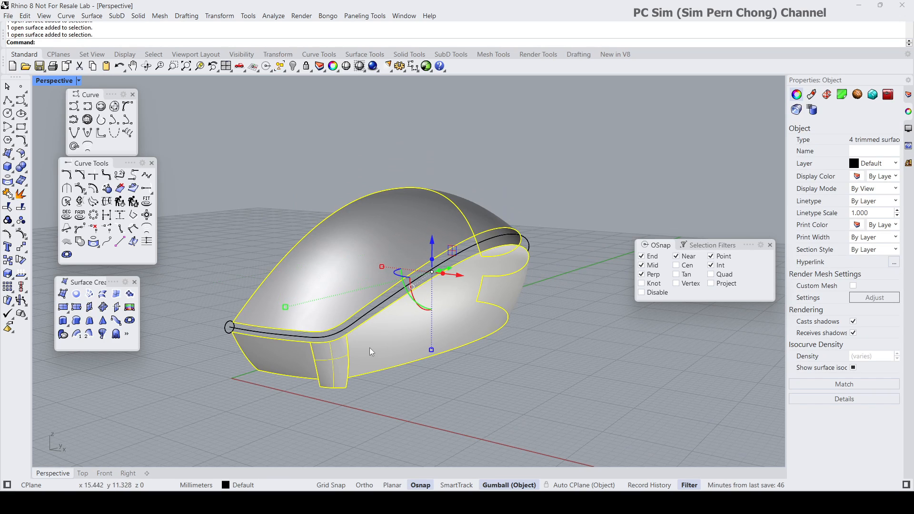
right_click_drag(372, 352, 348, 343)
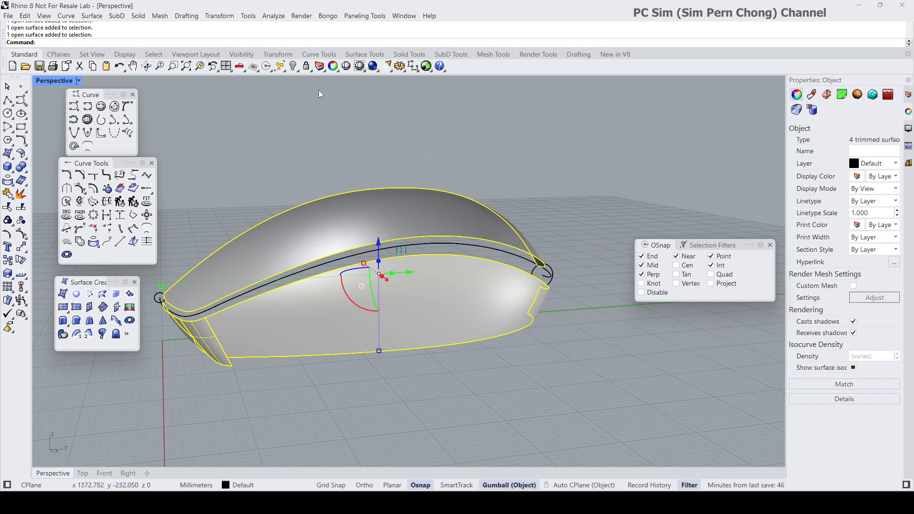
left_click(293, 67)
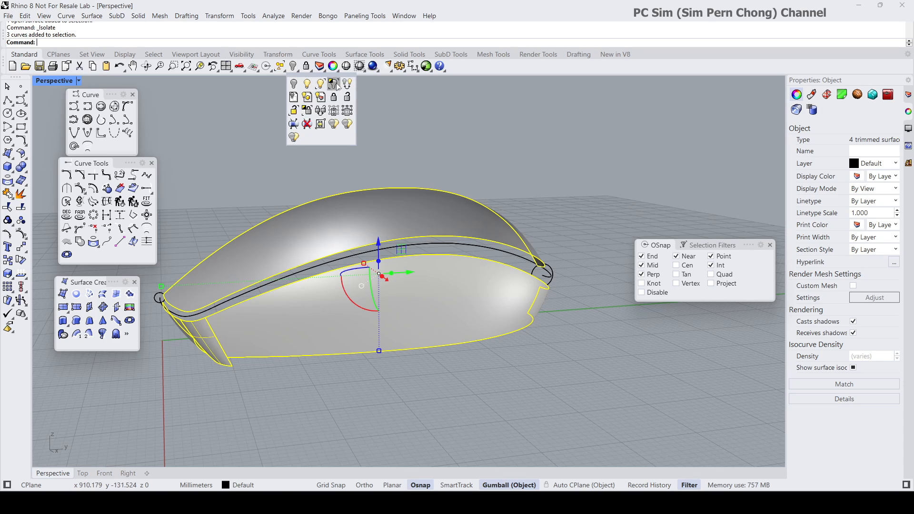
right_click_drag(312, 145, 351, 182, "shift")
scroll(258, 285, "up", 5)
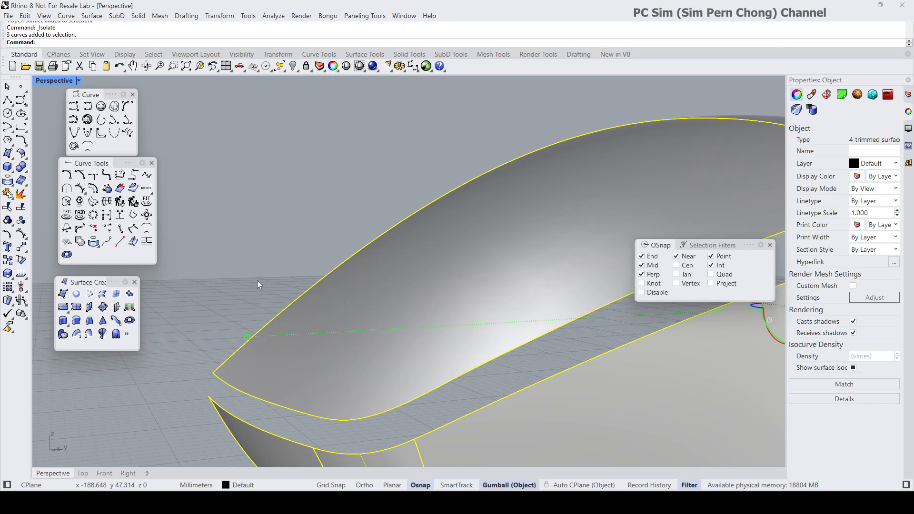
left_click(283, 151)
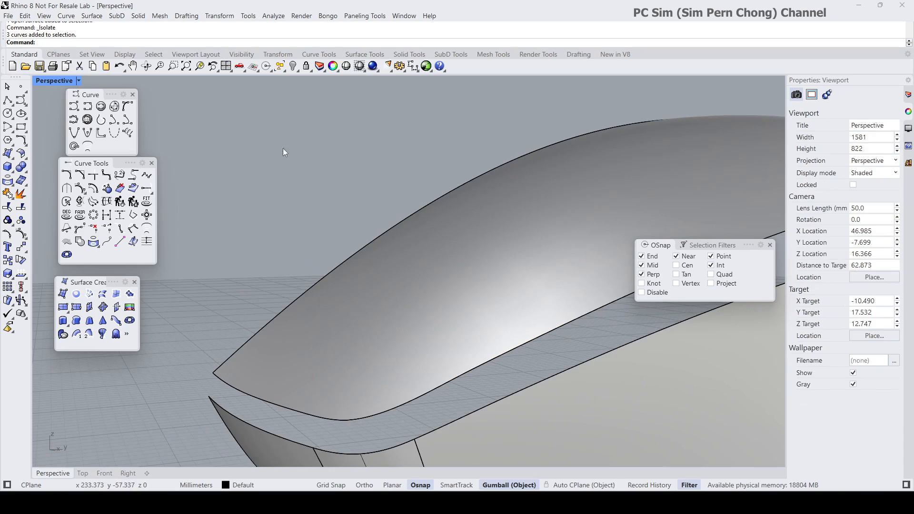
Show all hidden objects again
right_click(293, 69)
right_click_drag(292, 160, 275, 237)
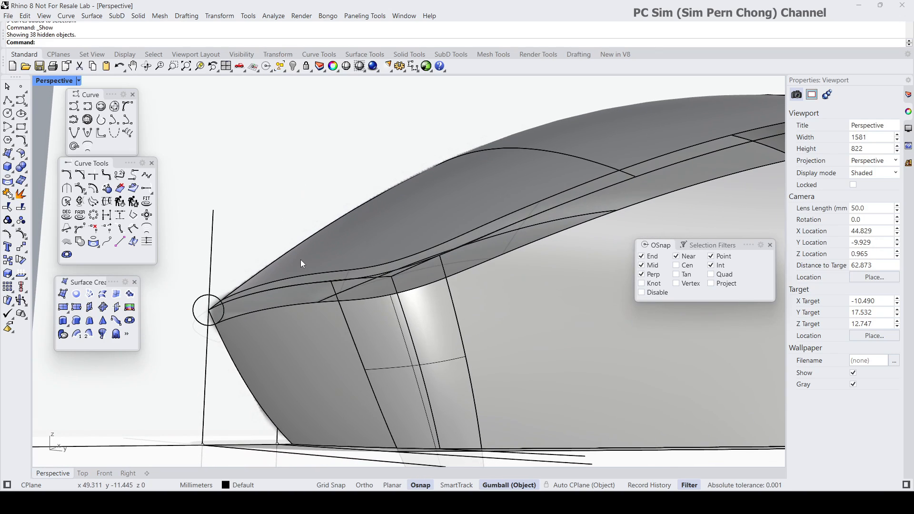
scroll(215, 307, "up", 2)
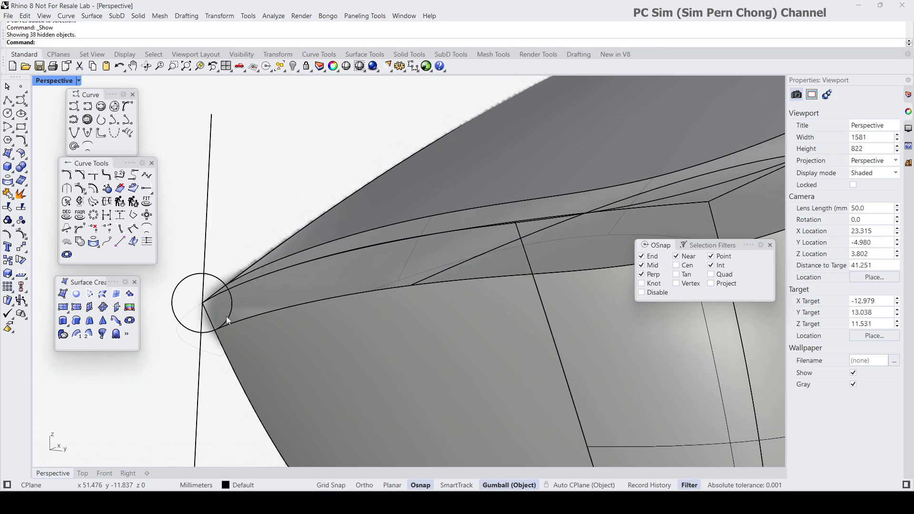
right_click_drag(227, 317, 227, 322)
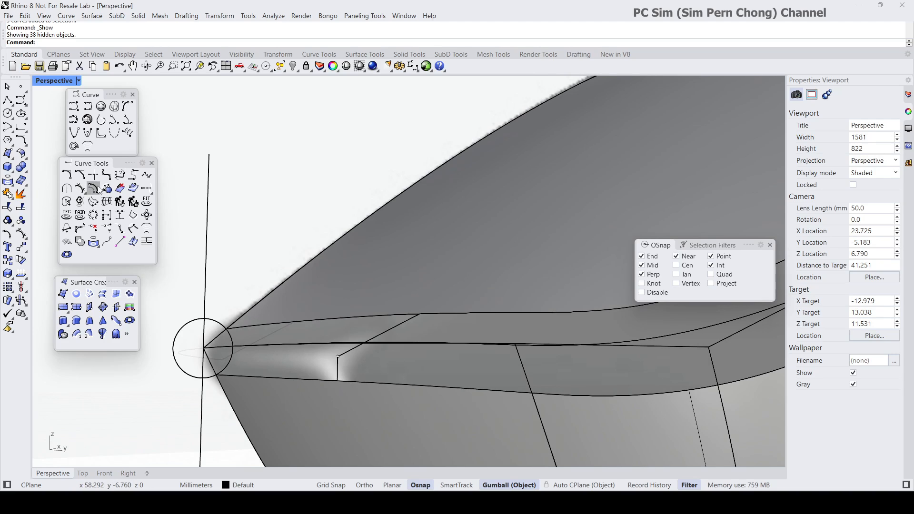
Blend the centre edges of the top and front surfaces across the front gap with a curve using curvature continuity at both ends
left_click(122, 176)
left_click(249, 312)
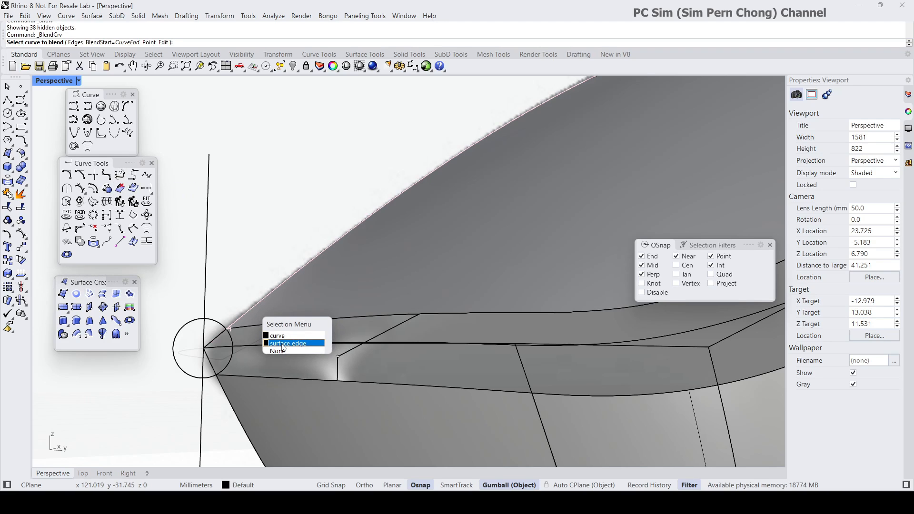
left_click(282, 345)
left_click(227, 398)
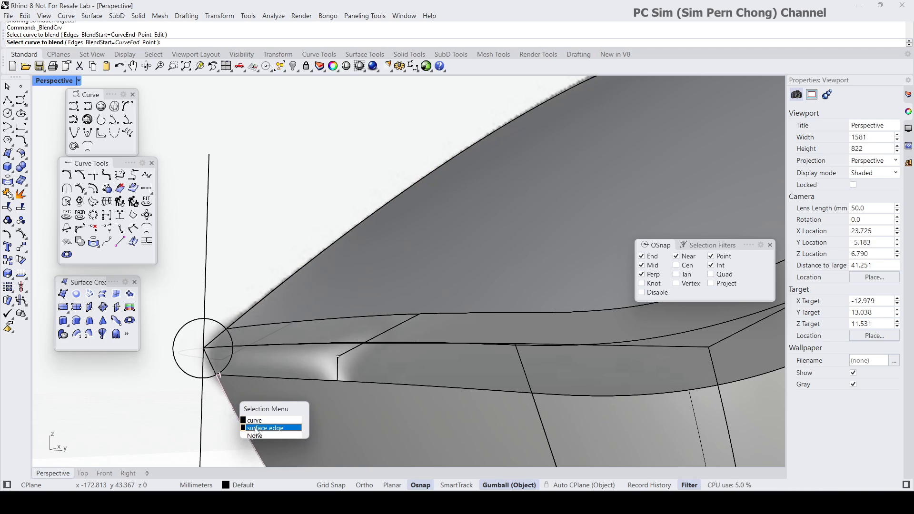
left_click(257, 426)
left_click_drag(253, 219, 363, 217)
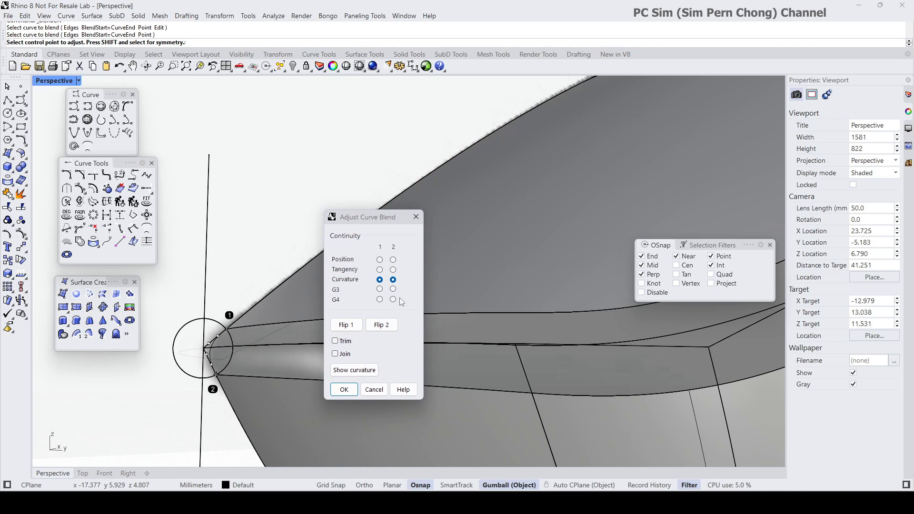
scroll(208, 361, "up", 3)
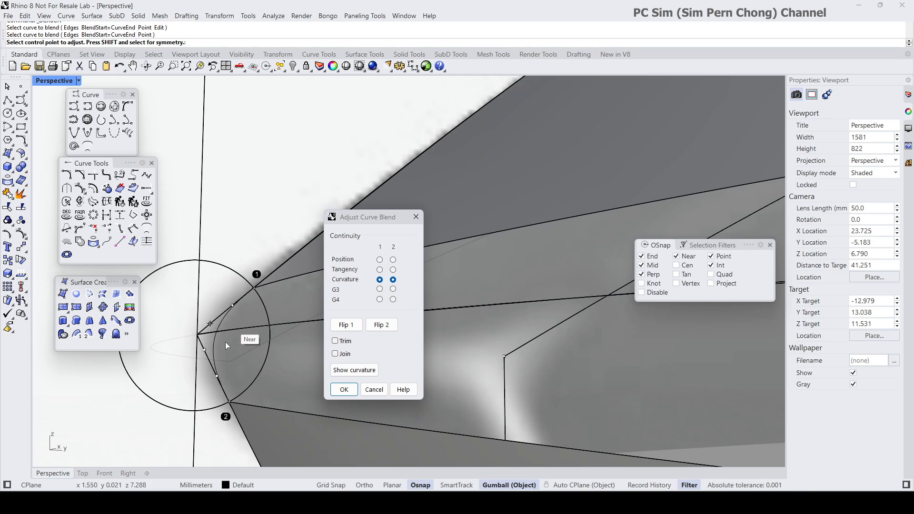
left_click(336, 389)
scroll(339, 376, "down", 12)
right_click_drag(355, 357, 284, 337)
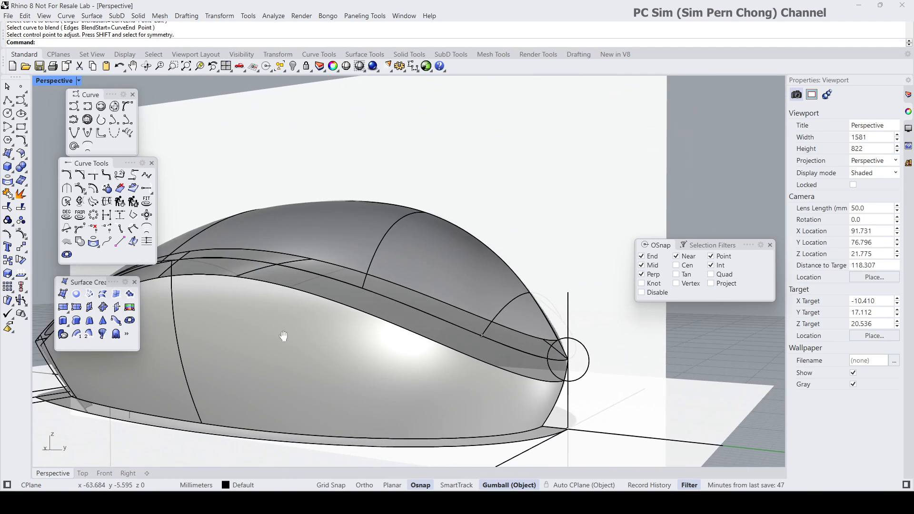
Blend the centre edges of the top and side surfaces across the rear gap with a curve using curvature continuity at both ends
scroll(575, 353, "up", 5)
key("Return")
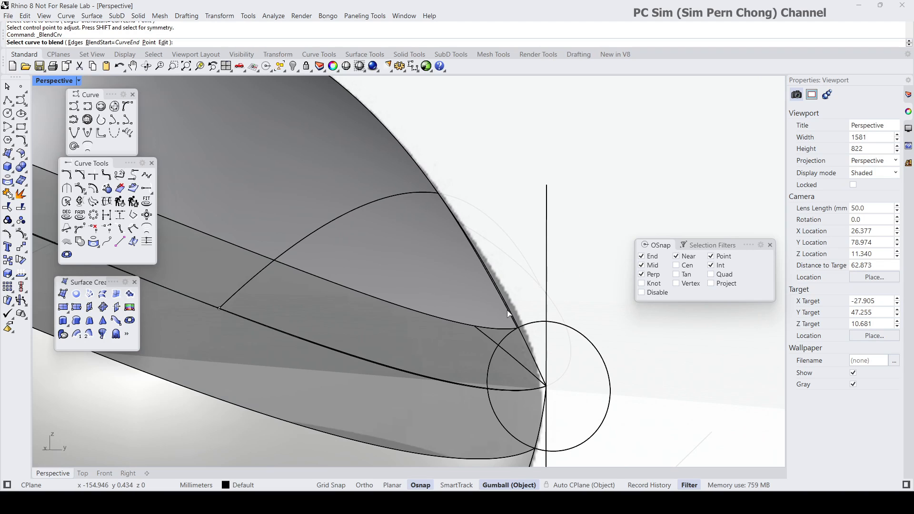
left_click(509, 313)
right_click_drag(525, 434, 522, 416)
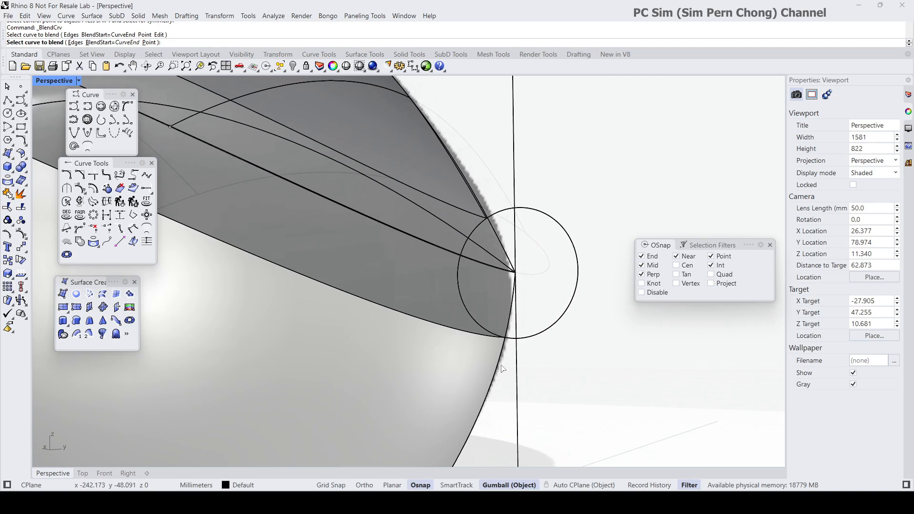
left_click(503, 370)
left_click(522, 398)
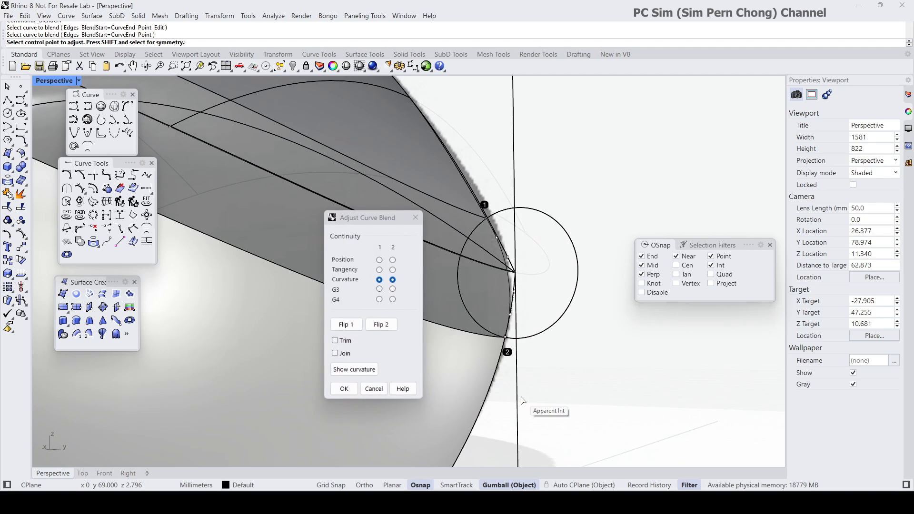
left_click(485, 219)
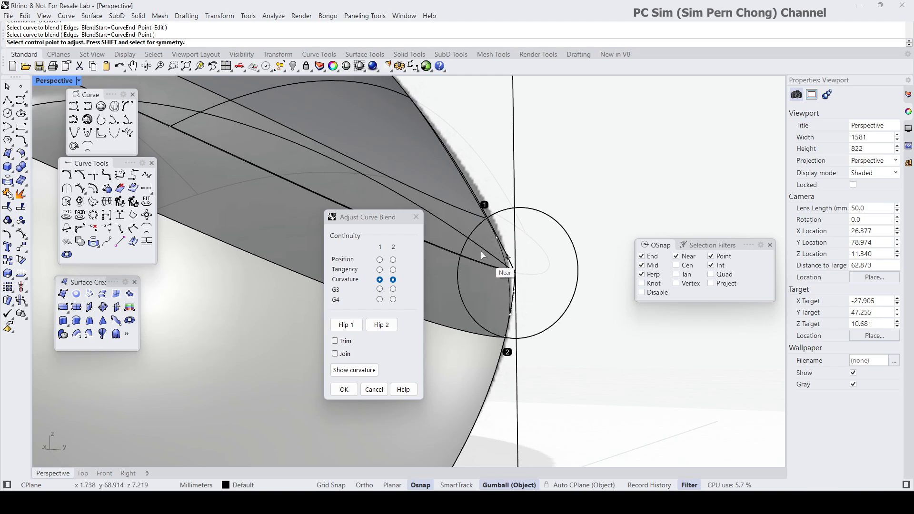
left_click(346, 388)
Isolate the trimmed top, front, corner blend and side surfaces together with the front and rear blend curves
scroll(349, 384, "down", 6)
right_click_drag(350, 384, 432, 387)
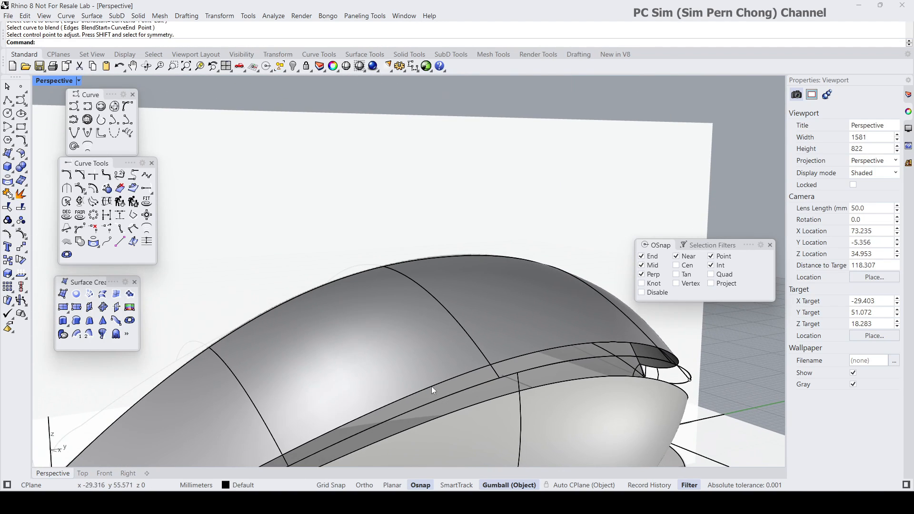
left_click(358, 344)
right_click_drag(359, 344, 243, 383)
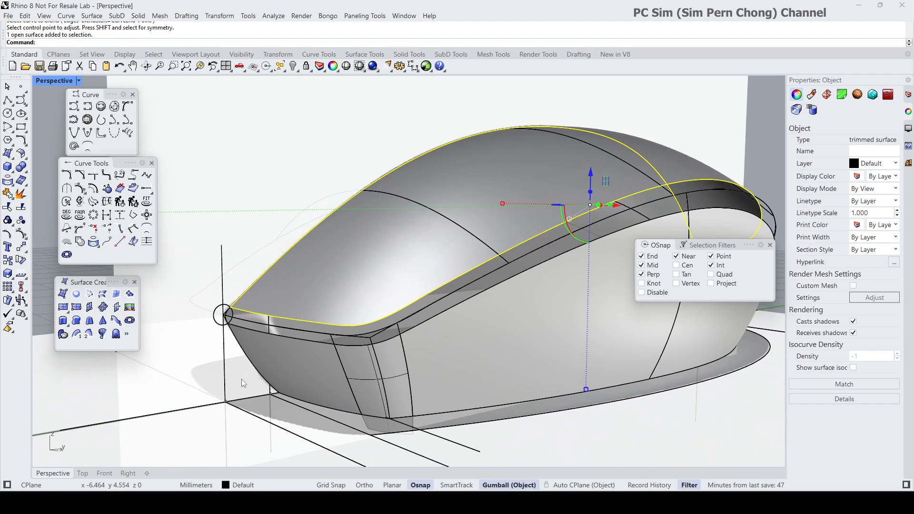
left_click(286, 367, "shift")
left_click(360, 367, "shift")
left_click(443, 365, "shift")
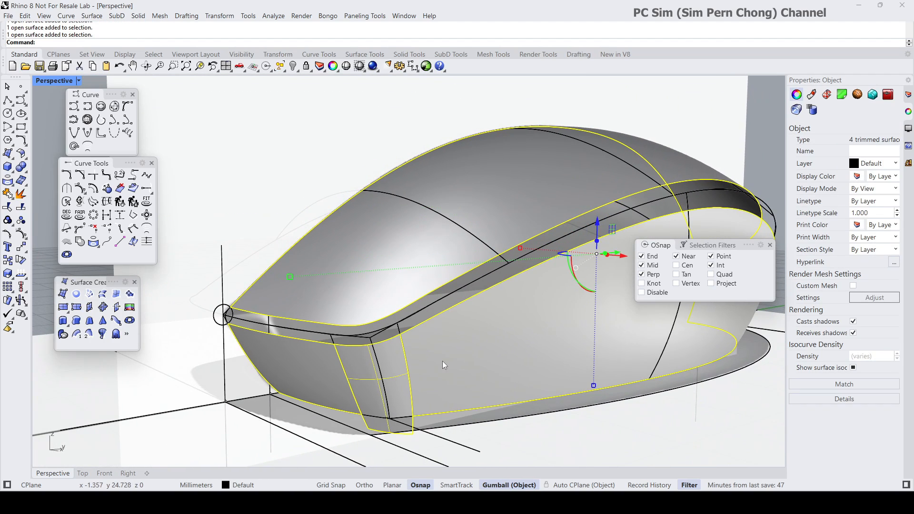
scroll(243, 325, "up", 5)
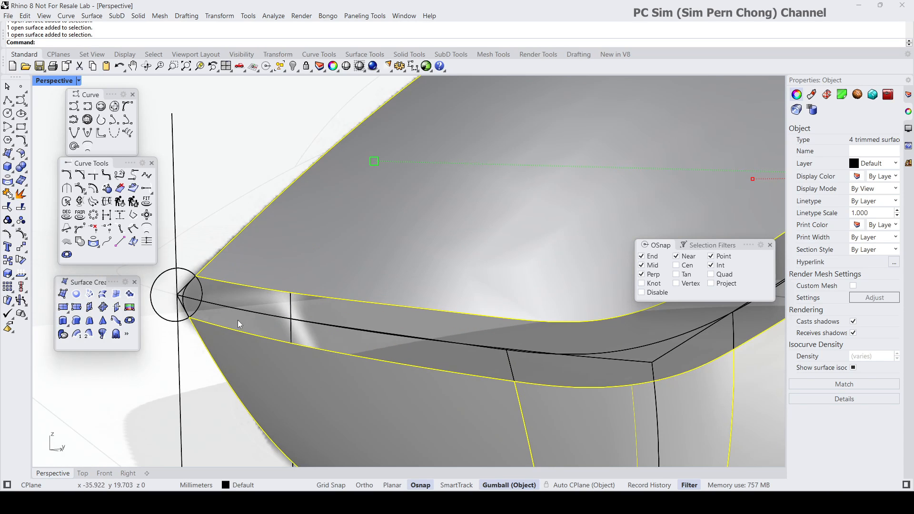
left_click(185, 293, "shift")
scroll(281, 328, "down", 10)
right_click_drag(356, 337, 268, 340)
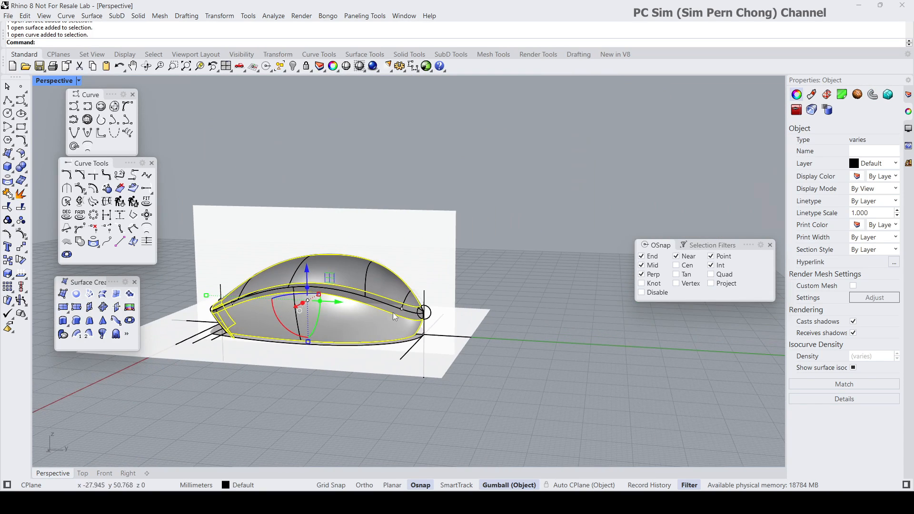
scroll(419, 306, "up", 5)
scroll(419, 308, "up", 4)
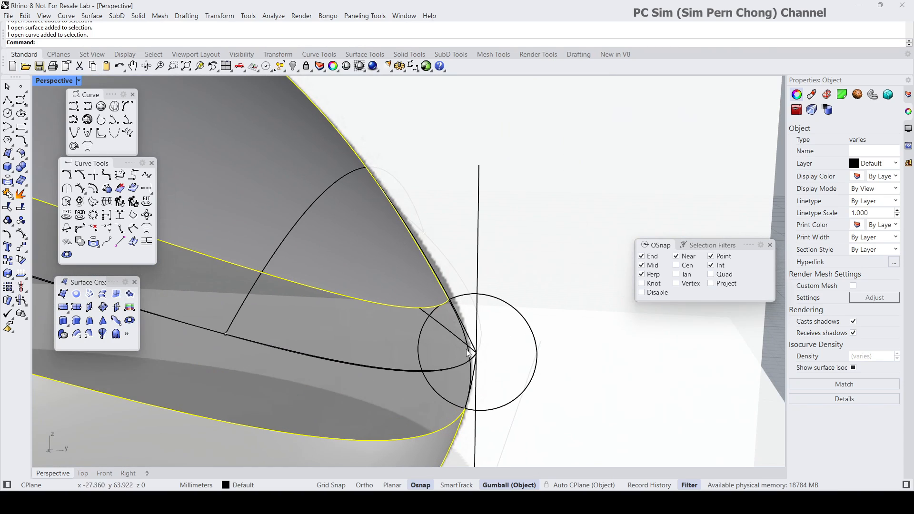
left_click(469, 353, "shift")
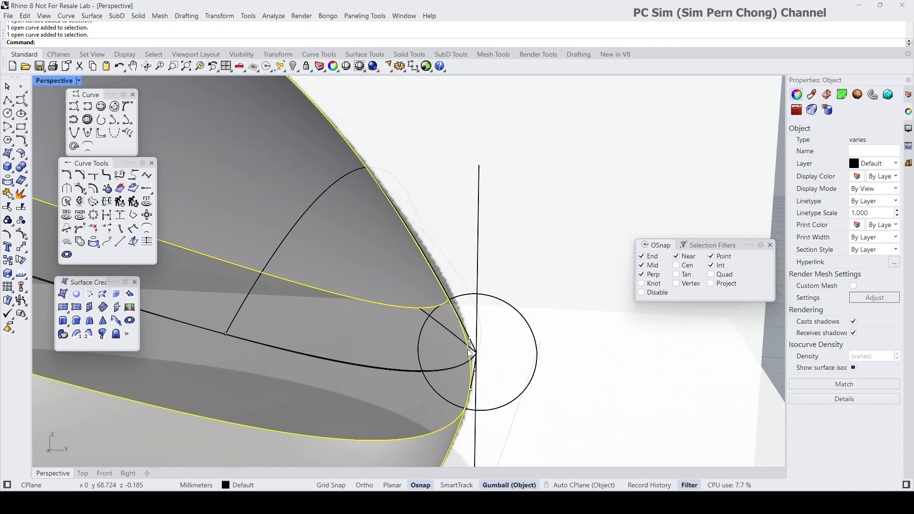
left_click(293, 67)
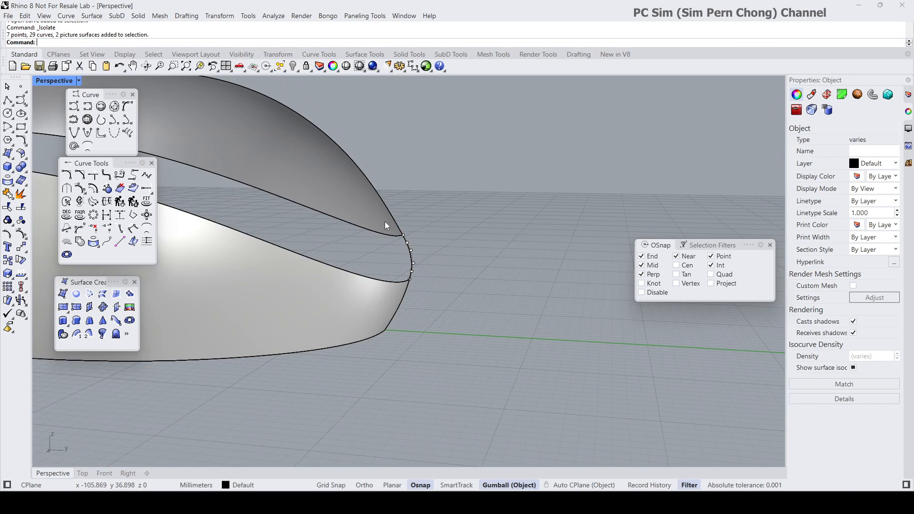
left_click(362, 247)
Blend the bottom edges of the front and side surfaces with a curve across the lower part of the corner surface
right_click_drag(359, 246, 548, 221)
scroll(435, 257, "down", 2)
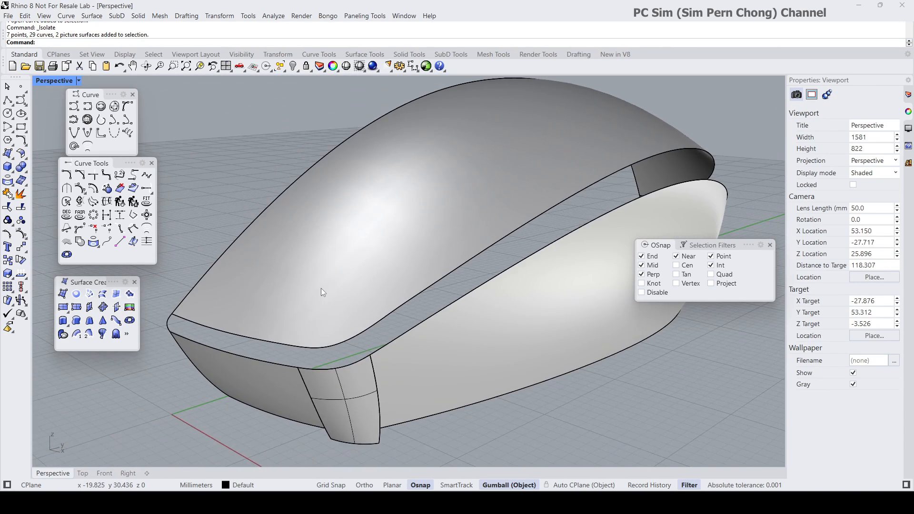
right_click_drag(322, 288, 334, 282)
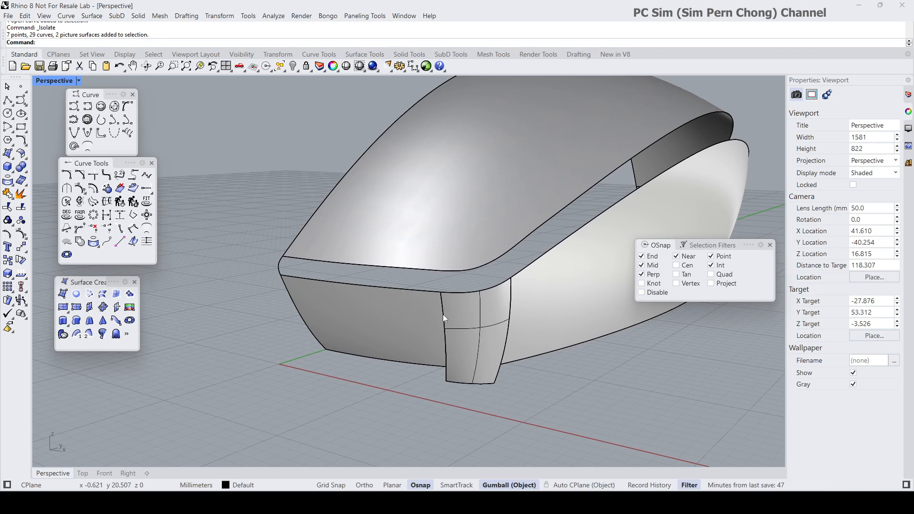
right_click_drag(485, 324, 423, 312)
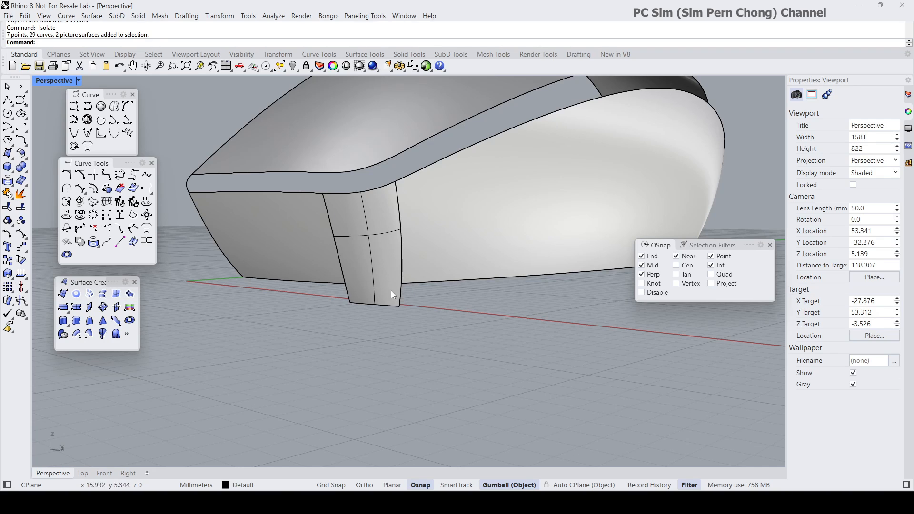
right_click_drag(387, 291, 419, 288)
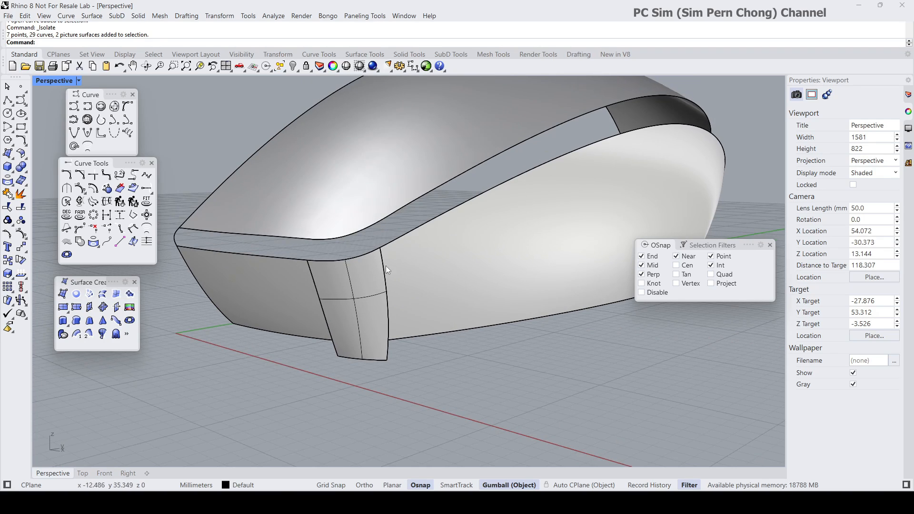
left_click(105, 176)
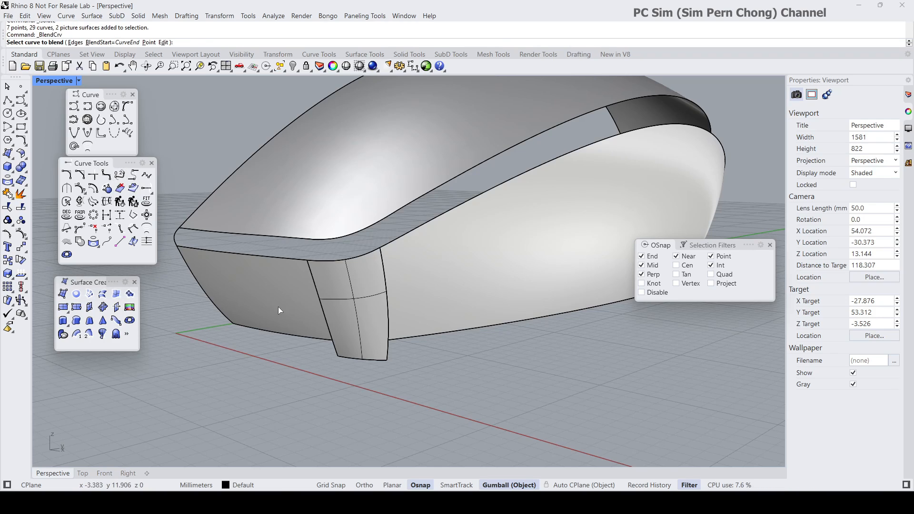
left_click(323, 341)
left_click(399, 341)
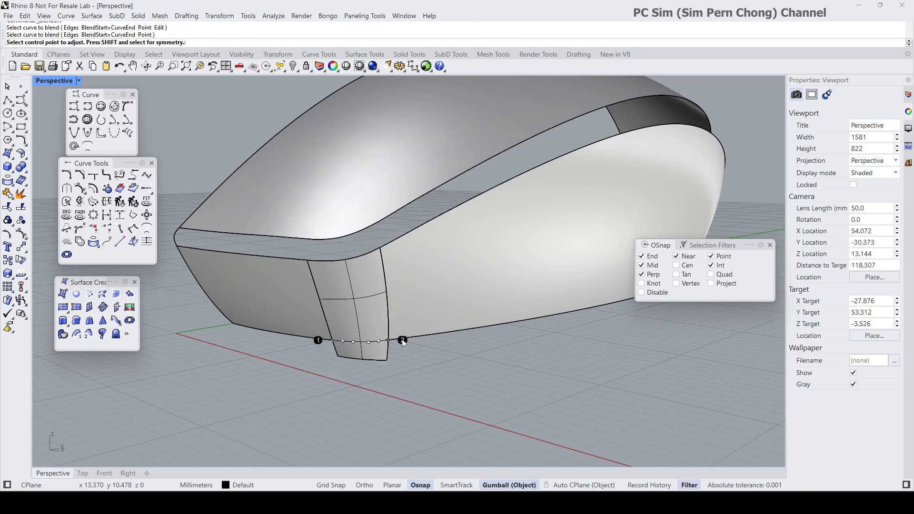
left_click(345, 390)
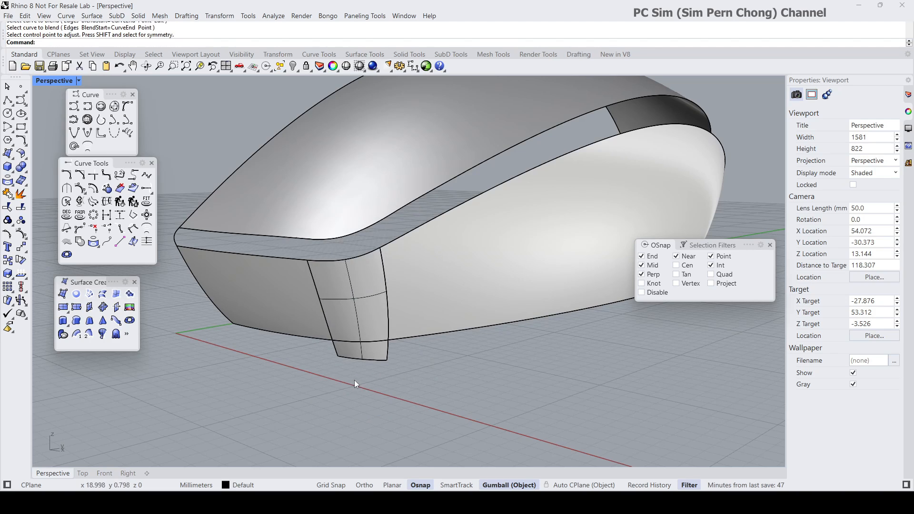
Trim away the part of the corner surface that hangs below the new bottom blend curve
left_click(5, 234)
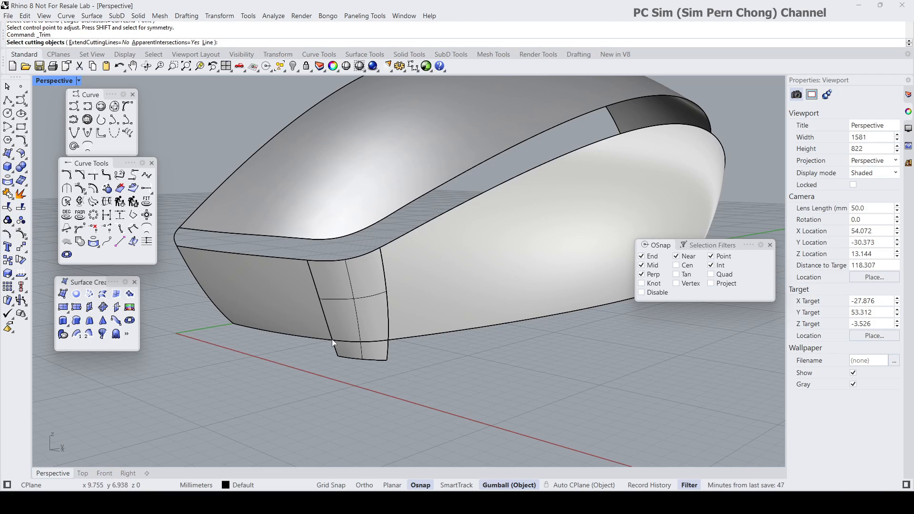
left_click(344, 342)
key("Return")
left_click(339, 357)
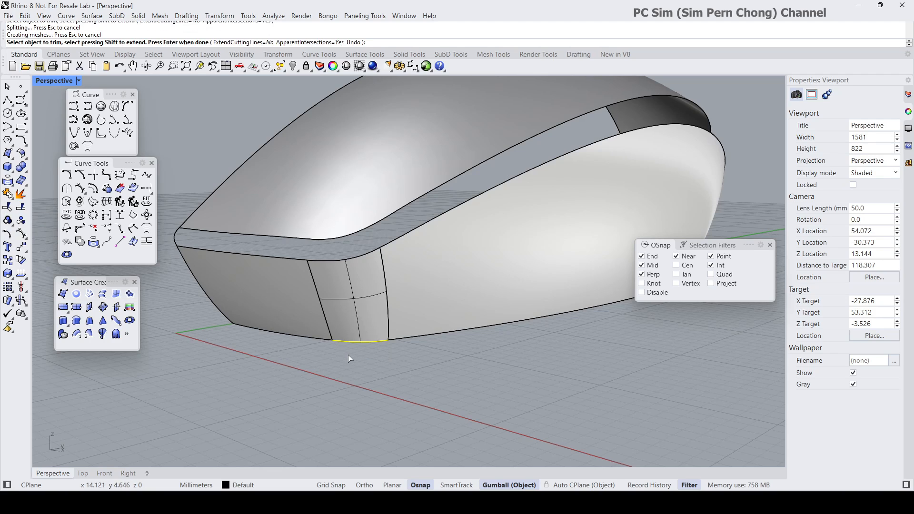
key("Return")
Shrink the trimmed corner surface to its new edges
scroll(347, 355, "down", 2)
left_click(354, 335)
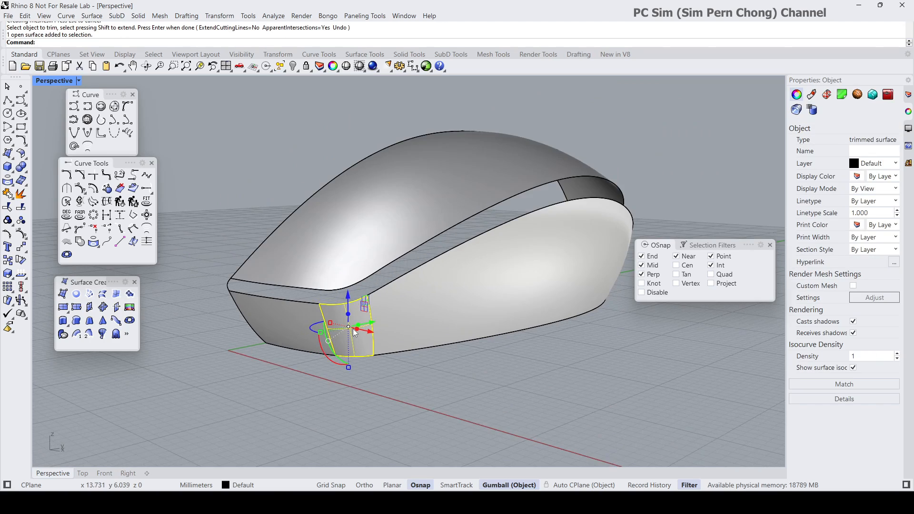
scroll(355, 334, "up", 2)
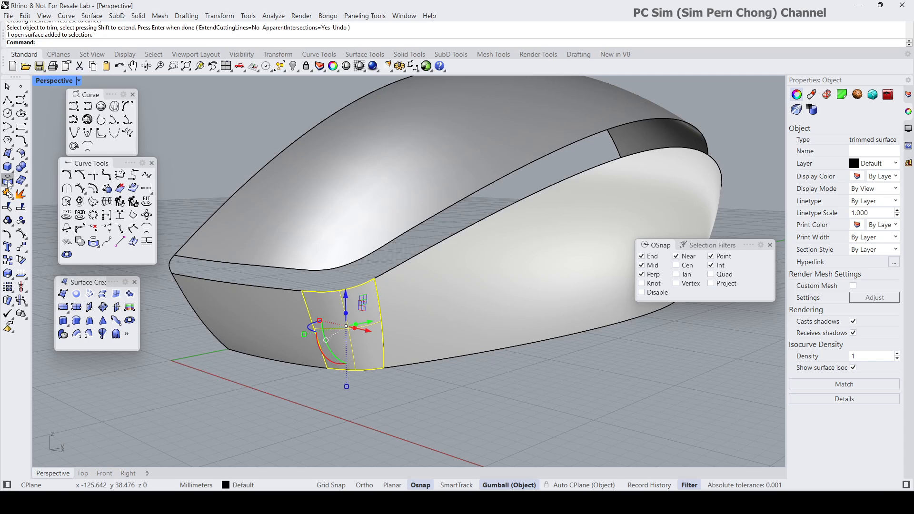
left_click(21, 155)
Join the front, corner and side surfaces into one polysurface
scroll(264, 377, "down", 3)
right_click_drag(264, 376, 259, 387)
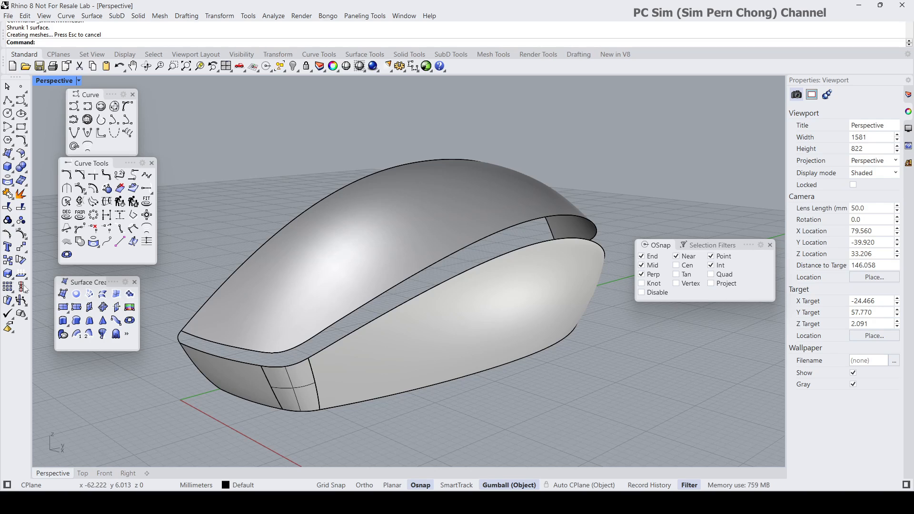
left_click(8, 195)
left_click(220, 383)
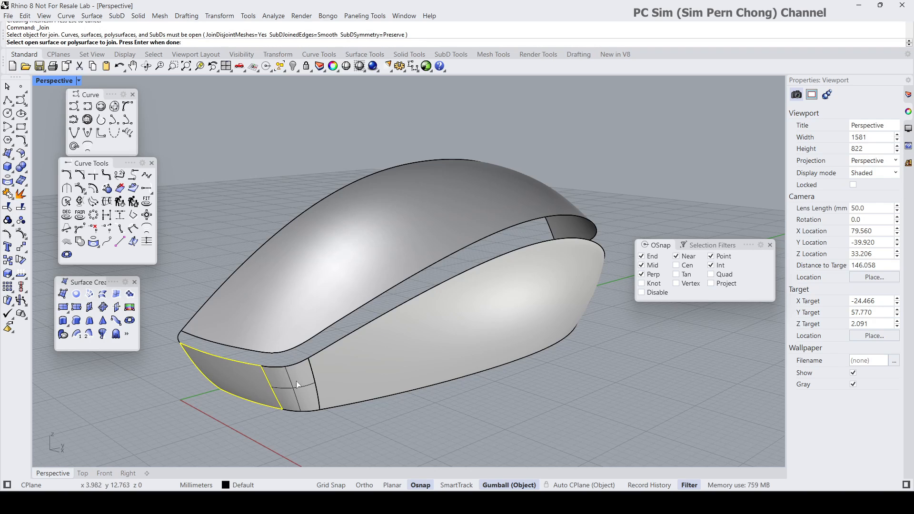
left_click(291, 384)
left_click(338, 371)
right_click(339, 371)
Start a two-rail sweep with chained edges and AutoChain=Yes, using the lower body's upper edge and the top surface's lower edge as rails
right_click_drag(336, 377, 350, 370)
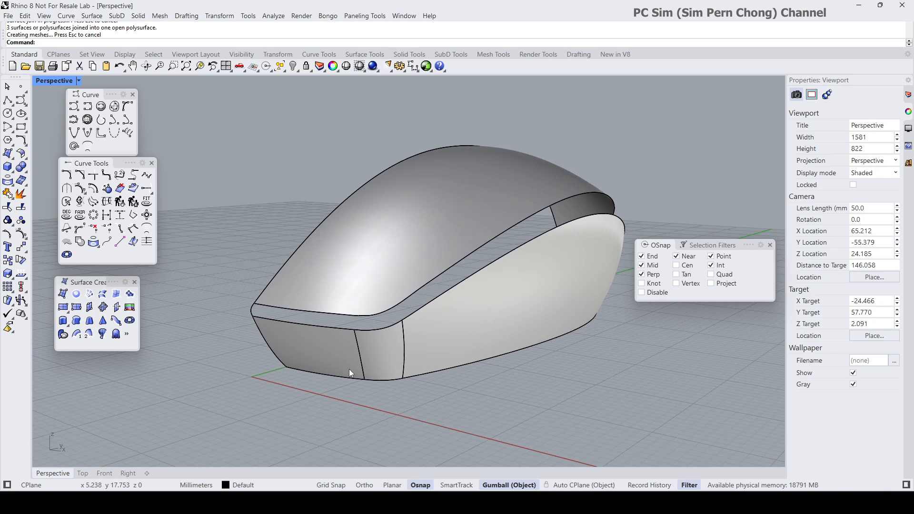
scroll(256, 330, "up", 2)
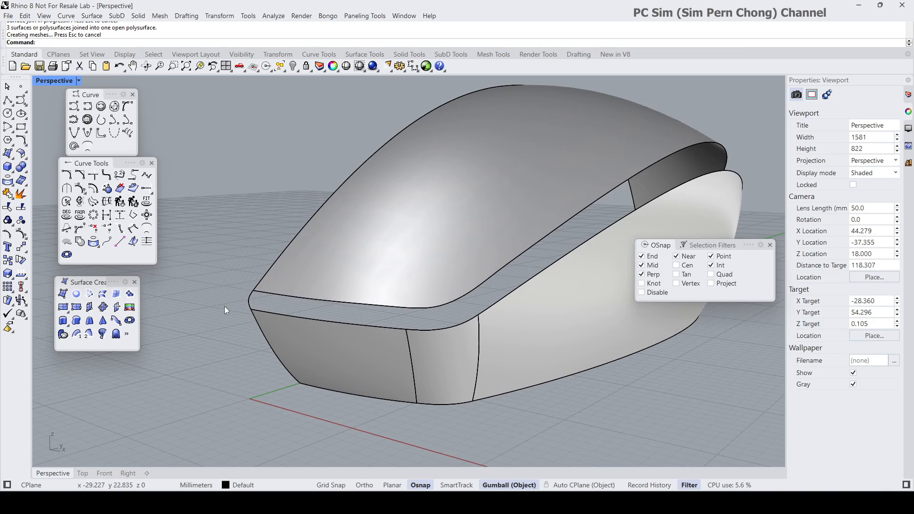
left_click(89, 336)
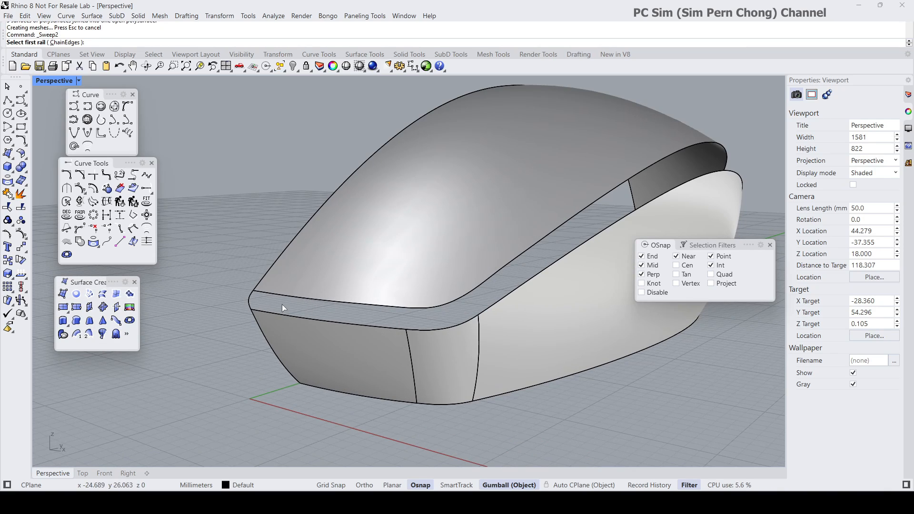
left_click(71, 42)
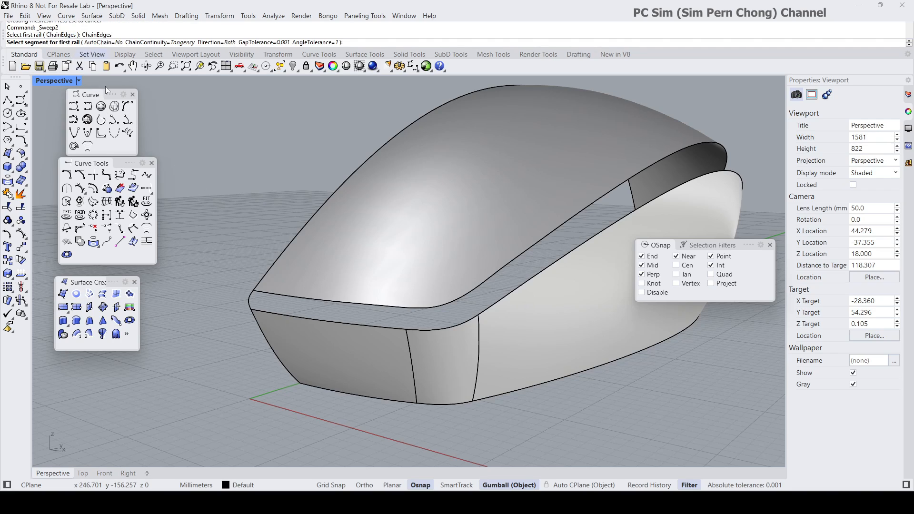
left_click(97, 42)
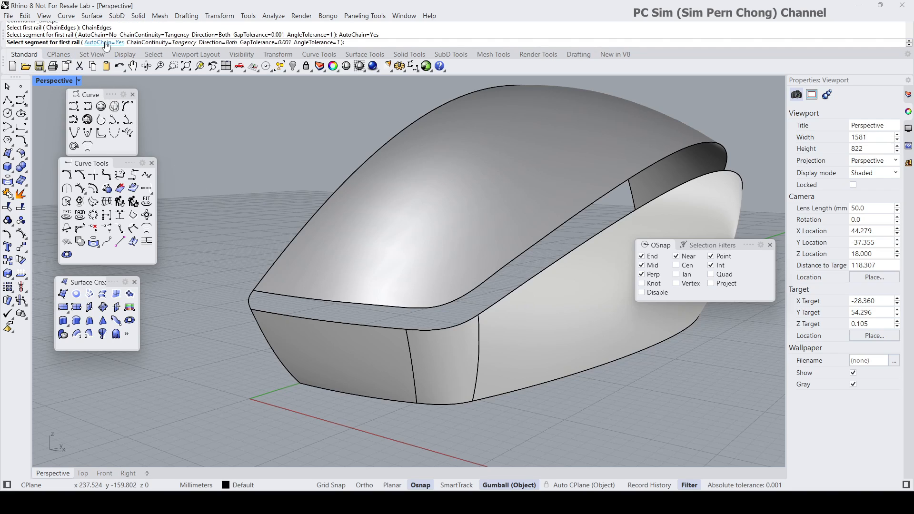
left_click(293, 315)
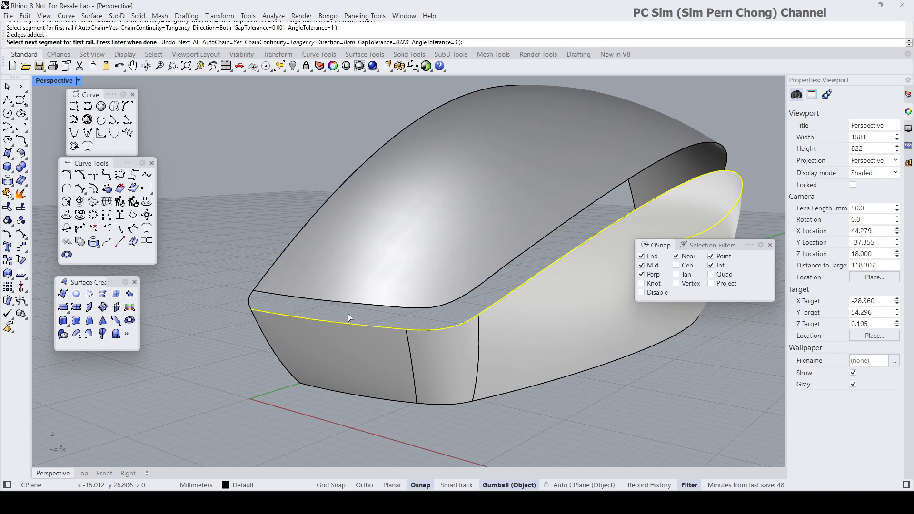
key("Return")
left_click(332, 303)
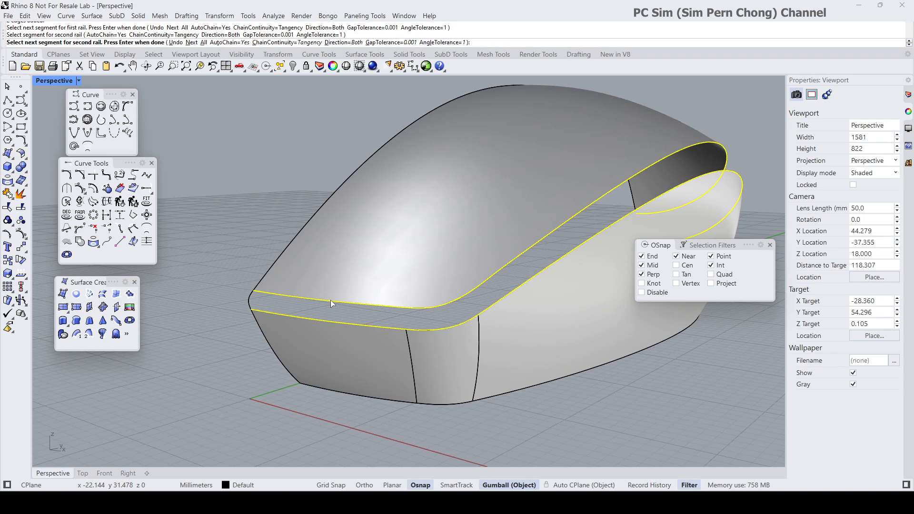
key("Return")
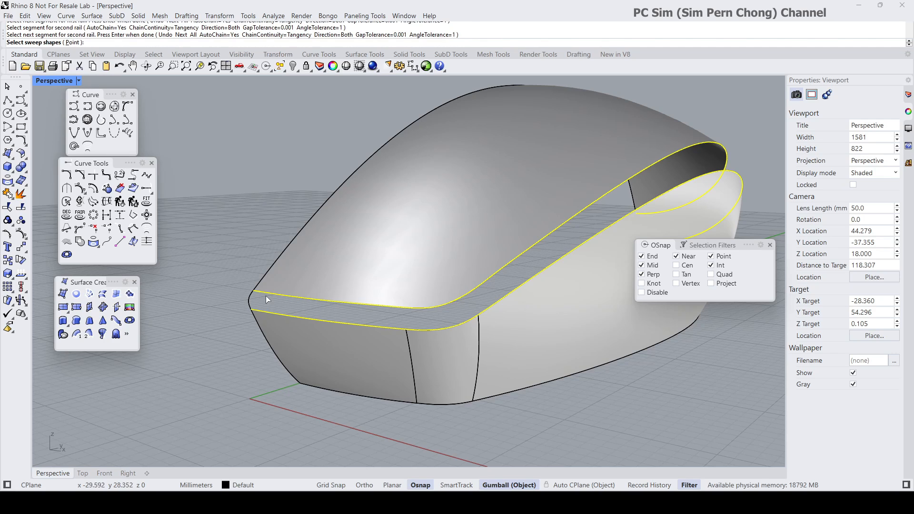
Use the front and rear blend curves as the sweep's cross sections and bring up the sweep options
left_click(252, 297)
right_click_drag(253, 297, 297, 317)
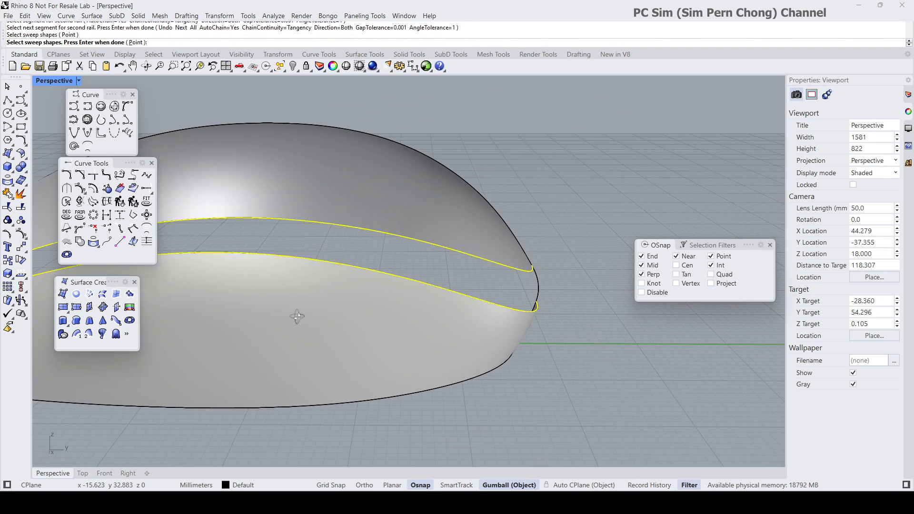
left_click(536, 273)
right_click_drag(465, 294, 502, 306)
key("Return")
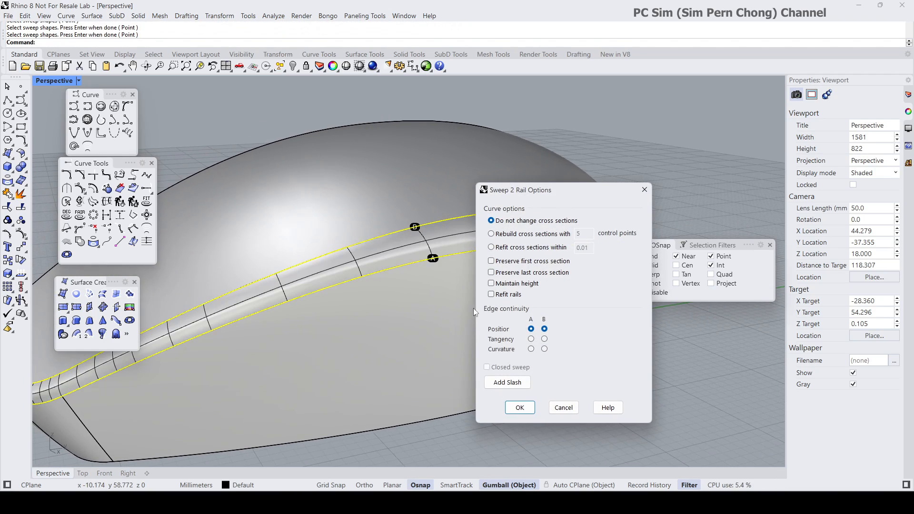
Set the sweep's edge continuity to Curvature along both rails A and B
scroll(422, 329, "down", 3)
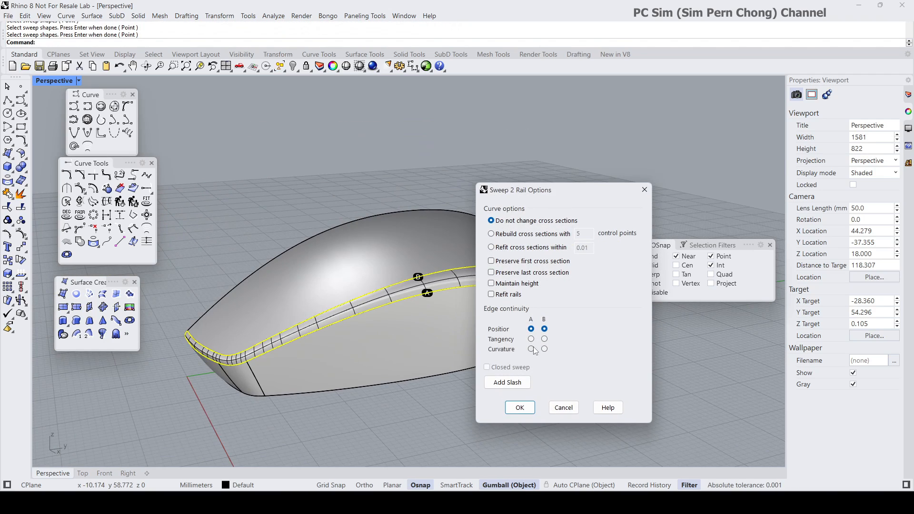
right_click_drag(387, 348, 375, 352)
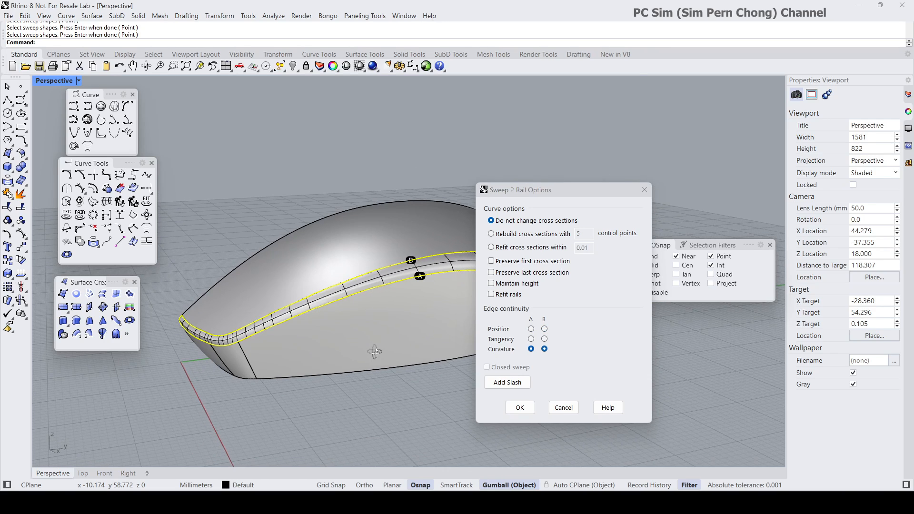
left_click_drag(527, 190, 566, 193)
right_click_drag(463, 304, 463, 379, "shift")
Add two slashes between the sweep's rails, one along the front part and one near the rear, and create the sweep surface
left_click(547, 385)
scroll(314, 348, "up", 2)
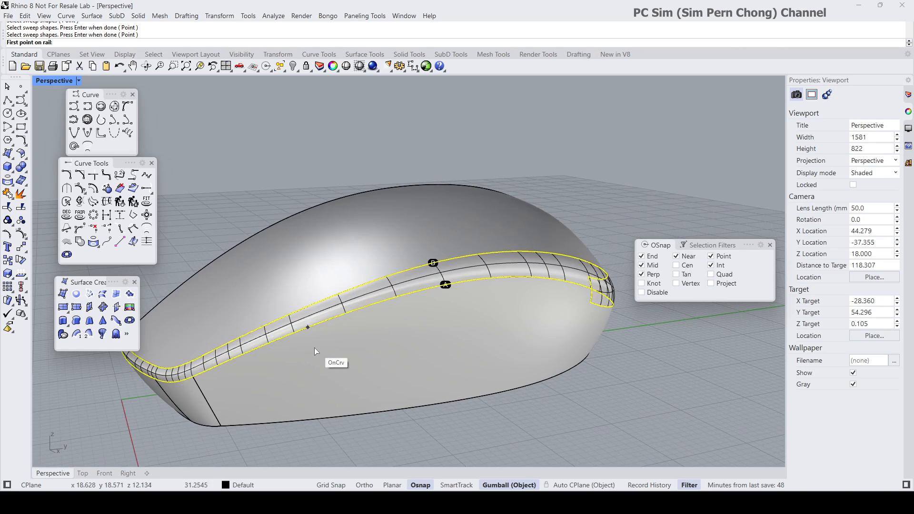
left_click(300, 310)
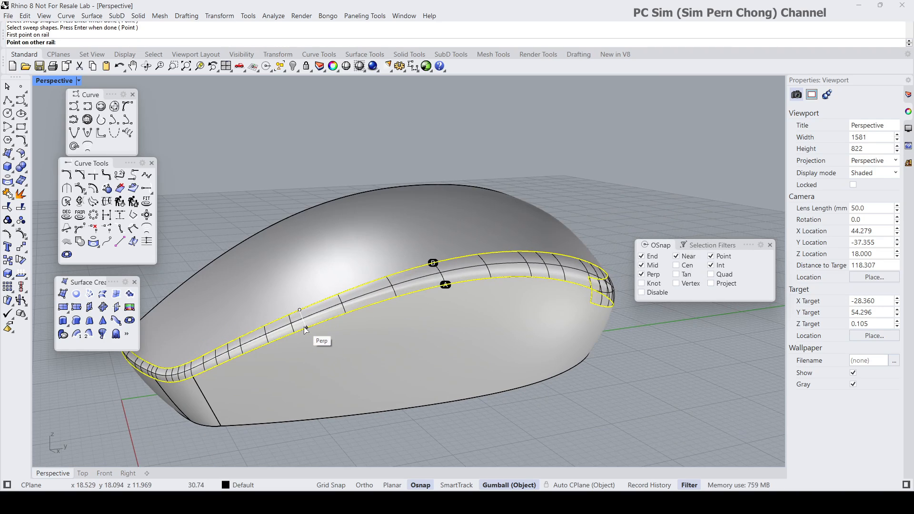
left_click(305, 330)
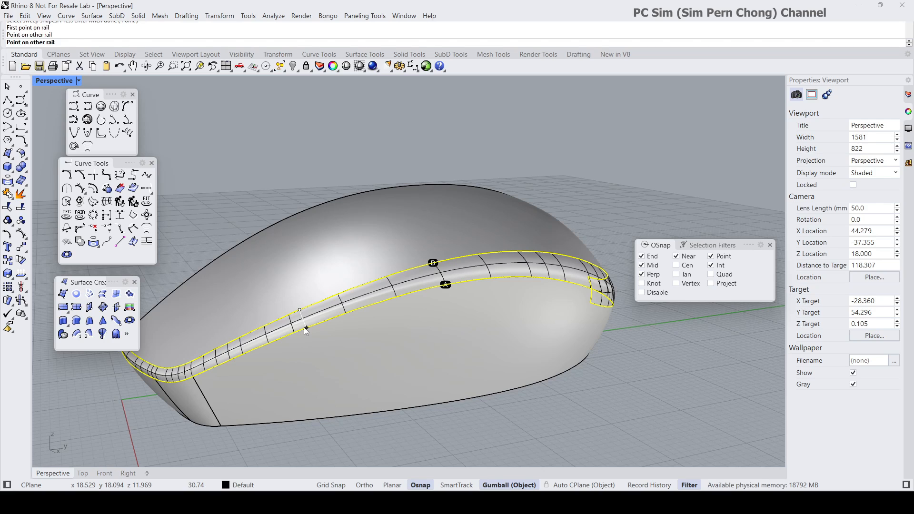
right_click_drag(306, 330, 328, 340)
left_click(386, 267)
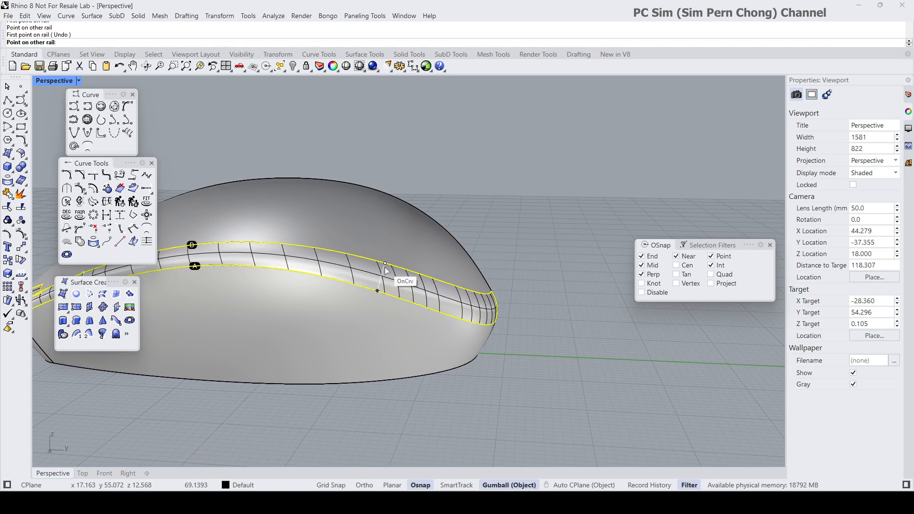
left_click(378, 293)
key("Return")
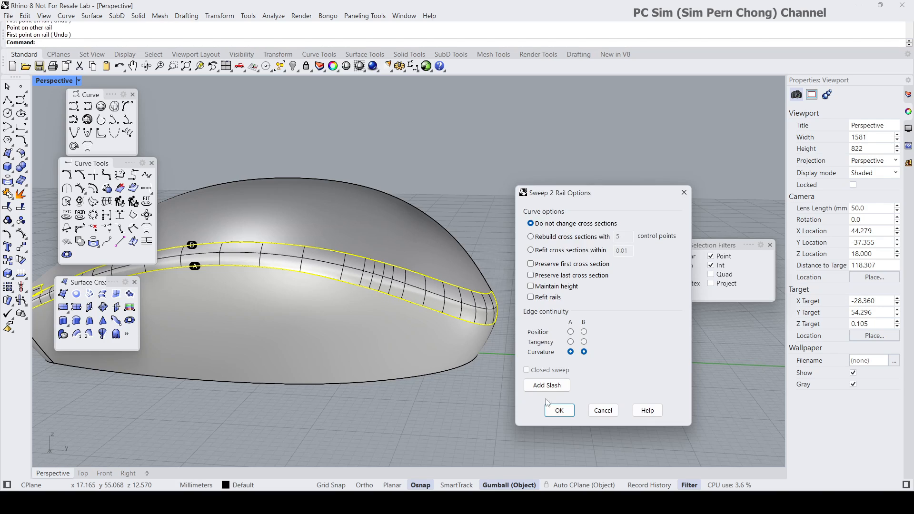
left_click(559, 410)
right_click_drag(506, 396, 566, 388)
right_click_drag(588, 390, 500, 412)
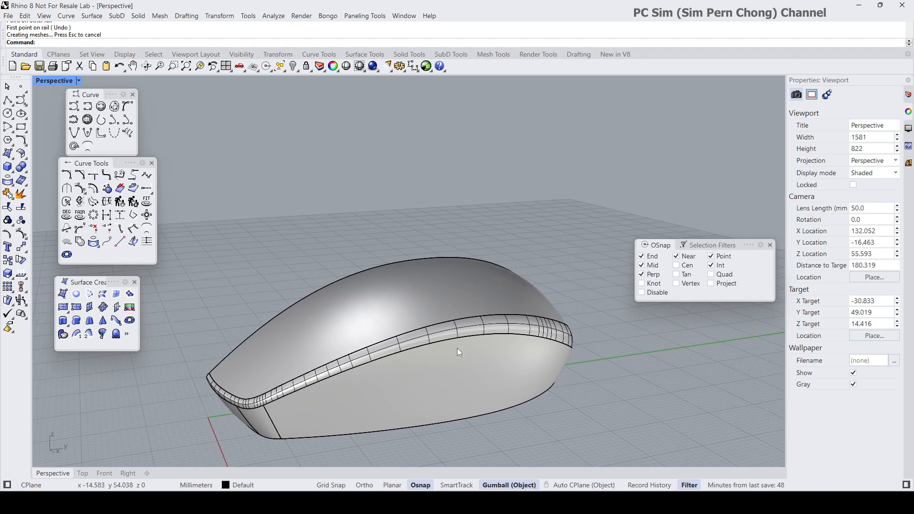
Join the top surface, the new sweep surface and the lower polysurface into one half body
left_click(425, 299)
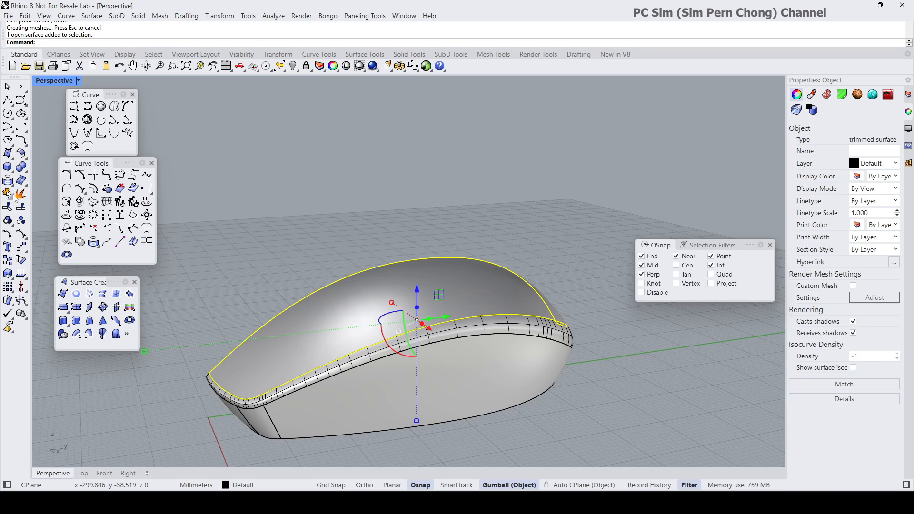
left_click(22, 208)
scroll(188, 365, "up", 5)
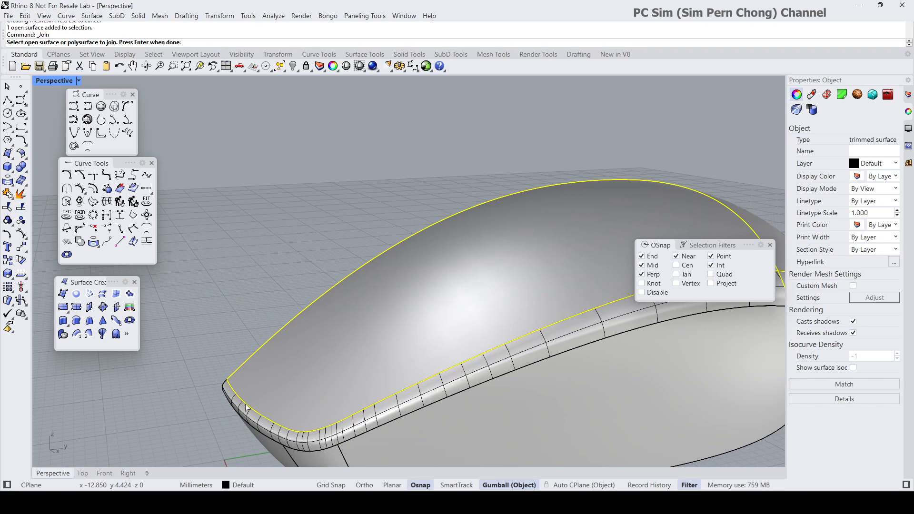
left_click(234, 399)
right_click_drag(238, 405, 253, 390)
left_click(316, 387)
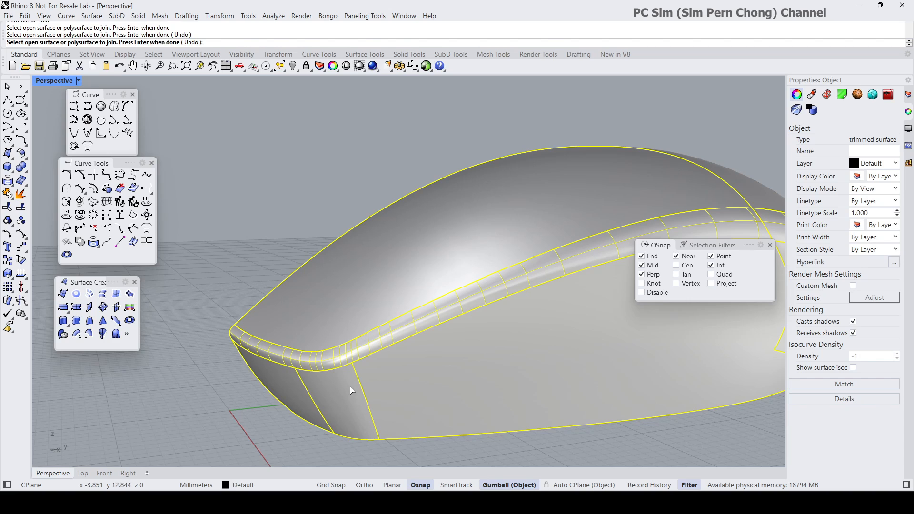
key("Return")
scroll(356, 385, "down", 5)
right_click_drag(355, 384, 395, 371)
key("Escape")
Mirror the joined half body about its centre plane with Copy=Yes to form the full mouse shape
left_click(393, 377)
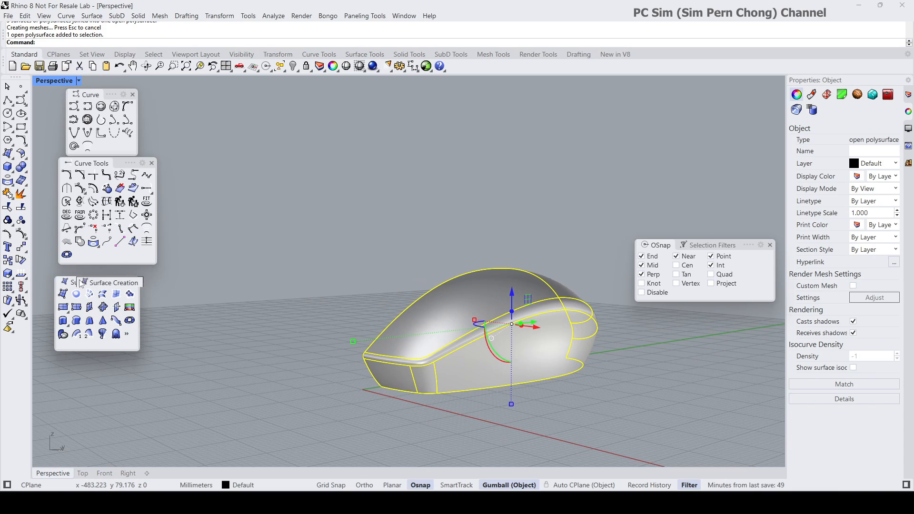
left_click_drag(79, 283, 275, 172)
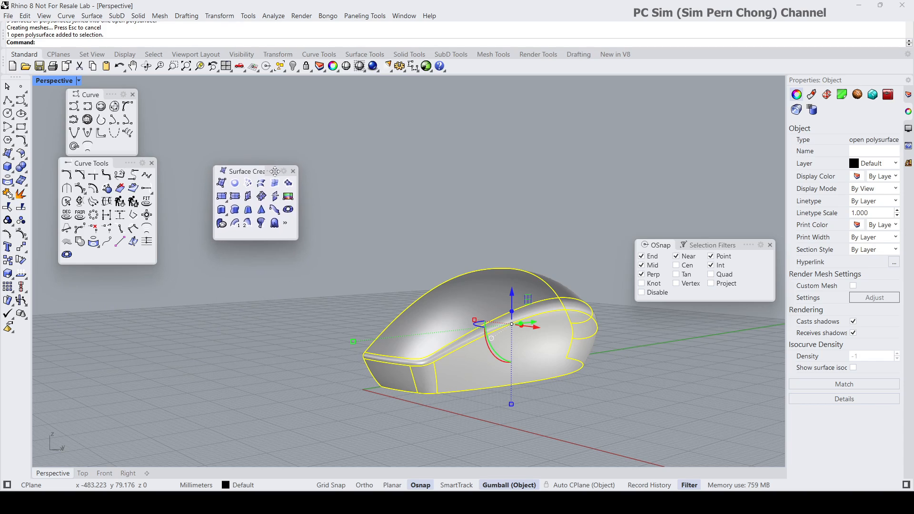
left_click(20, 249)
left_click_drag(46, 261, 106, 296)
left_click(84, 323)
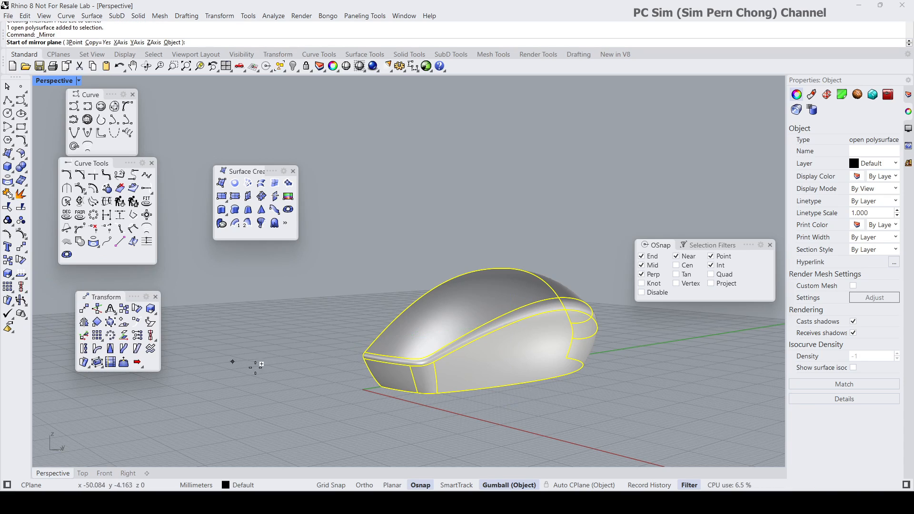
left_click(377, 391)
left_click(339, 405, "shift")
left_click(339, 405)
right_click_drag(338, 404, 345, 307)
scroll(358, 329, "up", 4)
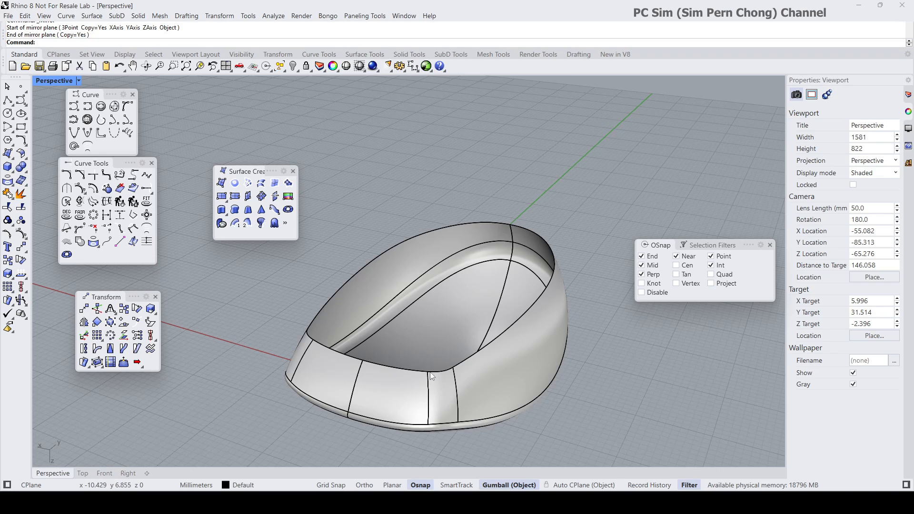
Close the open underside with a planar surface built from the bottom edges of both halves
left_click(11, 158)
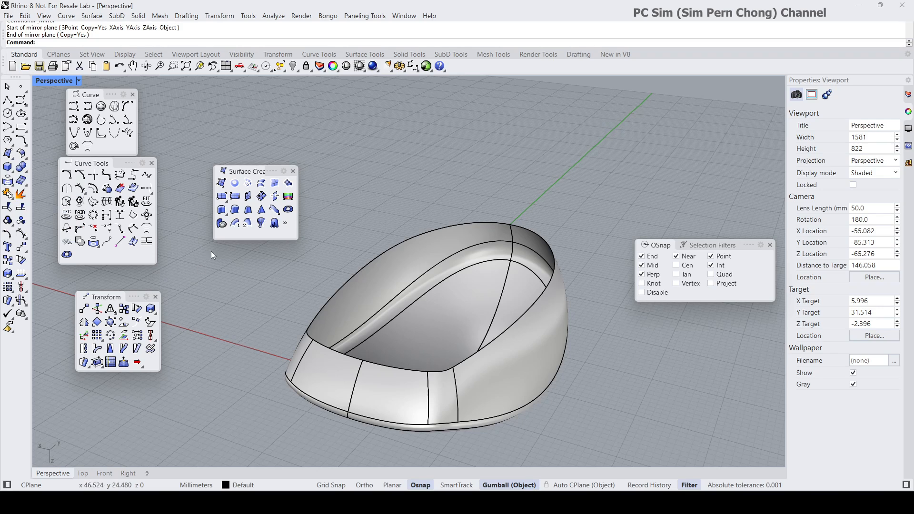
left_click(235, 195)
left_click(312, 327)
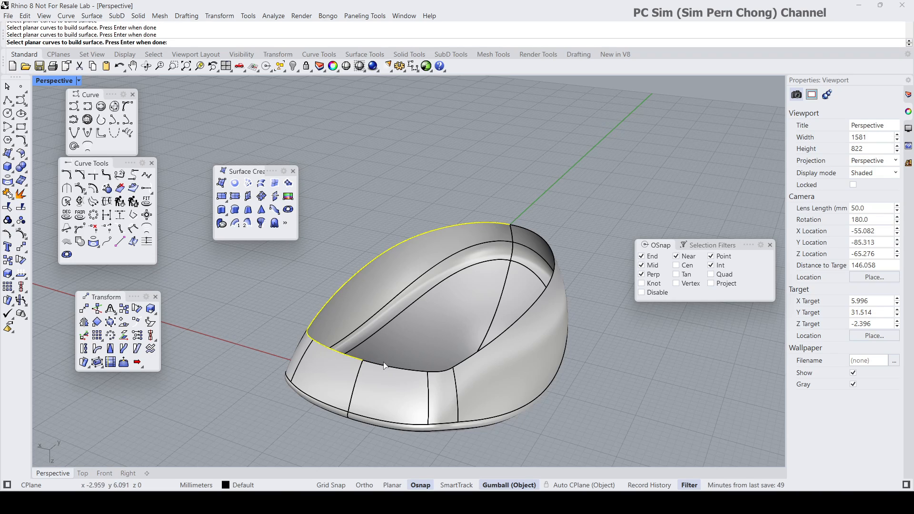
right_click(459, 345)
right_click_drag(459, 344, 366, 403)
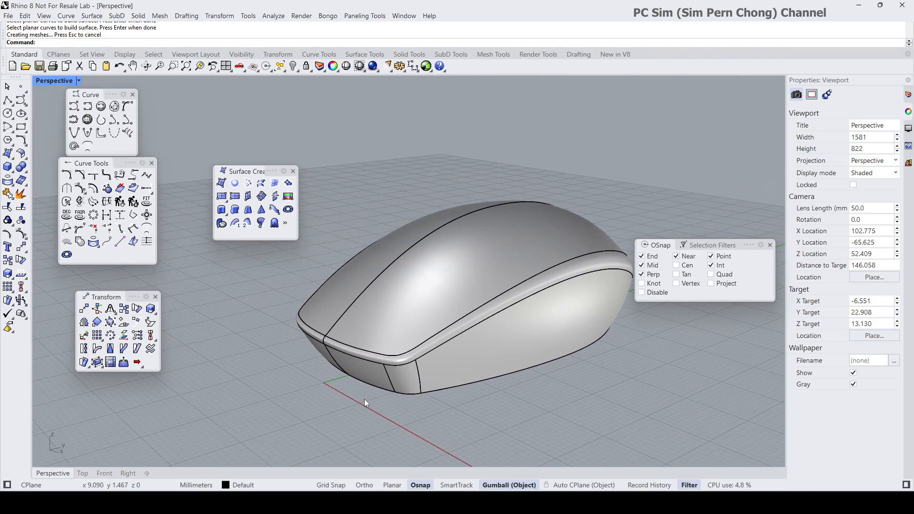
Join both body halves and the planar base into one closed polysurface
left_click(8, 207)
left_click(423, 330)
left_click(336, 318)
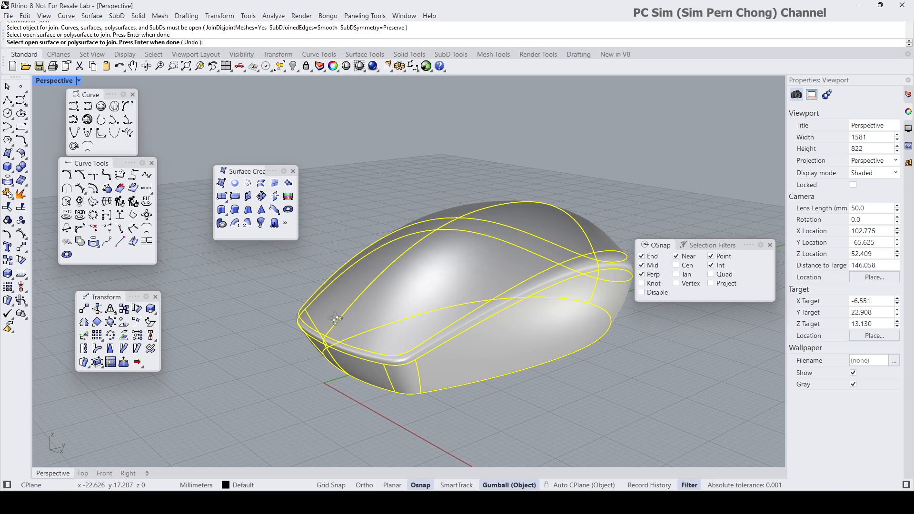
right_click_drag(336, 318, 408, 321)
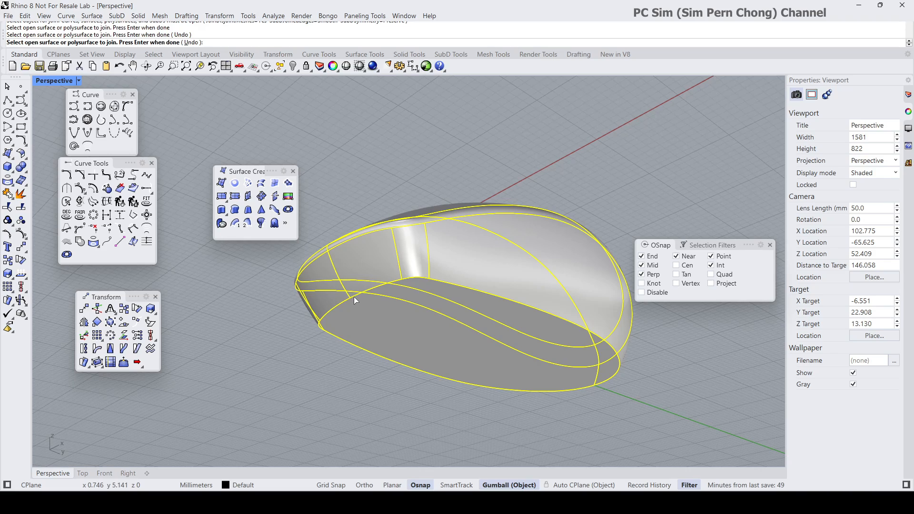
key("Return")
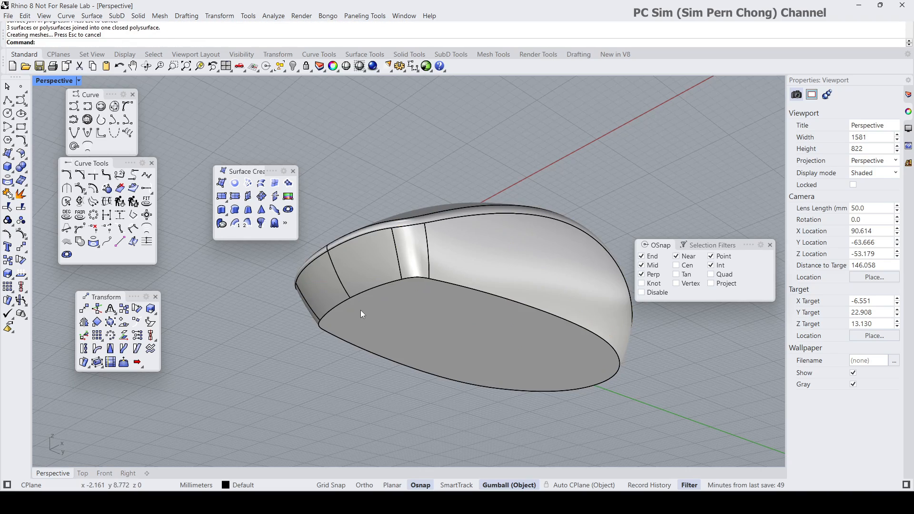
right_click_drag(361, 310, 446, 357)
Measure the volume of the joined mouse body
left_click(380, 314)
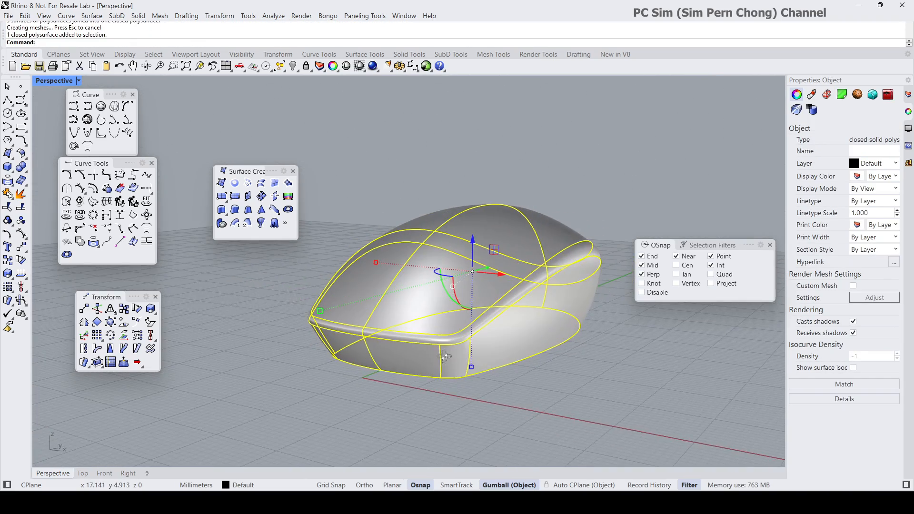
left_click(274, 15)
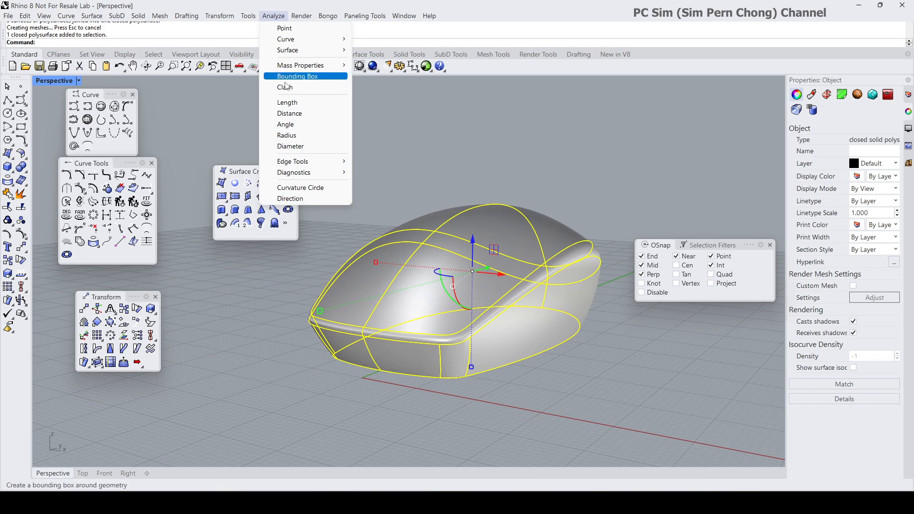
mouse_move(298, 65)
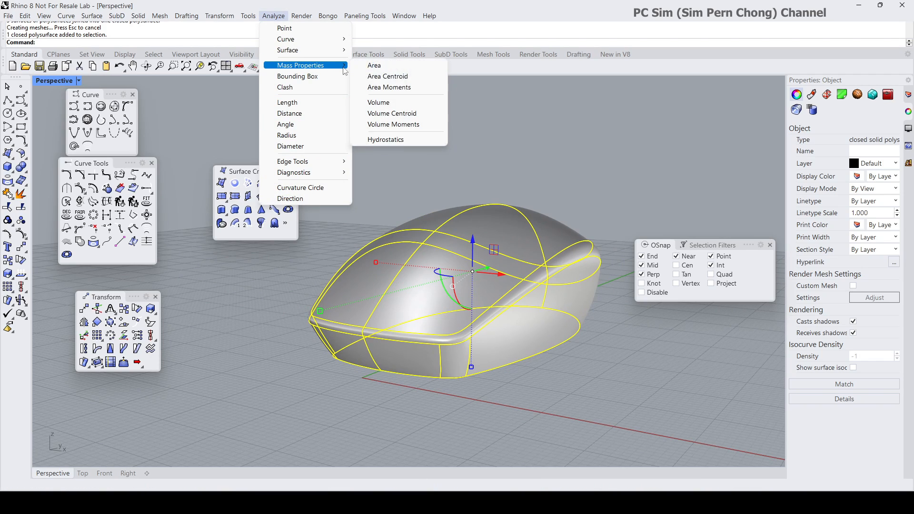
left_click(381, 103)
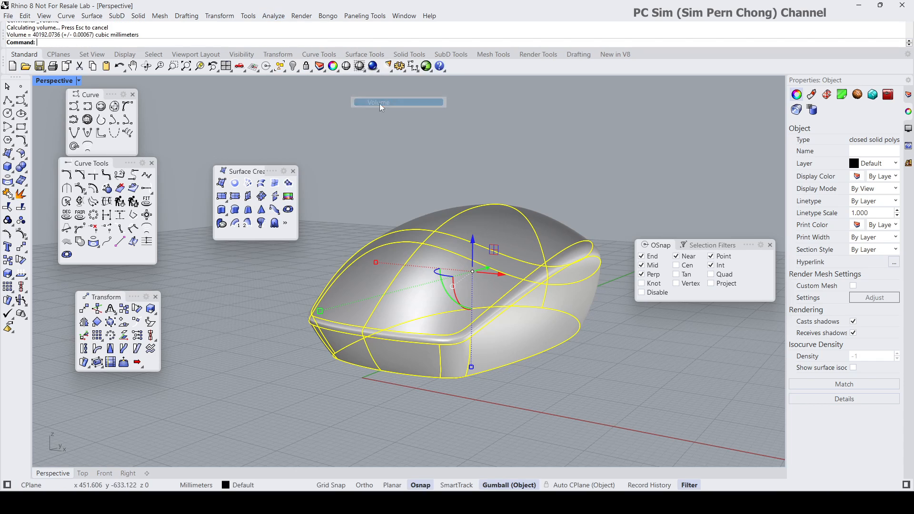
left_click(358, 167)
Examine the bottom edge and front corner of the mouse body from below and look at the edge fillet commands
right_click_drag(357, 167, 319, 246)
scroll(326, 332, "up", 4)
right_click_drag(326, 333, 307, 336)
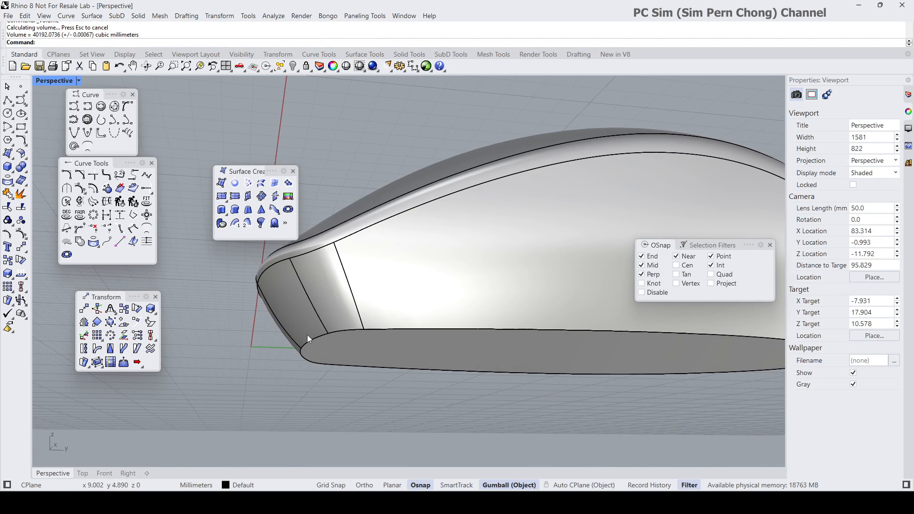
scroll(451, 330, "down", 4)
right_click_drag(453, 331, 390, 363, "shift")
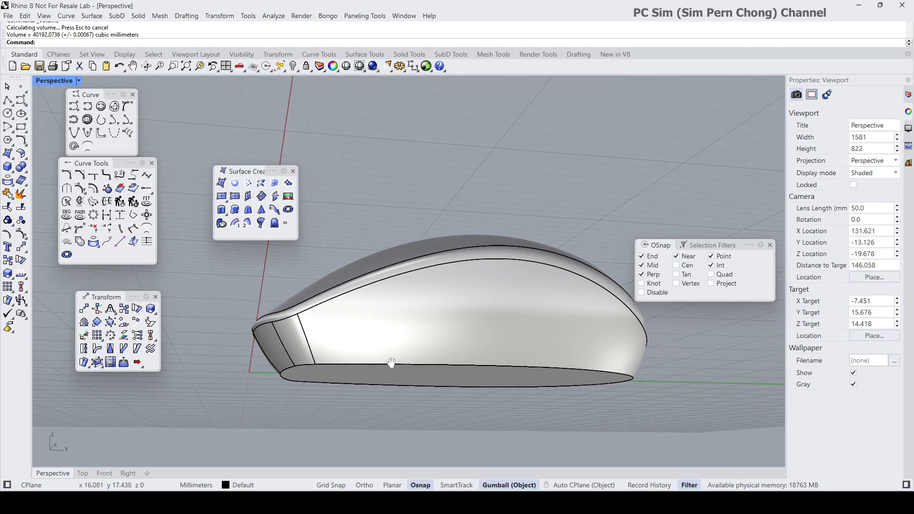
right_click_drag(435, 318, 418, 308)
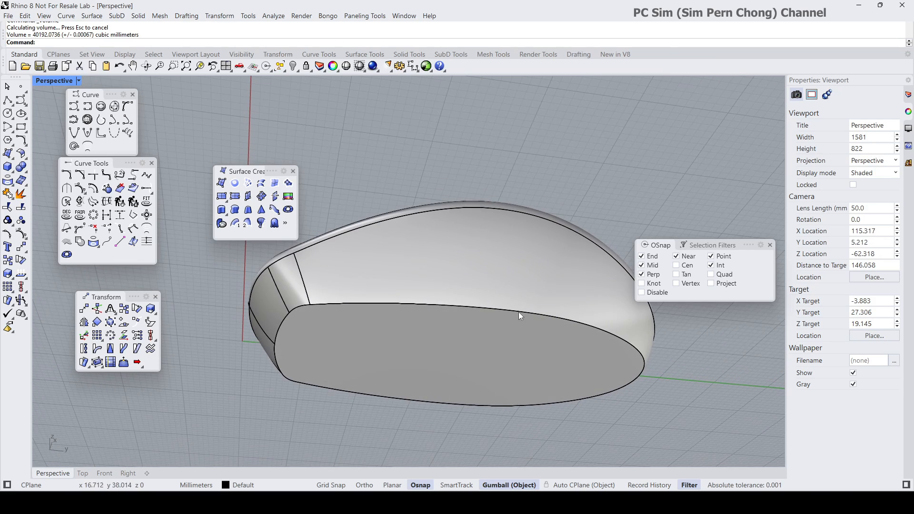
left_click(143, 17)
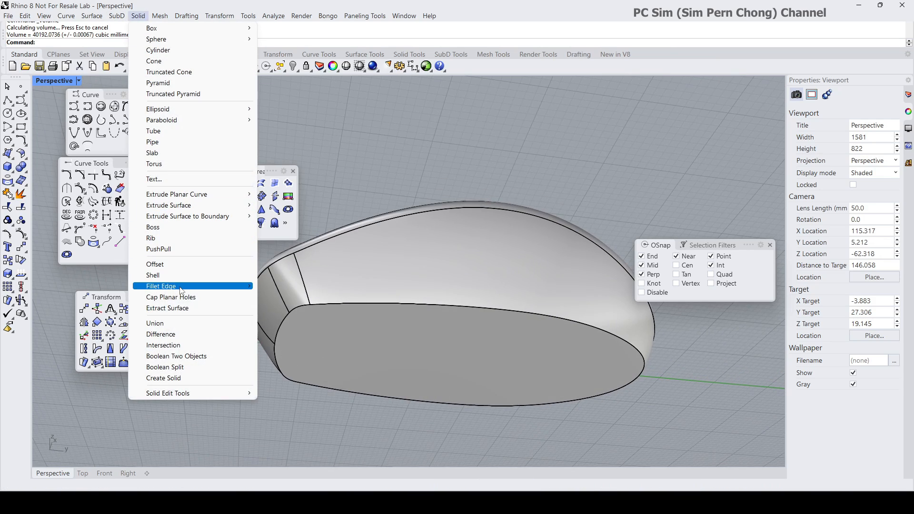
mouse_move(182, 286)
left_click(366, 174)
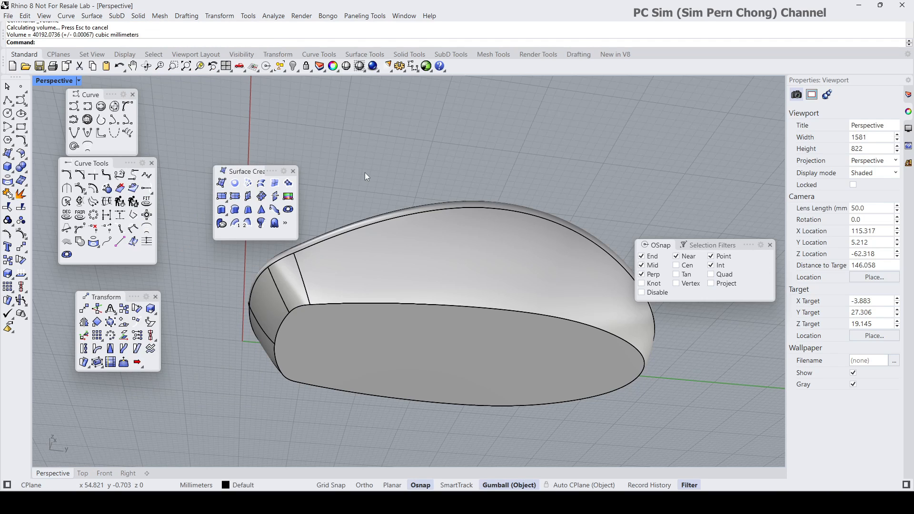
Show all hidden objects and isolate the closed mouse body together with the upright side reference picture
right_click_drag(366, 173, 362, 242, "shift")
left_click(293, 66)
left_click(371, 313)
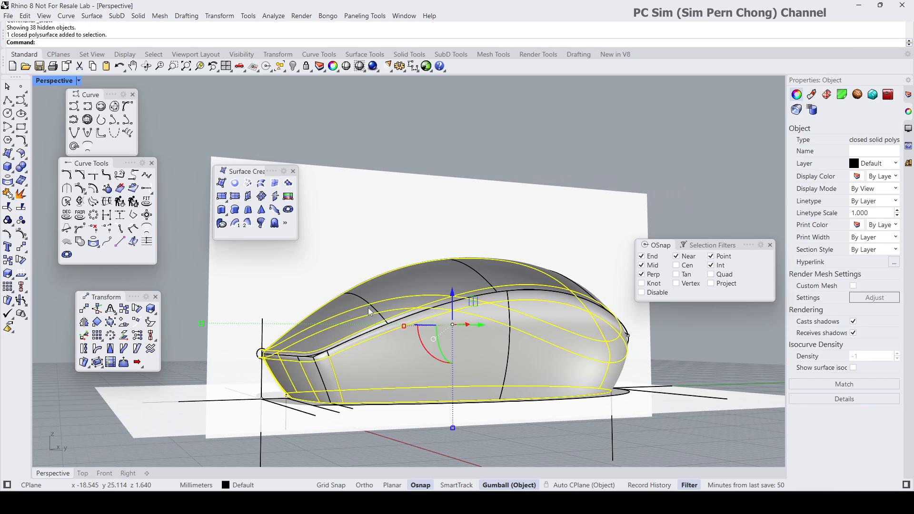
right_click_drag(354, 320, 288, 301)
left_click(272, 291, "shift")
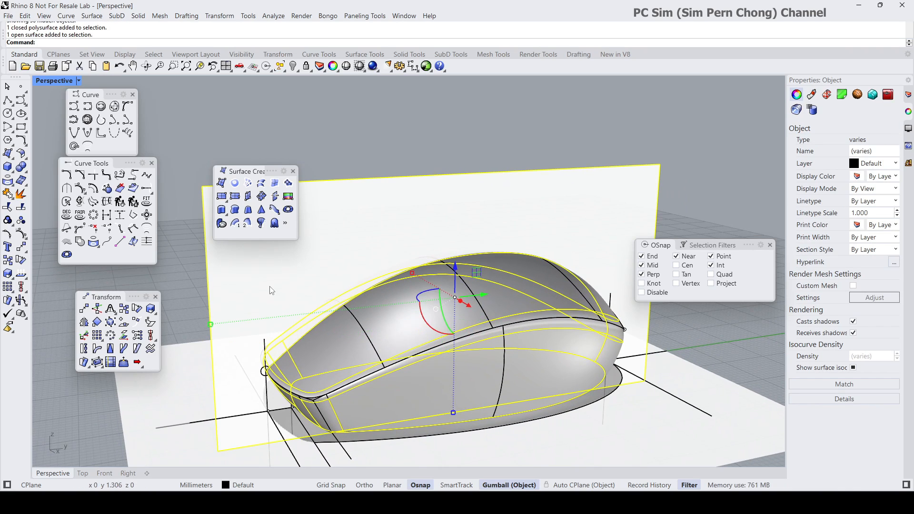
left_click(293, 67)
right_click_drag(373, 145, 370, 113)
key("Escape")
right_click_drag(343, 317, 346, 297)
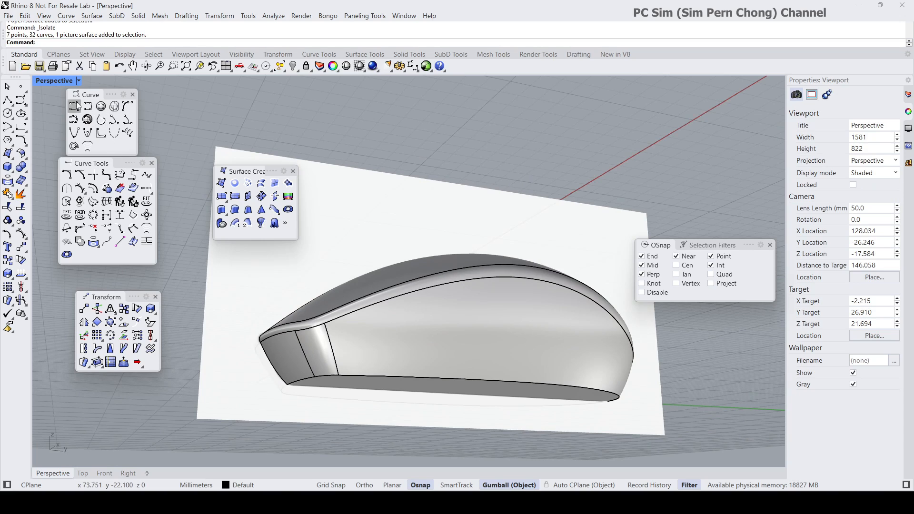
Switch the perspective view to Wireframe display to compare the body's lower front corner with the reference picture
left_click(47, 82)
left_click(52, 117)
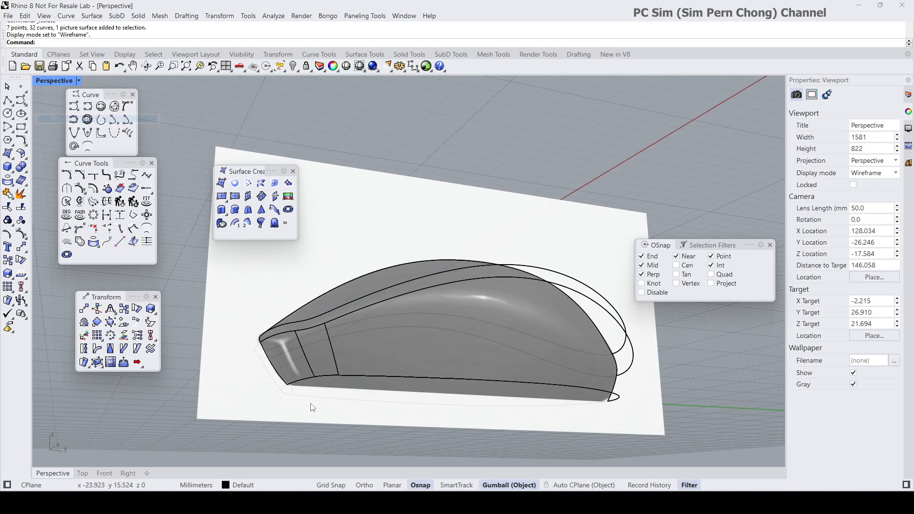
scroll(294, 381, "up", 5)
scroll(294, 381, "up", 4)
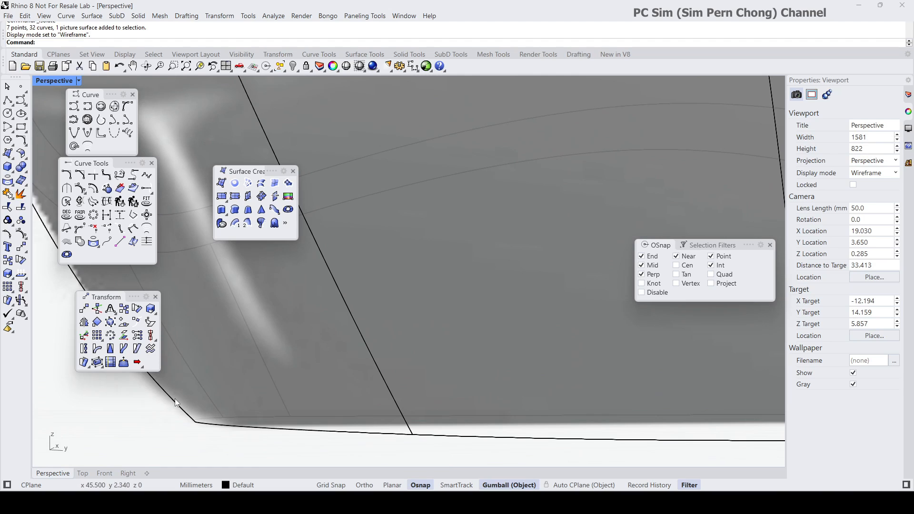
Compare the body's lower edge with the side reference picture and switch the perspective view to Ghosted display
scroll(226, 429, "down", 13)
right_click_drag(505, 405, 333, 406)
scroll(566, 407, "up", 4)
right_click_drag(569, 408, 591, 389)
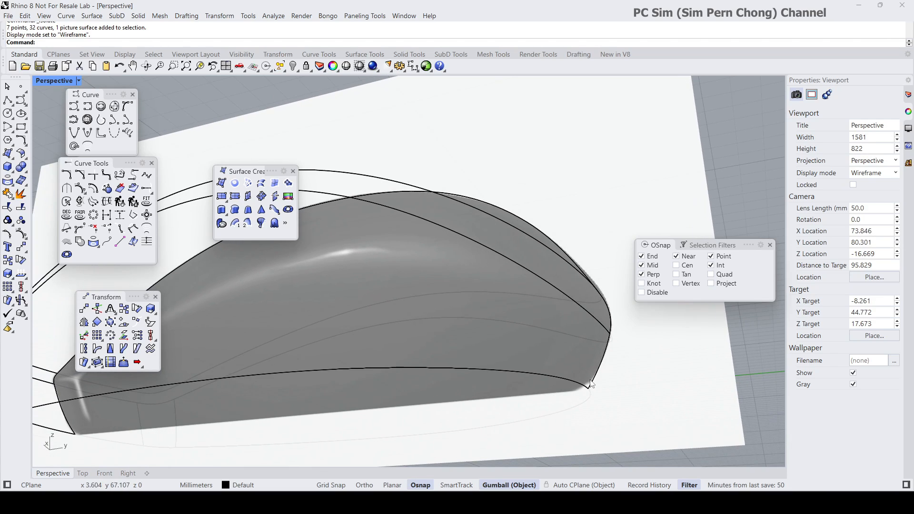
scroll(465, 305, "down", 4)
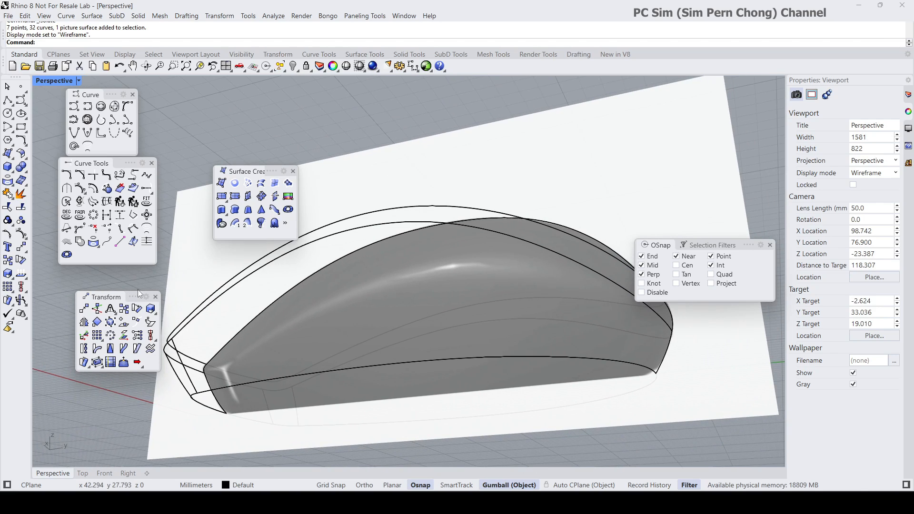
right_click_drag(278, 372, 367, 366)
left_click(47, 80)
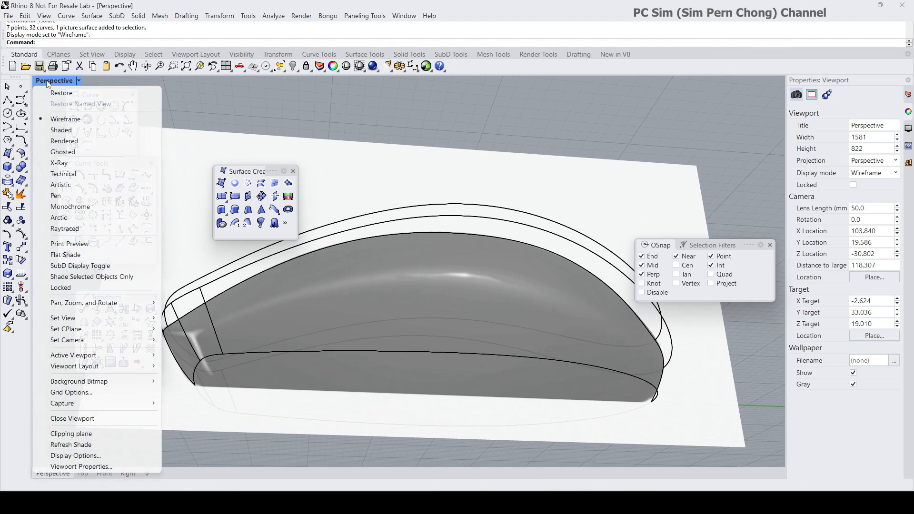
left_click(66, 151)
right_click_drag(247, 296, 329, 309, "shift")
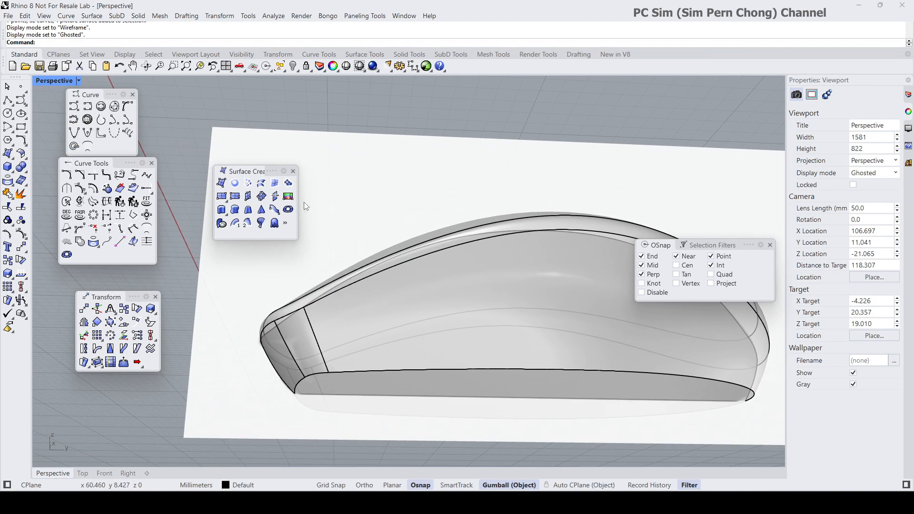
left_click(138, 16)
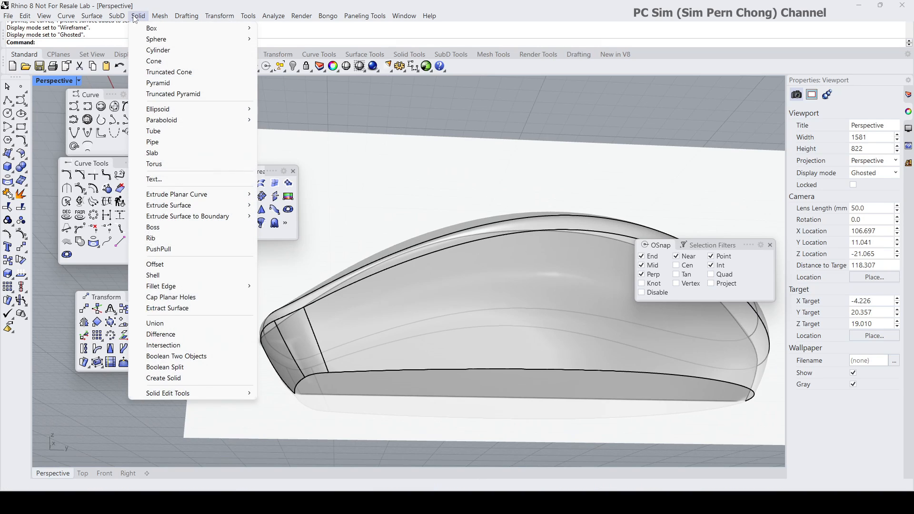
mouse_move(183, 291)
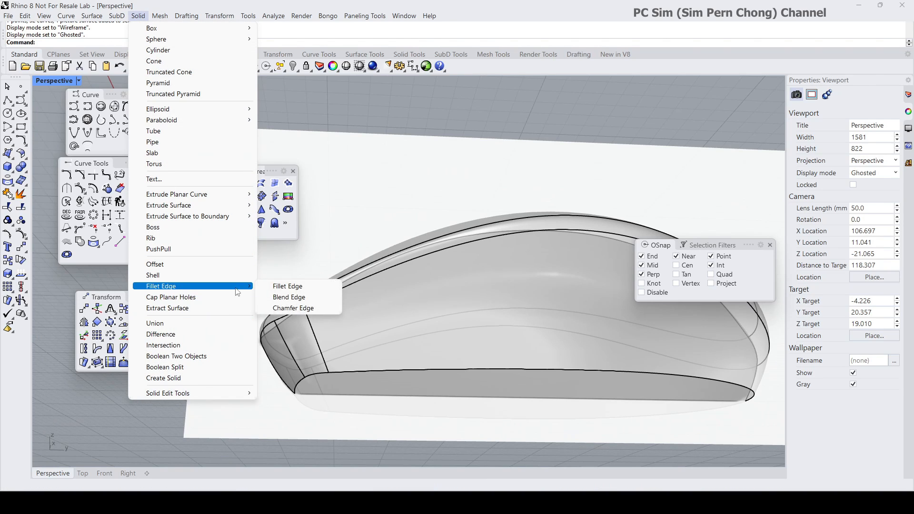
left_click(288, 297)
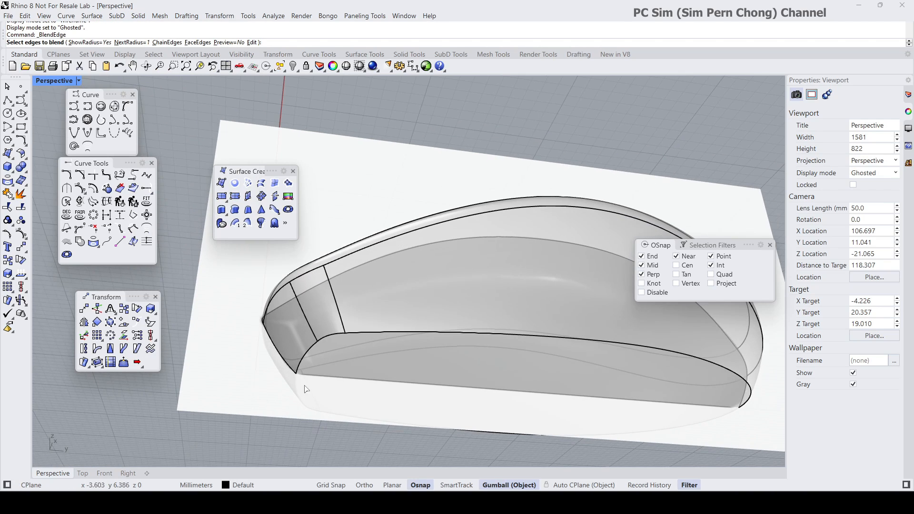
scroll(305, 364, "up", 2)
left_click(299, 357)
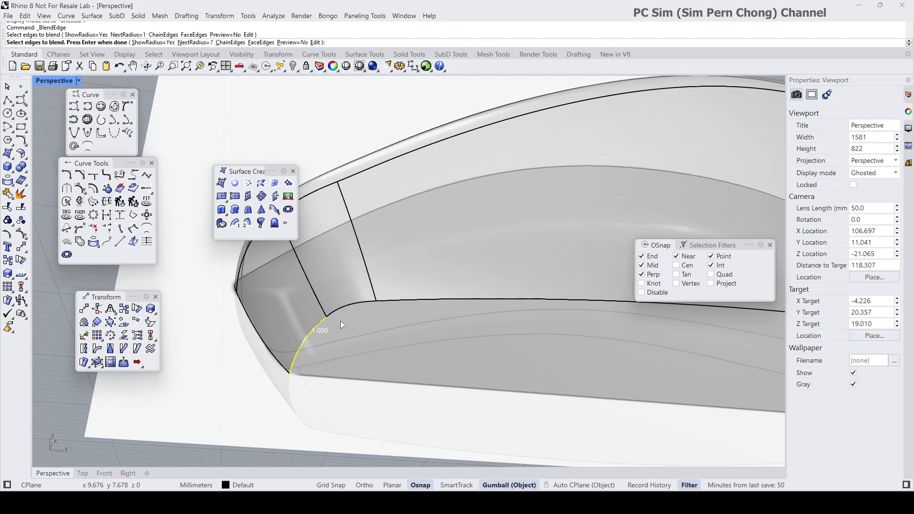
right_click_drag(333, 338, 331, 370)
key("Return")
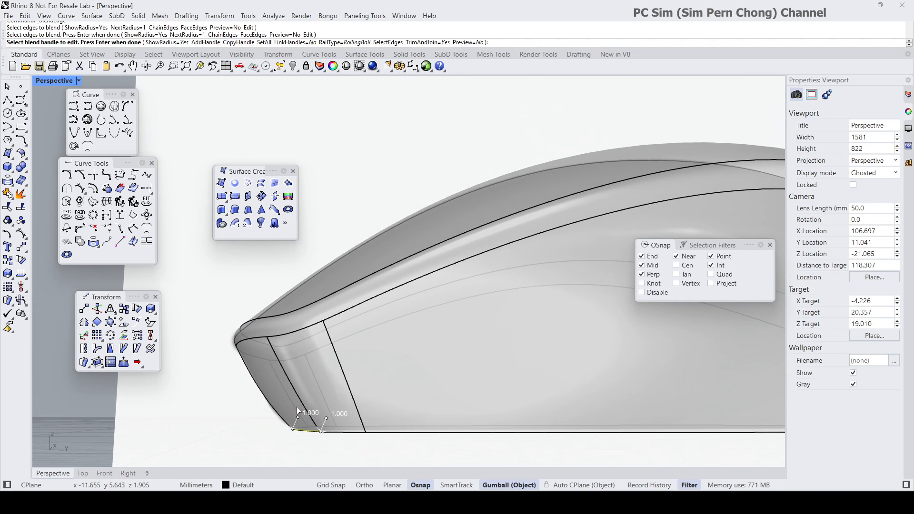
scroll(296, 406, "up", 5)
right_click_drag(292, 418, 287, 415)
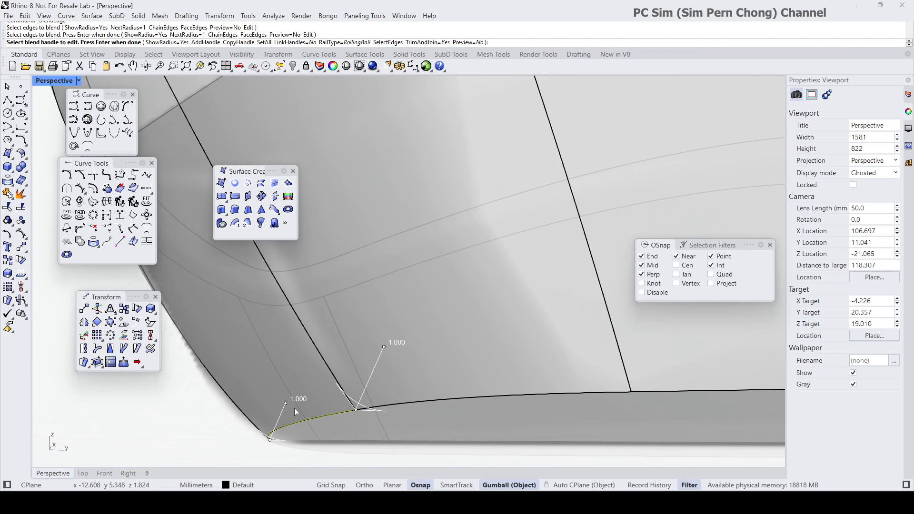
key("Return")
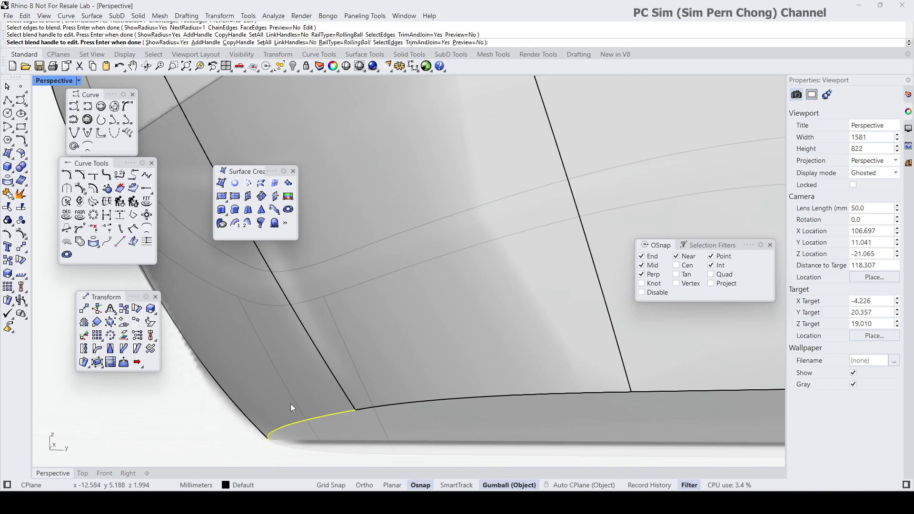
Blend the edges all around the mouse body's bottom face using Blend Edge with a radius of 1.5 mm
key("Return")
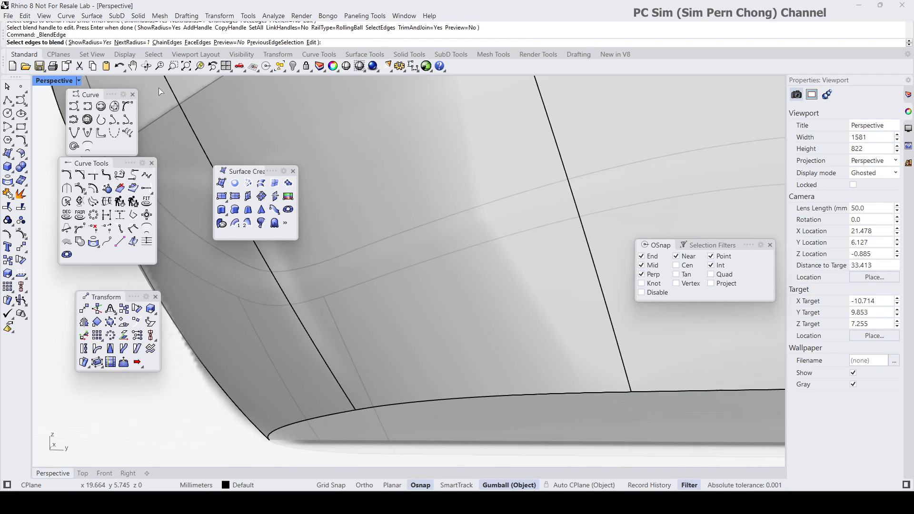
left_click(130, 42)
type("1.5")
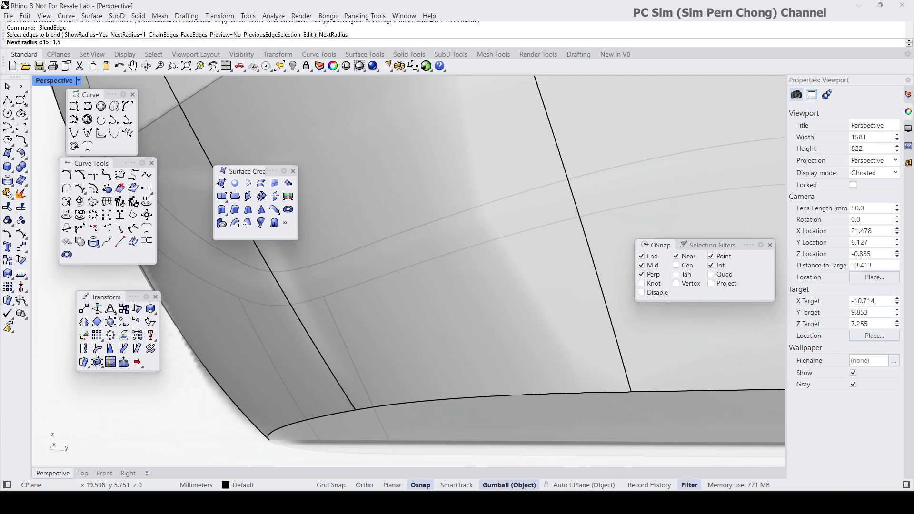
key("Return")
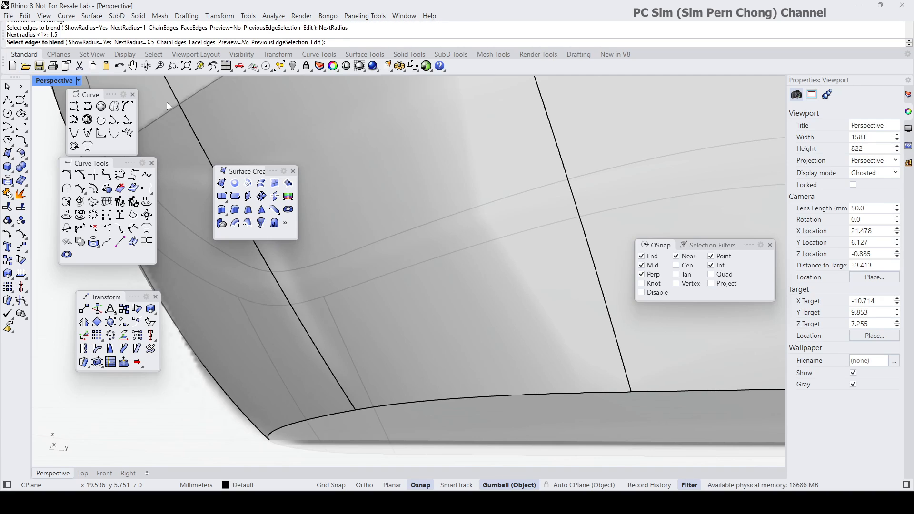
scroll(224, 248, "down", 2)
left_click(245, 302)
left_click(282, 274)
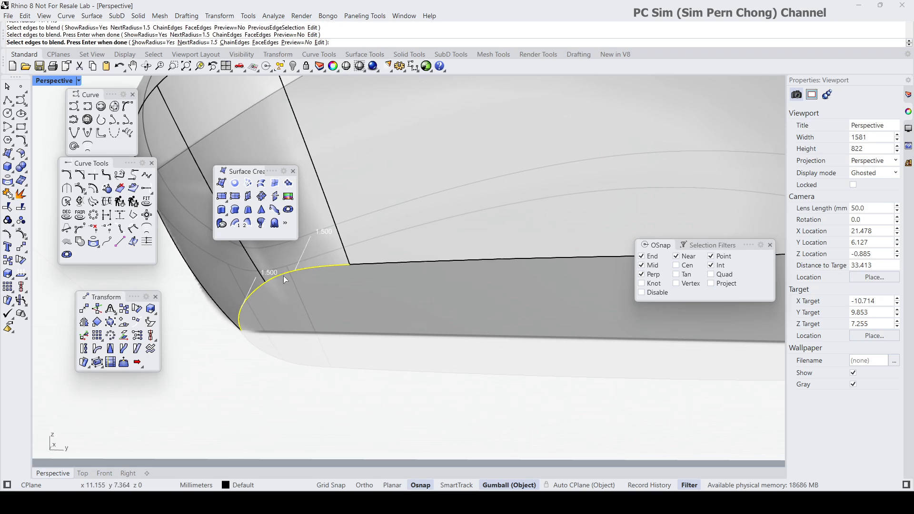
left_click(382, 264)
scroll(387, 272, "down", 5)
right_click_drag(395, 284, 524, 323)
left_click(302, 304)
scroll(453, 293, "up", 3)
left_click(444, 304)
left_click(480, 313)
key("Return")
key("Return")
Isolate the edge-blended mouse body, leaving the side reference picture out of view
scroll(465, 325, "down", 4)
right_click_drag(367, 326, 647, 340)
right_click_drag(386, 338, 424, 285)
left_click(430, 257)
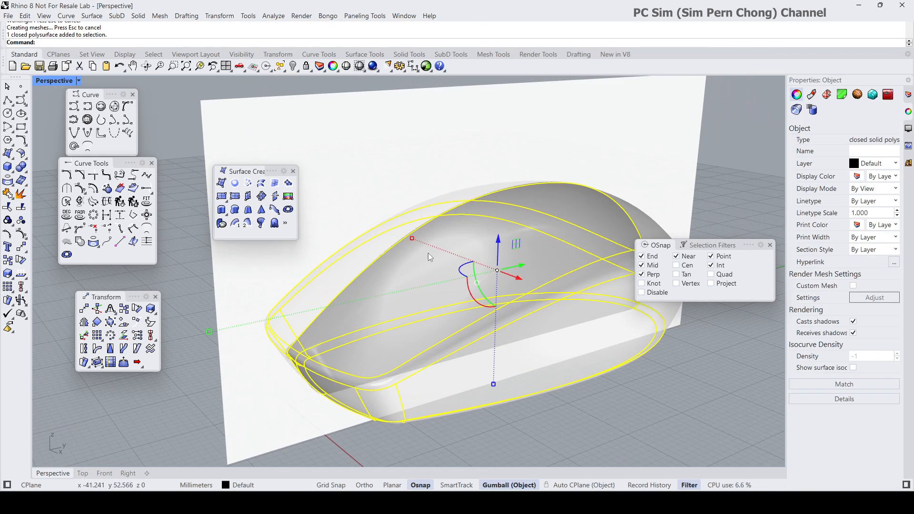
left_click(294, 66)
left_click(353, 150)
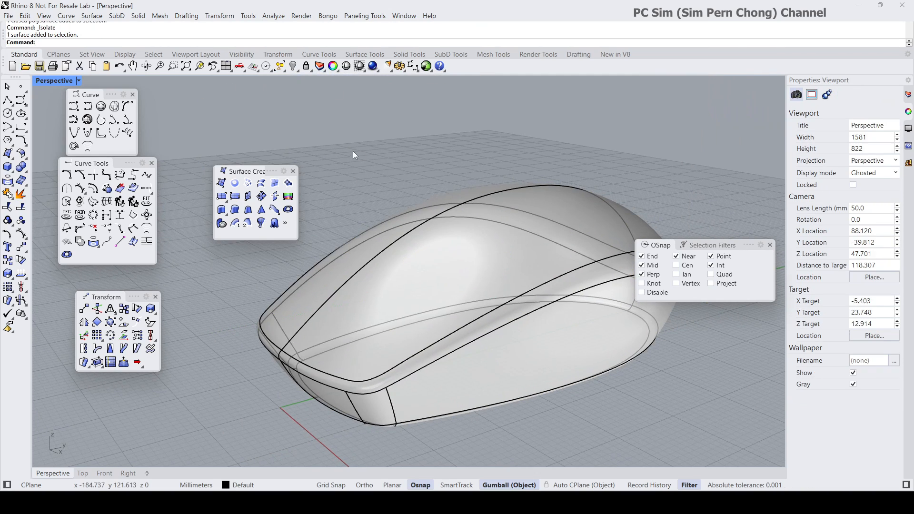
Switch the perspective view to Shaded display
right_click(47, 83)
left_click(62, 131)
right_click_drag(371, 238, 388, 211)
Run an environment map analysis on the mouse body with brushed_gold.jpg and inspect the surface reflections
left_click(400, 229)
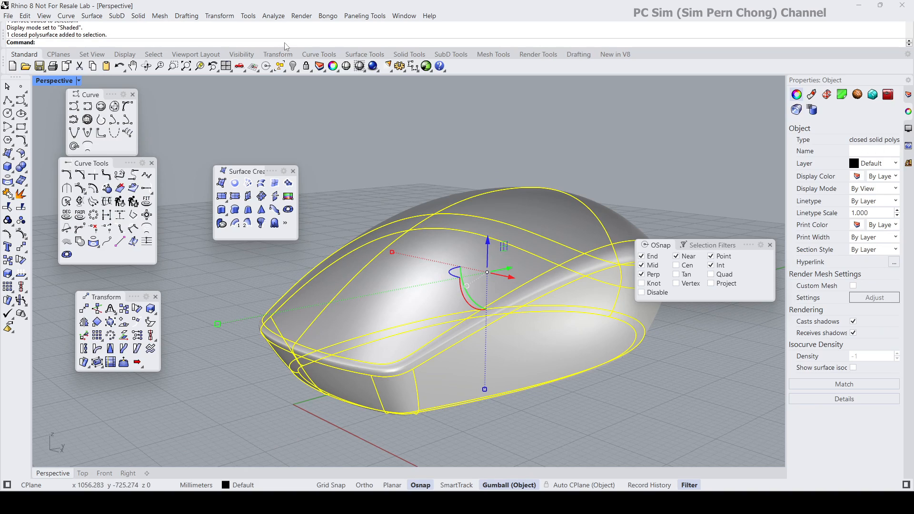
left_click(278, 18)
mouse_move(298, 51)
left_click(377, 73)
left_click(408, 156)
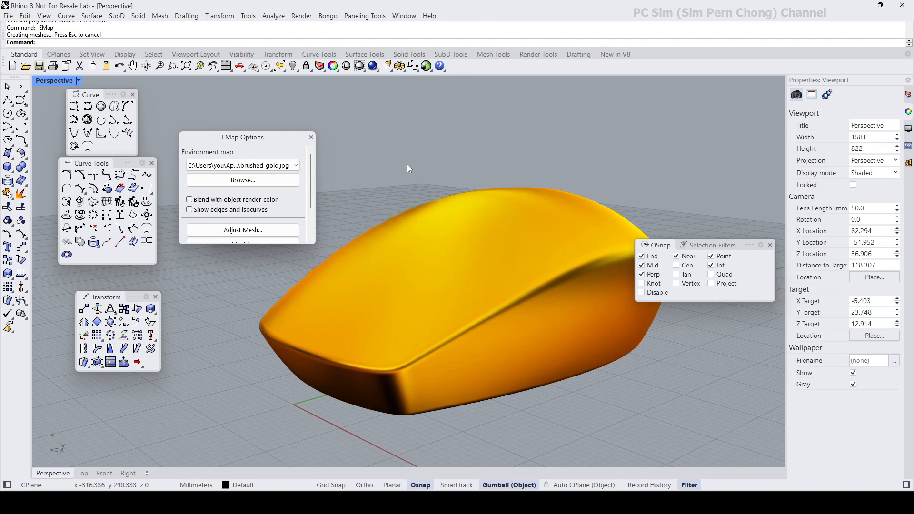
mouse_move(407, 166)
right_mouse_down()
mouse_move(344, 149)
mouse_move(424, 164)
mouse_move(468, 222)
mouse_move(449, 113)
mouse_move(409, 136)
mouse_move(422, 176)
mouse_move(336, 171)
right_mouse_up()
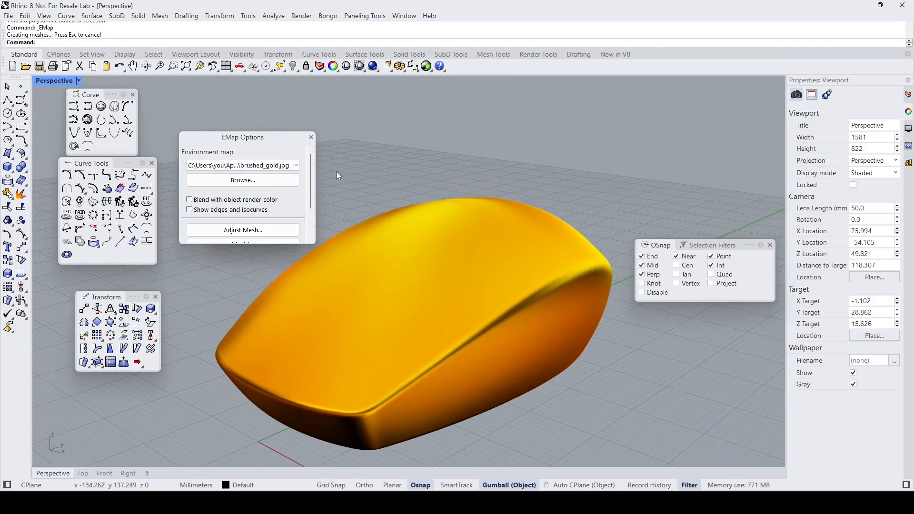
left_click_drag(262, 141, 261, 109)
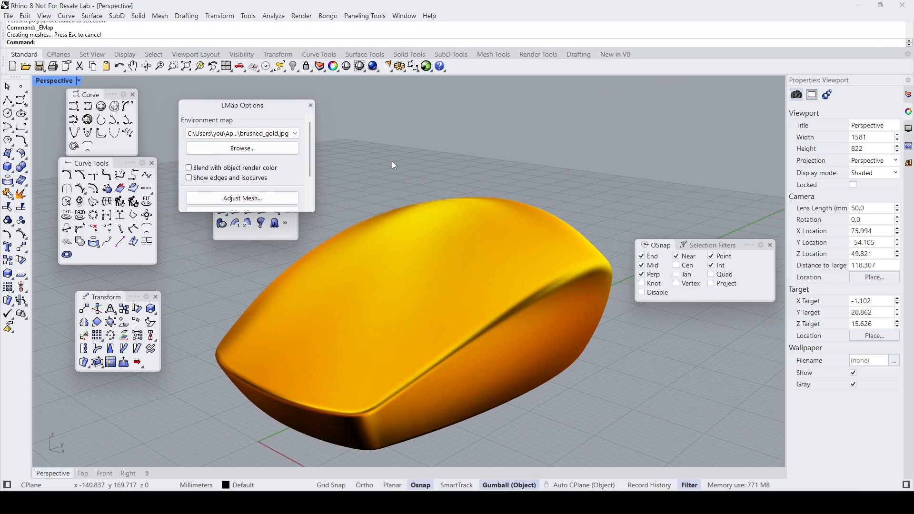
right_click_drag(392, 162, 414, 162, "shift")
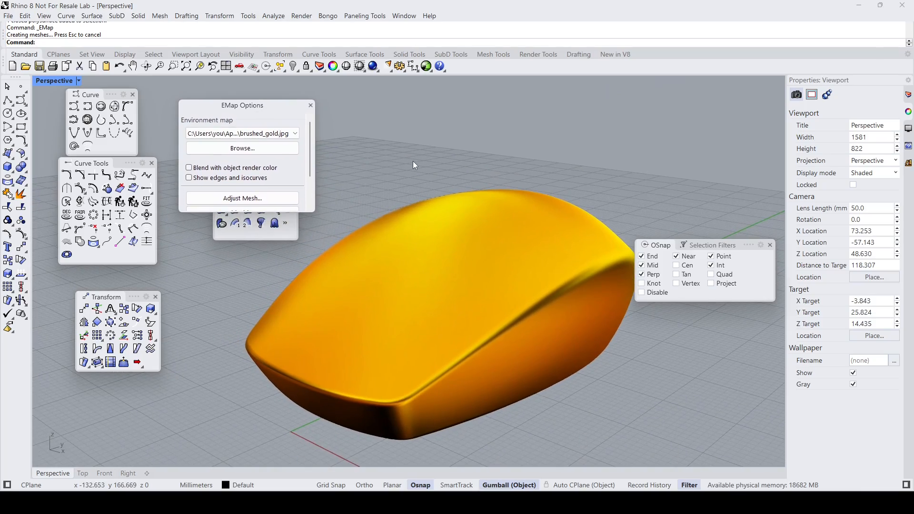